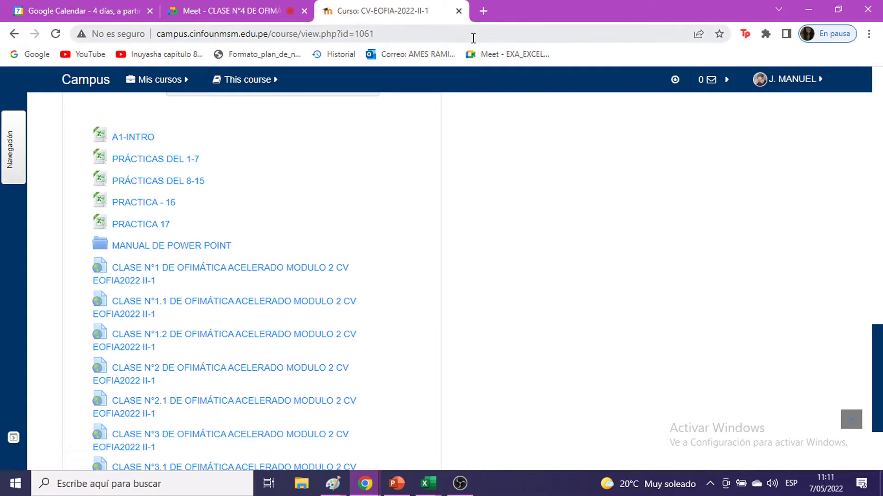
click(473, 34)
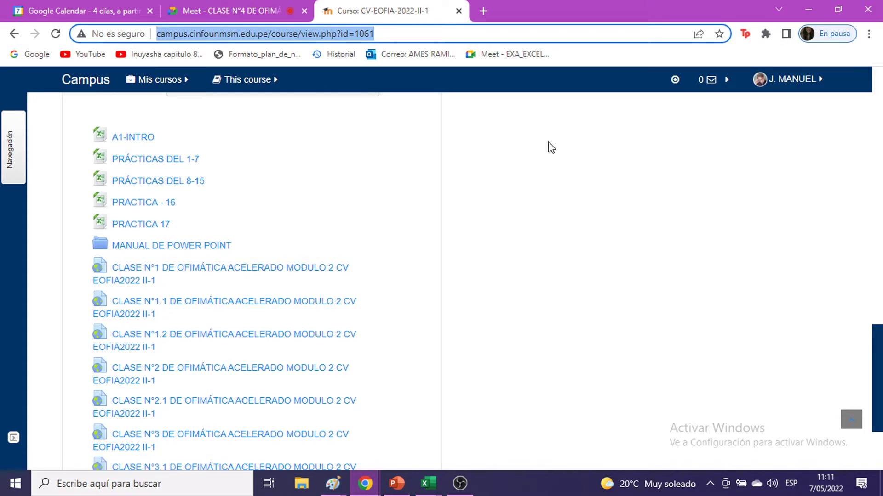
scroll(545, 147, up, 10)
scroll(559, 160, down, 10)
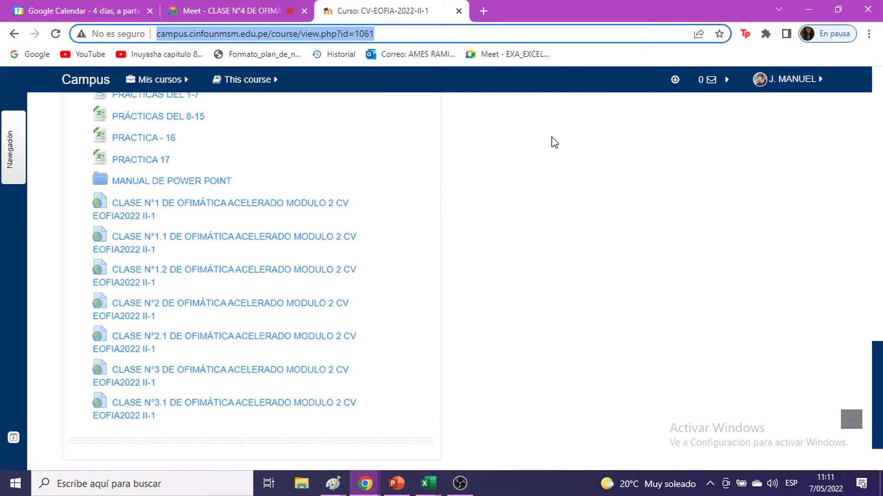
scroll(553, 138, up, 3)
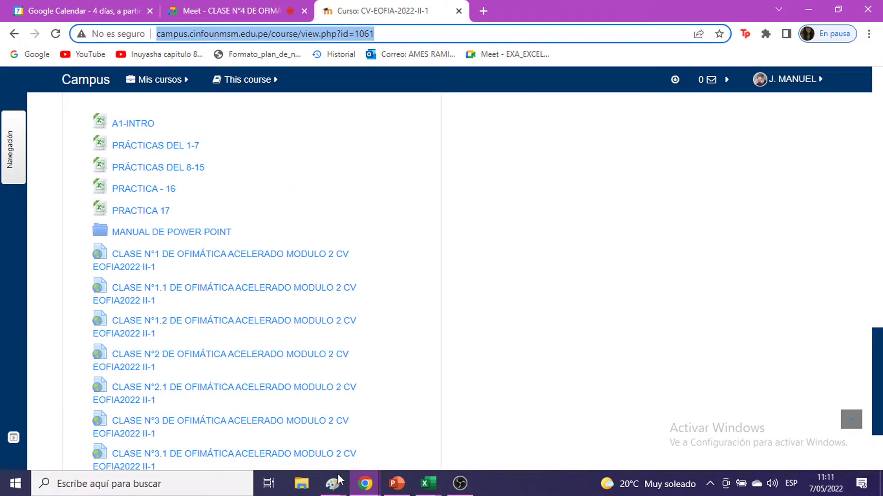
Switch to Excel and bring up the PRACTICA-16 (2).xlsx workbook.
mouse_move(428, 488)
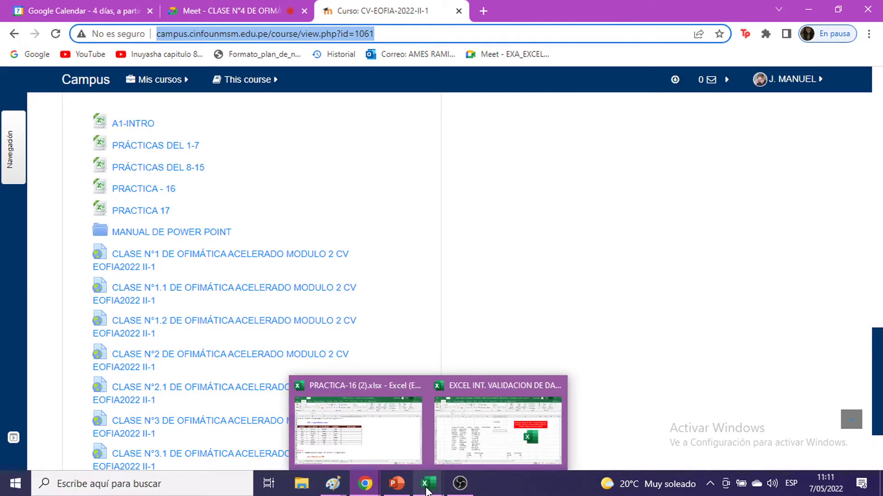
click(455, 488)
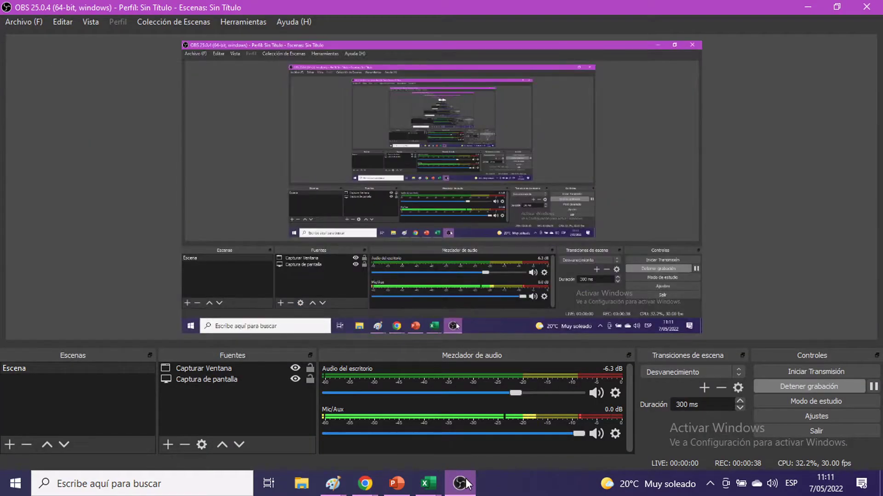
click(455, 487)
mouse_move(415, 493)
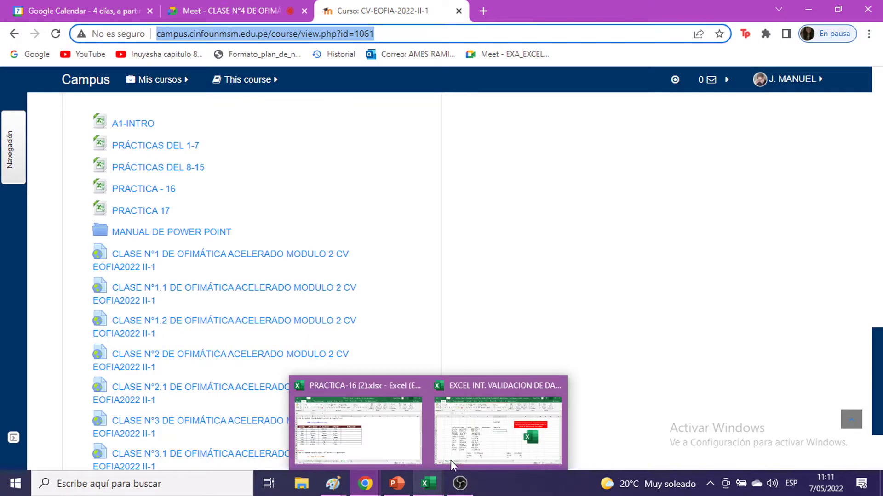
click(492, 416)
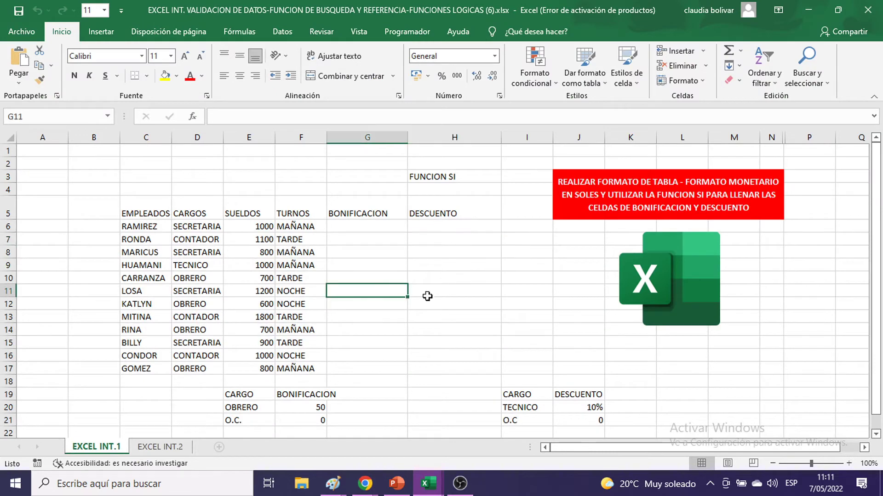
mouse_move(429, 486)
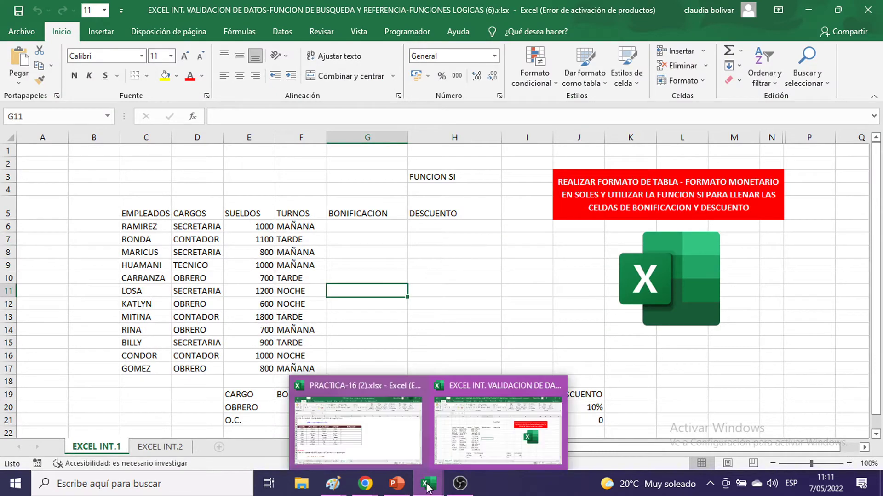
click(385, 445)
click(478, 251)
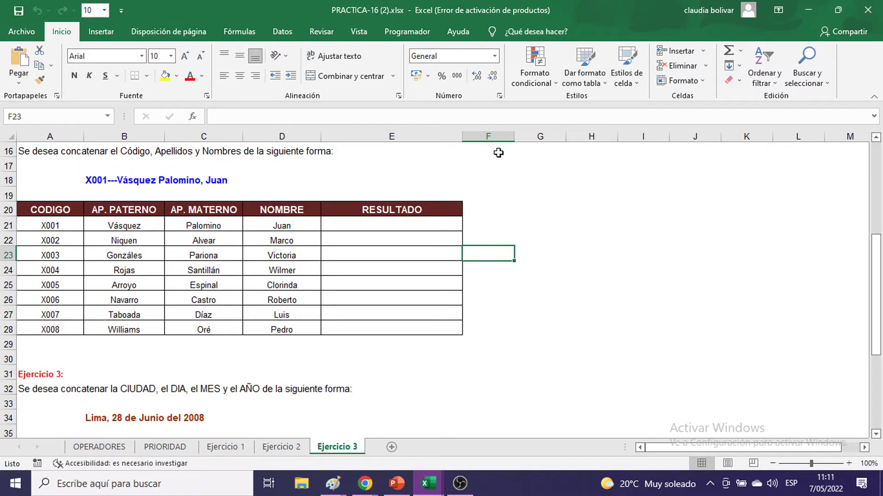
click(454, 195)
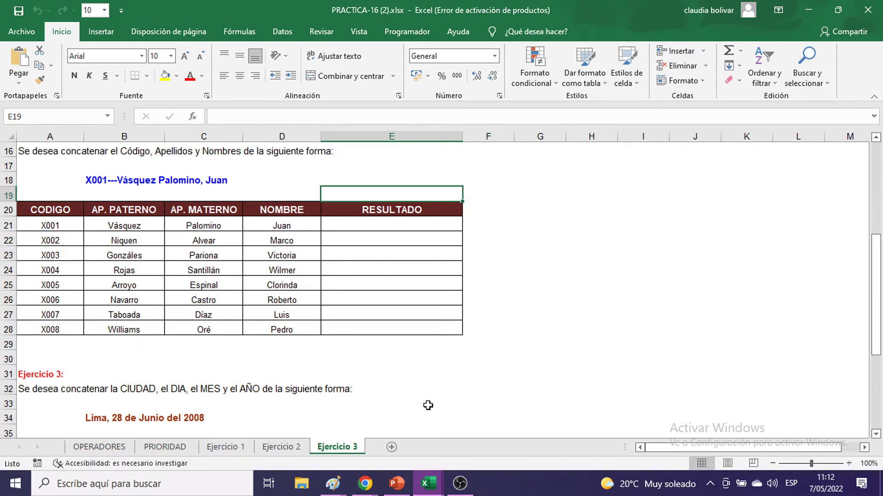
Switch to Chrome, close the CV-EOFIA-2022-II-1 course page, and minimize the browser to return to the PRACTICA-16 workbook.
click(357, 489)
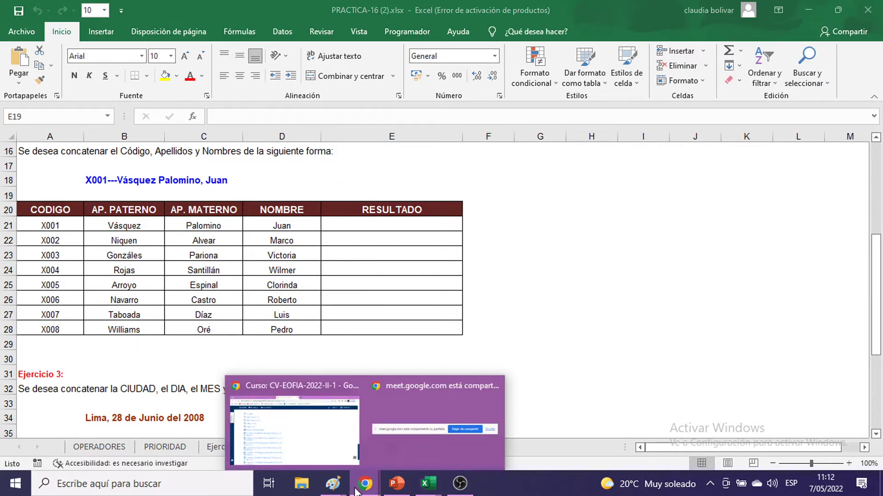
click(294, 422)
click(221, 12)
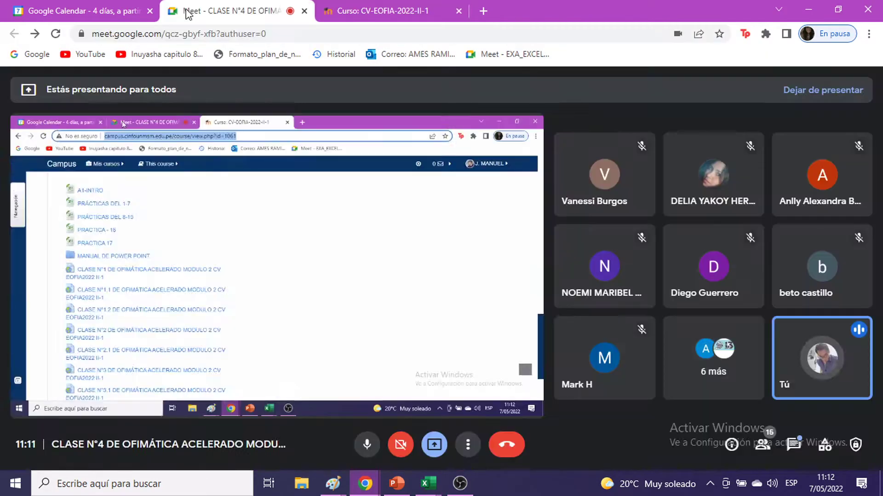
click(398, 6)
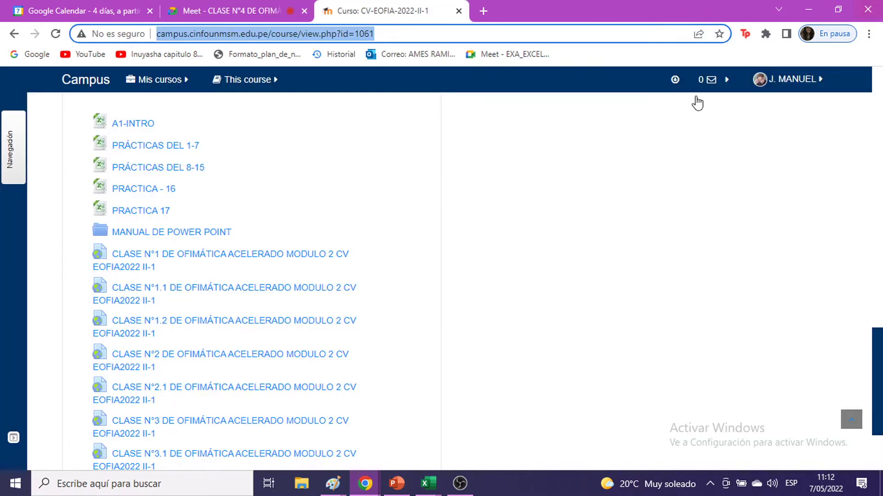
click(458, 10)
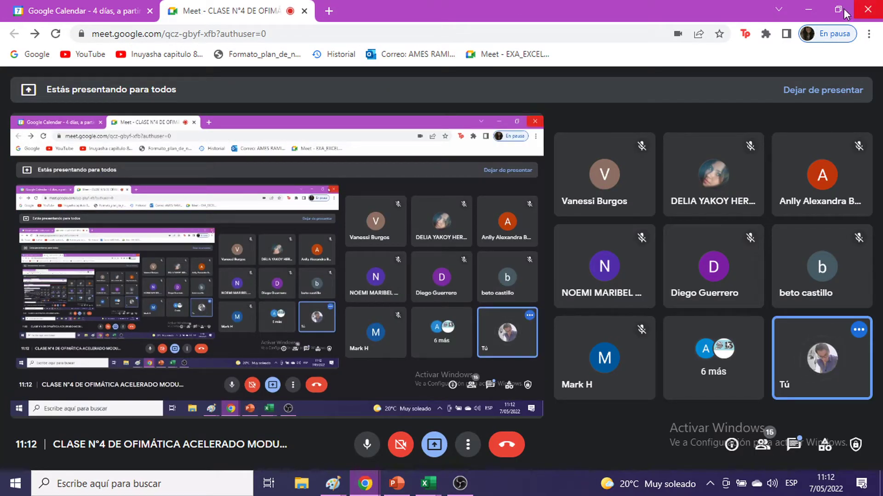
click(810, 7)
Open the OPERADORES sheet and examine its arithmetic and comparison operator tables and the exercises below them.
click(108, 447)
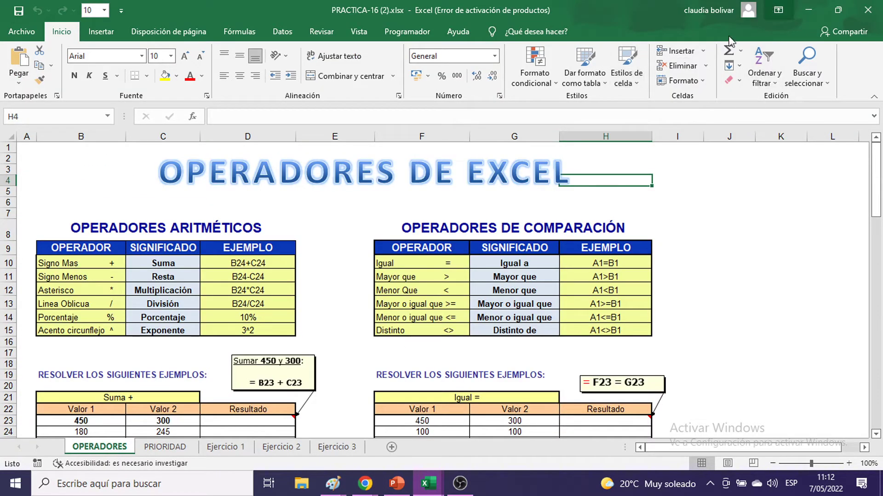
click(737, 237)
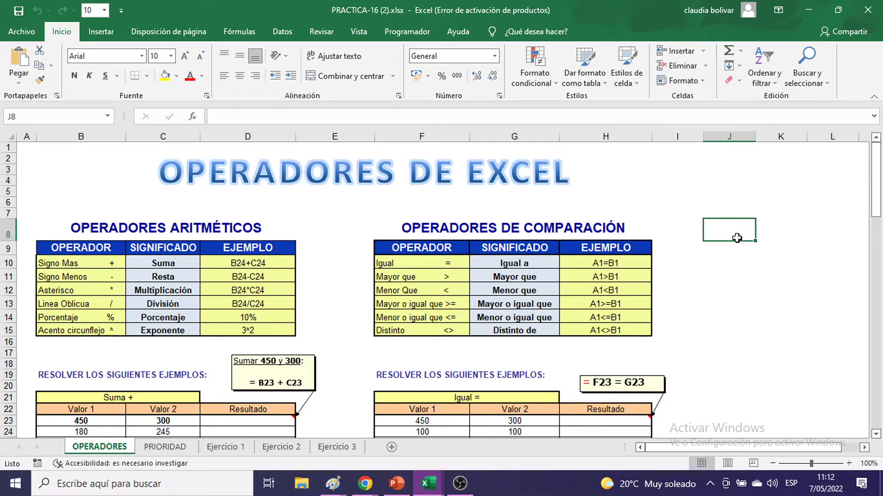
scroll(812, 248, down, 3)
scroll(807, 241, down, 2)
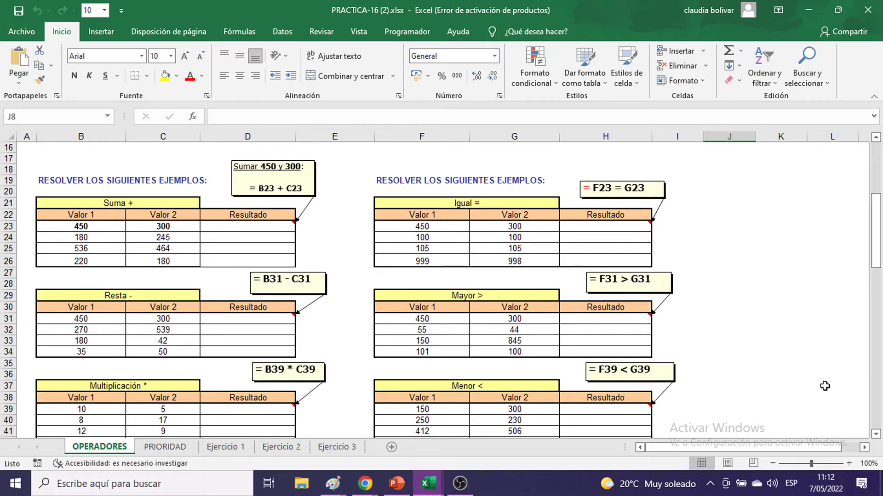
click(848, 463)
click(848, 463)
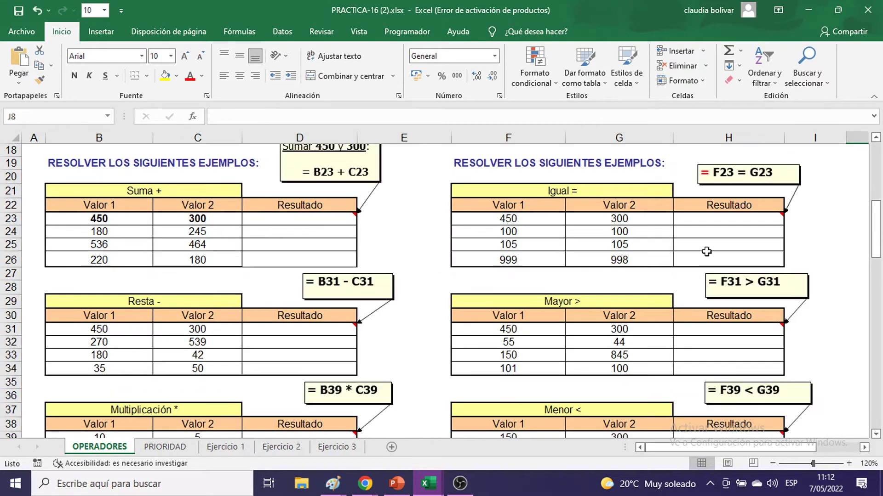
scroll(422, 291, up, 3)
scroll(422, 291, up, 2)
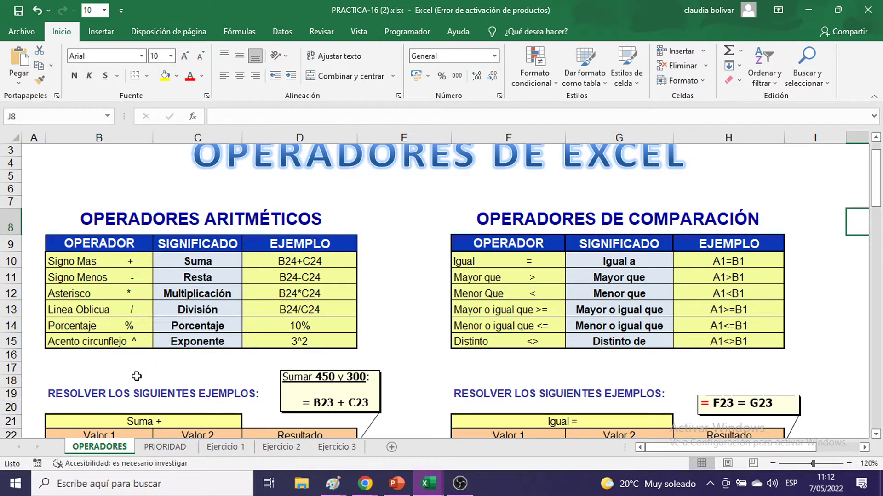
scroll(482, 211, down, 4)
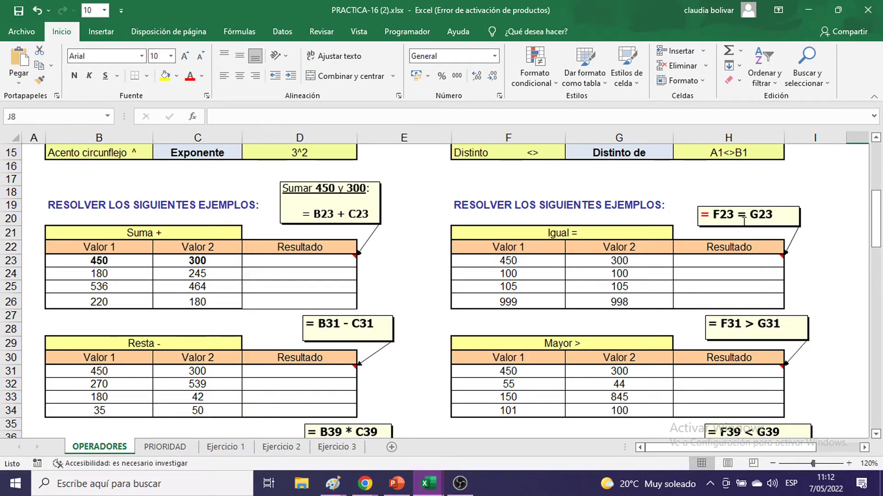
scroll(766, 270, down, 5)
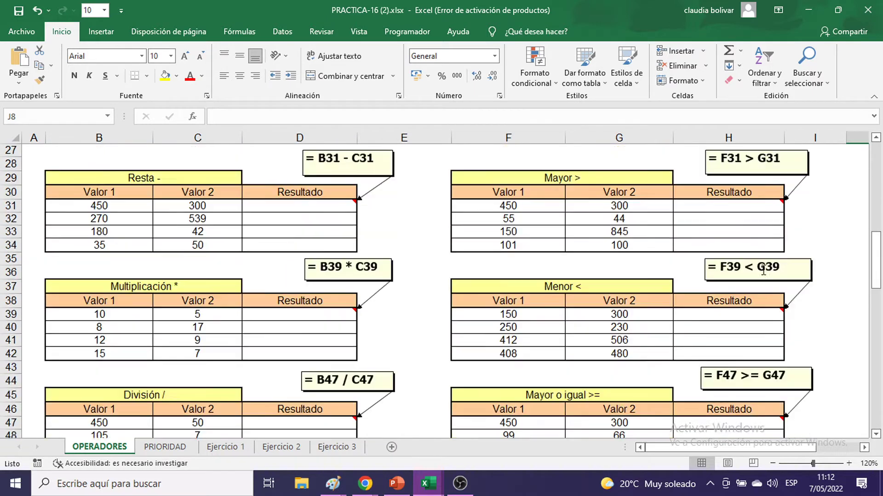
Set the font size of result cell H47 in the "Mayor o igual >=" exercise to 22.
click(739, 382)
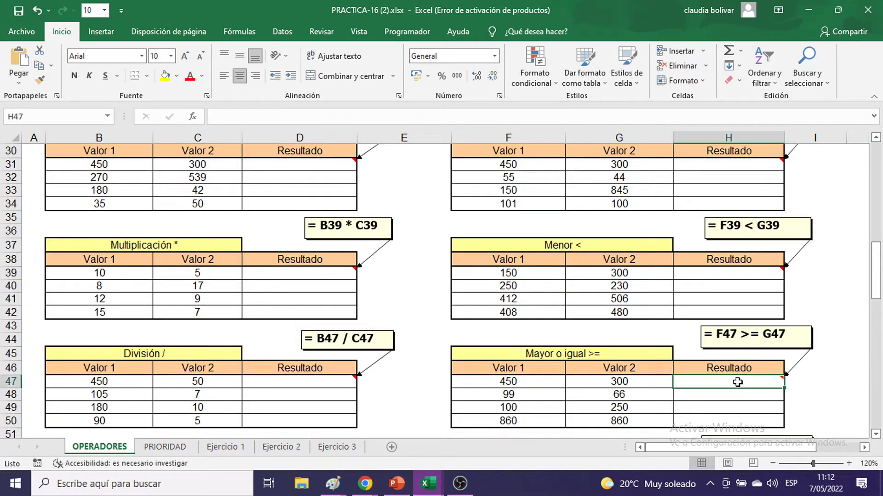
click(849, 462)
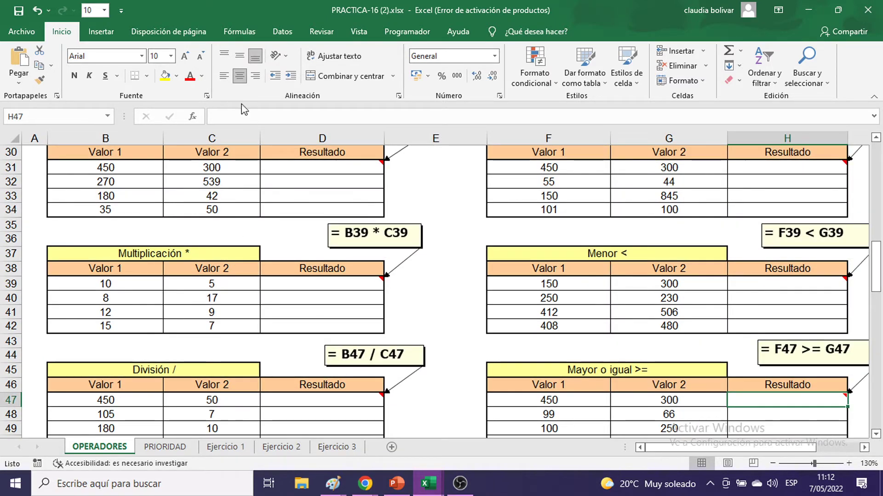
click(171, 56)
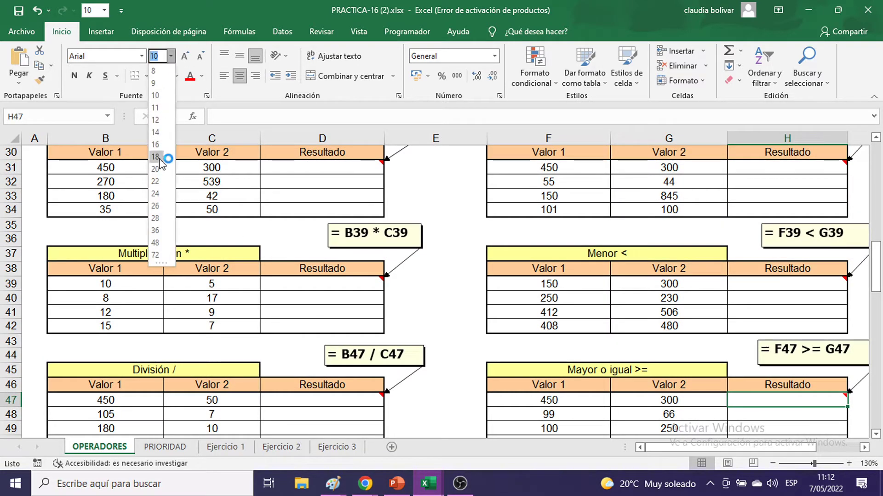
click(156, 181)
Enter the comparison formula =F47>=G47 in the first Resultado cell of the "Mayor o igual >=" exercise.
scroll(788, 299, down, 1)
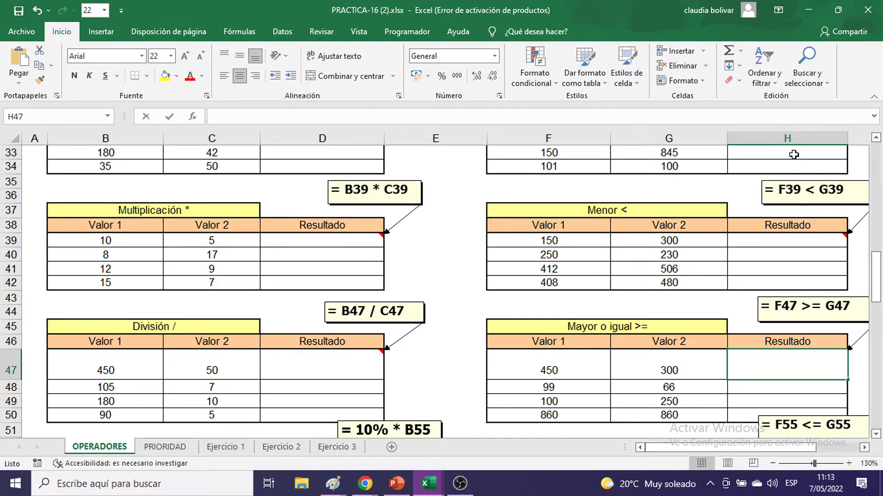
text(=)
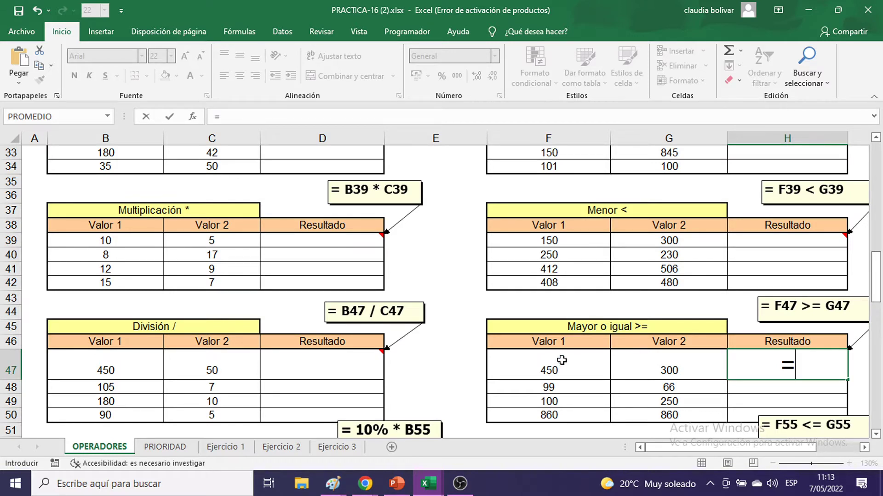
scroll(651, 385, down, 2)
scroll(635, 372, up, 1)
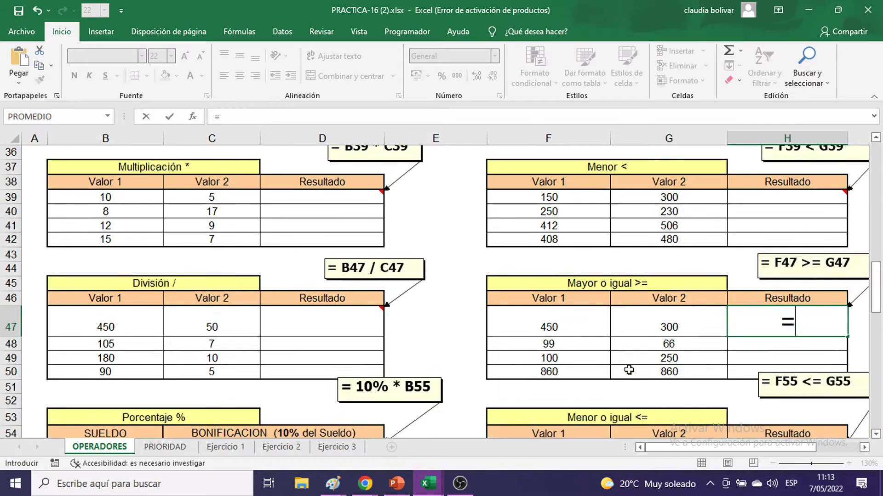
click(556, 327)
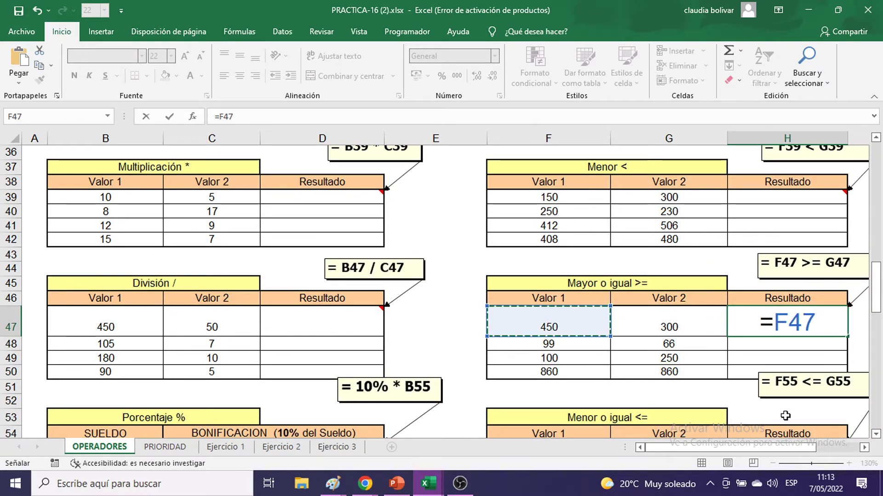
click(864, 448)
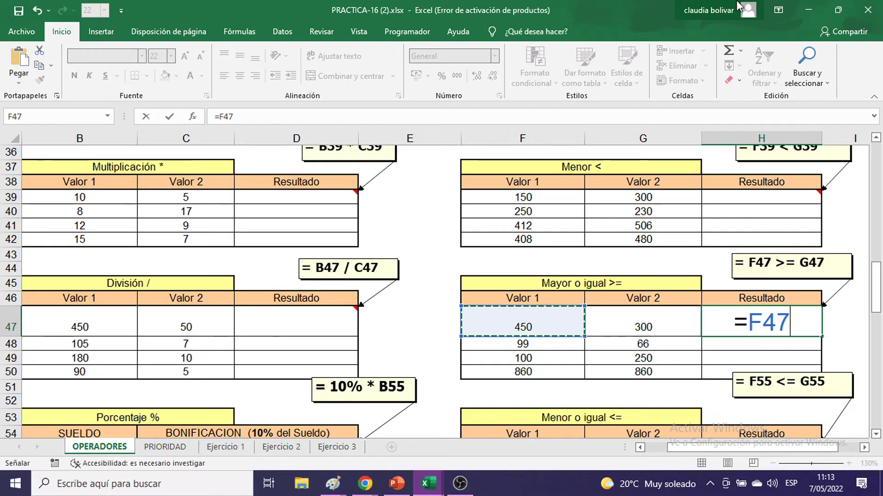
text(>=)
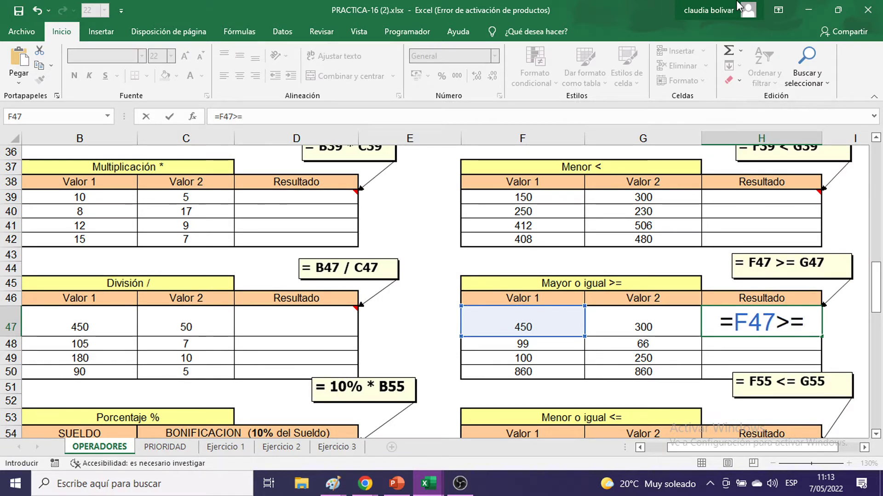
click(611, 330)
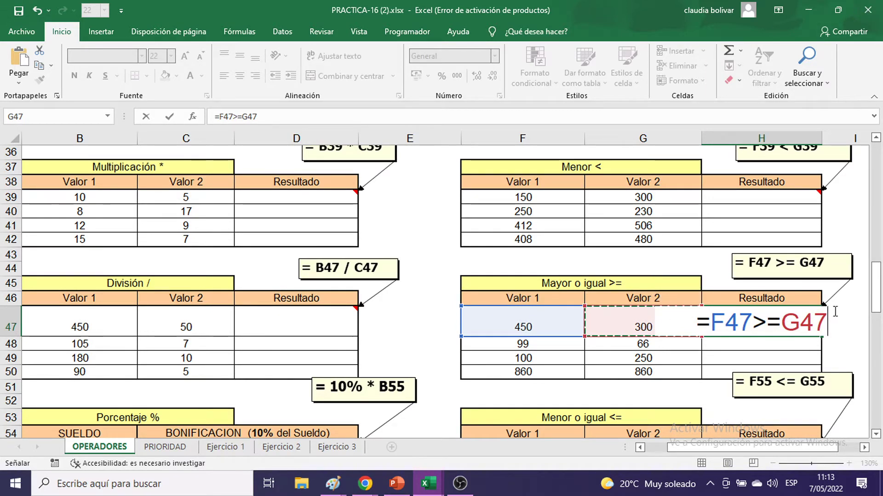
key(Return)
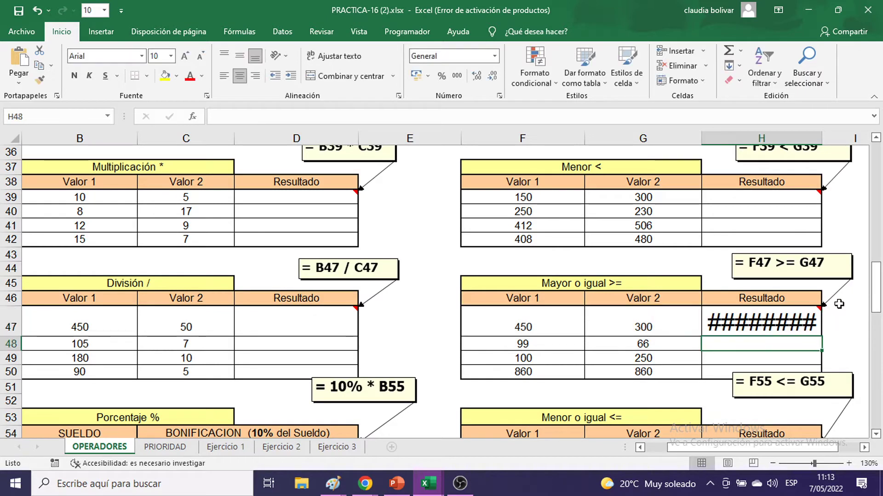
Widen column H so the full result of the comparison in H47 fits in the cell.
click(715, 332)
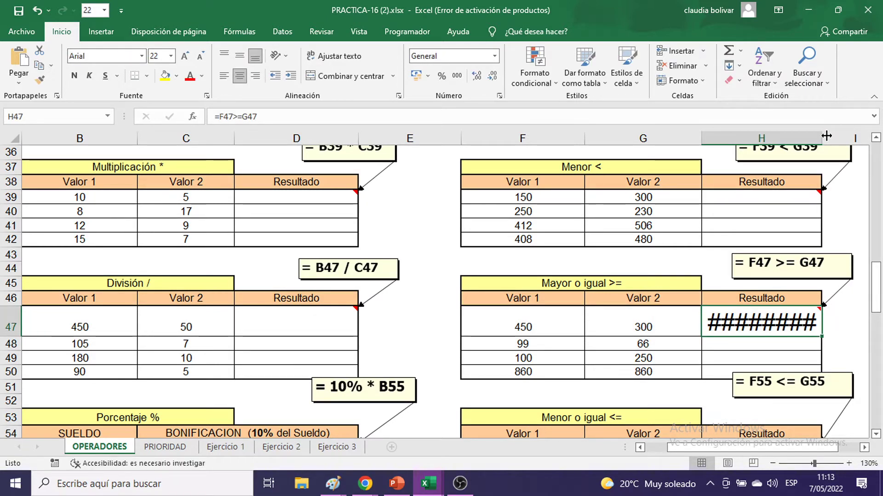
drag(826, 135, 866, 138)
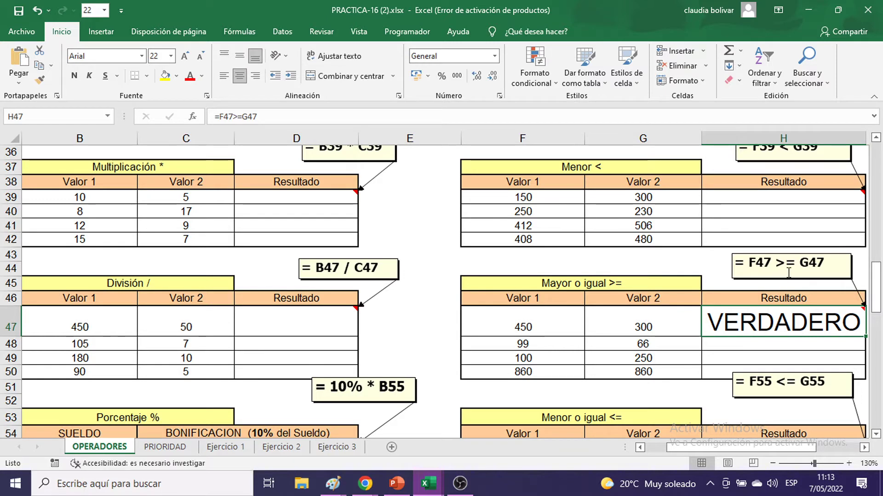
scroll(788, 273, down, 1)
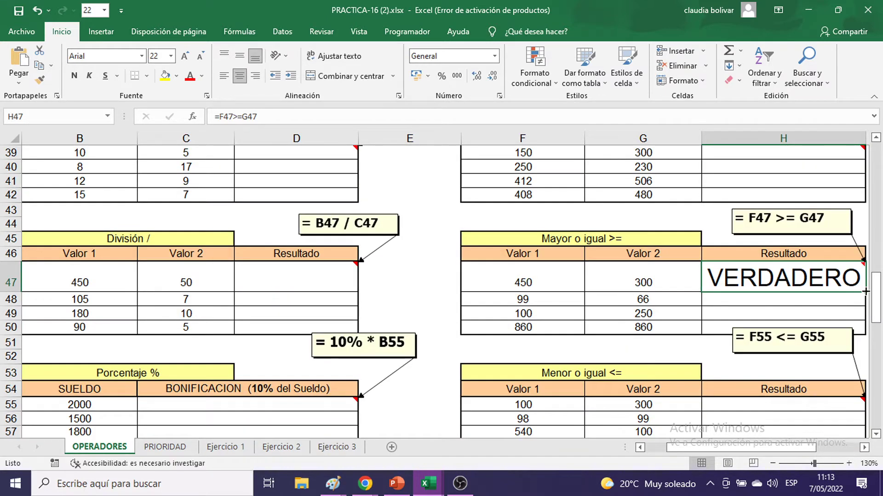
Copy the comparison formula from H47 down to H50 and move the "= F55 <= G55" note off the results to just above its own table.
drag(833, 289, 852, 338)
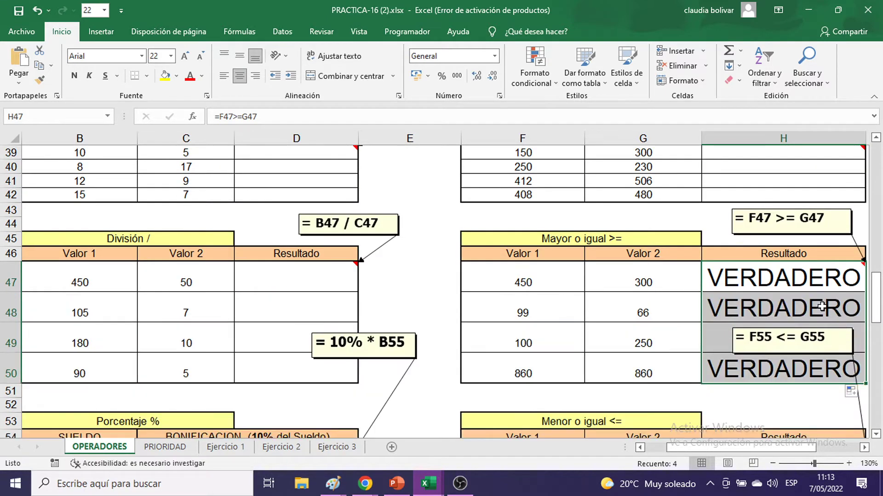
scroll(820, 306, down, 1)
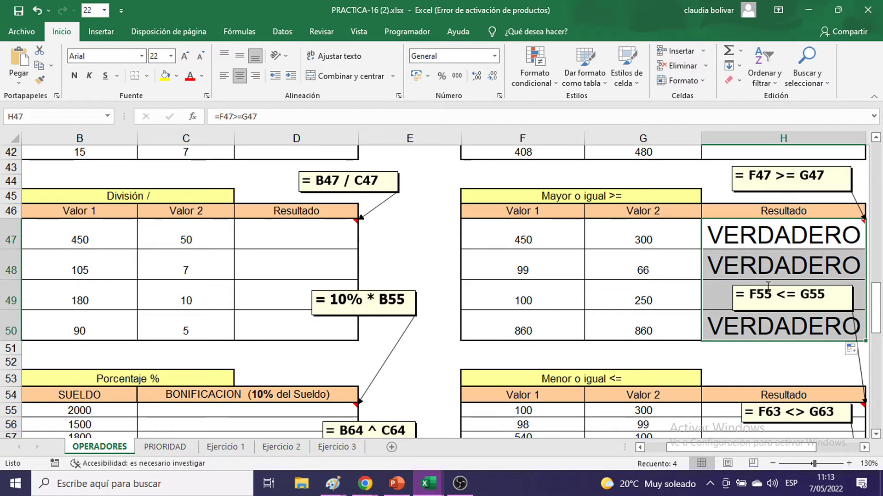
drag(764, 285, 745, 361)
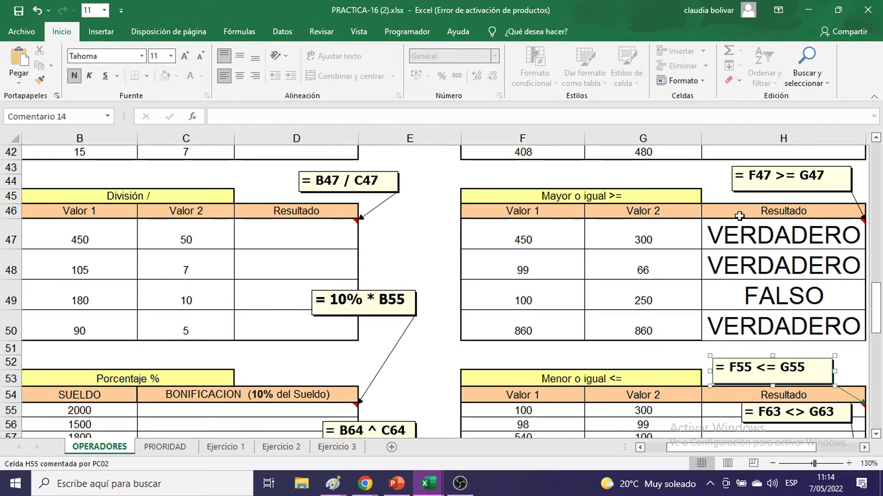
Examine the formula in H47 and the Valor 1 cell F47 it refers to in the "Mayor o igual >=" table.
double_click(745, 233)
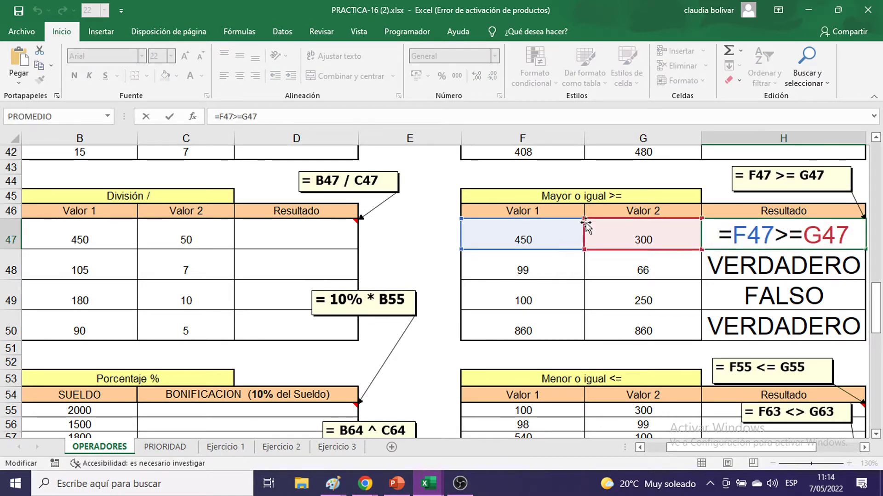
key(Return)
click(503, 247)
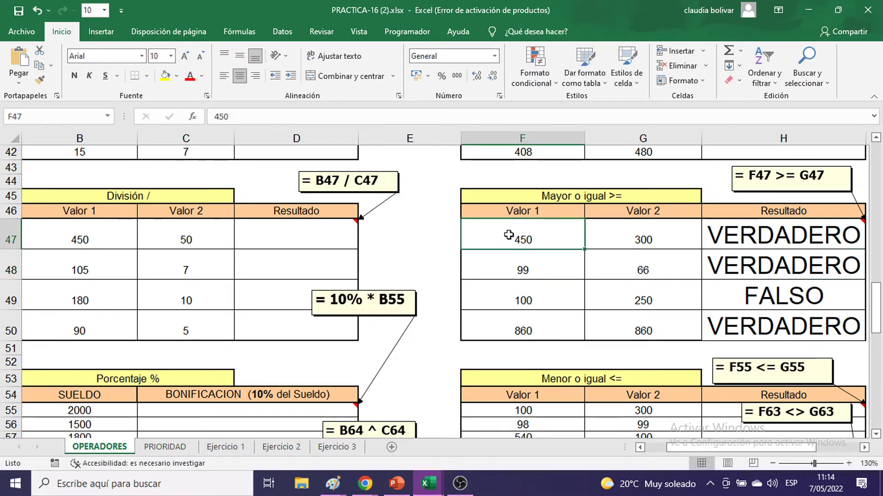
double_click(522, 233)
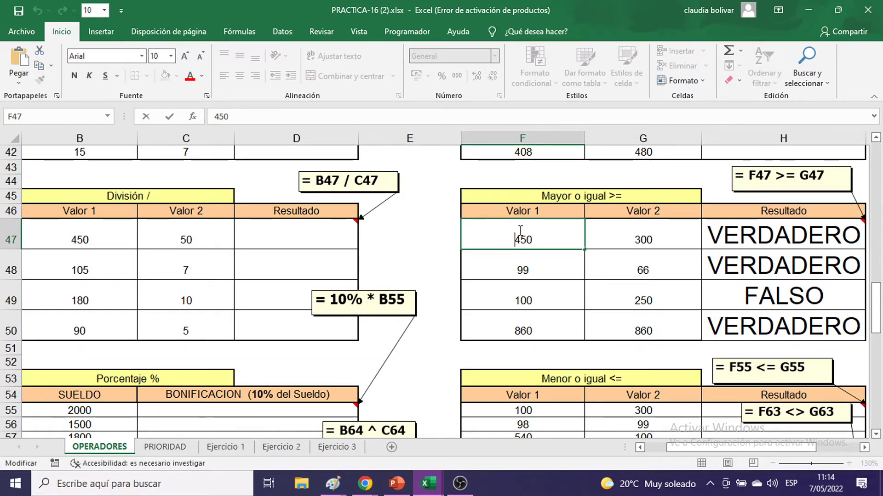
key(Return)
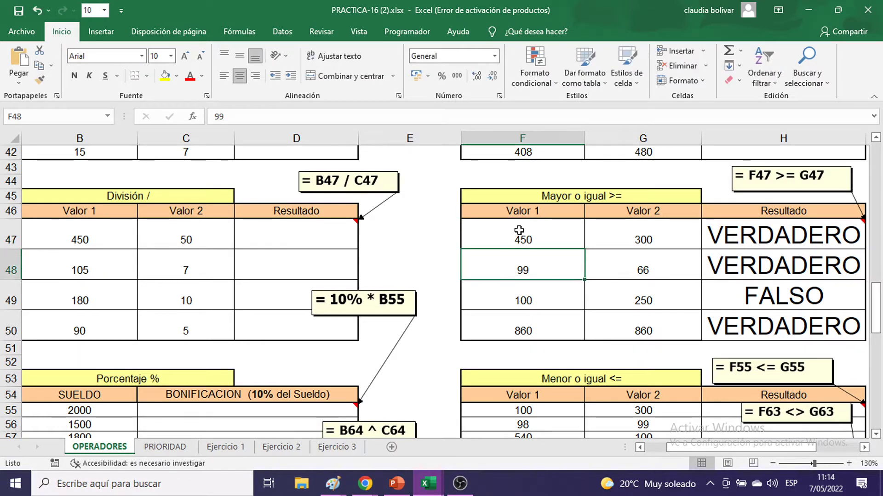
click(557, 235)
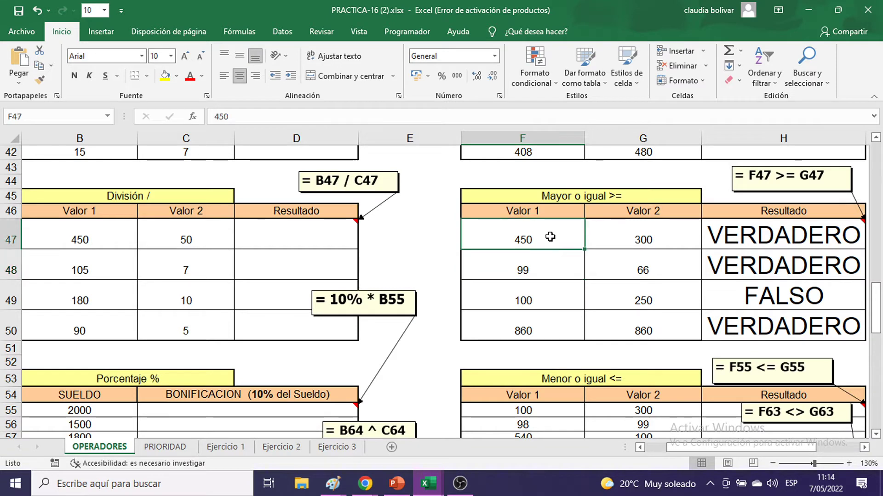
double_click(764, 237)
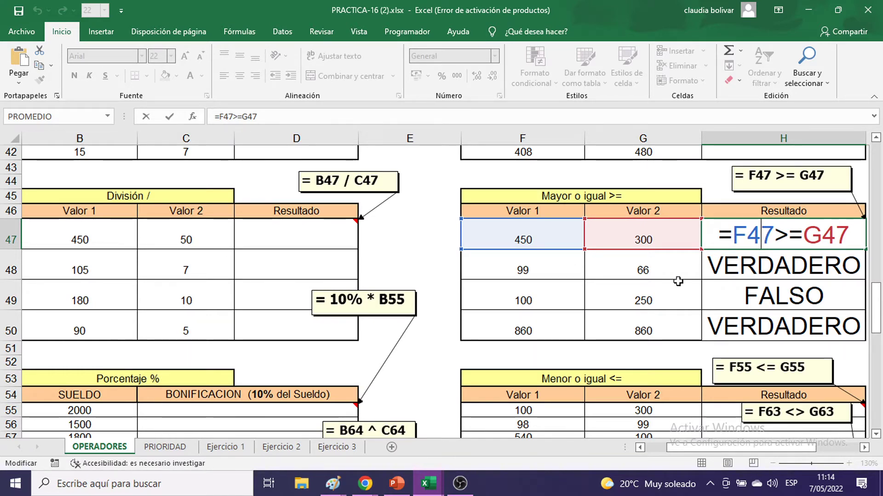
key(Return)
Move the "= F63 <> G63" note to just above the Resultado header of the "Diferente <>" table.
scroll(784, 416, down, 2)
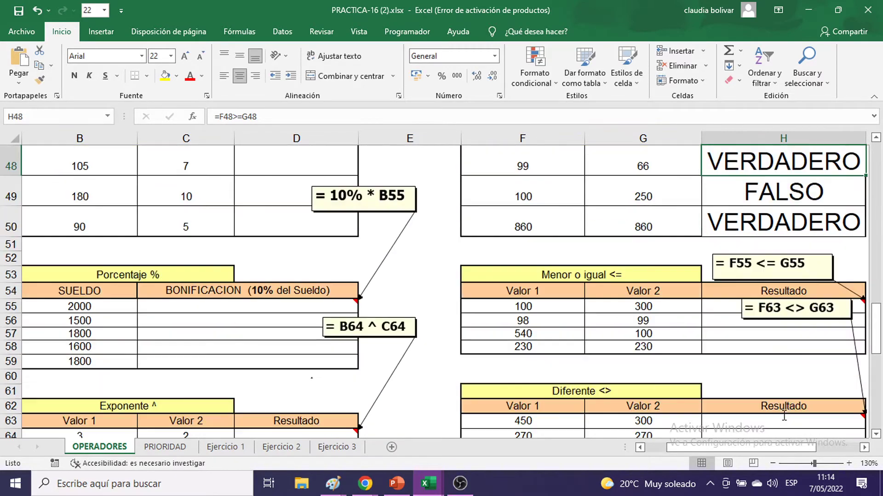
scroll(816, 297, down, 2)
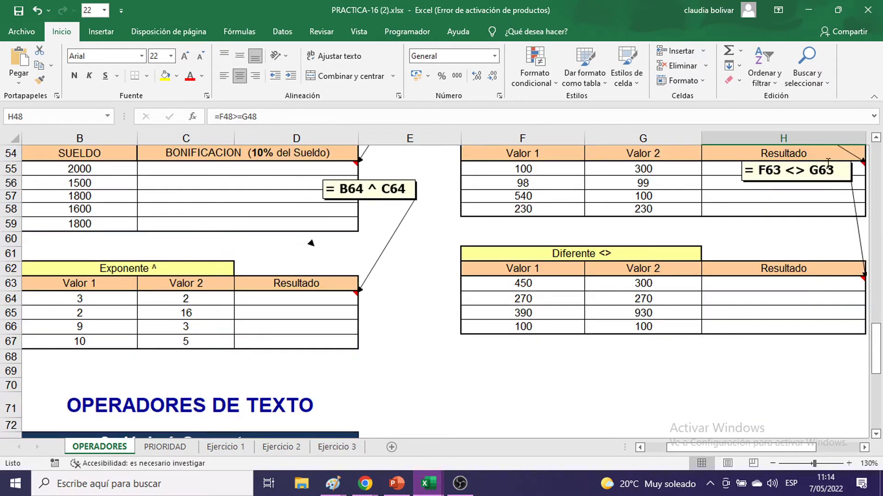
drag(828, 162, 791, 232)
Format result cell H63 of the "Diferente <>" exercise as bold with font size 20.
click(756, 282)
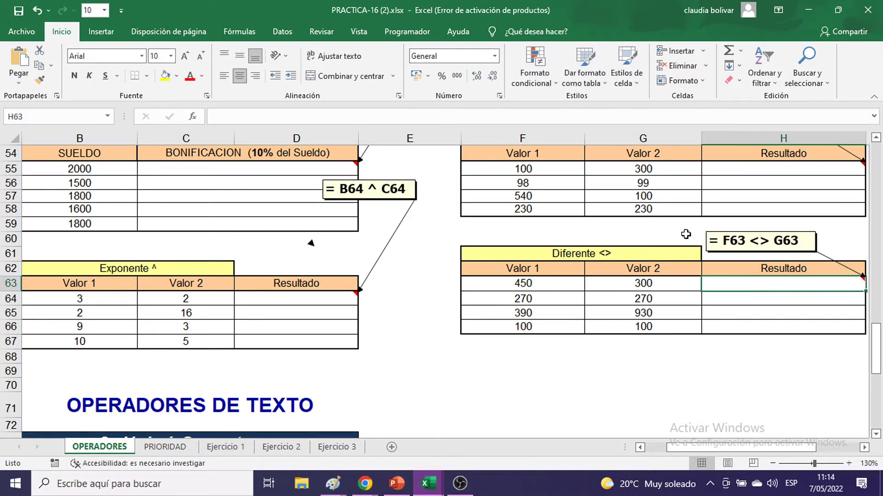
click(170, 57)
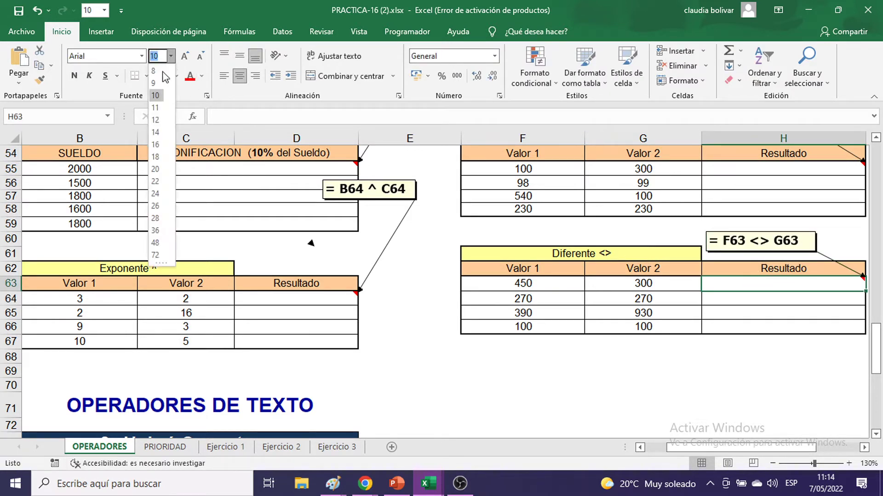
click(156, 169)
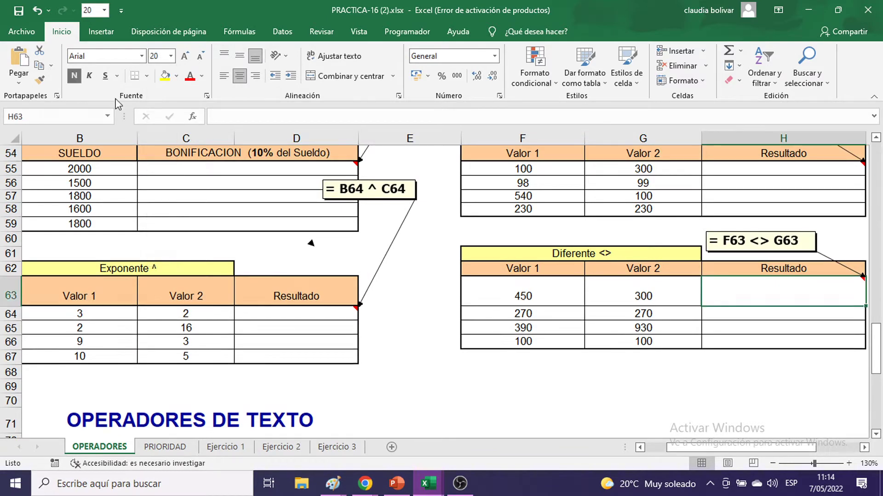
Enter the comparison formula =F63<>G63 in H63 and copy it down to H66.
text(=)
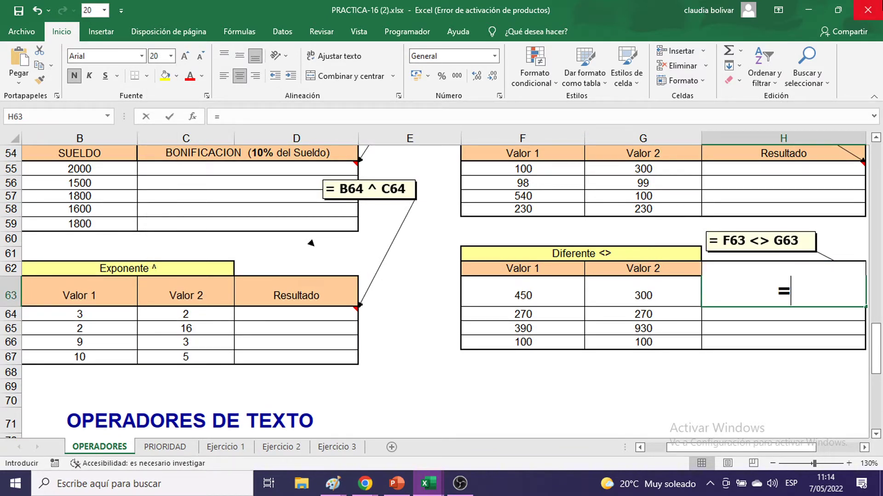
click(506, 283)
text(<>)
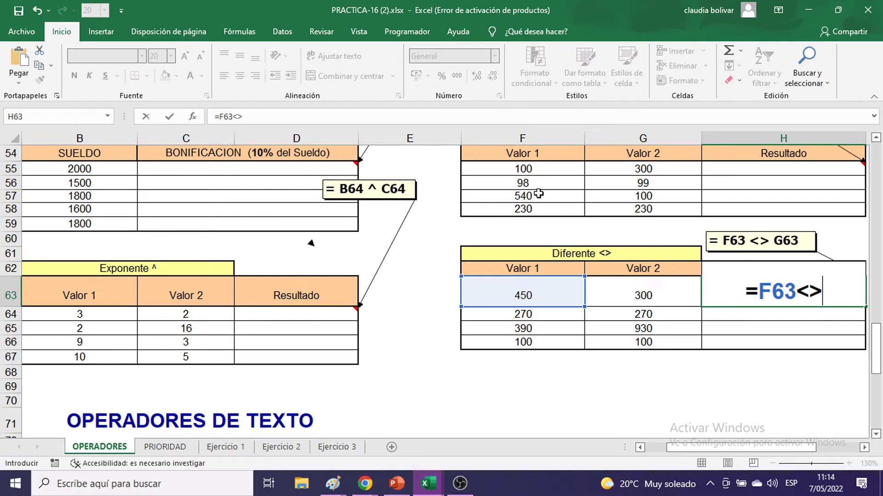
click(619, 293)
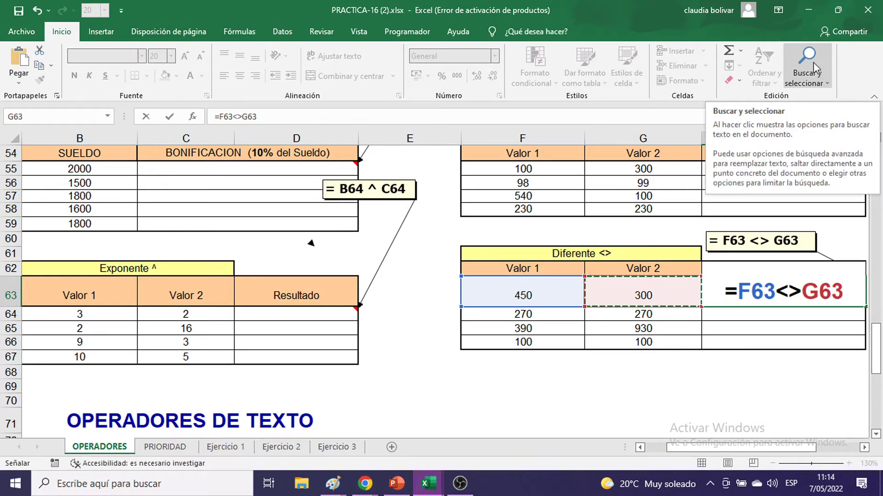
key(Return)
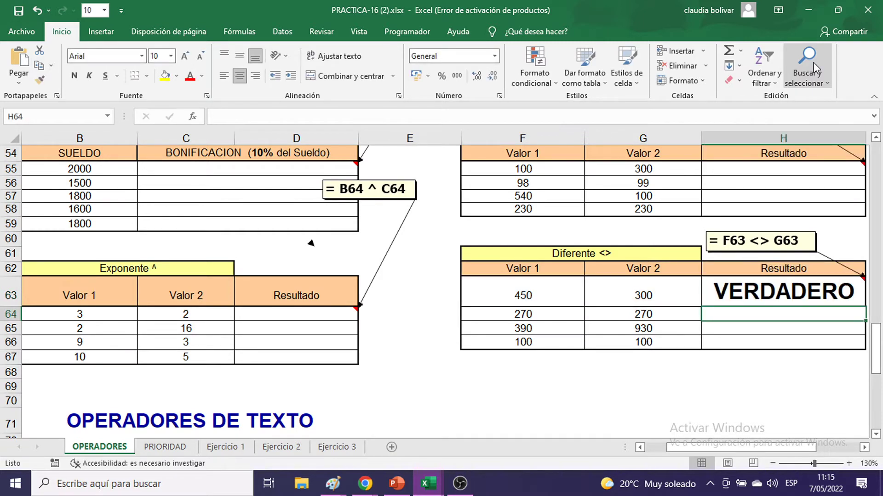
click(736, 296)
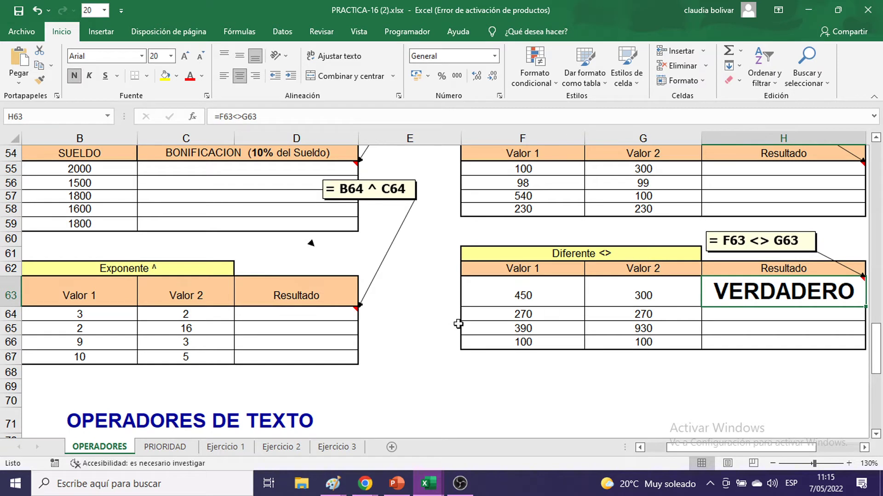
drag(866, 305, 866, 350)
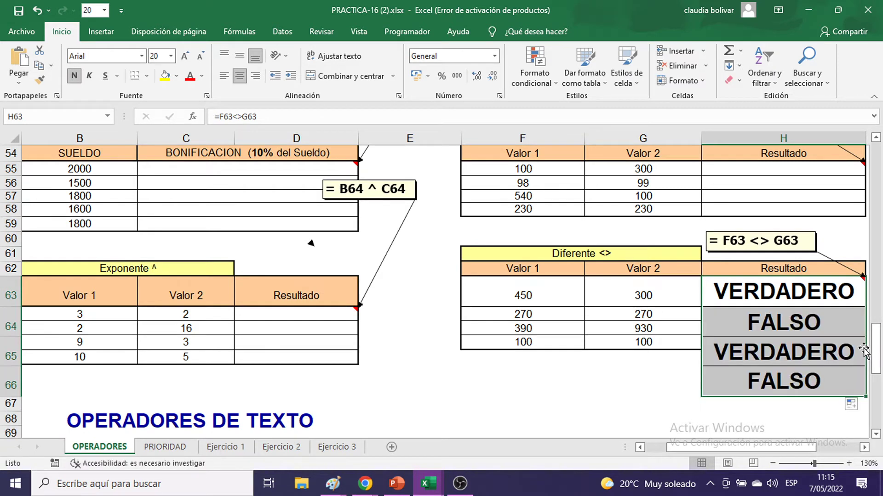
Compare the Valor 1 and Valor 2 pairs in rows 64 and 66 with their "Diferente <>" results.
click(754, 301)
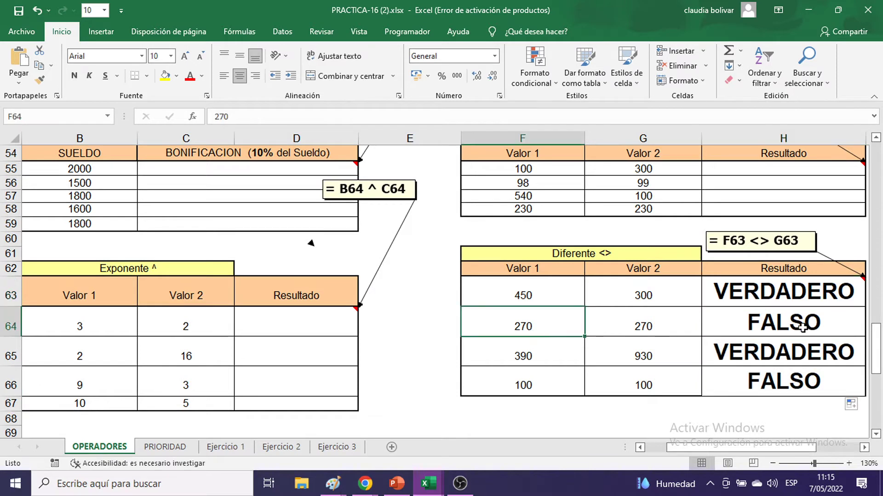
drag(532, 336, 625, 325)
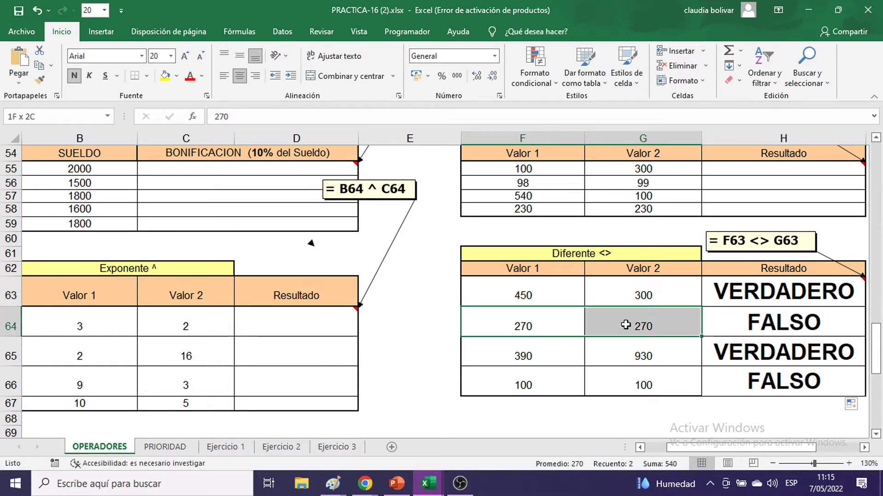
drag(527, 382, 605, 375)
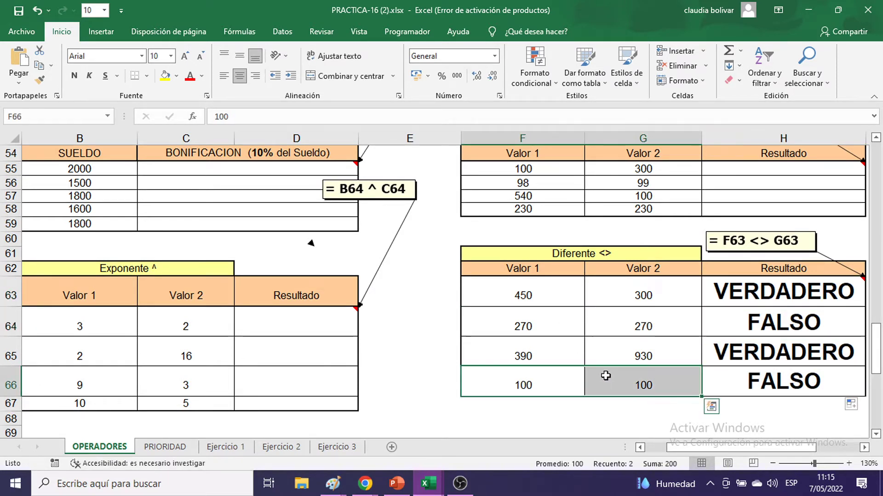
Try 390 as Valor 2 in cell G65 to test the "Diferente <>" comparison, and undo the change.
click(623, 352)
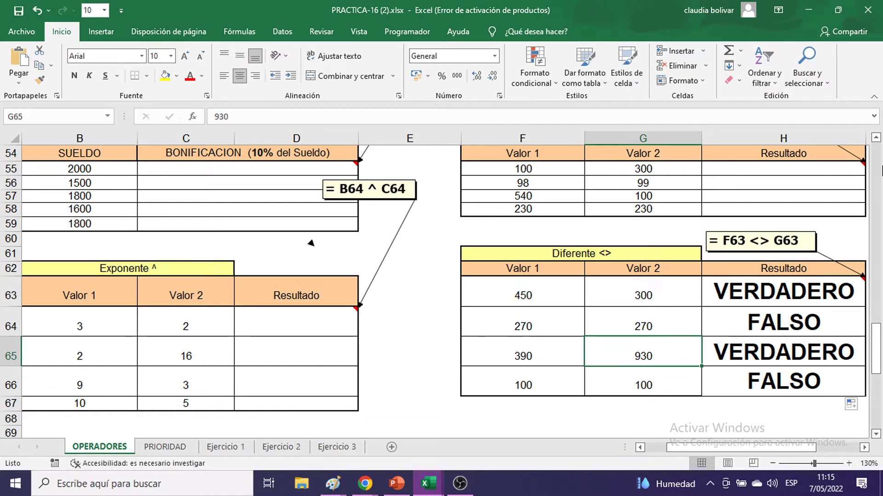
text(390)
key(Return)
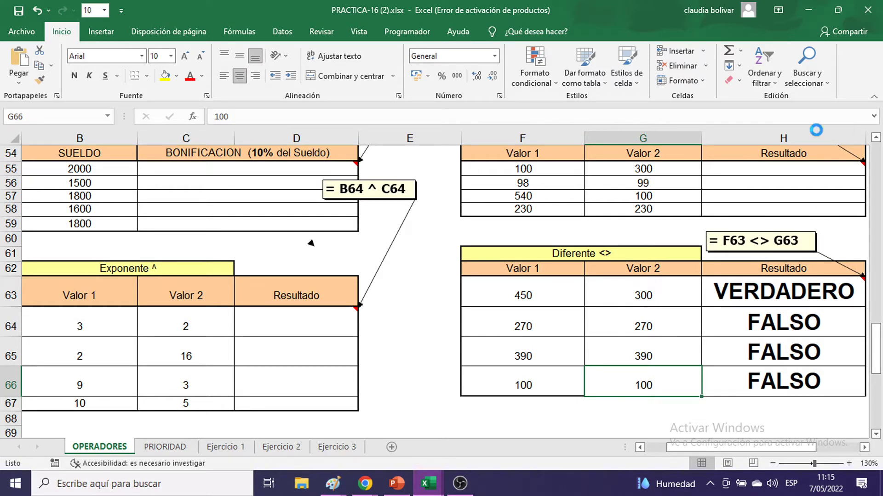
key(ctrl+z)
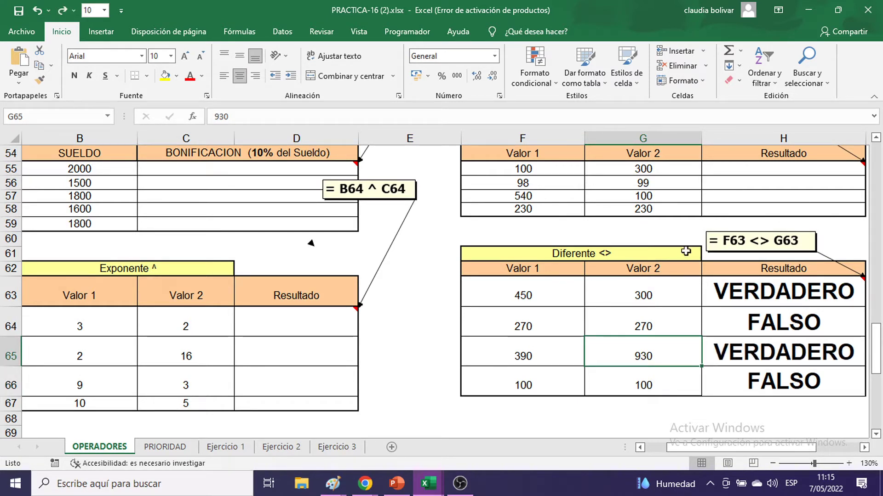
Set the font size of result cell D64 in the "Exponente ^" exercise to 22.
click(307, 322)
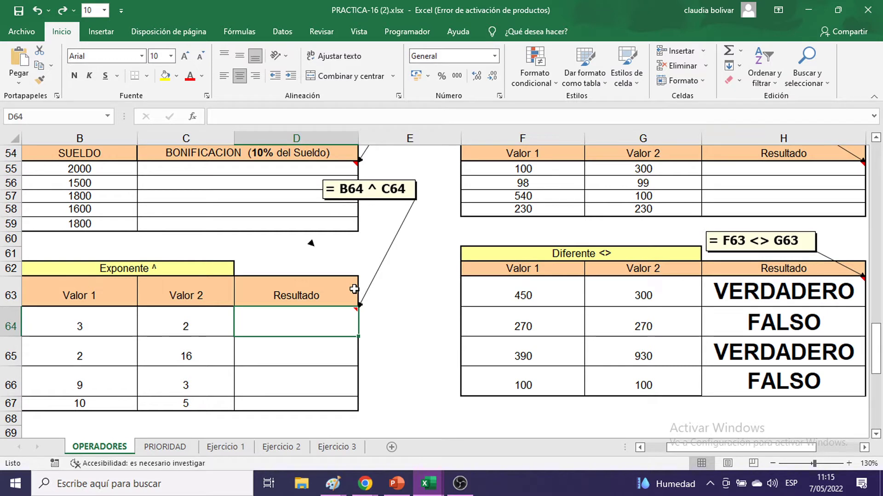
text(=)
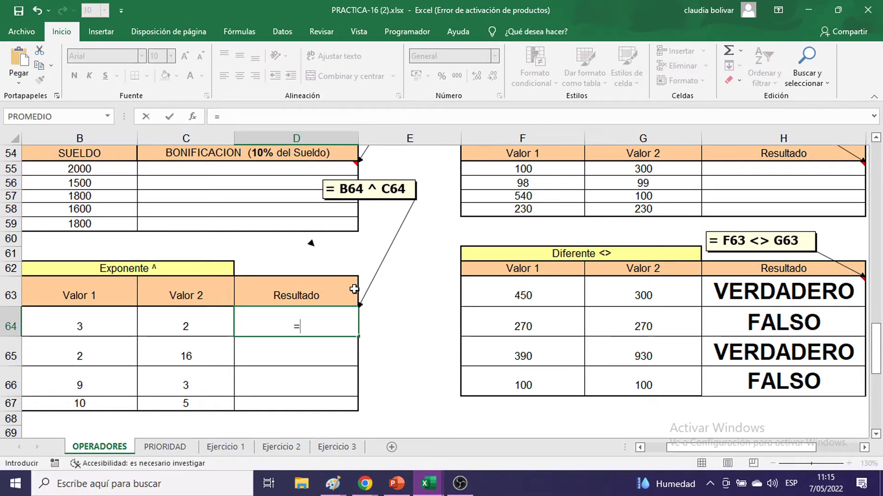
key(Escape)
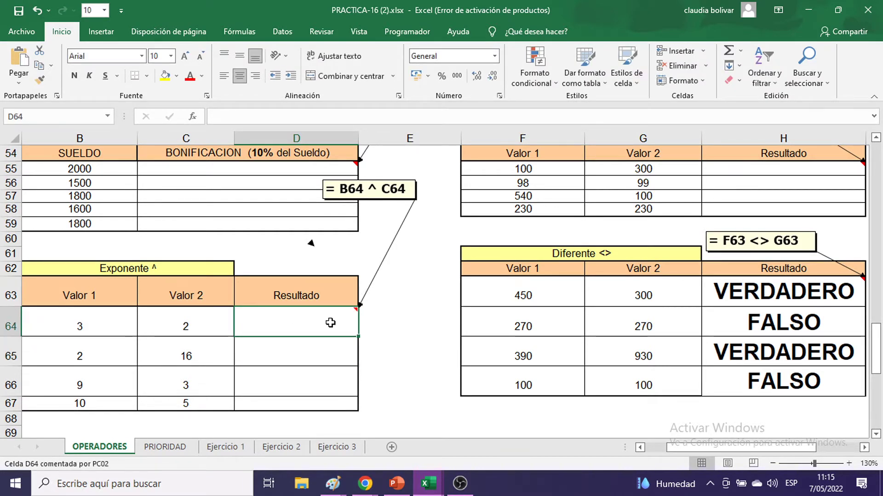
click(171, 56)
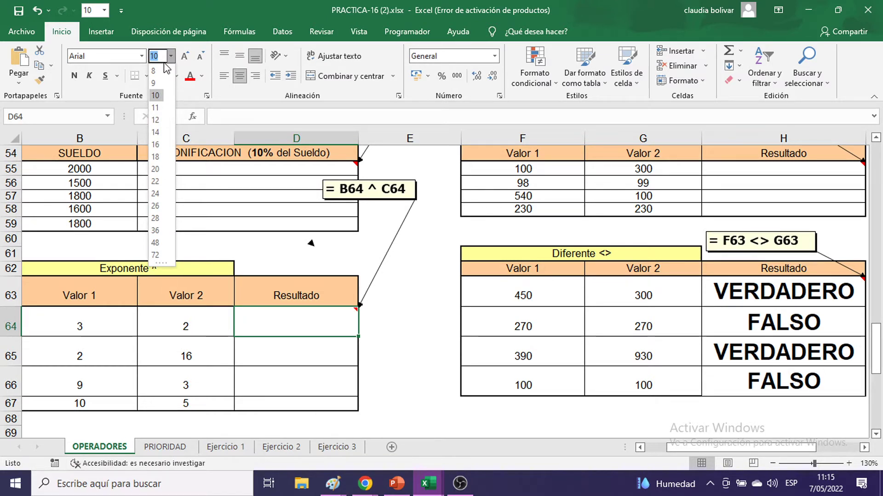
key(Escape)
Start the formula =B64^ in D64, and switch briefly to the keyboard picture in Paint to look at the keys for the ^ symbol.
text(=)
click(57, 327)
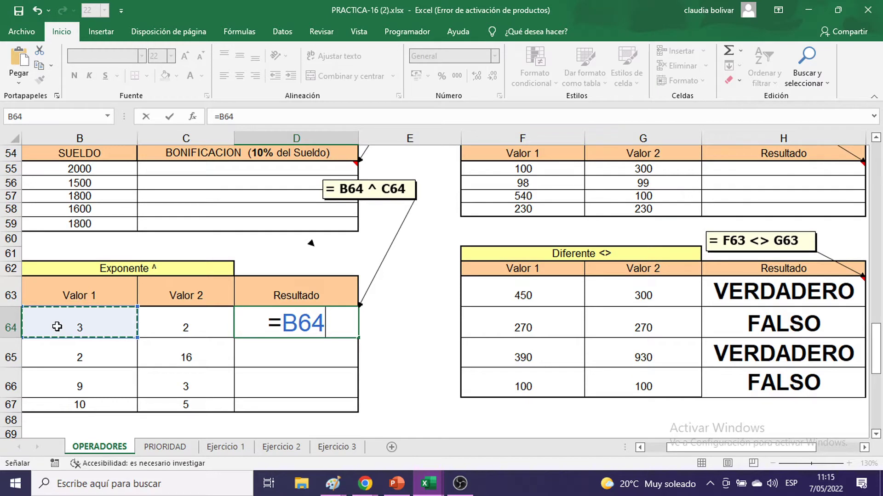
text(^)
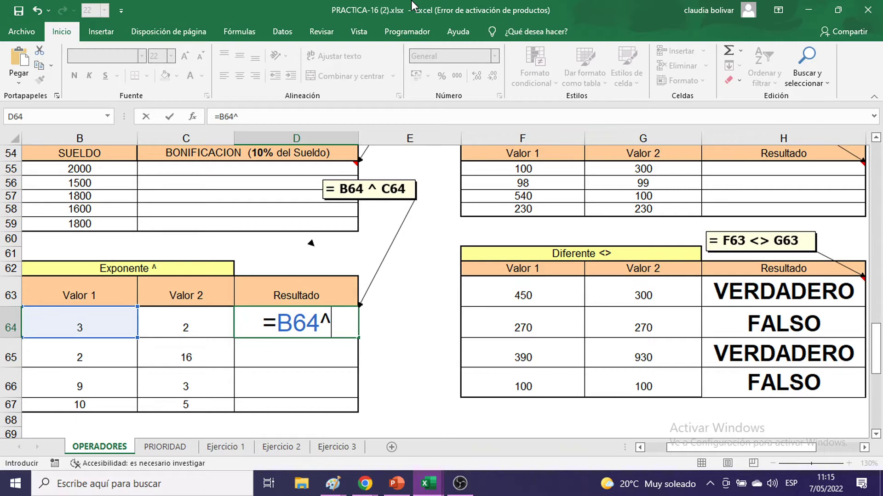
key(alt+Tab)
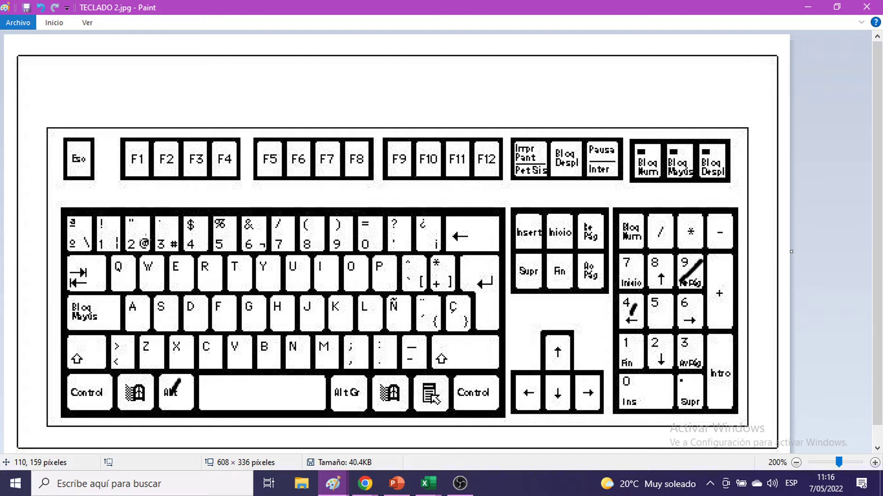
key(alt+Tab)
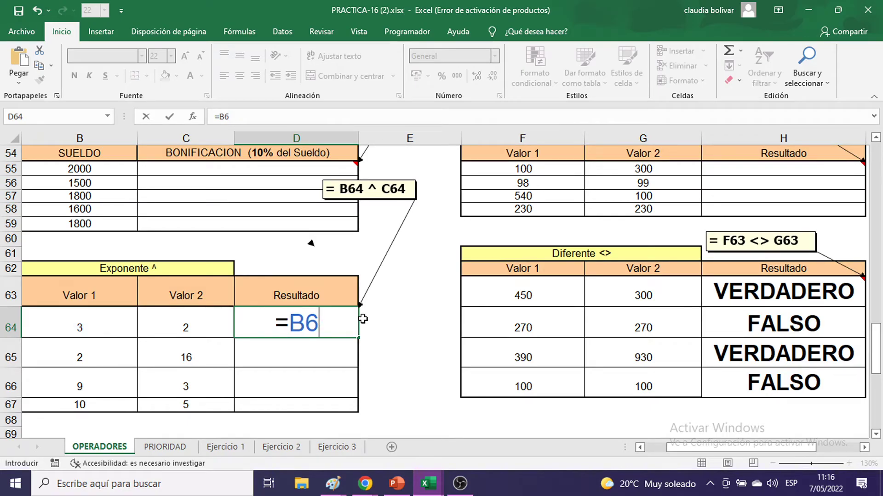
Enter the formula =POTENCIA(B64;C64) in result cell D64 of the "Exponente ^" exercise.
key(BackSpace)
key(BackSpace)
text(POTENCIA)
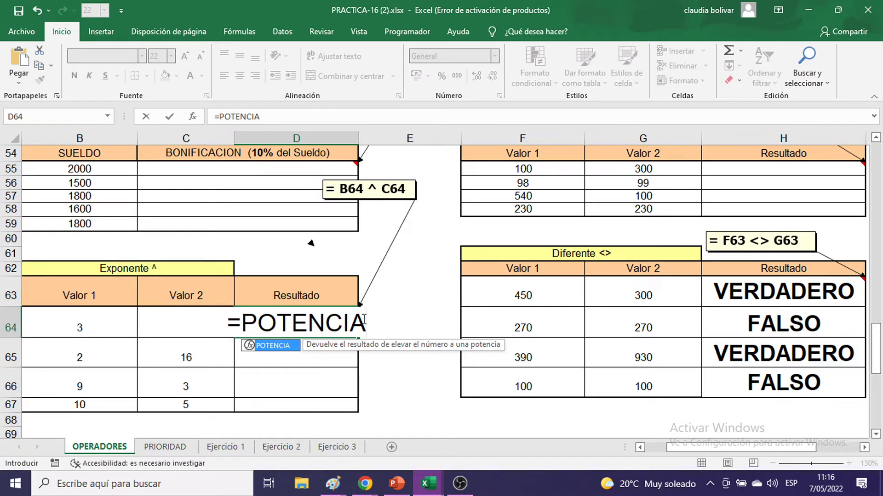
text(()
key(Left)
key(Left)
text(;)
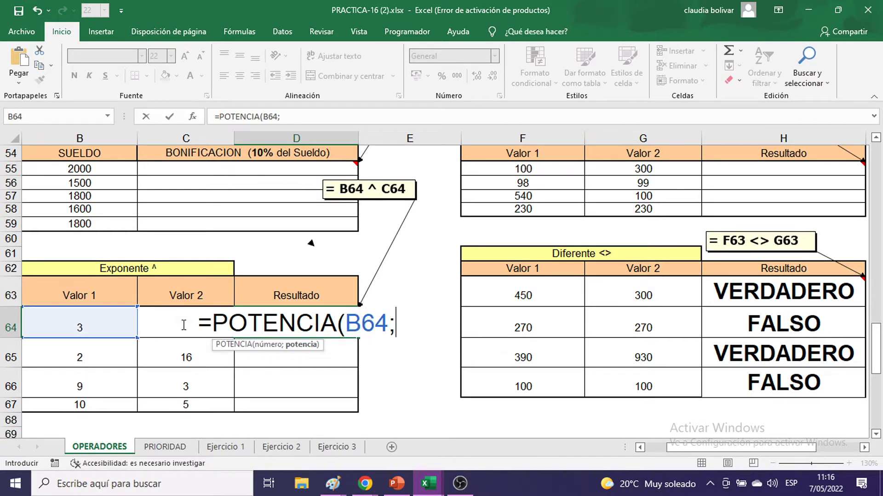
click(161, 318)
key(Return)
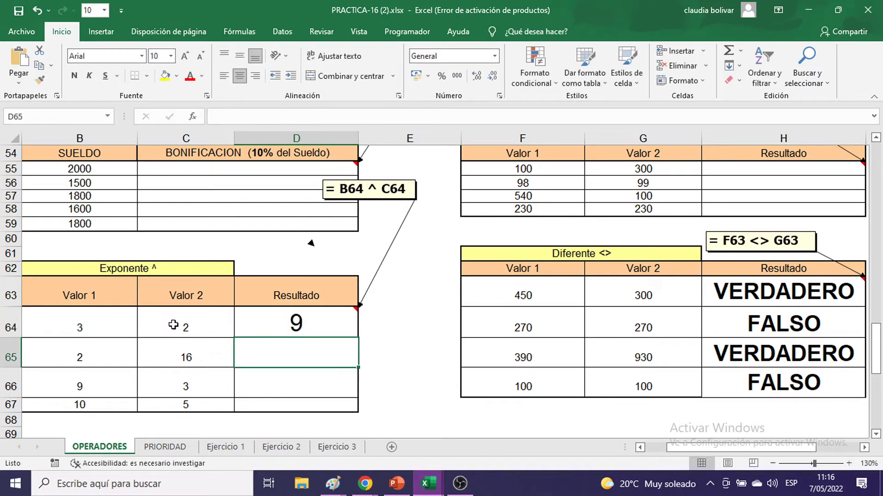
Replace the formula in D64 with =B64^C64 and reopen it to review the ^ operator.
click(344, 308)
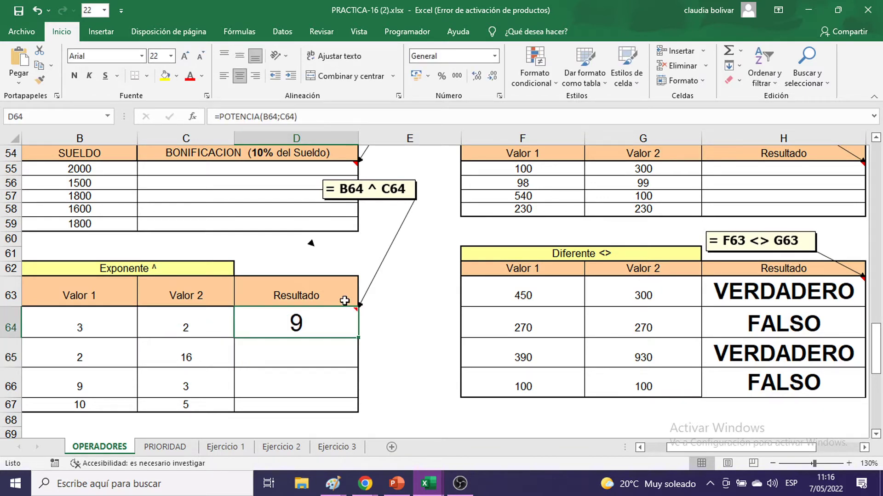
text(=)
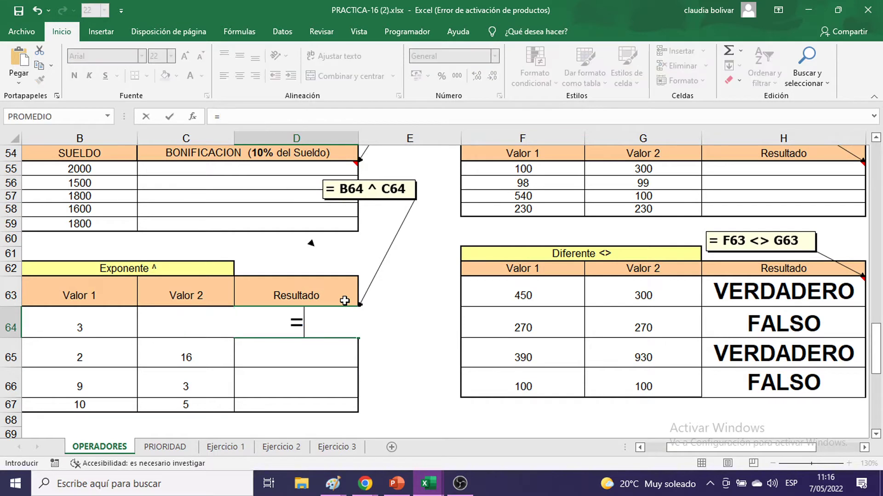
key(Left)
key(Left)
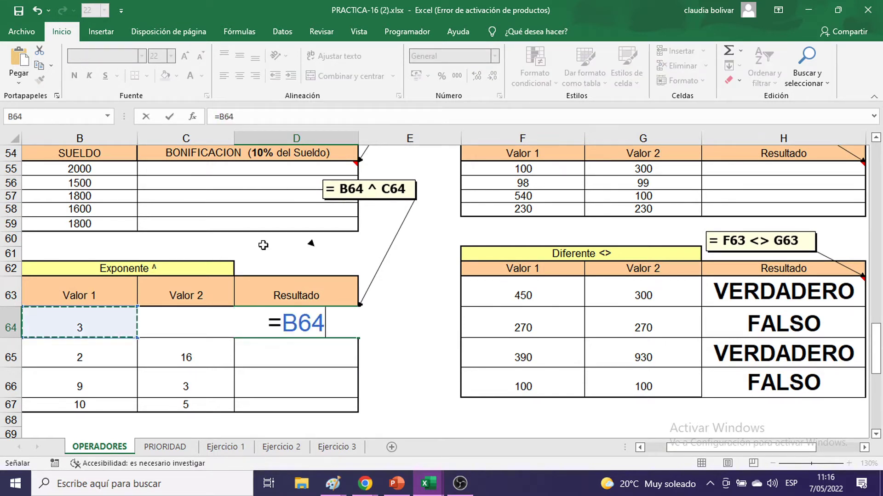
text(^)
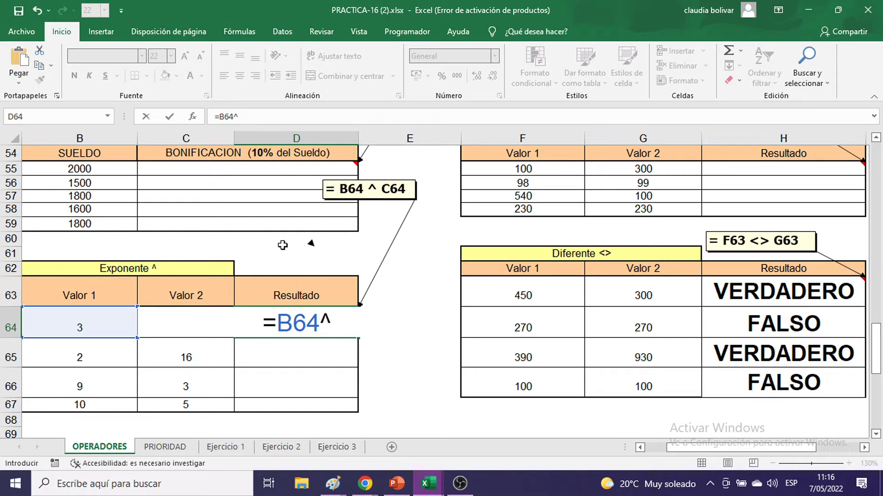
text(C64)
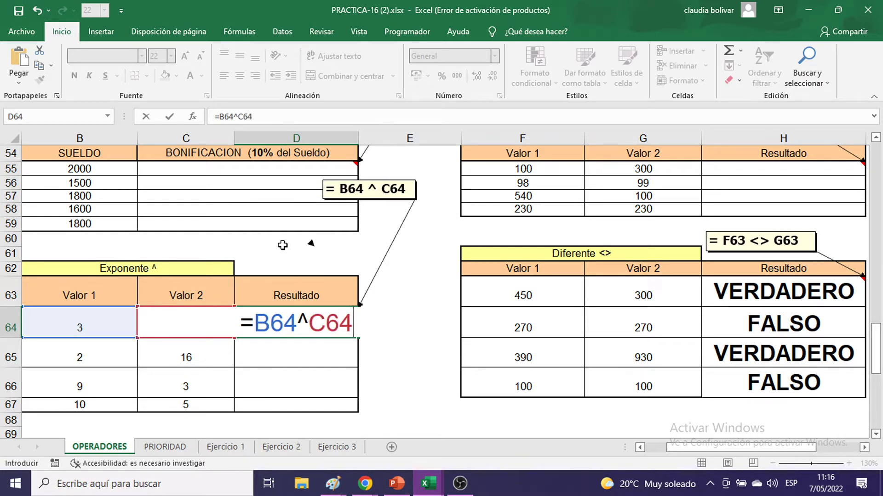
key(Return)
double_click(294, 322)
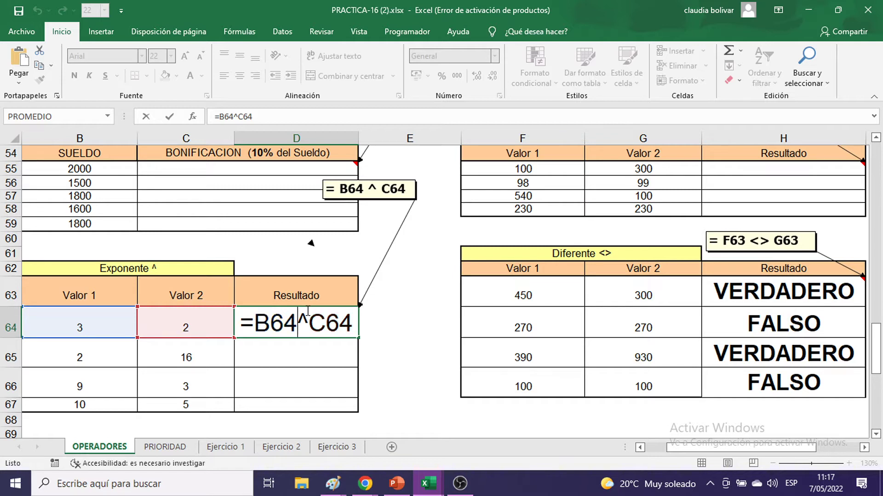
key(Return)
Try filling the D64 exponent formula down to D67, and undo the fill.
click(324, 315)
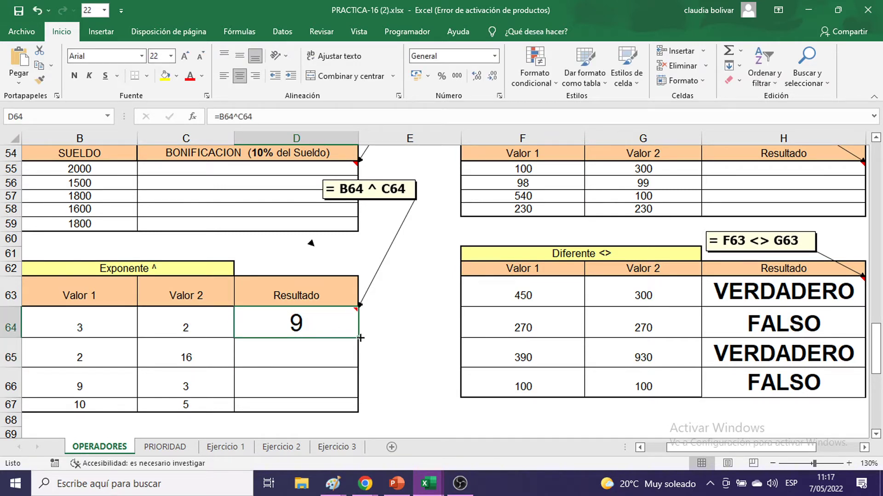
drag(360, 338, 358, 415)
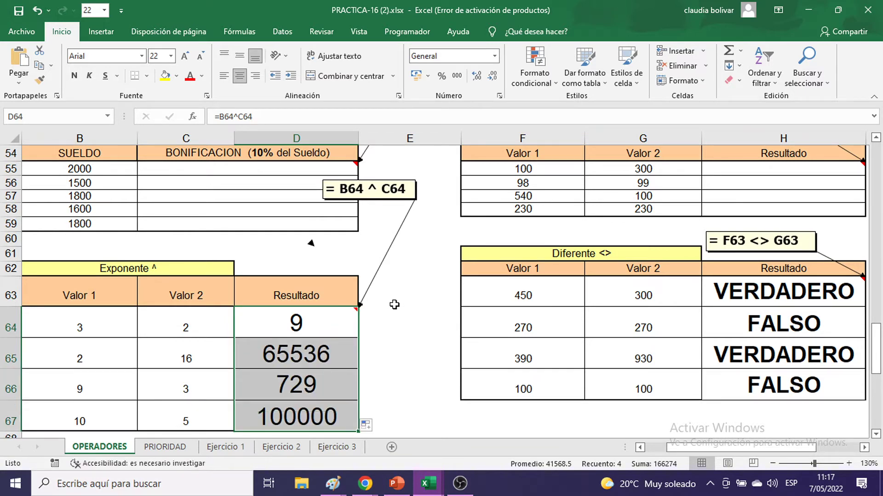
key(ctrl+z)
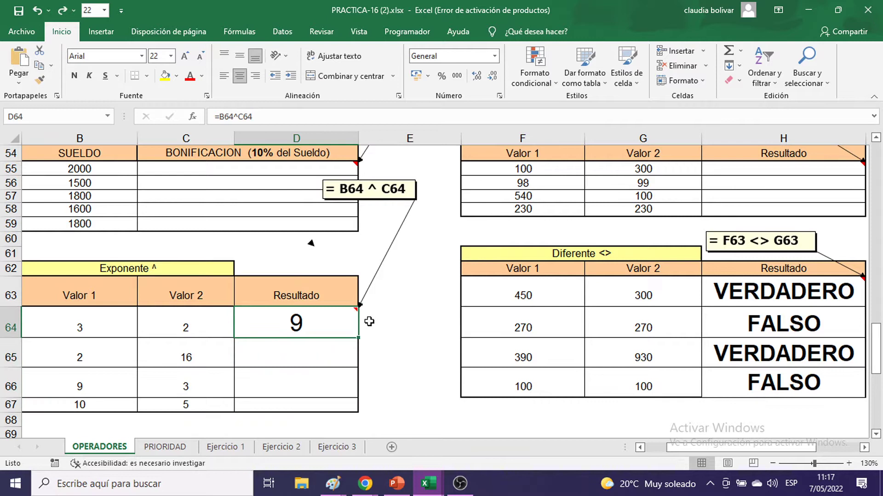
Review the ^ formula in D64, undo back to =POTENCIA(B64;C64), and review the function's arguments.
double_click(305, 329)
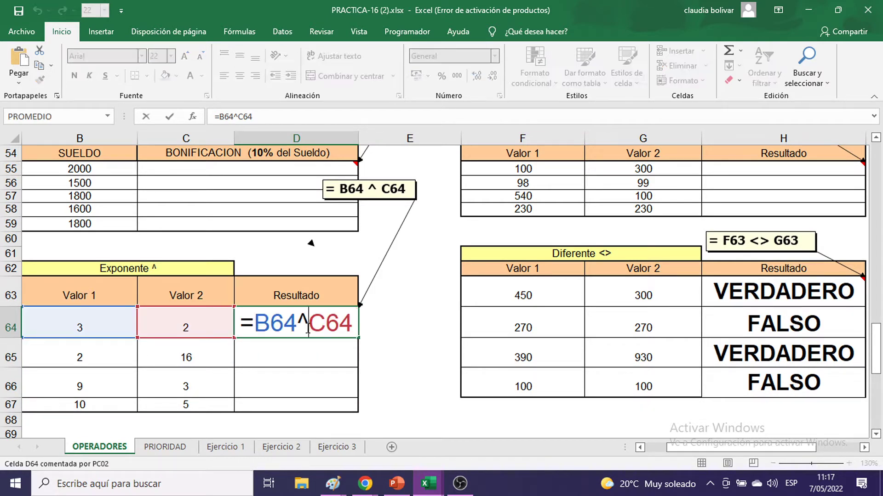
key(Return)
click(347, 319)
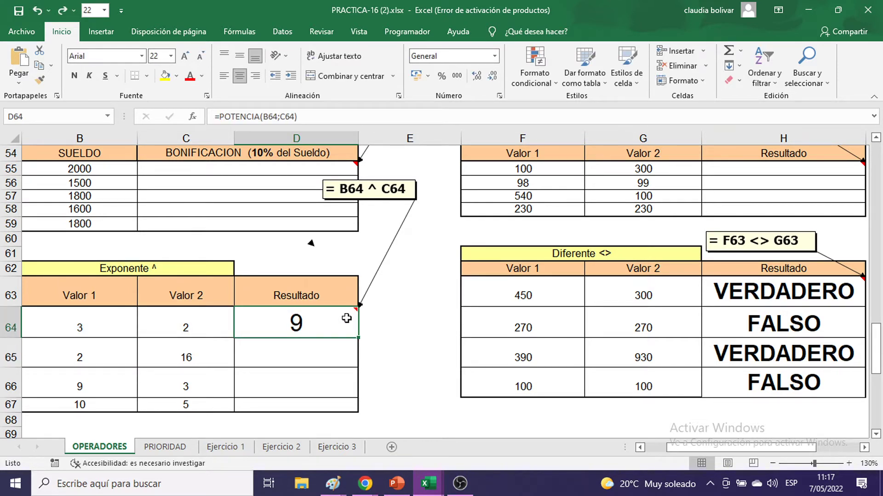
double_click(336, 323)
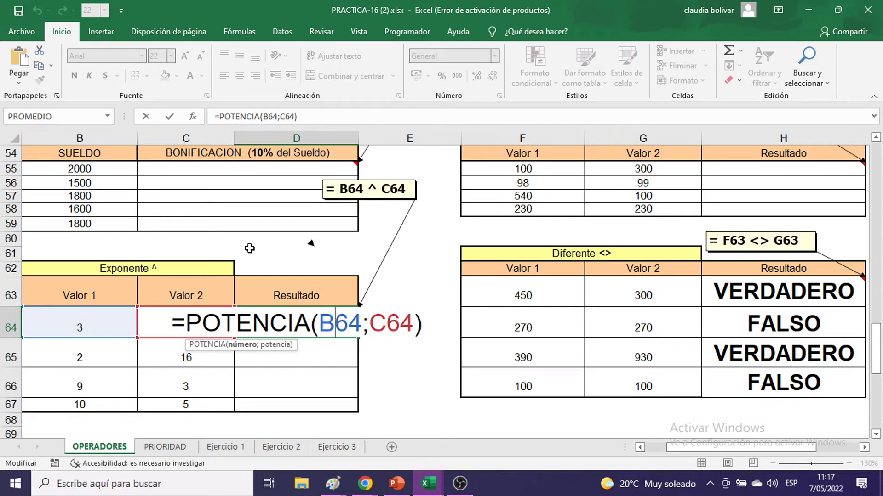
key(Return)
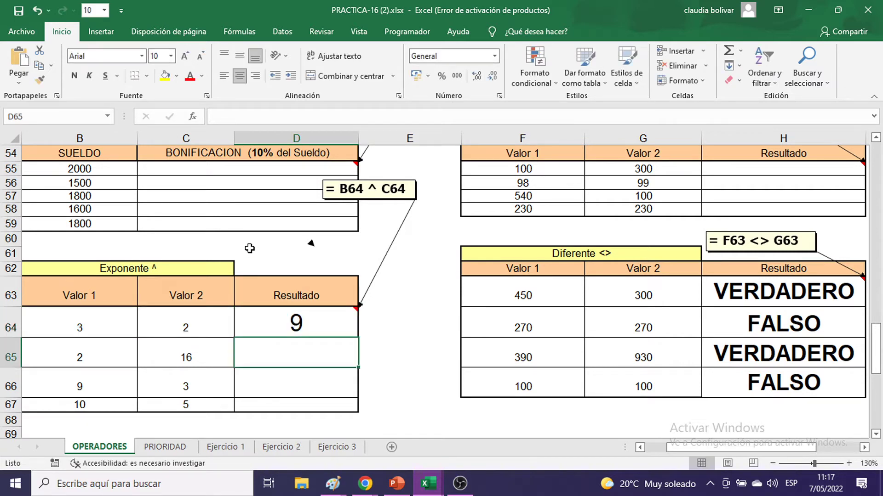
click(285, 315)
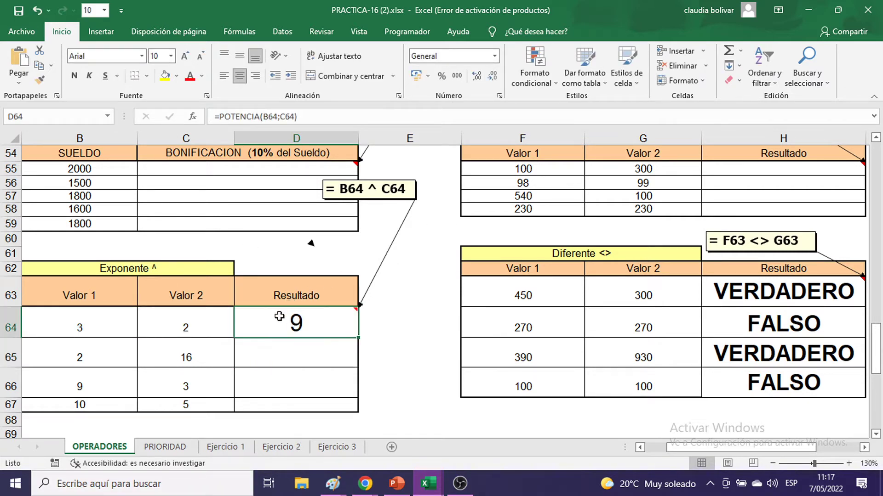
Format result cell E80 of the "& :Unir ó Concatenar" exercise as bold with font size 16.
scroll(385, 322, down, 1)
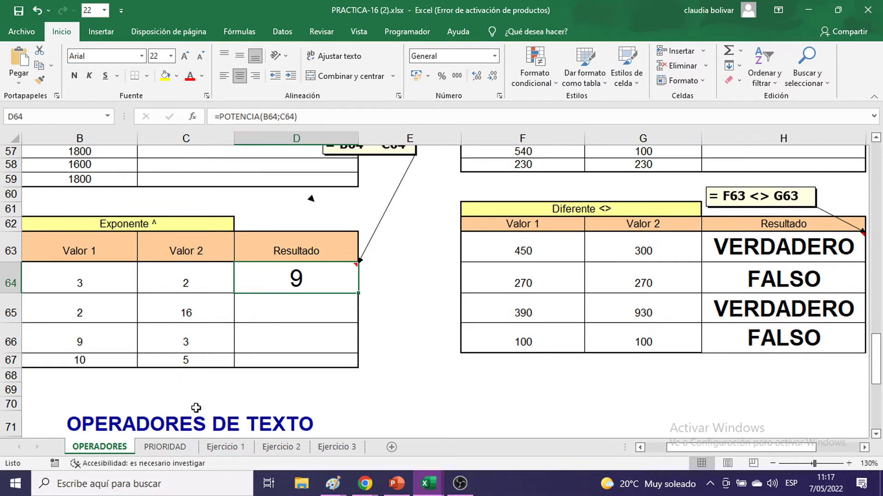
scroll(448, 337, down, 3)
scroll(449, 332, down, 3)
scroll(455, 324, up, 1)
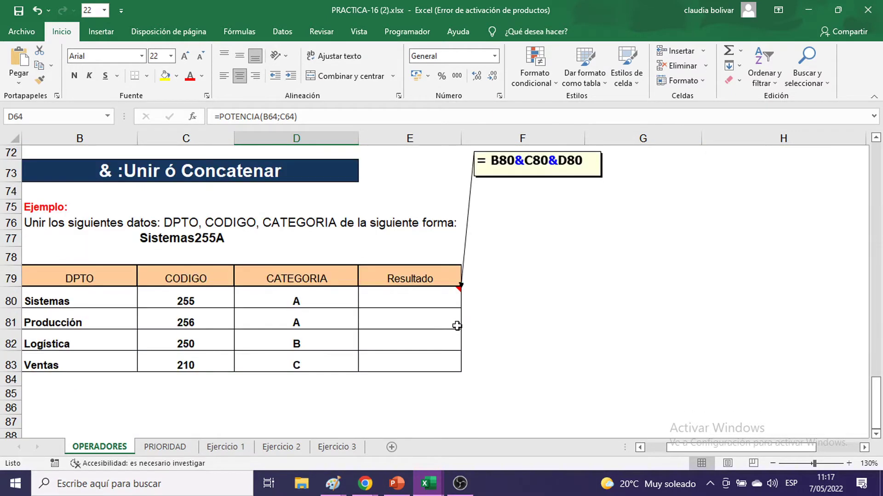
click(417, 297)
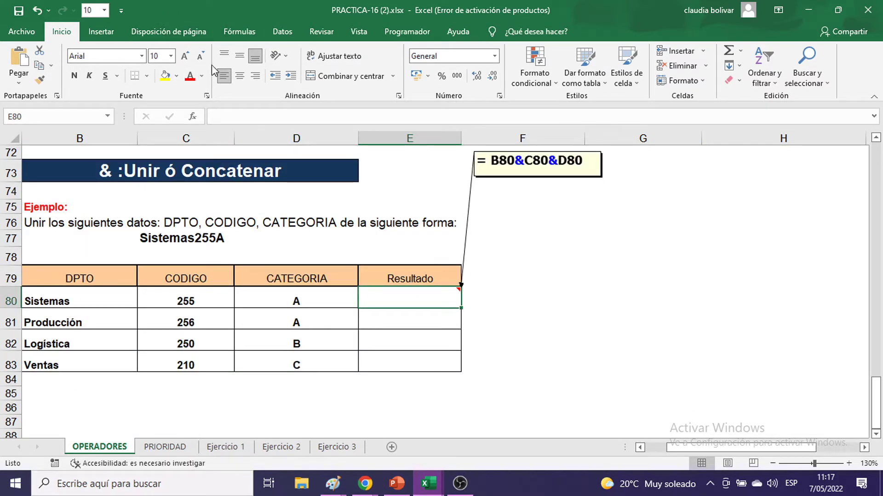
click(171, 56)
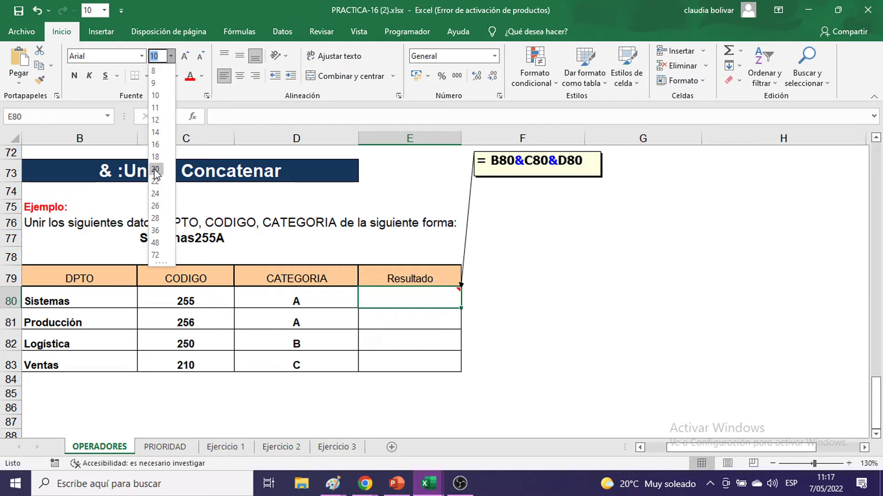
click(154, 144)
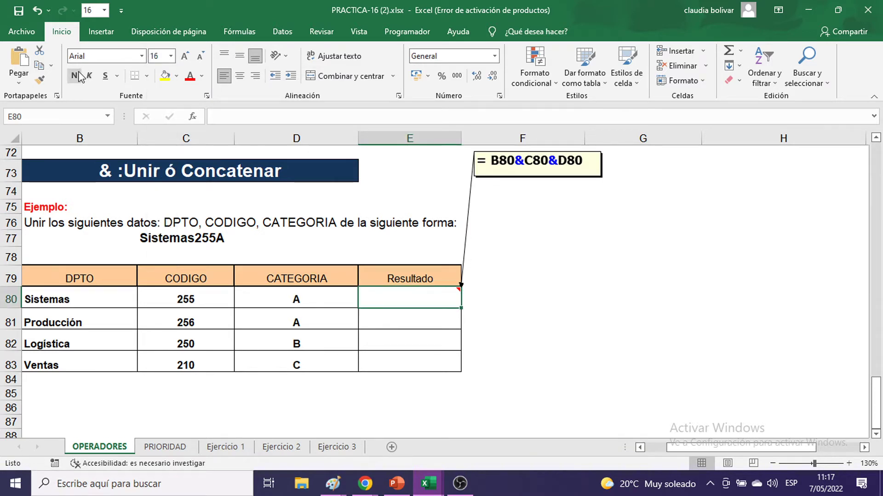
click(850, 464)
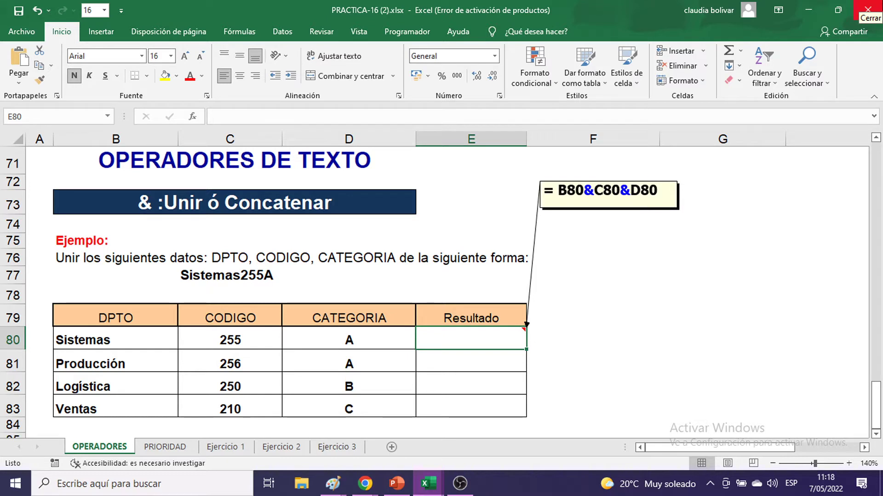
Examine the DPTO, CODIGO and CATEGORIA values in row 80 and the sample joined text in C77.
click(99, 338)
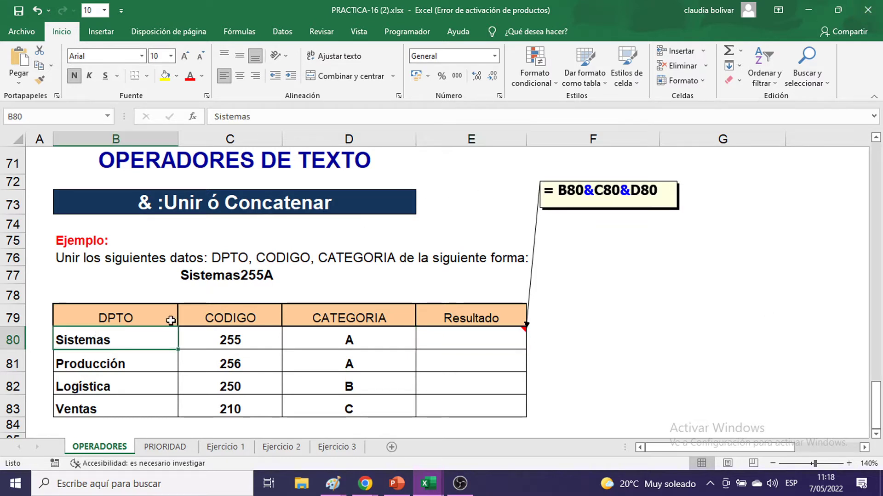
click(238, 331)
click(298, 336)
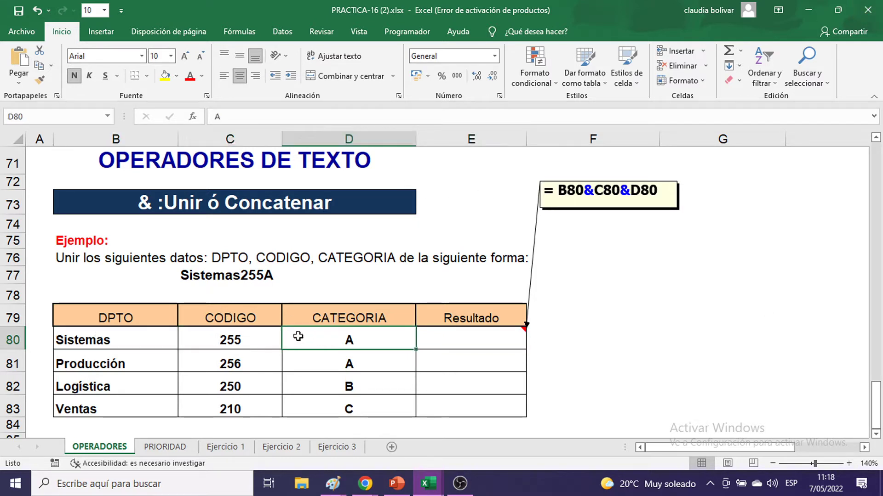
click(117, 344)
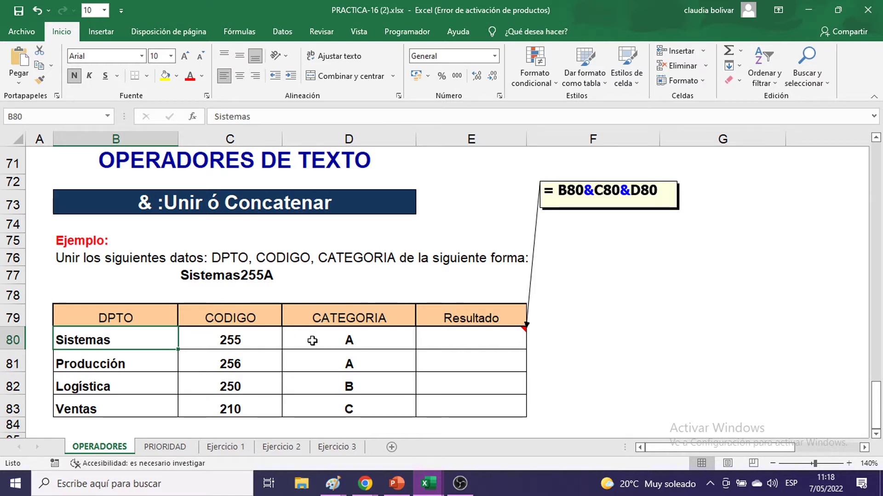
click(455, 335)
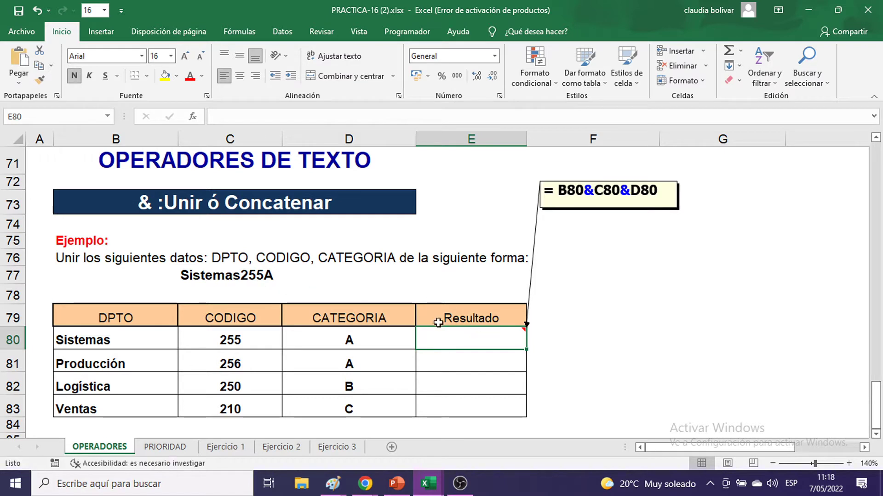
click(184, 276)
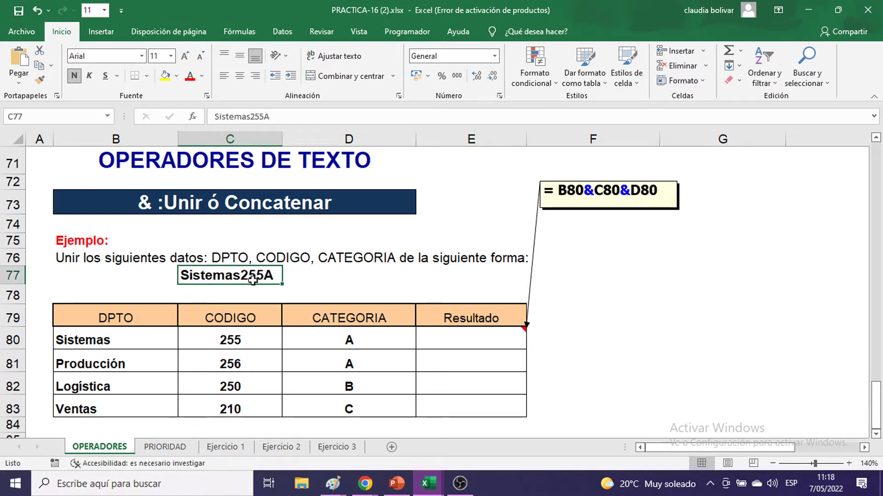
Start the concatenation formula =B80& in result cell E80.
click(449, 330)
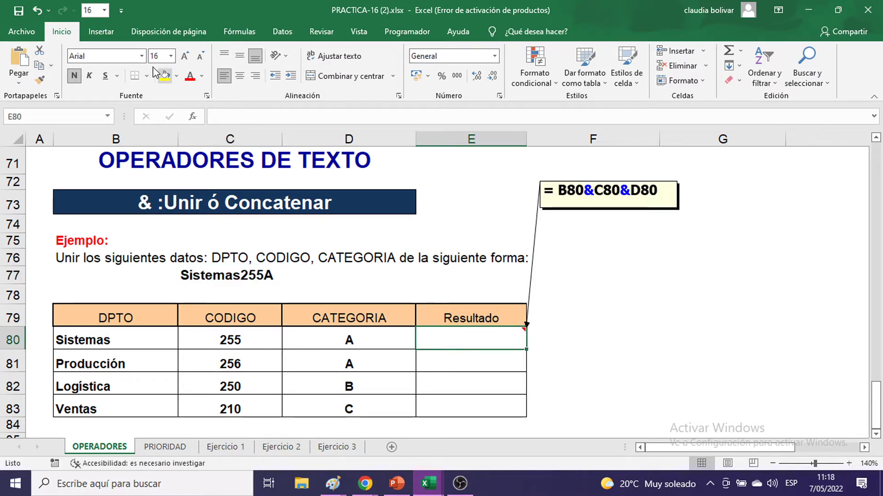
click(849, 463)
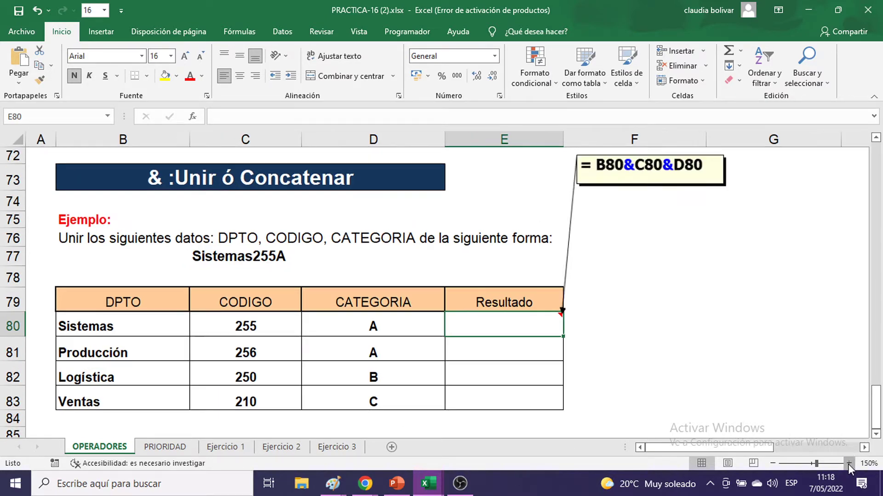
text(=)
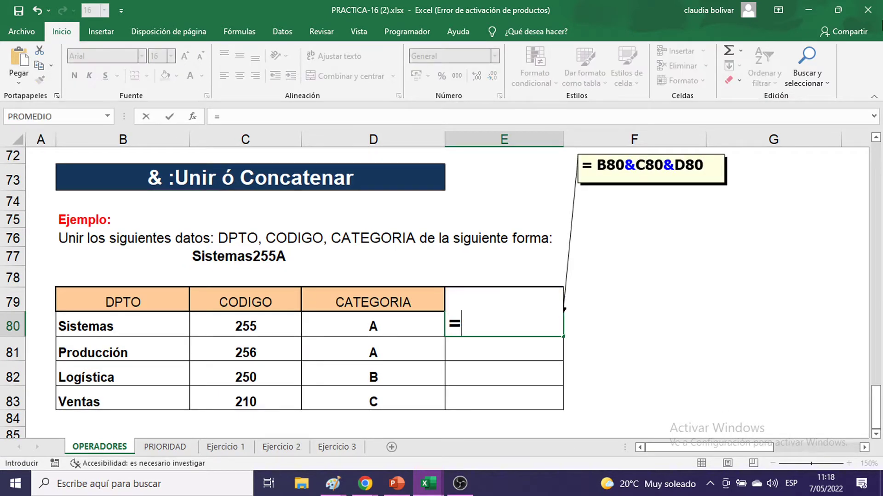
click(117, 325)
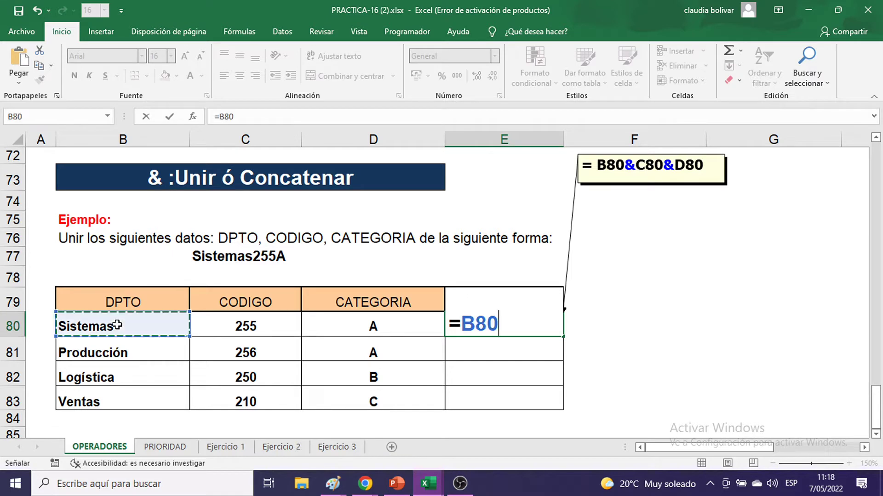
text(&)
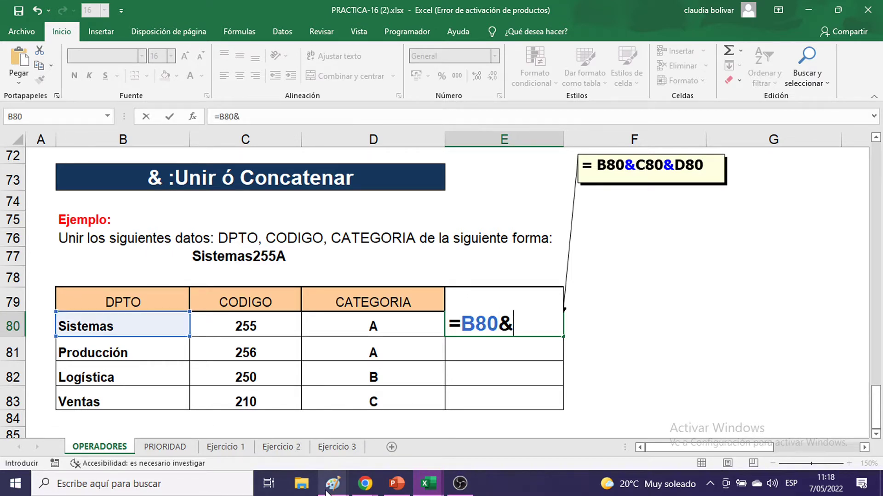
Switch to the keyboard picture in Paint and undo the pen marks on the Alt, 9 and 4 keys.
mouse_move(334, 485)
click(299, 446)
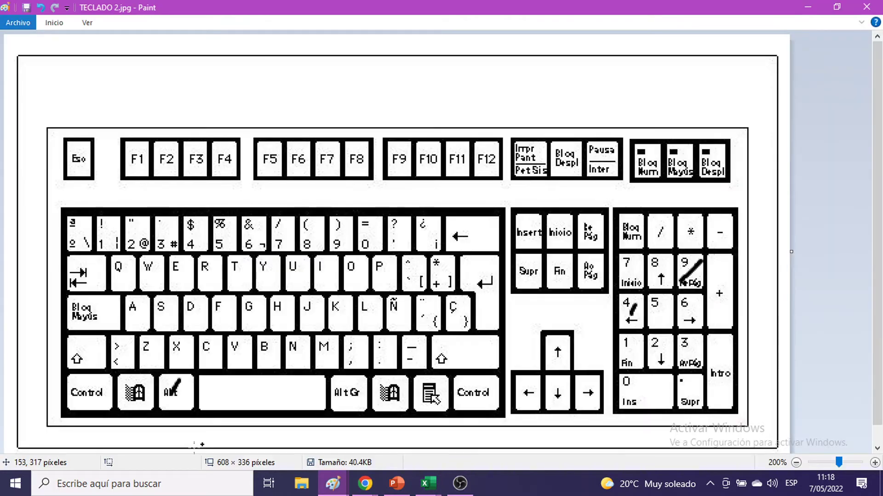
key(ctrl+z)
key(ctrl+z)
key(ctrl+z)
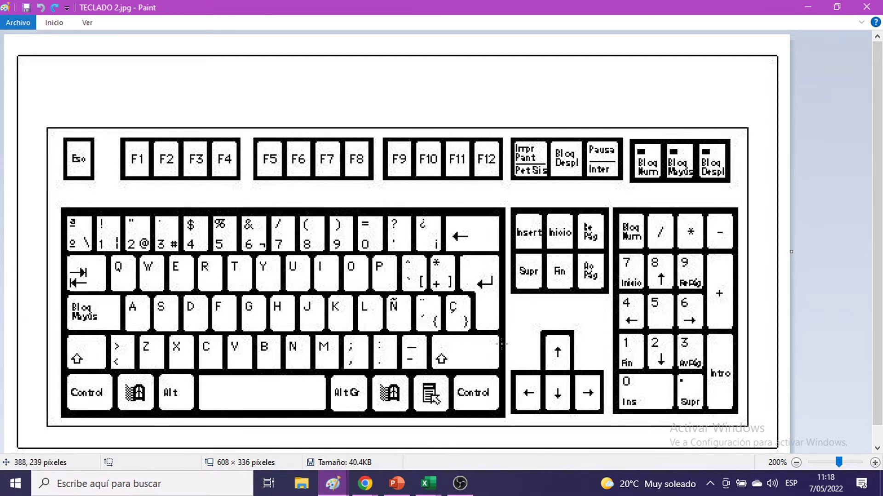
drag(485, 343, 452, 368)
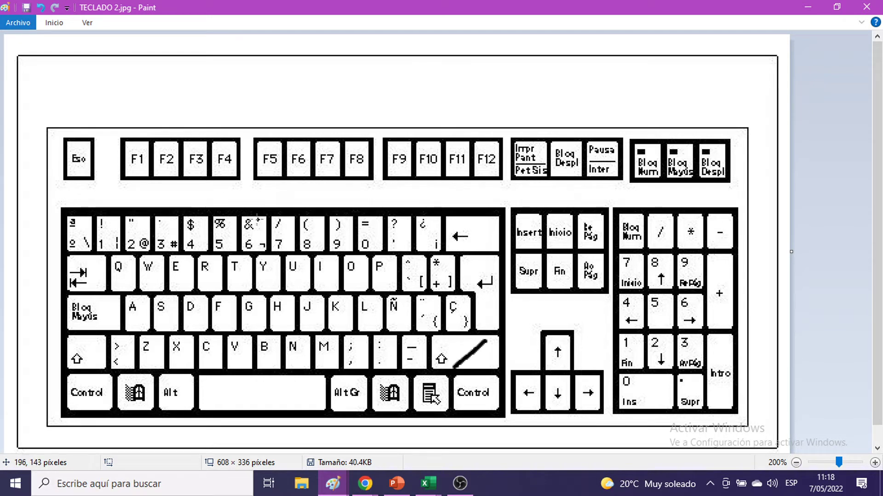
drag(257, 220, 249, 236)
key(ctrl+z)
key(ctrl+z)
key(ctrl+z)
Mark the right-hand Shift key and the & key with pen strokes on the keyboard picture, and return to the Excel workbook.
drag(490, 335, 452, 368)
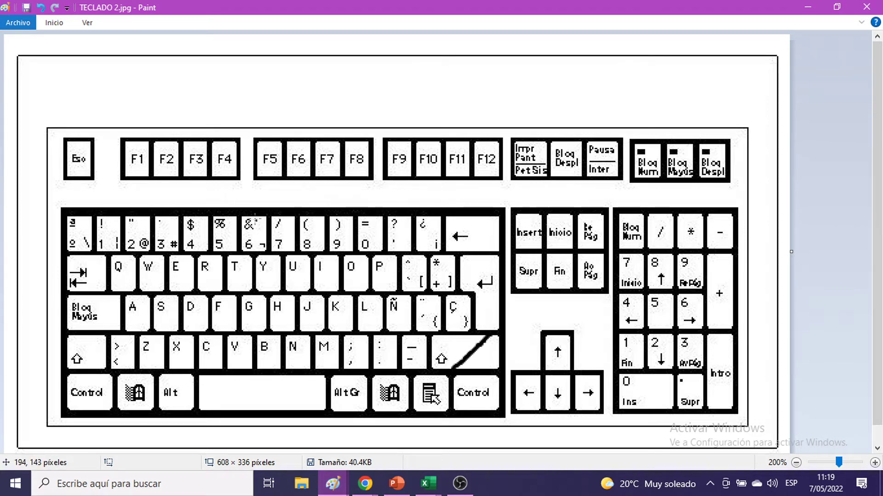
drag(255, 219, 242, 236)
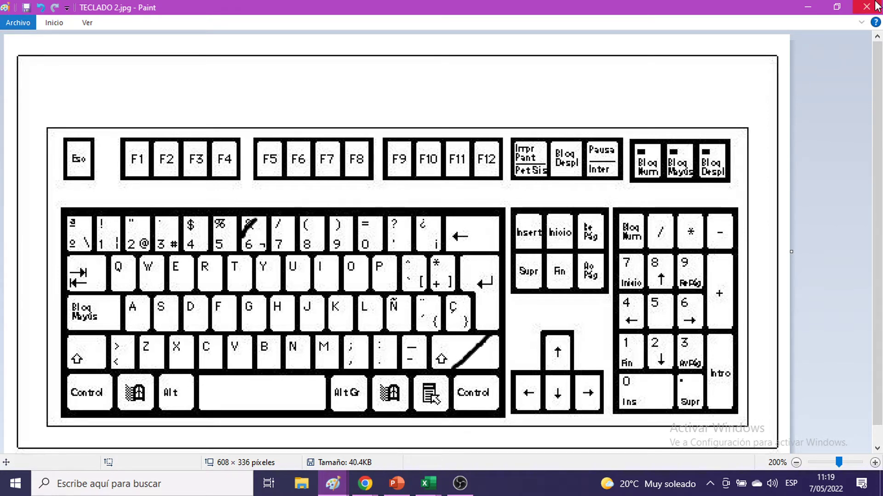
click(805, 6)
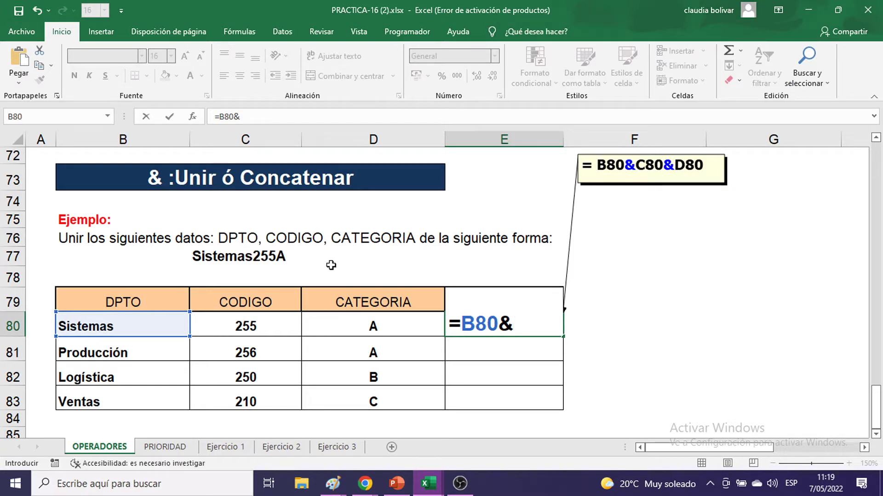
Complete the concatenation formula in E80 as =B80&C80&D80.
click(249, 322)
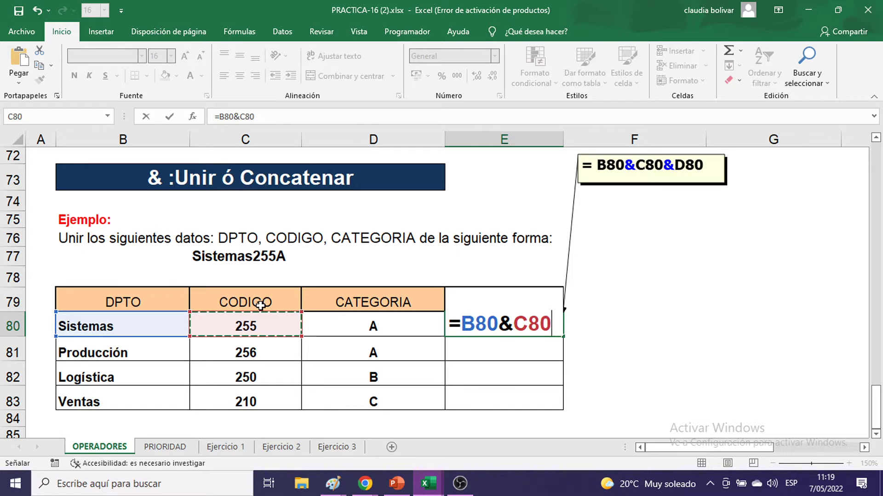
text(&)
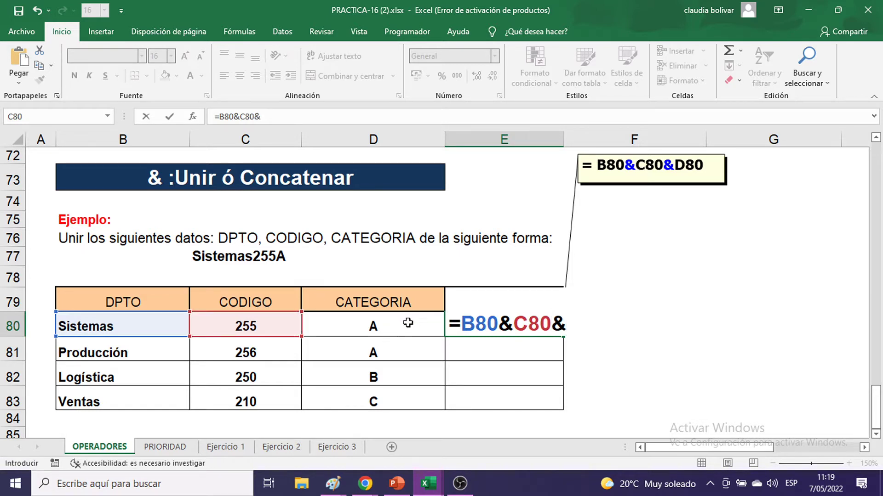
click(386, 329)
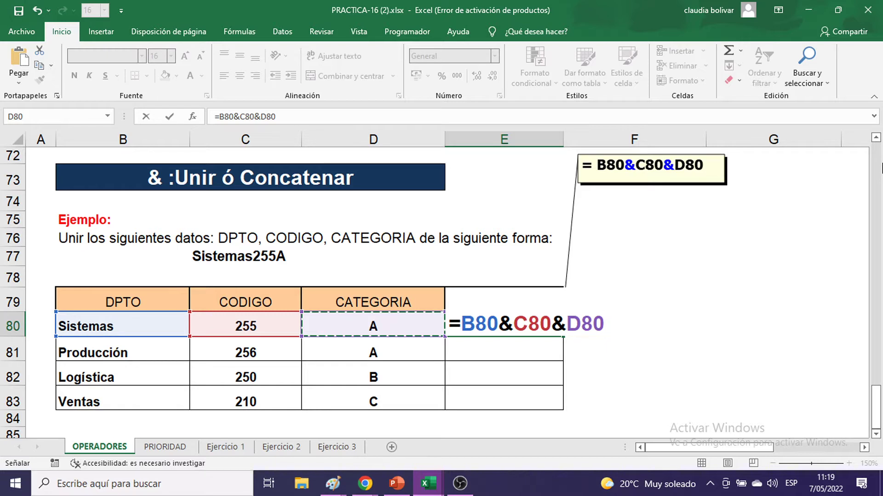
key(Return)
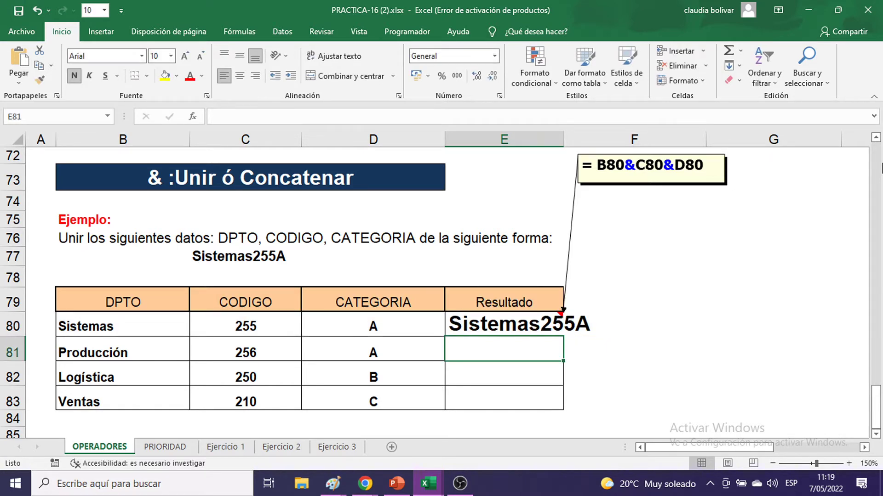
Copy the concatenation formula from E80 down to E83 and review the formula in E80.
click(486, 322)
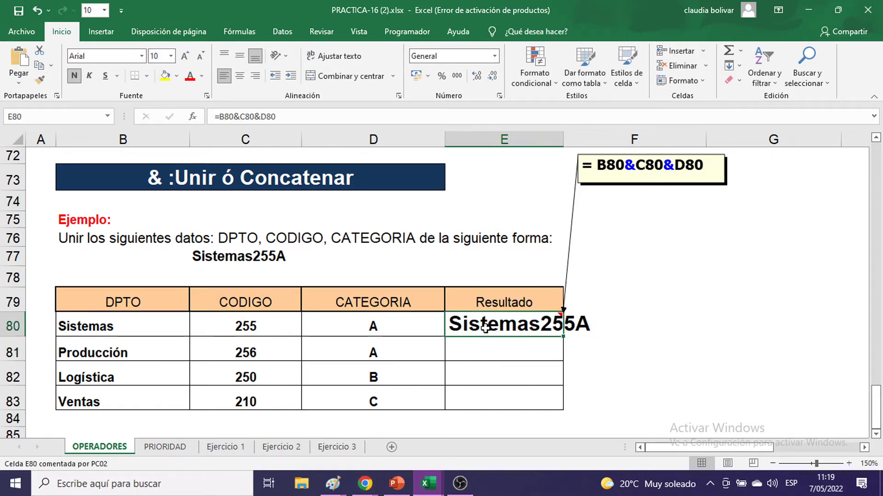
drag(564, 337, 551, 409)
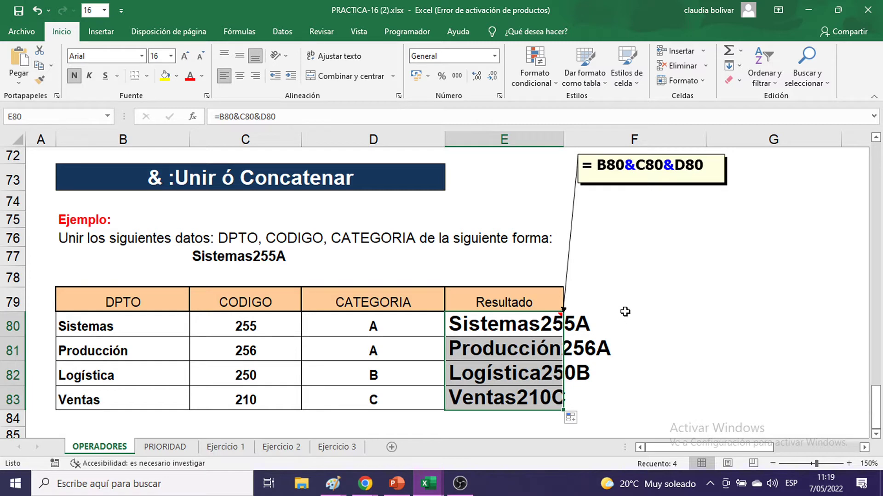
double_click(501, 324)
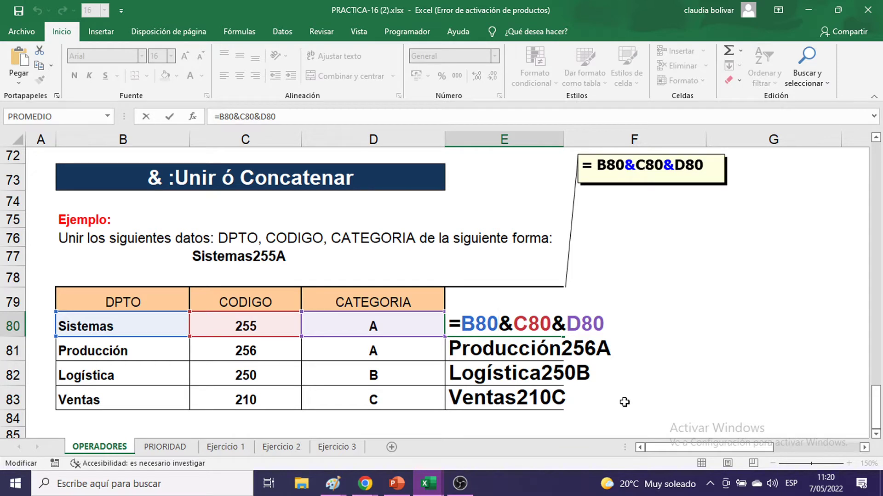
key(Return)
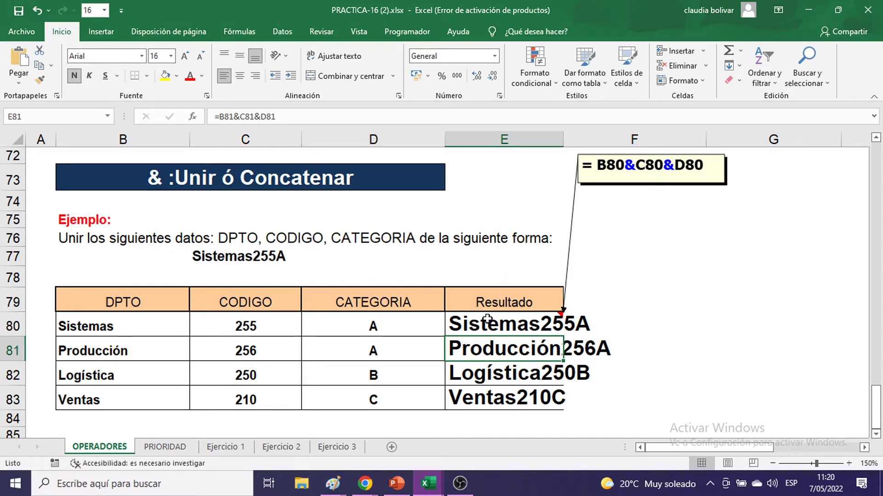
Undo the fill of E81:E83 and try the formula =CONCATENAR(B80:D80) in E80.
key(ctrl+z)
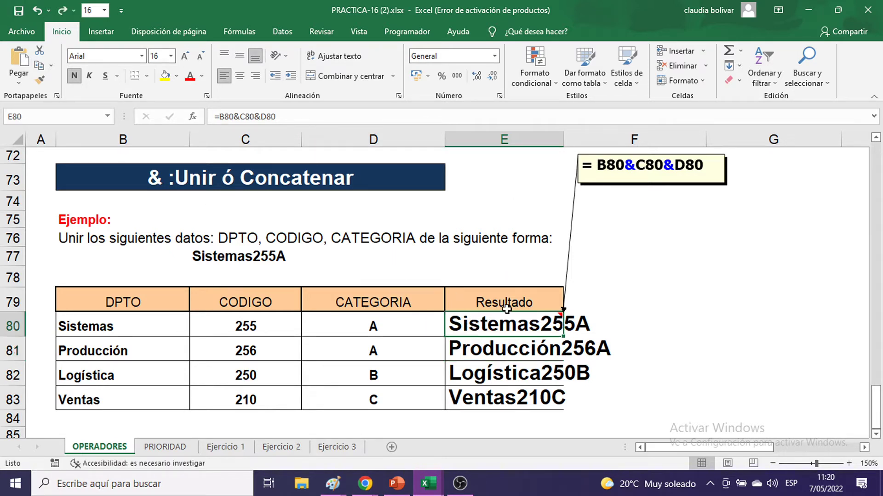
key(ctrl+z)
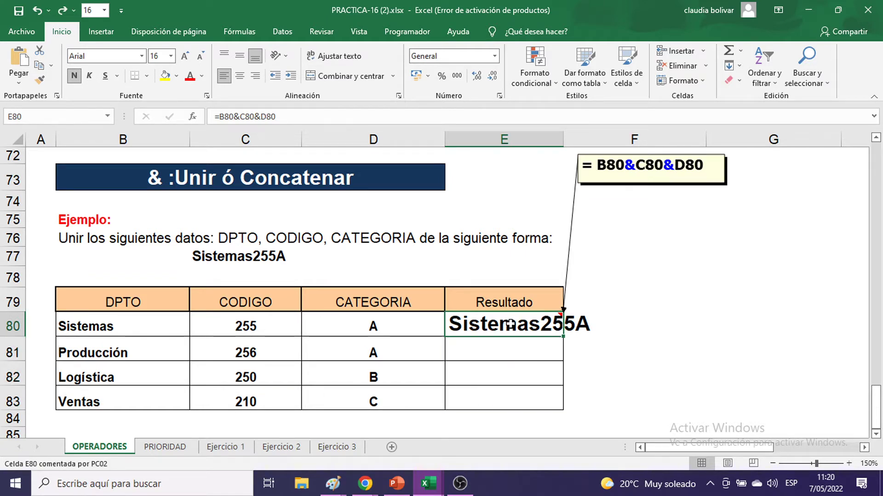
text(=CONCA)
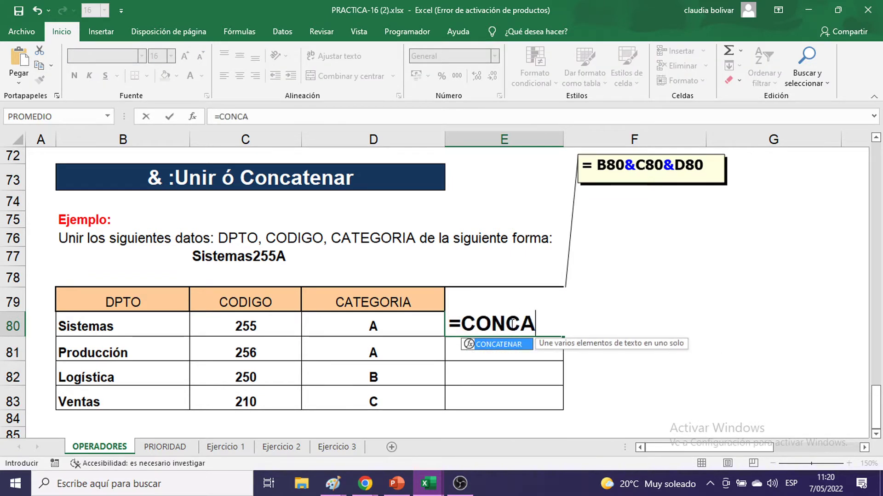
double_click(514, 352)
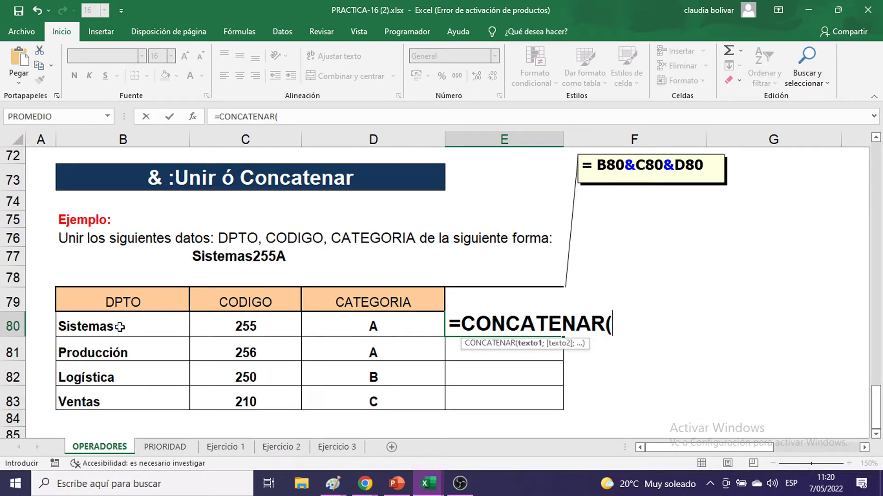
drag(119, 327, 365, 313)
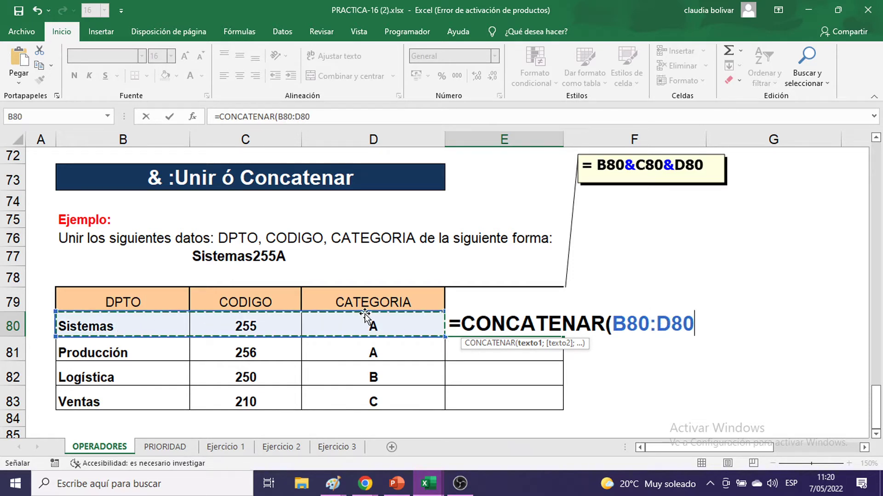
text())
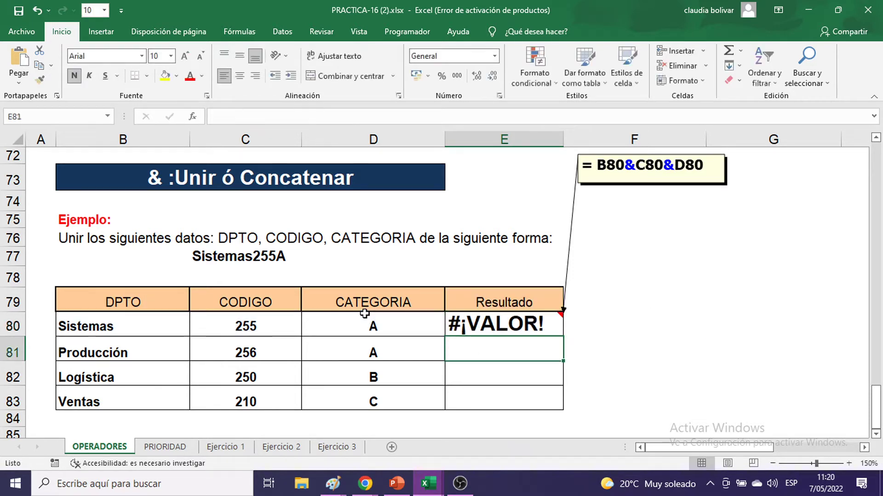
key(Return)
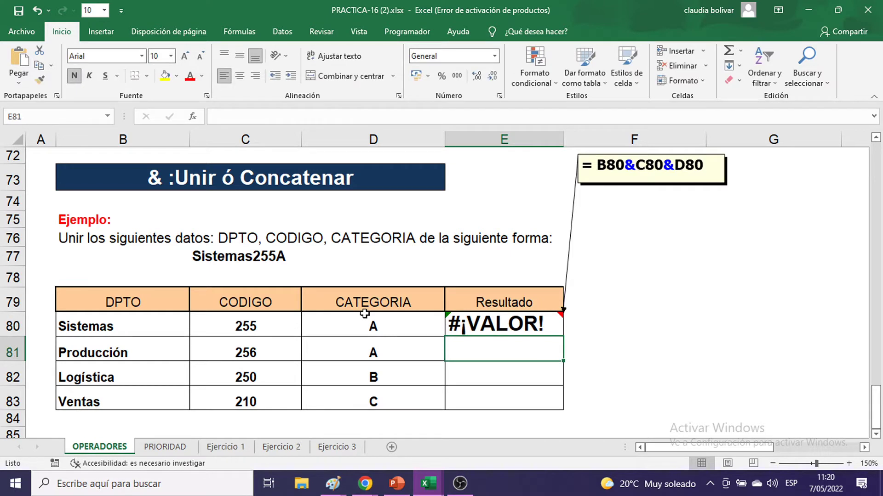
Replace the B80:D80 range in E80's CONCATENAR formula with B80 as the first argument, followed by a semicolon.
double_click(538, 325)
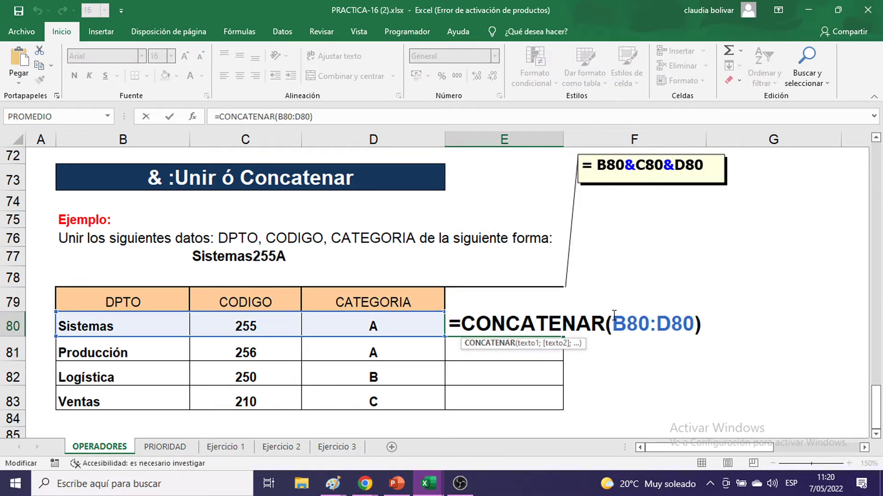
drag(613, 318, 707, 318)
key(BackSpace)
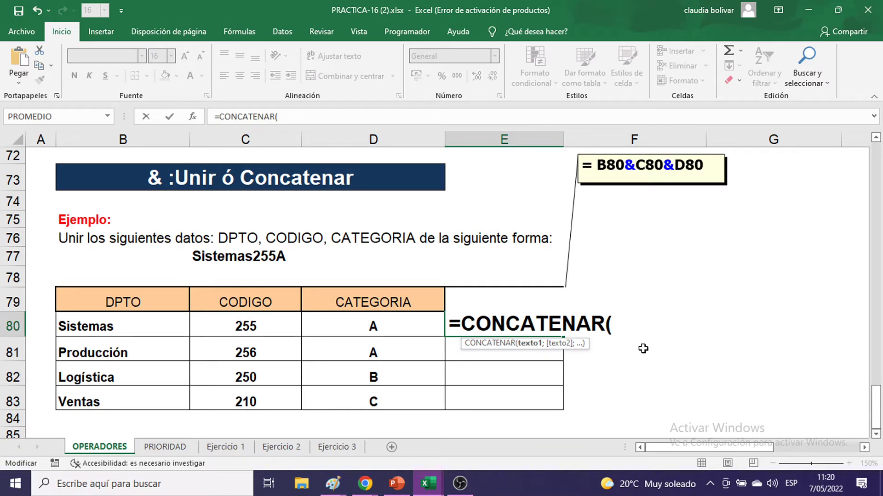
click(104, 329)
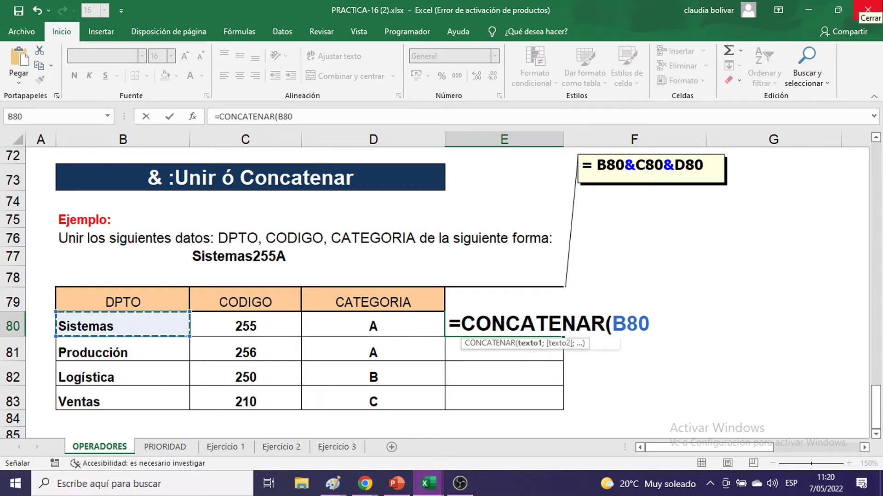
text(;)
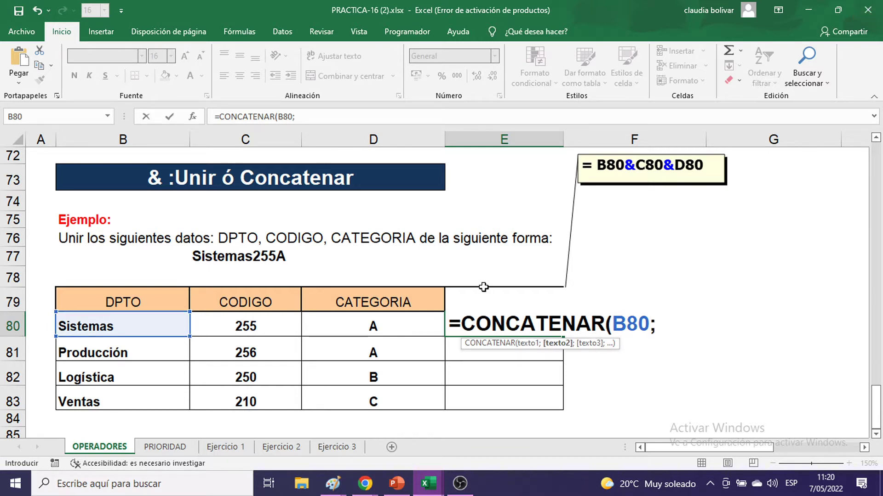
Paste the screen capture of the unfinished CONCATENAR formula into the untitled Paint picture and return to the Excel workbook.
click(333, 483)
click(362, 448)
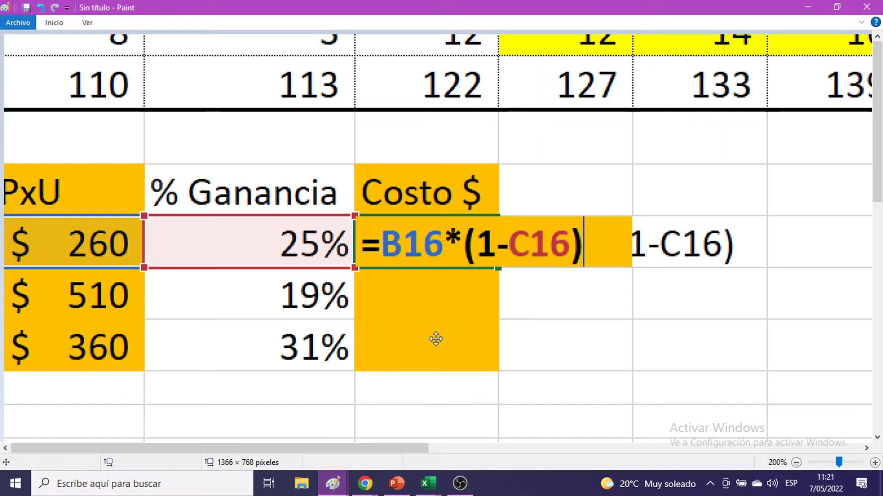
key(ctrl+v)
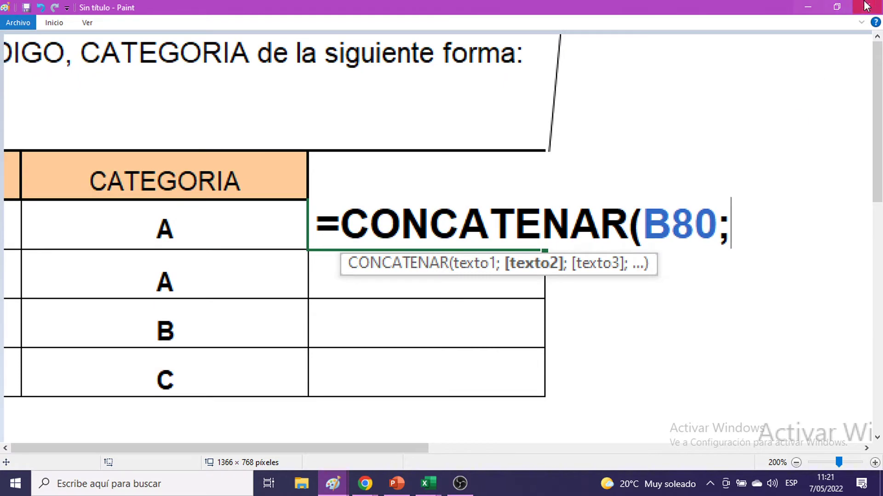
click(813, 6)
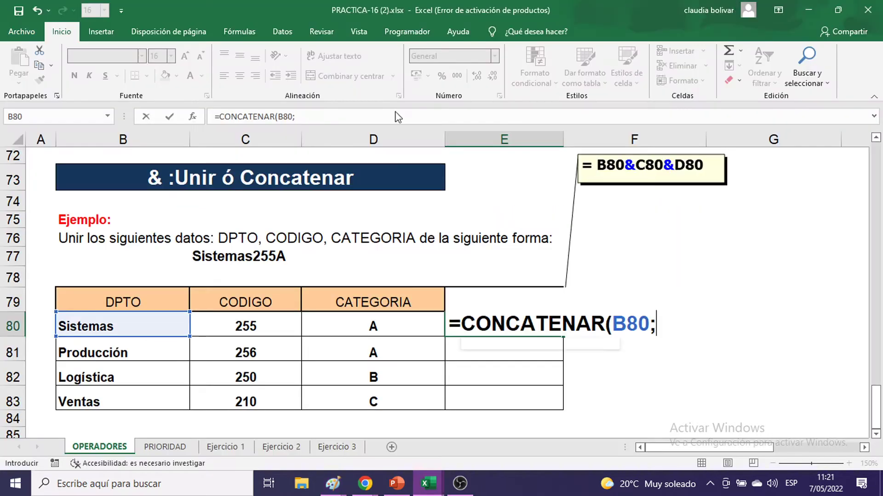
Complete the formula in E80 as =CONCATENAR(B80;C80;D80).
click(266, 324)
text(;)
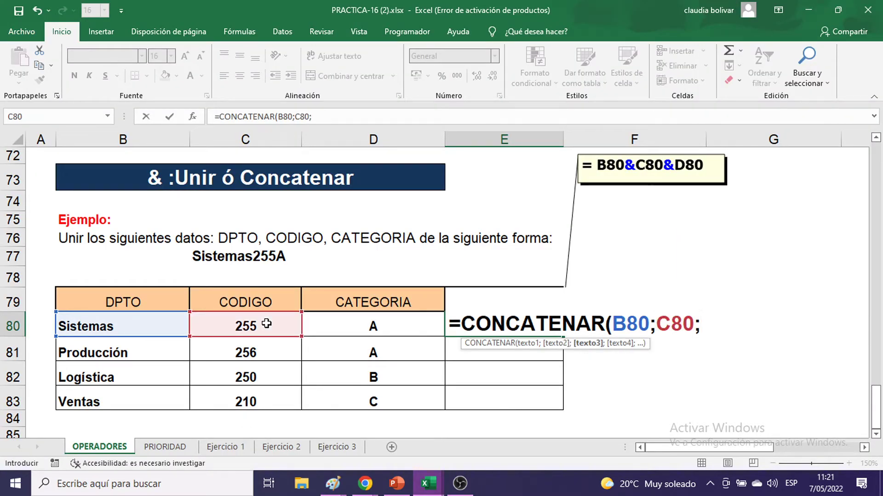
click(336, 321)
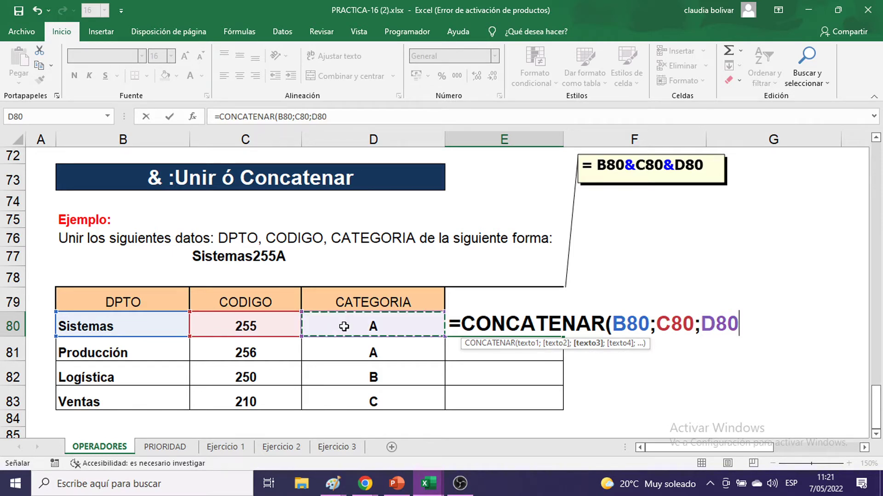
text())
key(Return)
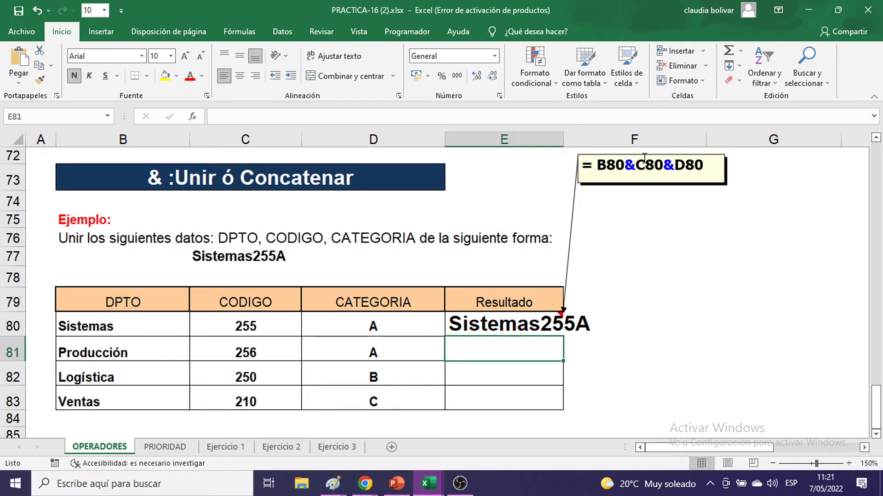
Review the CONCATENAR formula in E80 and copy it down the Resultado column to E83.
double_click(521, 325)
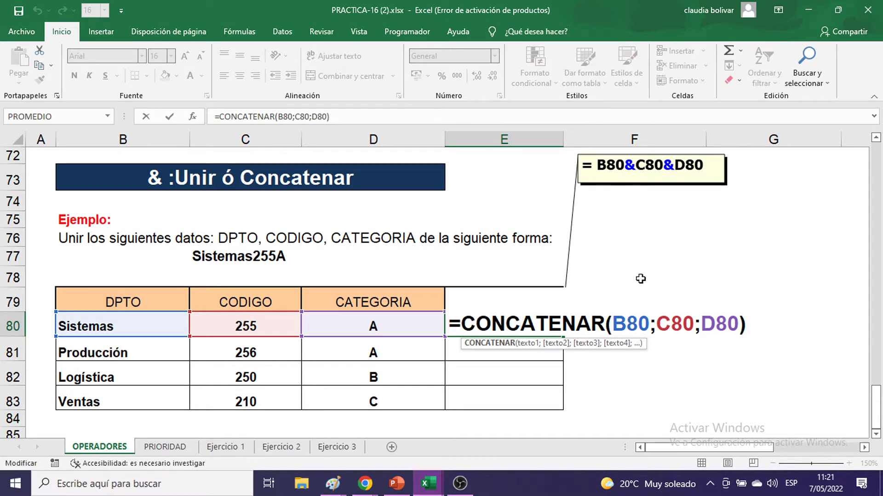
key(Return)
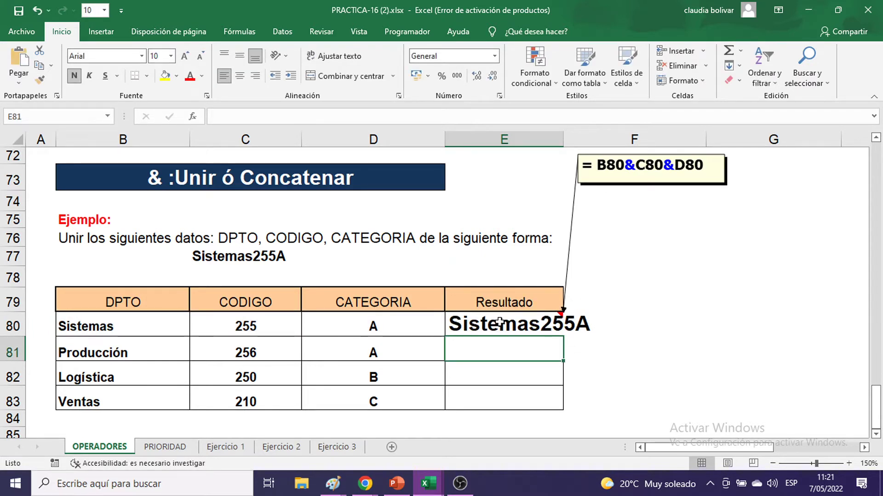
click(500, 322)
drag(559, 333, 541, 403)
click(656, 251)
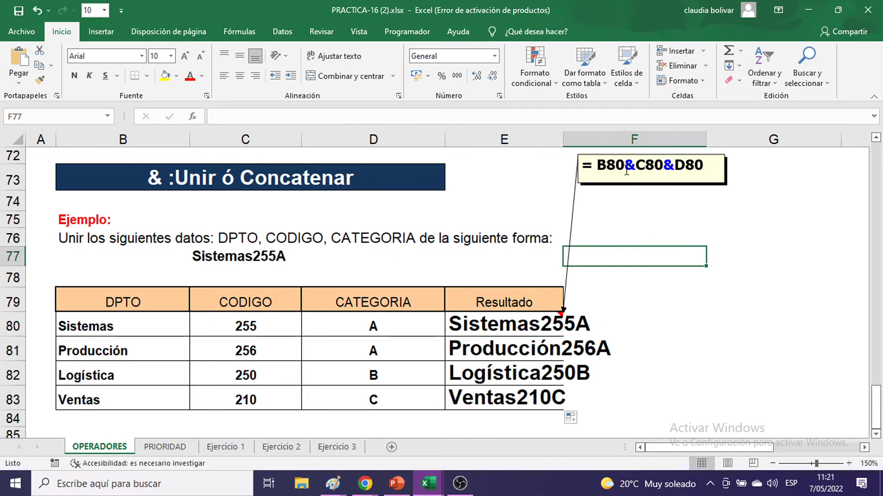
Open the PRIORIDAD sheet and examine the parentheses example and the operator priority table.
scroll(339, 321, down, 4)
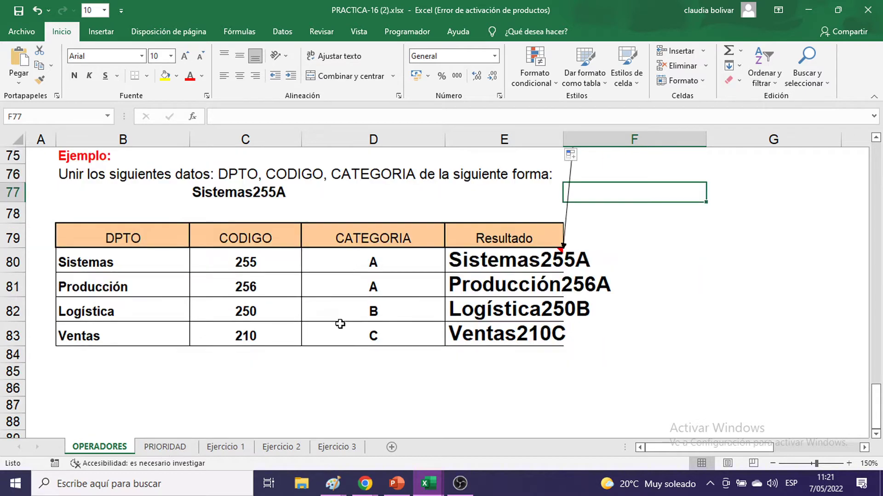
click(160, 447)
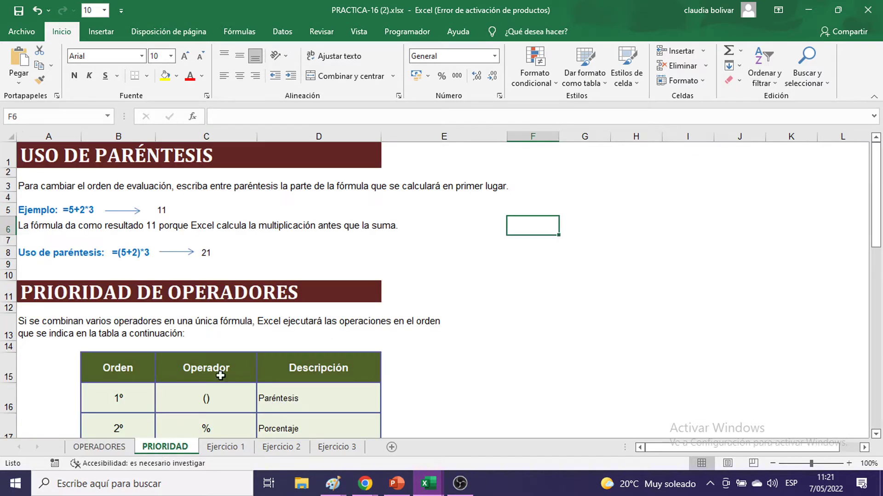
scroll(521, 225, down, 3)
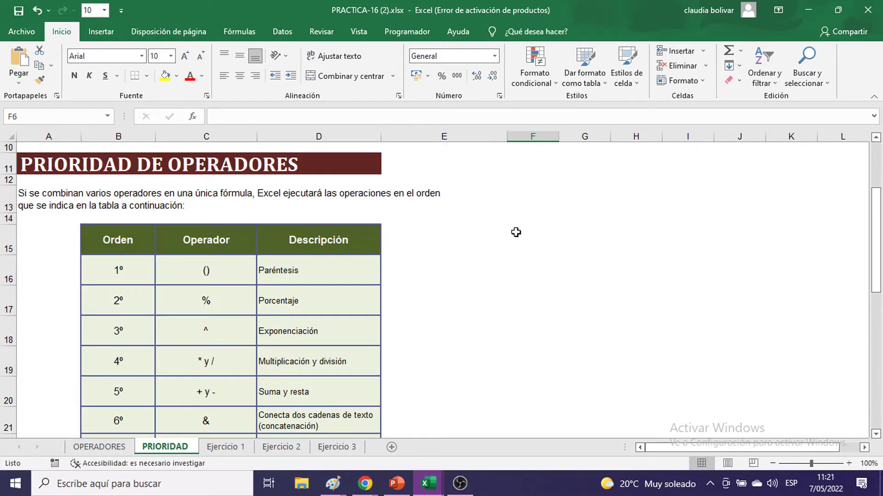
Review the rest of the operator priority table and the note on operators of equal precedence on the PRIORIDAD sheet.
scroll(514, 232, down, 2)
scroll(431, 237, up, 1)
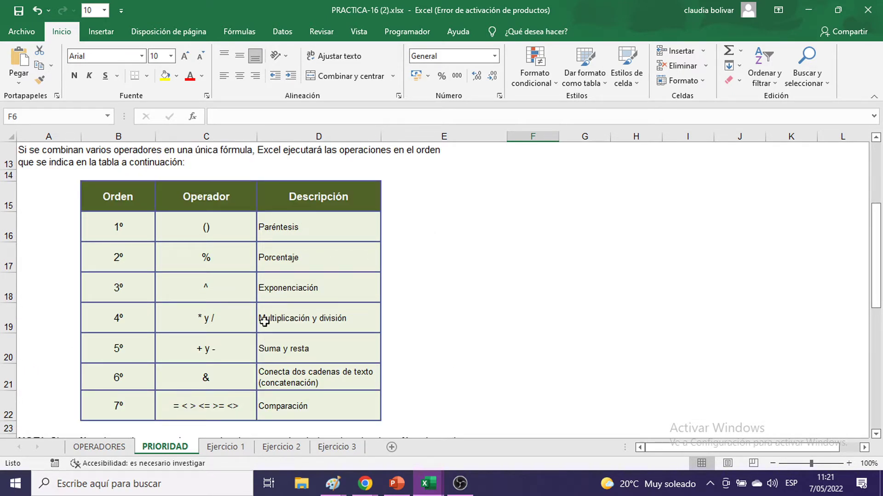
scroll(428, 239, up, 4)
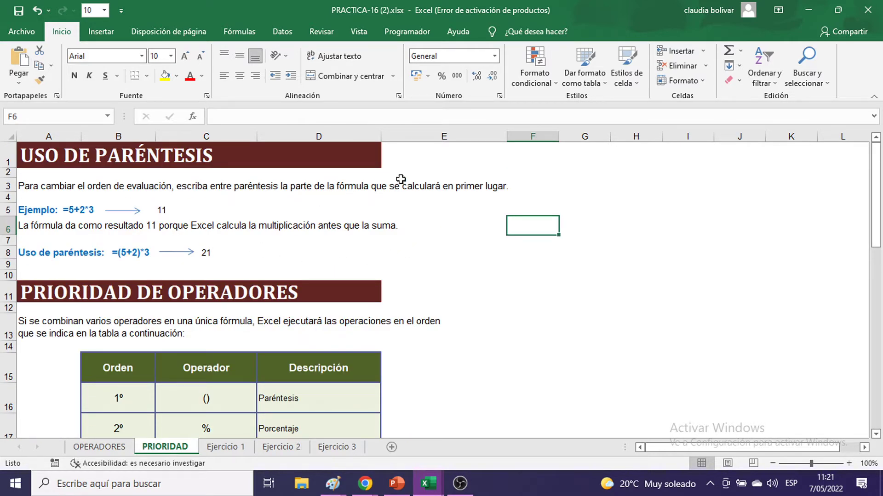
scroll(426, 246, down, 4)
scroll(427, 243, down, 3)
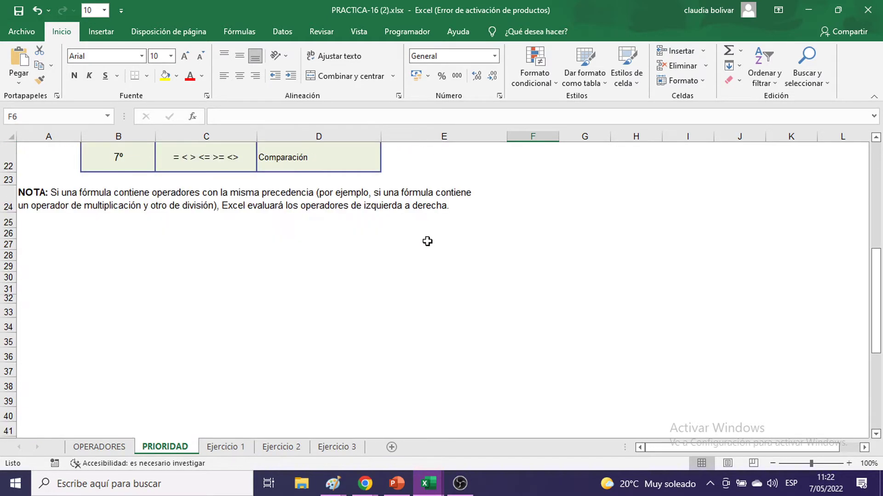
scroll(426, 241, up, 2)
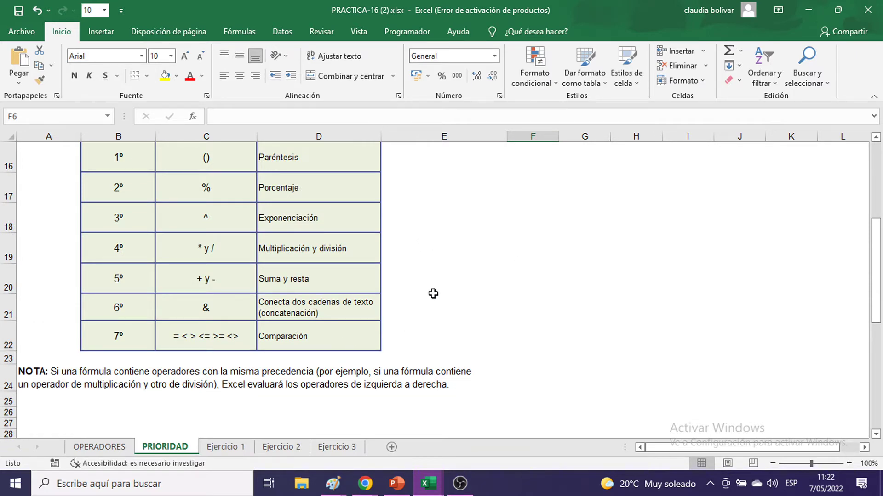
scroll(433, 293, up, 5)
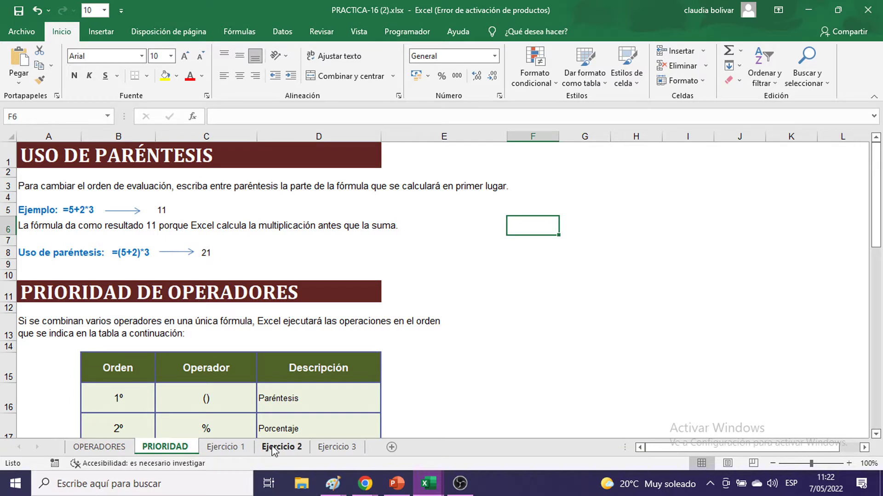
Open the Ejercicio 1 sheet and examine the MONTO formula note together with the unit price and quantity cells it uses.
click(234, 452)
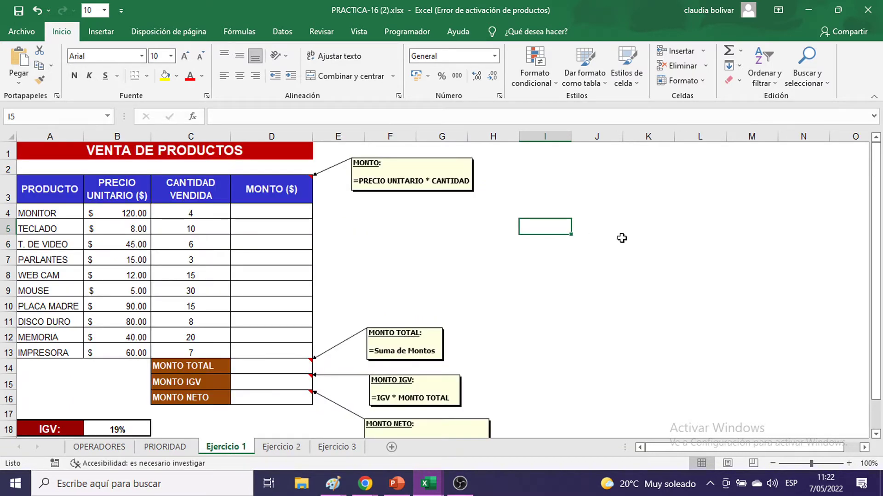
click(848, 464)
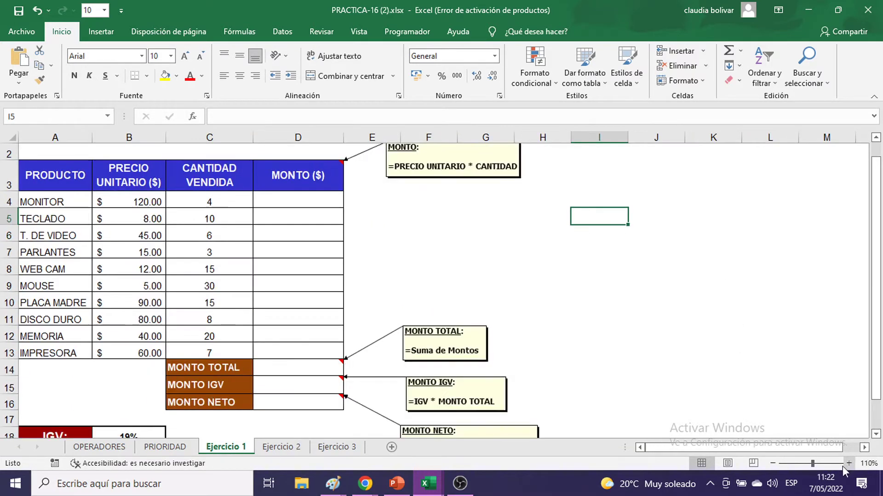
scroll(644, 323, up, 1)
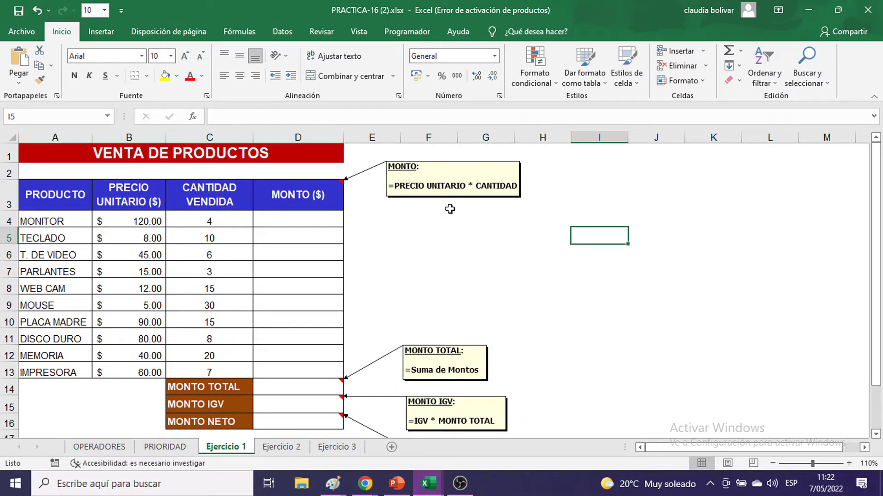
click(329, 219)
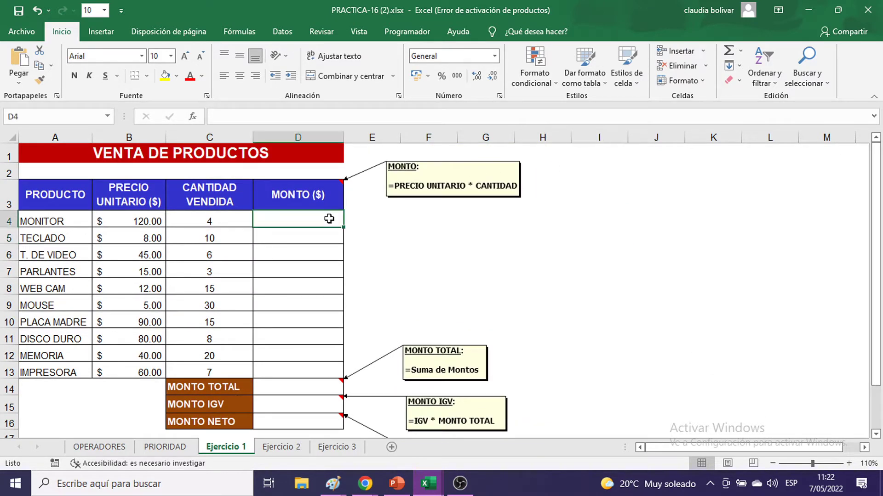
click(848, 464)
scroll(436, 262, up, 1)
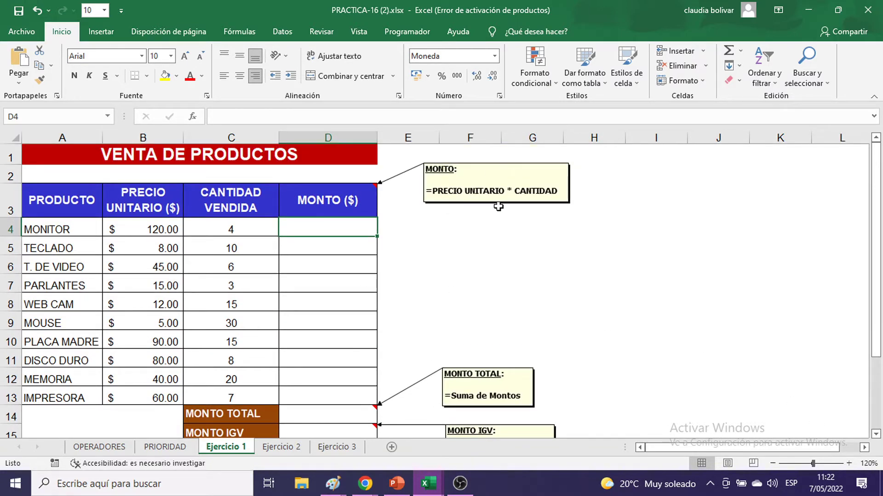
click(146, 232)
click(222, 221)
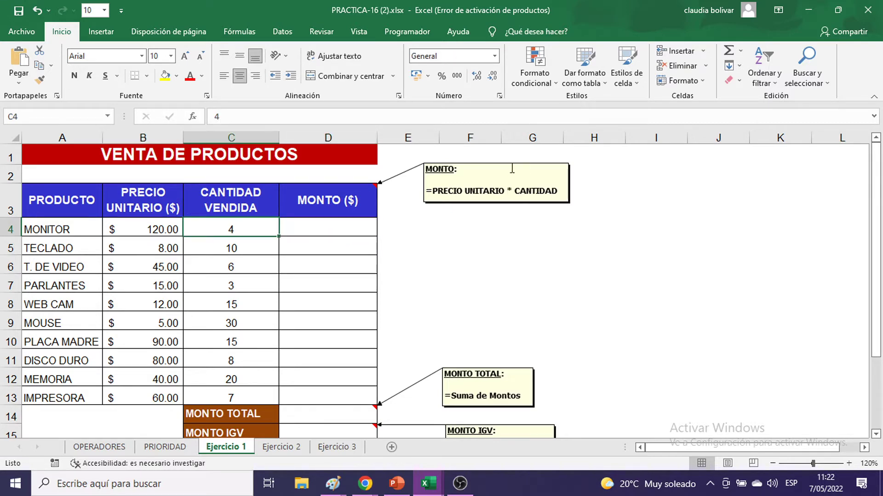
Examine the MONTO TOTAL, MONTO IGV and MONTO NETO notes on Ejercicio 1 and the IGV rate in B18.
scroll(460, 243, down, 2)
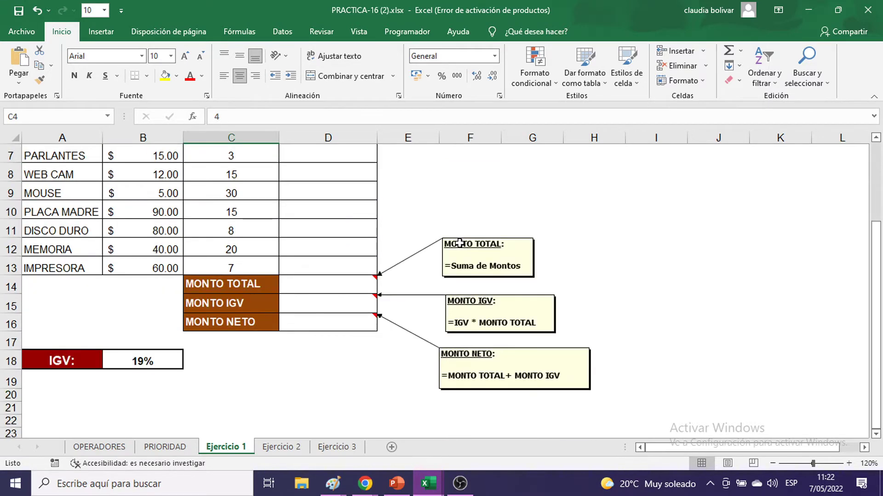
scroll(385, 277, up, 2)
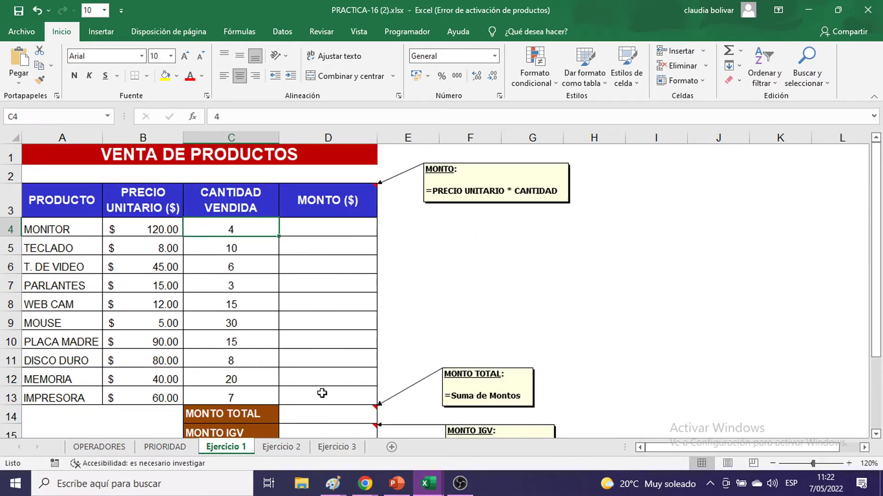
scroll(323, 418, down, 1)
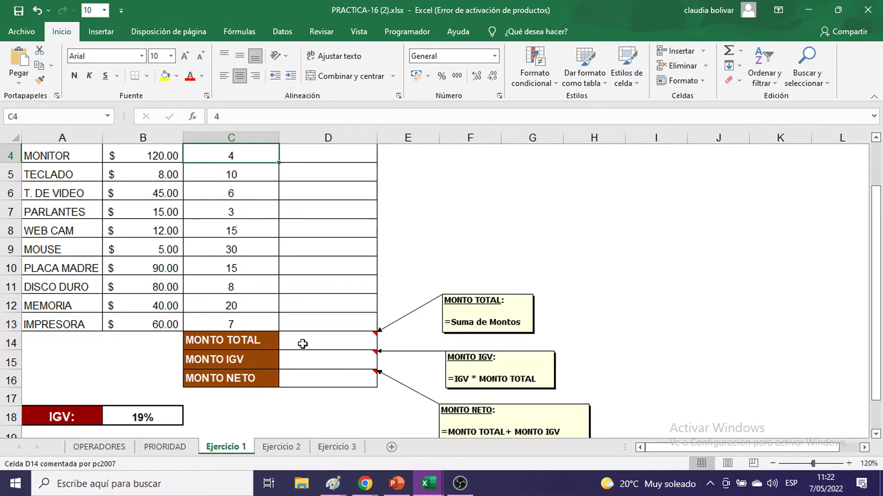
click(158, 419)
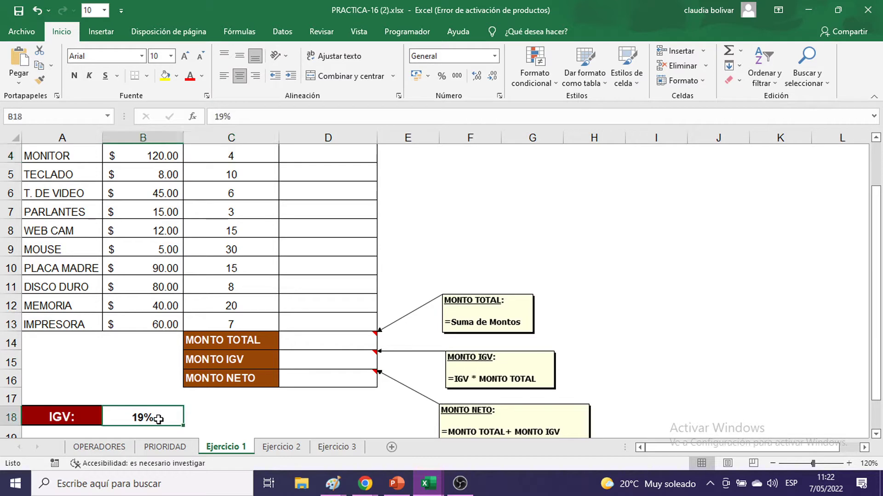
click(289, 341)
click(174, 417)
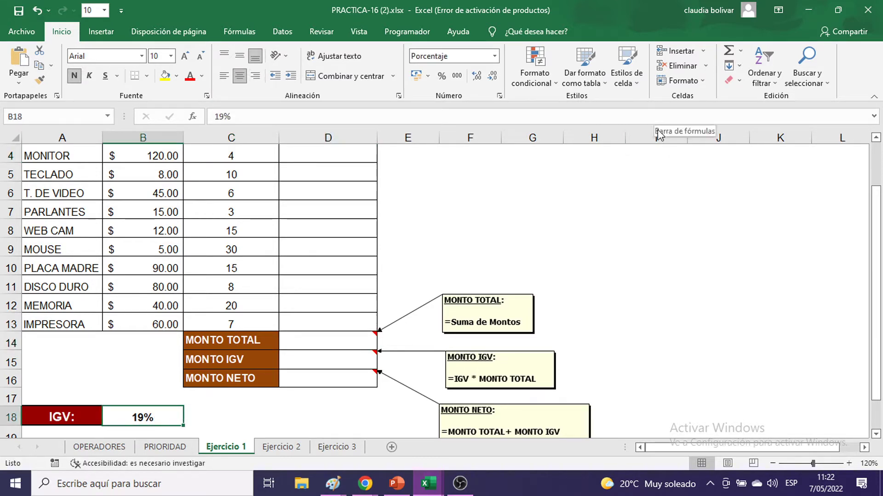
scroll(547, 230, down, 1)
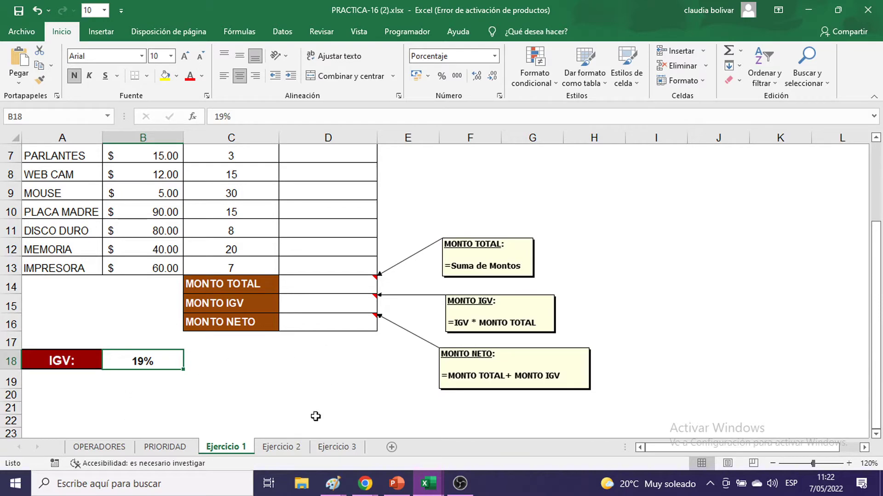
Open the Ejercicio 2 sheet and examine the notes for Bonificación, Descuento, Sueldo Neto and the sum of net salaries.
click(281, 447)
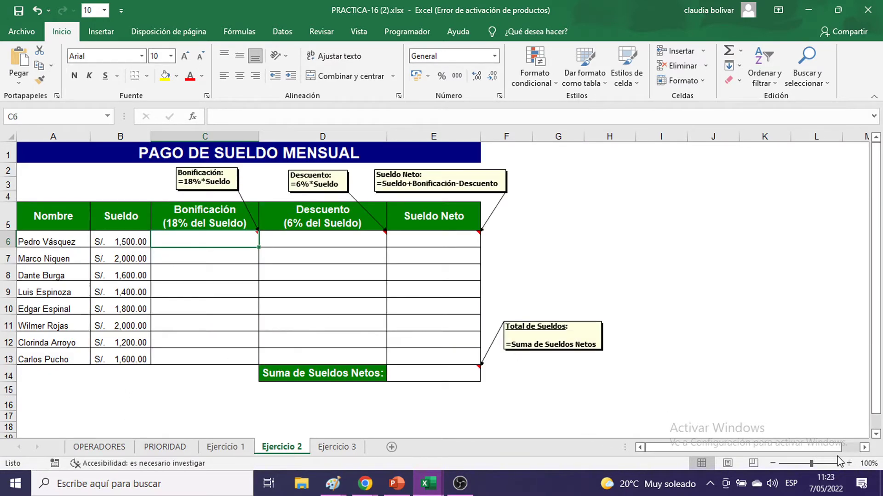
click(849, 463)
click(849, 463)
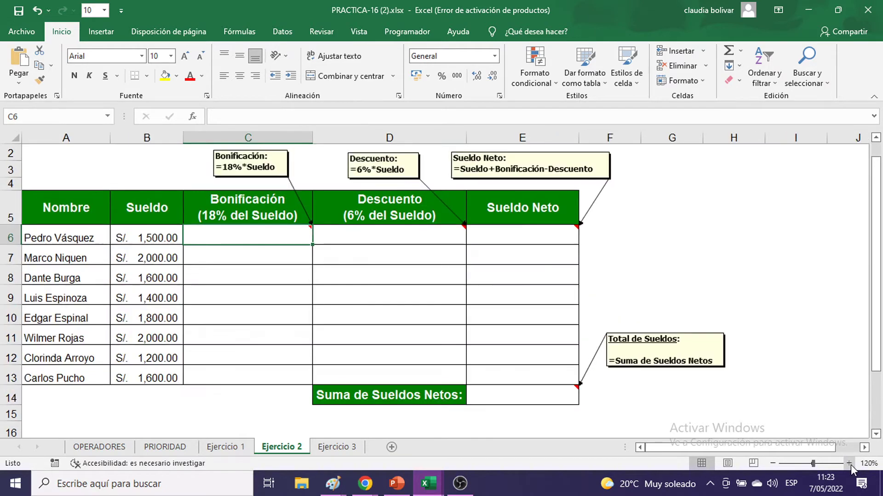
scroll(224, 228, up, 1)
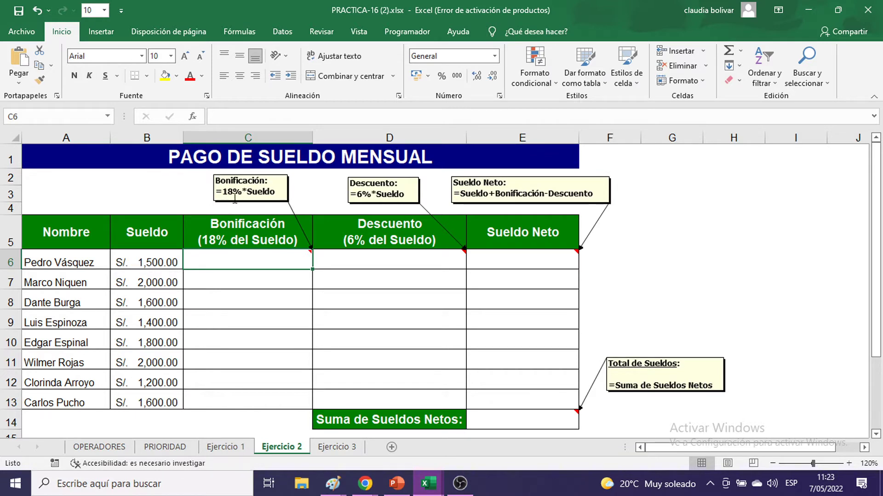
click(374, 262)
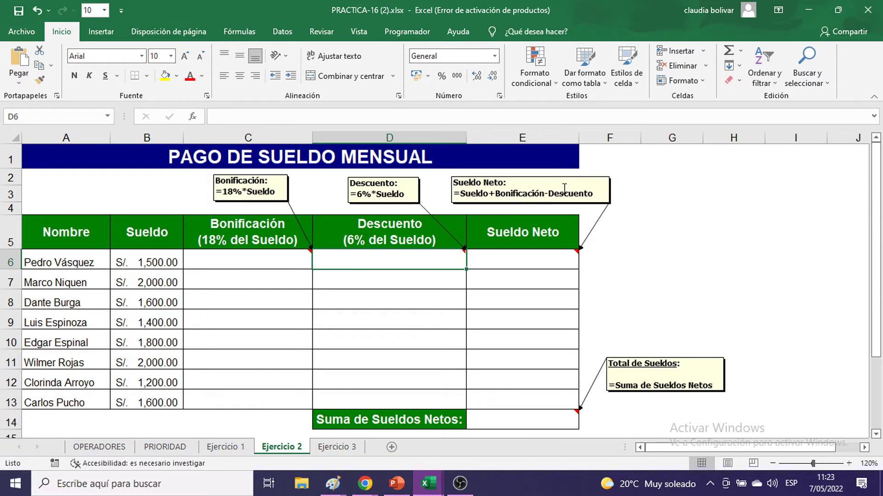
scroll(626, 333, down, 2)
click(520, 292)
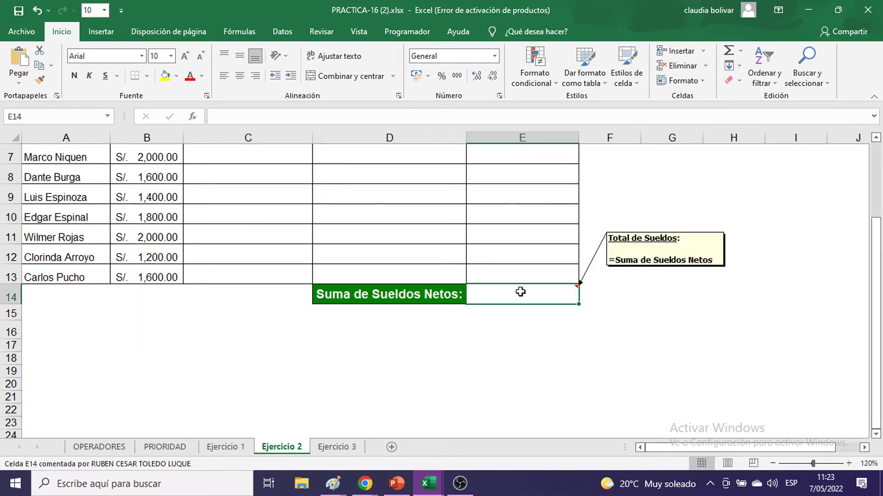
scroll(593, 279, up, 2)
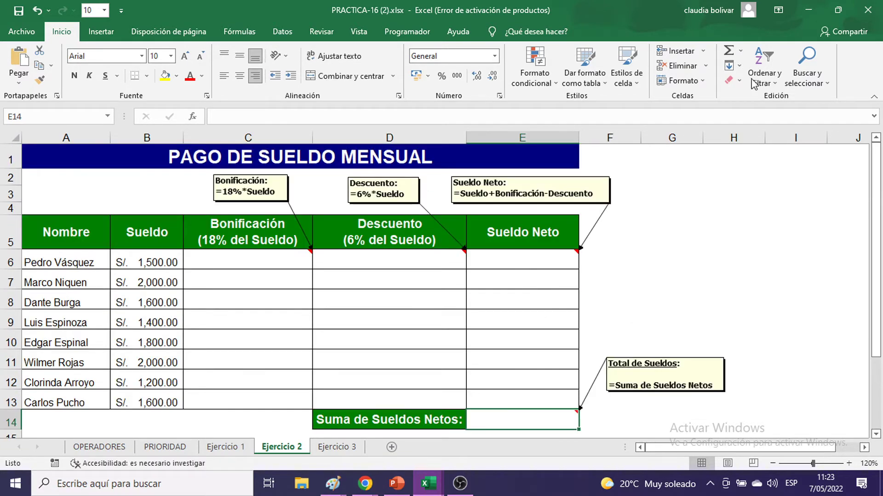
click(650, 207)
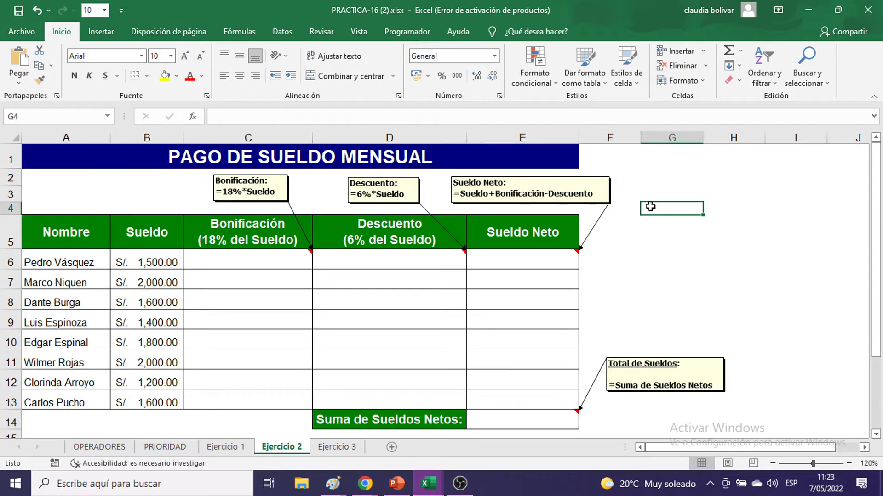
Open the Ejercicio 3 sheet and read the three concatenation exercises with their sample results and empty RESULTADO columns.
click(343, 448)
scroll(568, 225, up, 5)
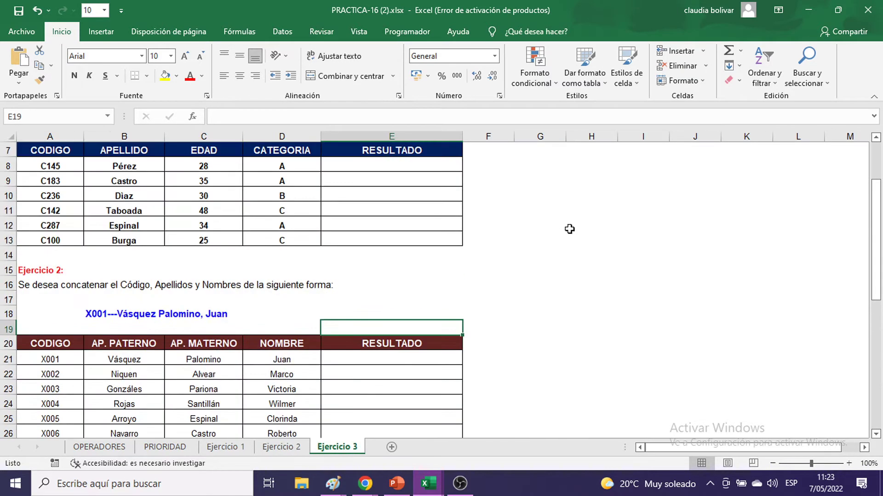
scroll(554, 215, down, 12)
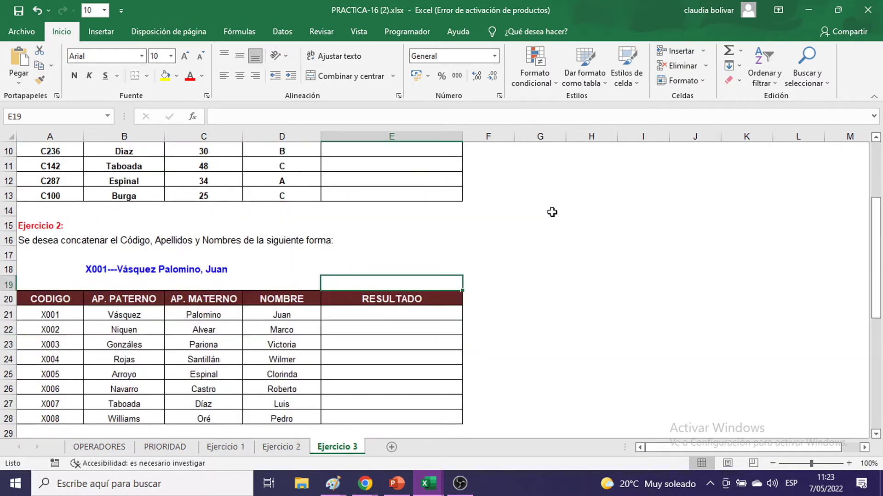
scroll(549, 205, up, 12)
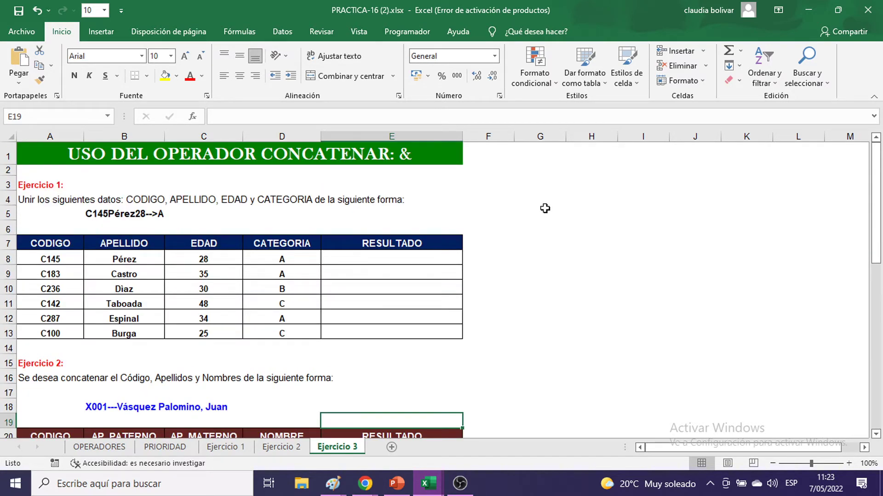
scroll(593, 228, down, 5)
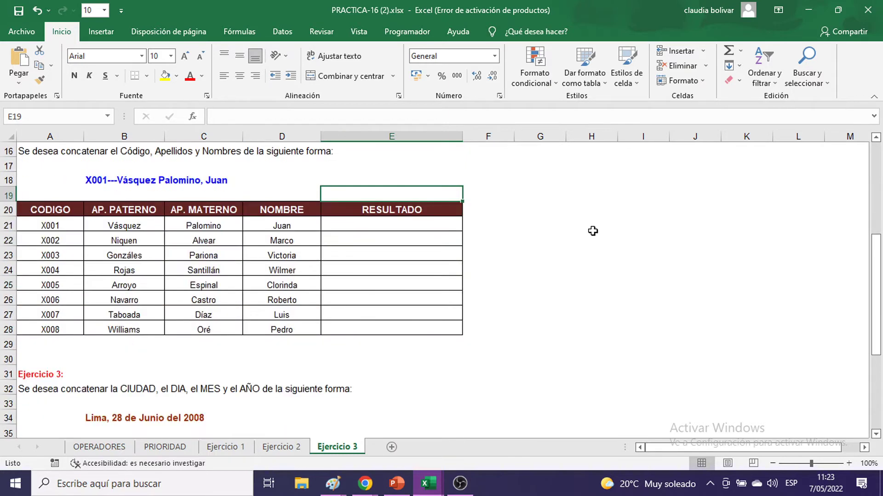
scroll(593, 231, down, 4)
click(406, 286)
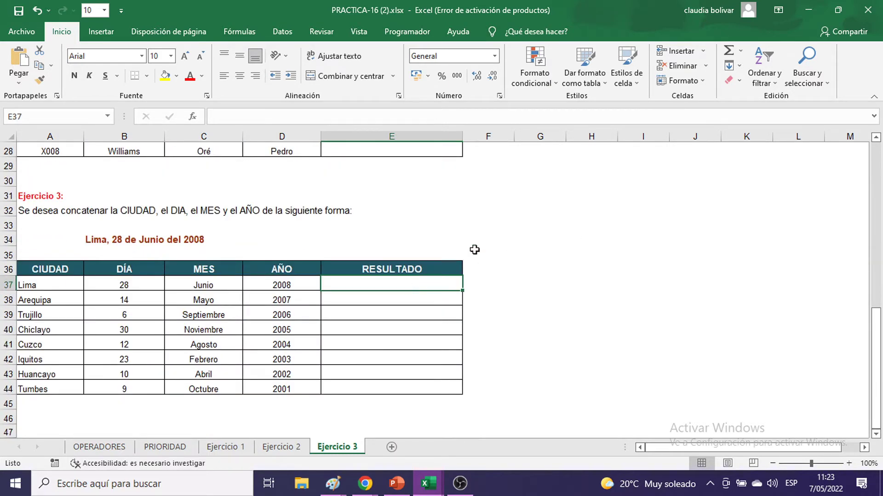
scroll(527, 233, up, 8)
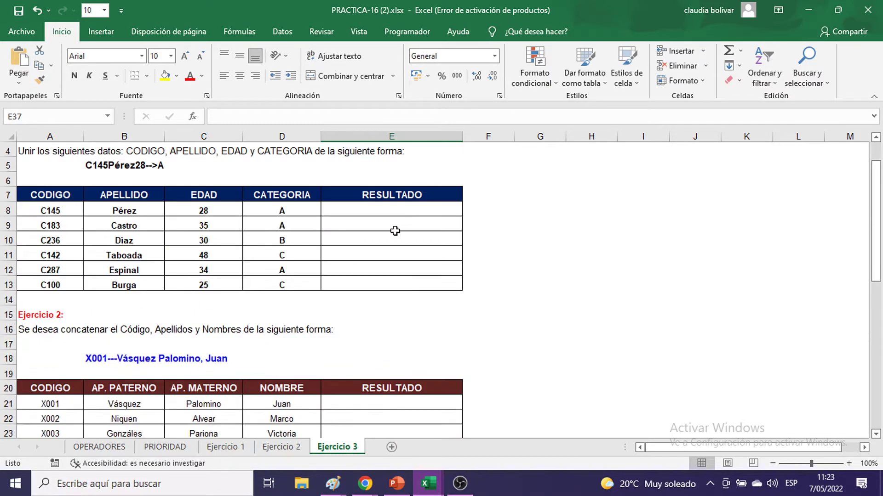
scroll(380, 261, up, 1)
Format the first RESULTADO cell of Ejercicio 1, E8, with font size 18 and bold.
click(380, 257)
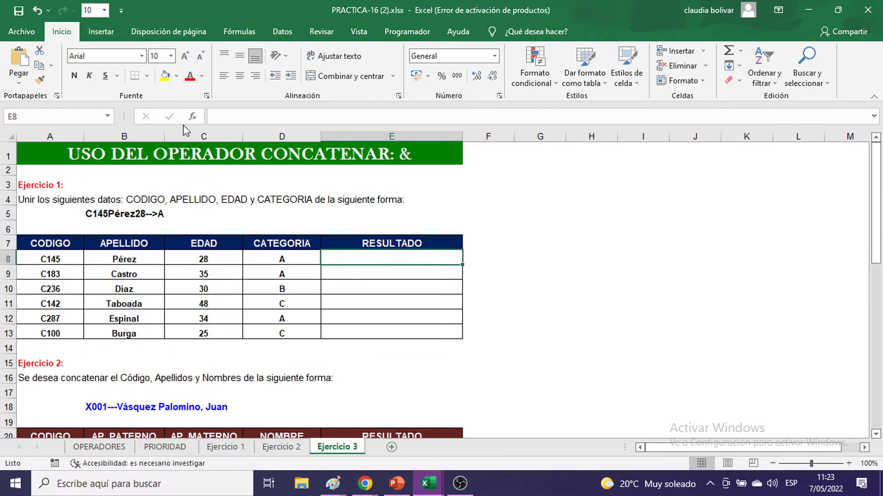
click(171, 55)
click(155, 156)
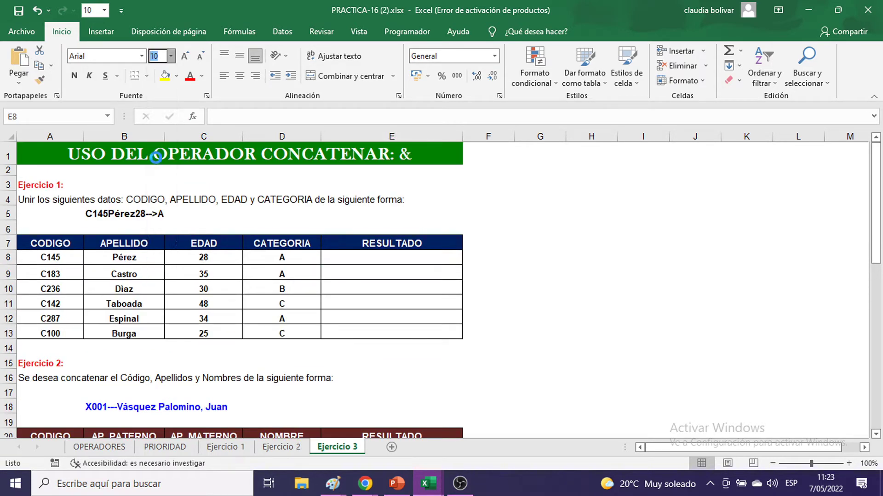
click(849, 463)
click(849, 463)
click(848, 463)
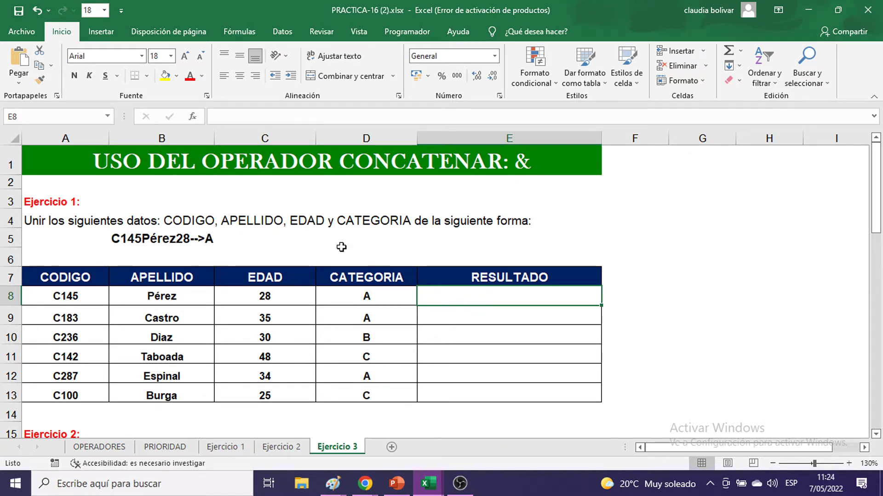
click(74, 75)
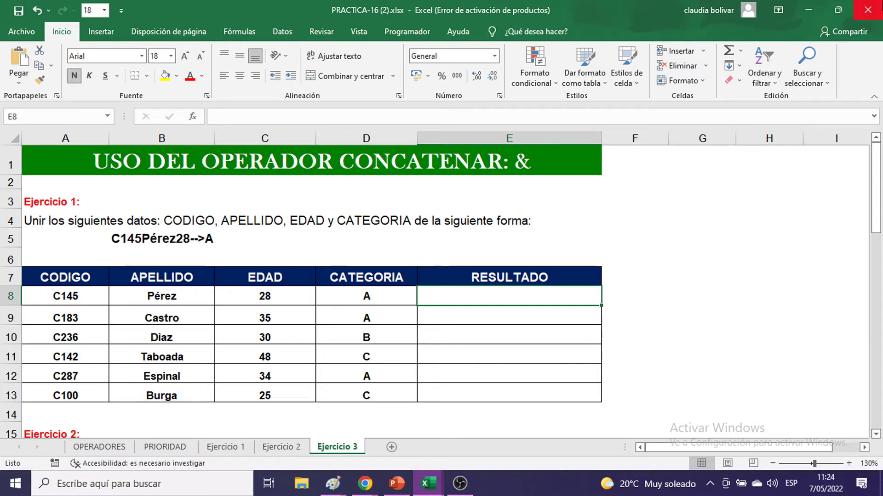
Enter the formula =A8&B8&C8&"-->"&D8 in E8 to join code, surname, age and category.
text(=)
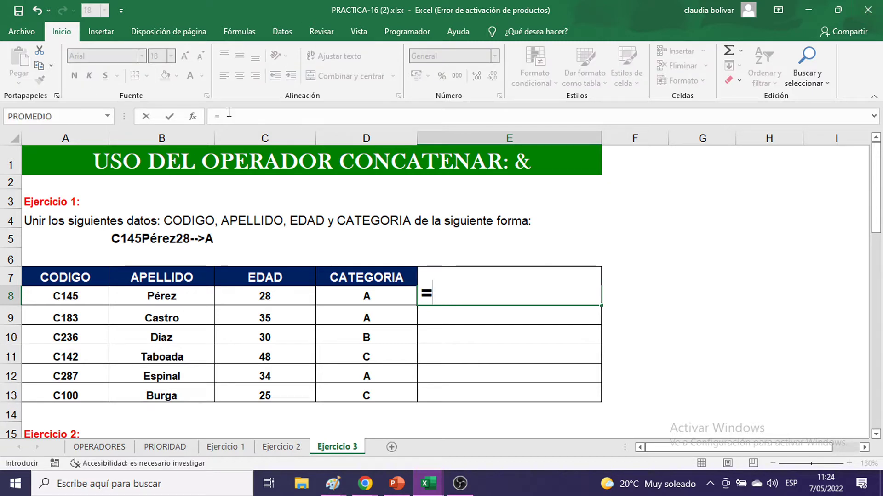
click(44, 299)
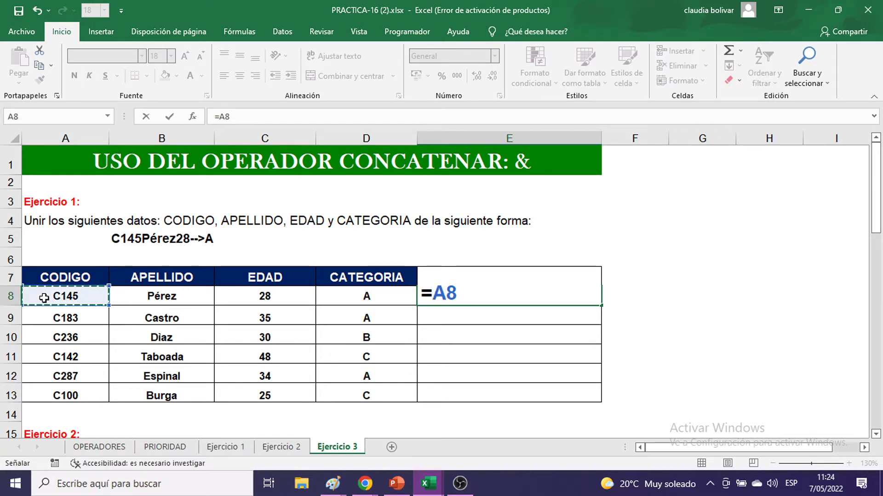
text(&)
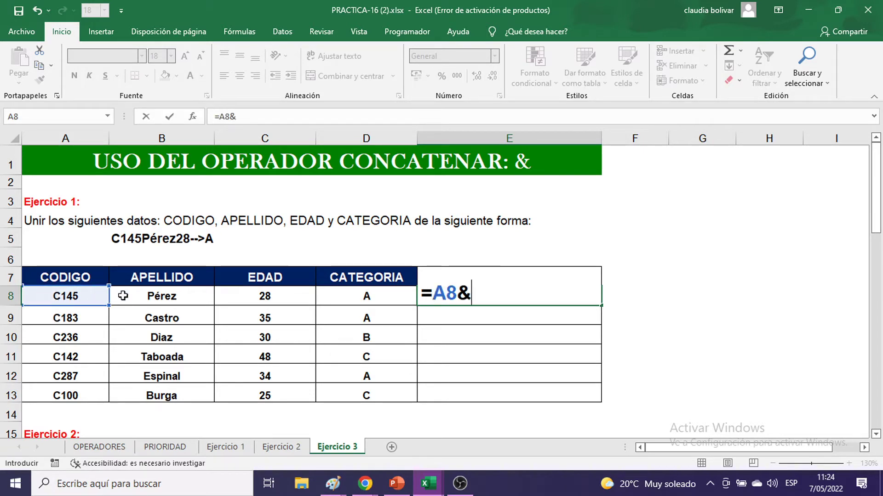
click(140, 295)
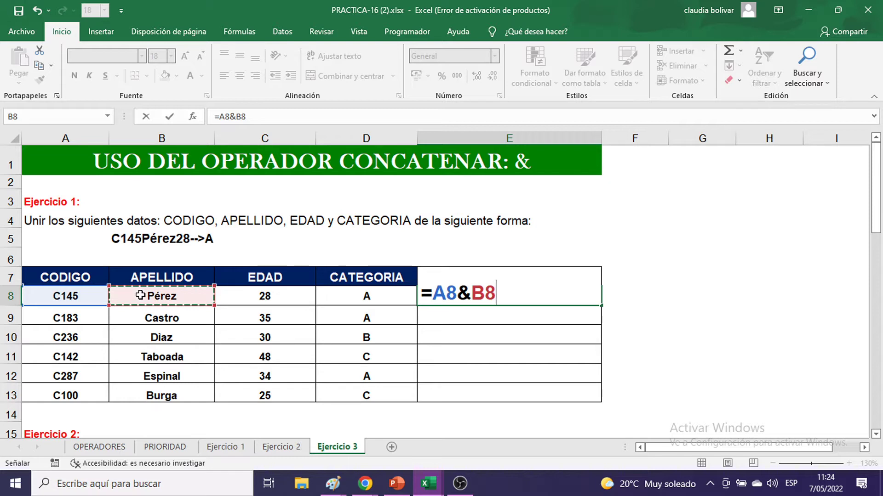
text(&)
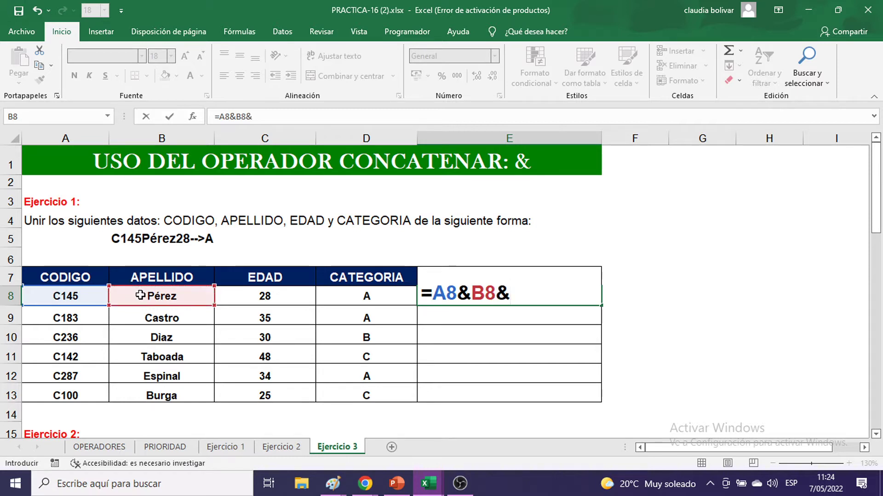
click(259, 294)
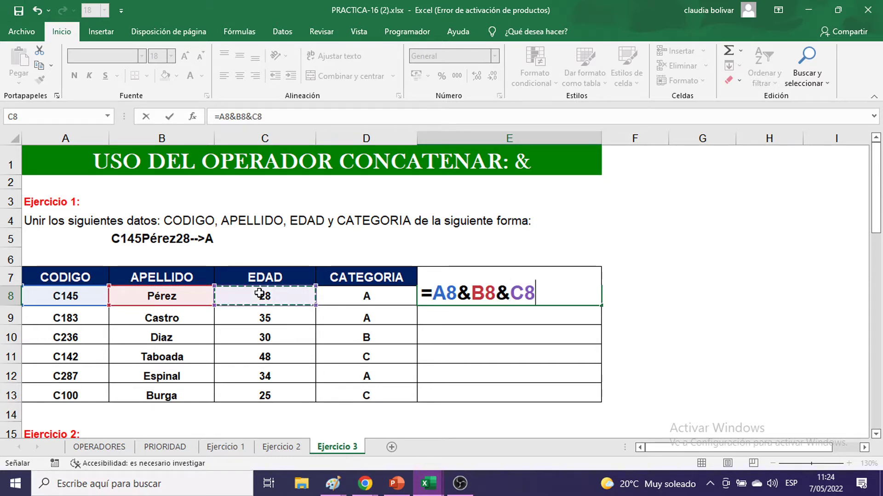
text(&)
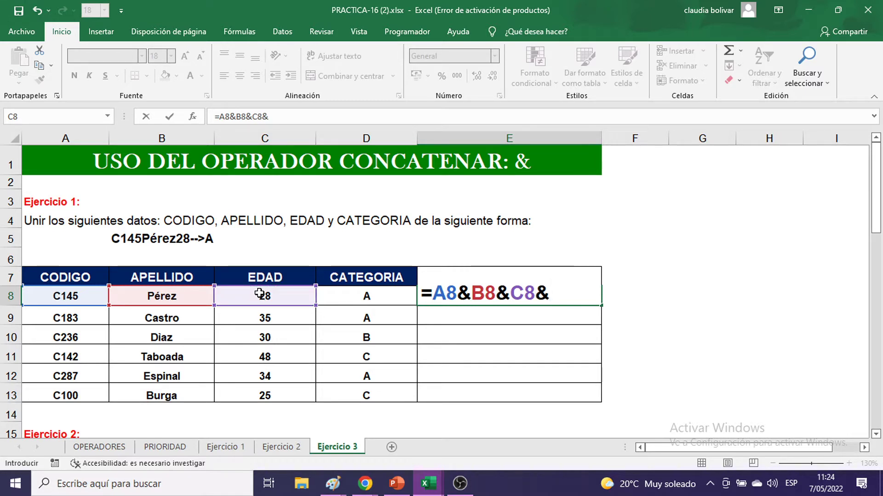
text("-->"&)
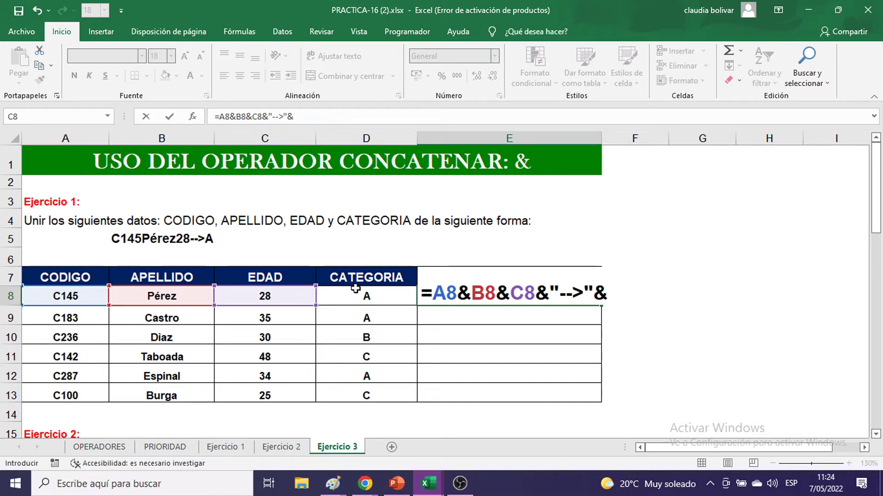
click(349, 292)
key(Return)
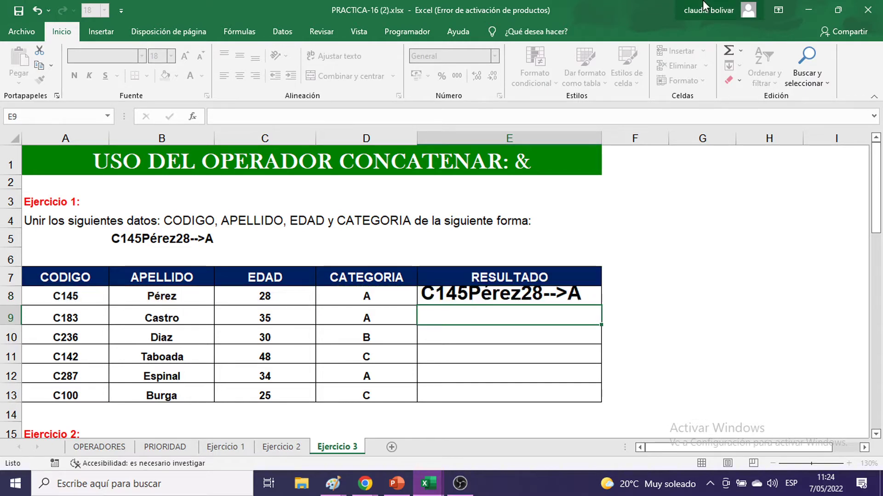
Replace the arrow text between the quotes in E8's formula with HOLA.
key(Up)
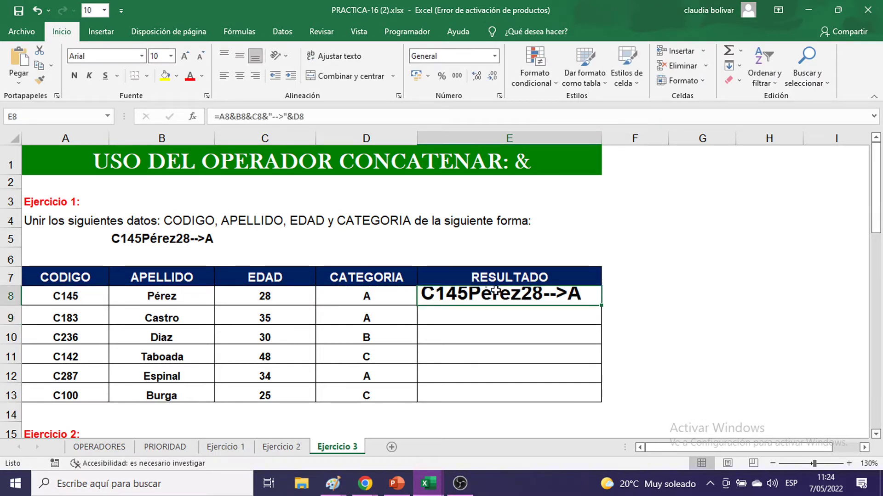
key(F2)
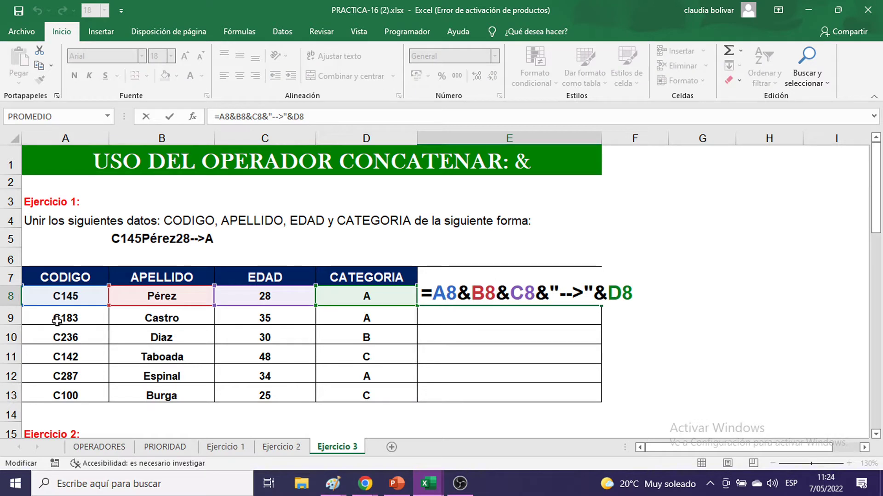
click(581, 293)
key(BackSpace)
key(BackSpace)
key(BackSpace)
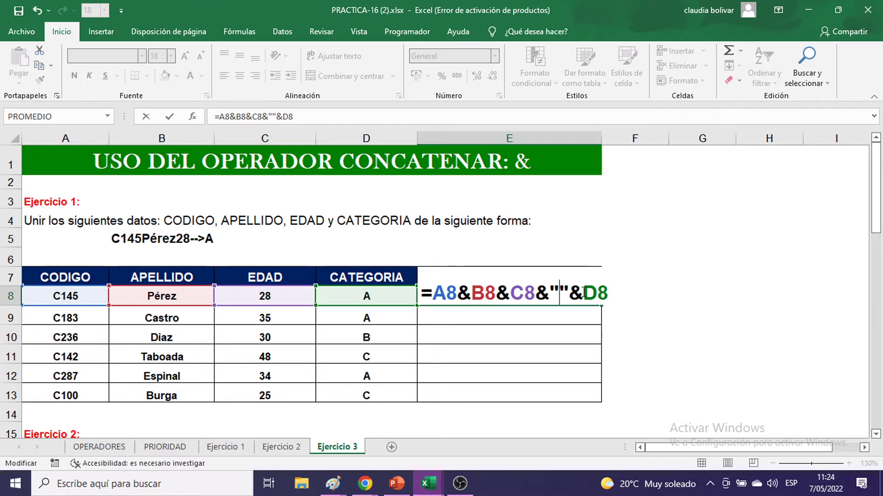
text(HOLA)
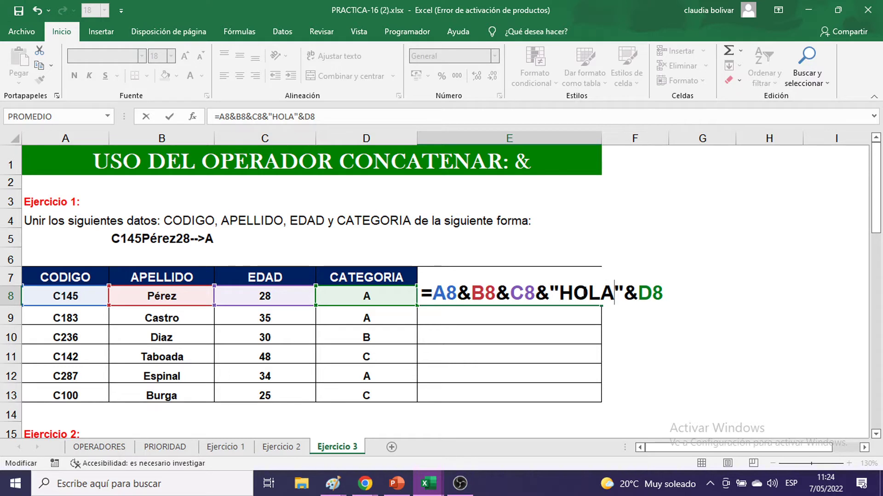
key(Return)
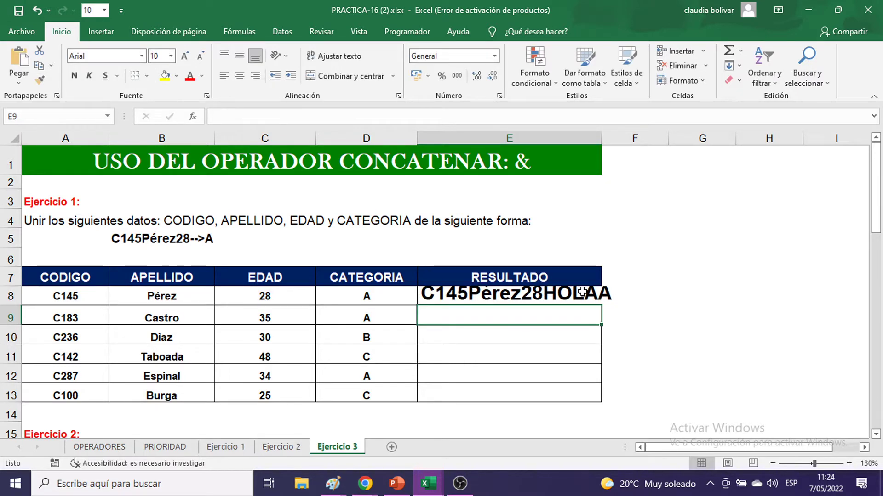
Try filling E8's HOLA formula down to E13, and undo the fill.
click(520, 296)
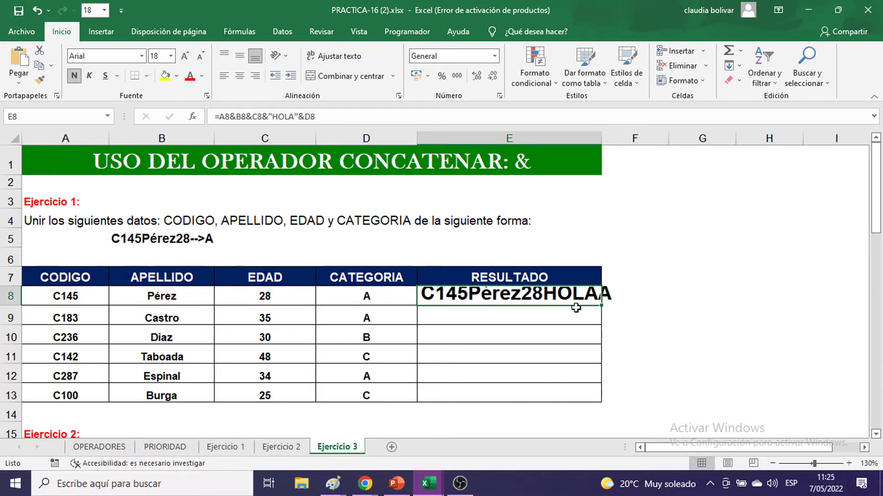
drag(604, 305, 597, 395)
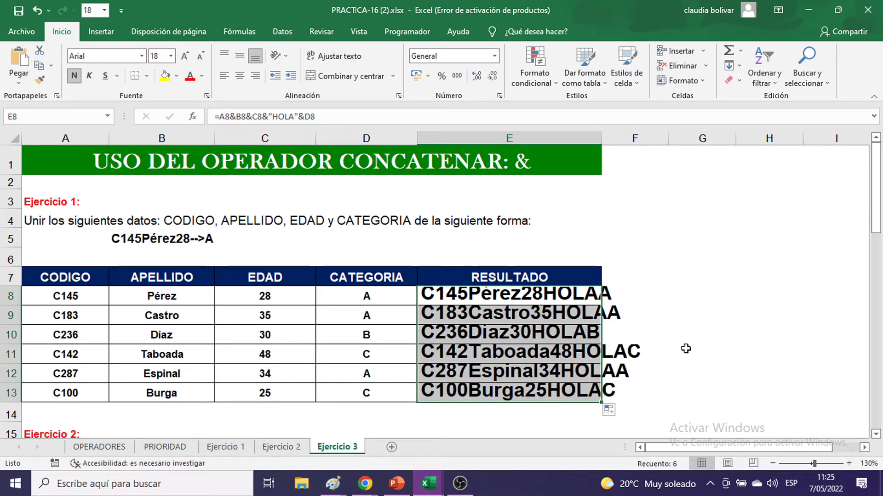
key(ctrl+z)
Replace HOLA in E8's formula with blank spaces and fill the formula down to E13.
double_click(577, 296)
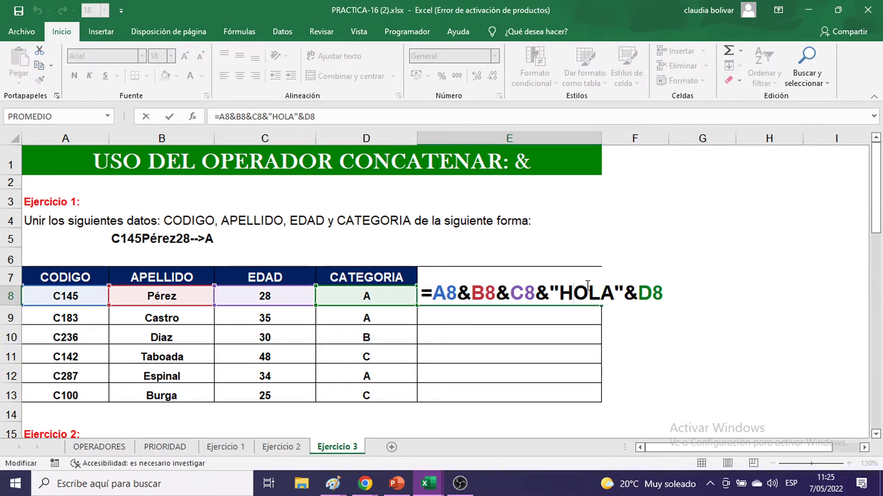
drag(576, 293, 615, 293)
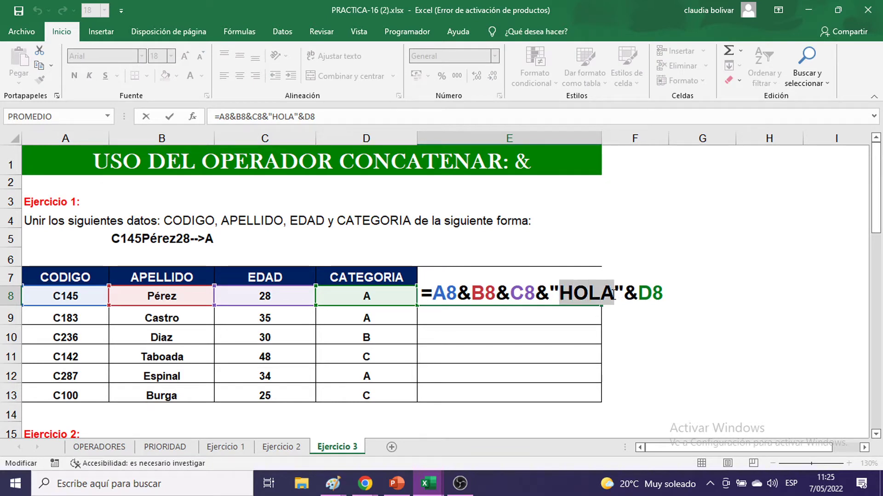
key(Delete)
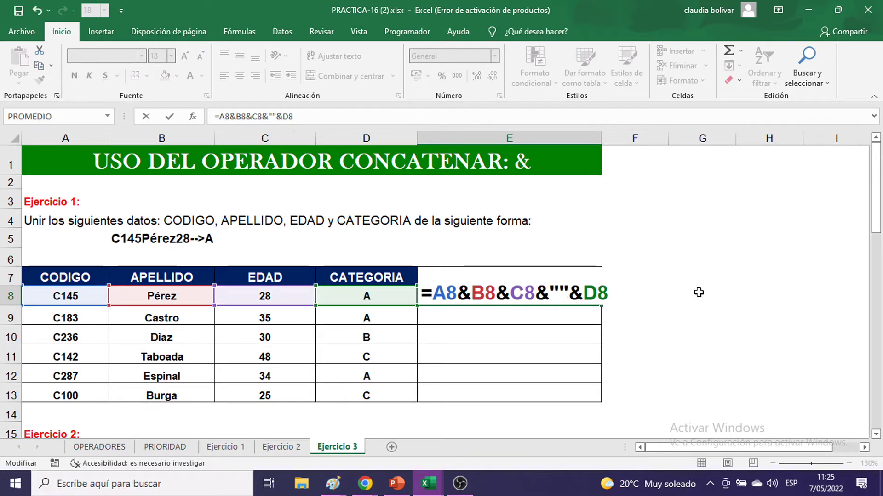
key(Return)
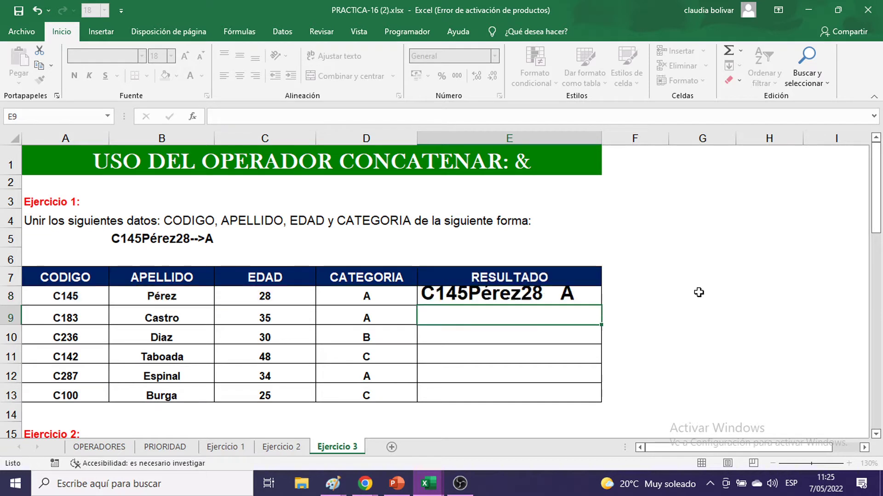
click(568, 295)
drag(601, 305, 577, 394)
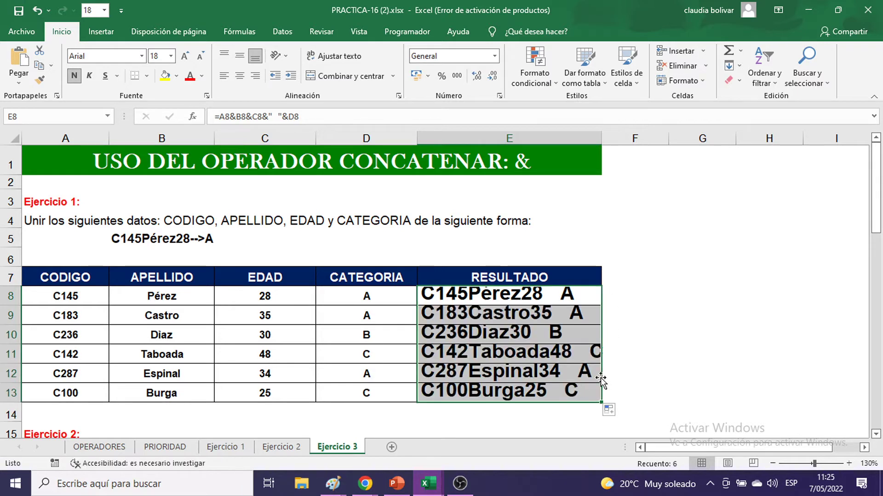
Undo the last fill and the last two text changes in E8's formula.
key(ctrl+z)
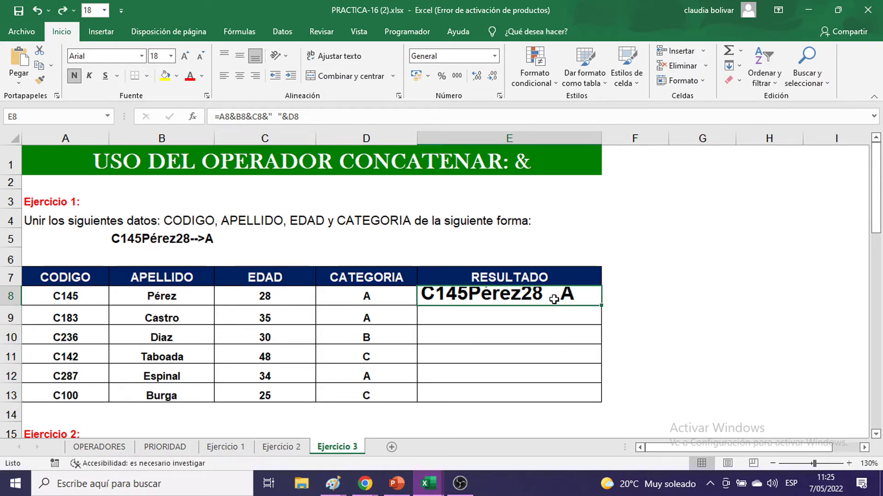
key(ctrl+z)
key(ctrl+z)
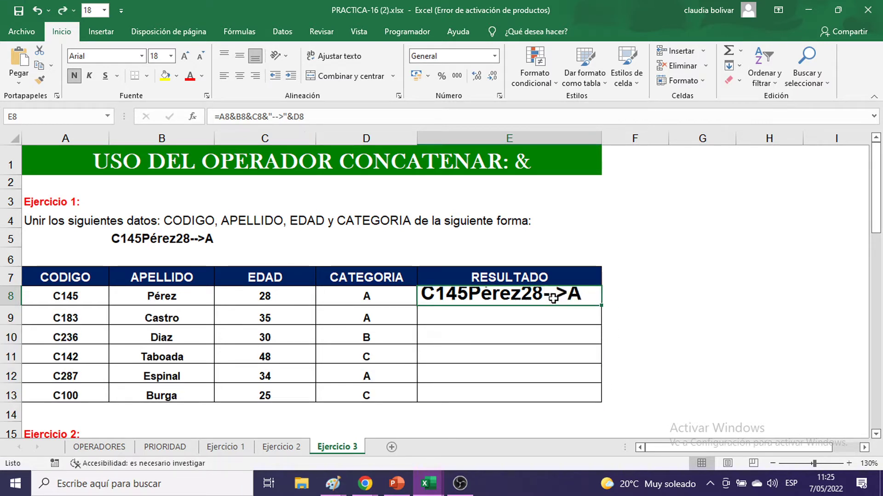
Fill E8's concatenation formula down to E13 and set the RESULTADO cells to font size 11.
double_click(553, 299)
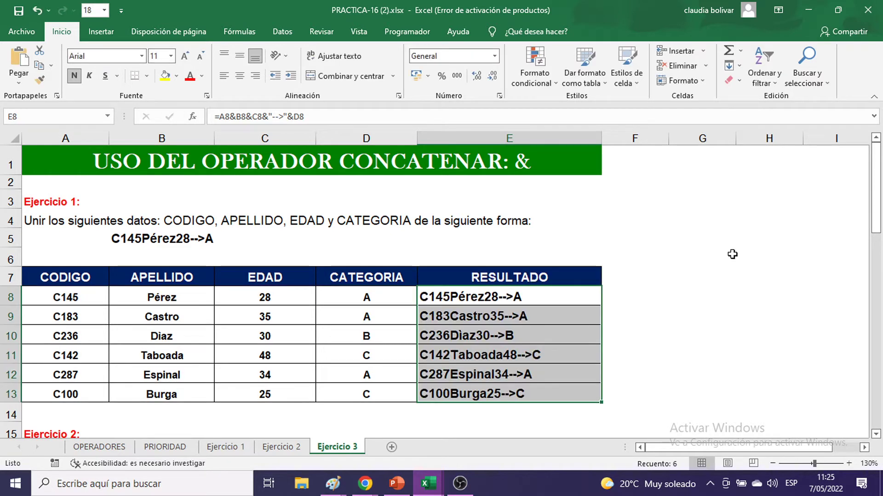
click(712, 250)
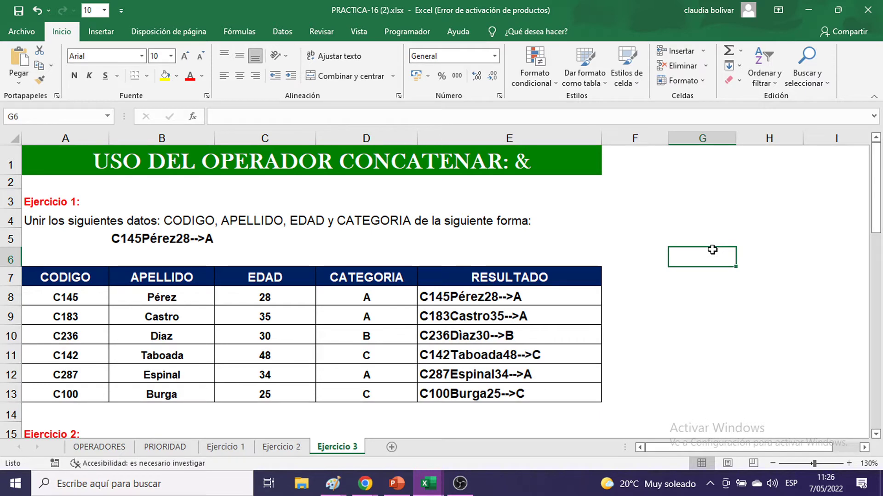
In E37 of the Ejercicio 3 table, start the formula =A37&", "&B37 to join the city and day.
scroll(708, 252, down, 3)
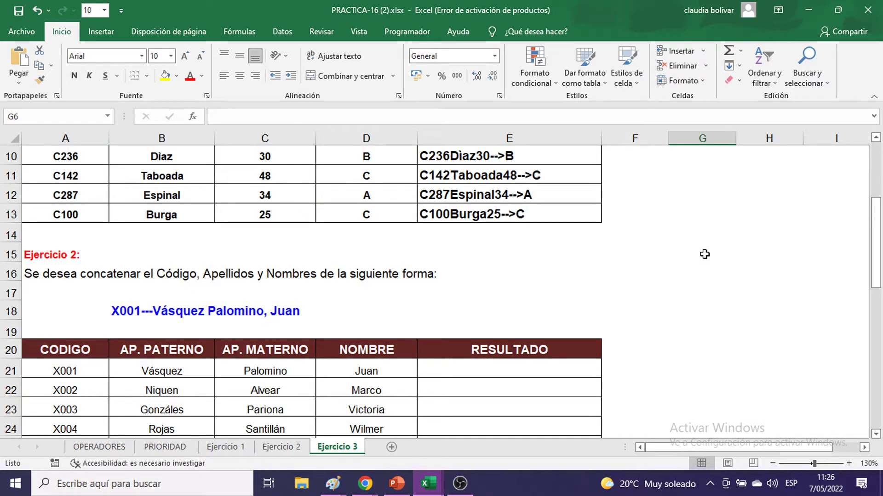
scroll(208, 257, down, 1)
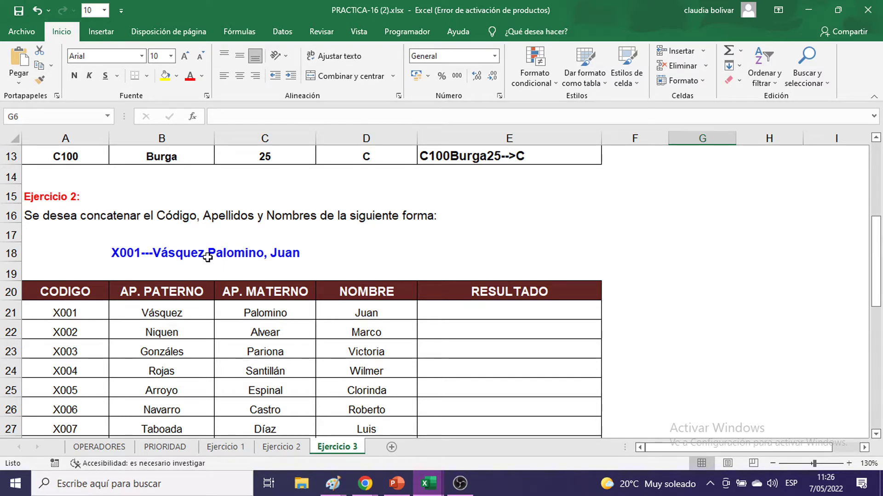
scroll(208, 257, down, 4)
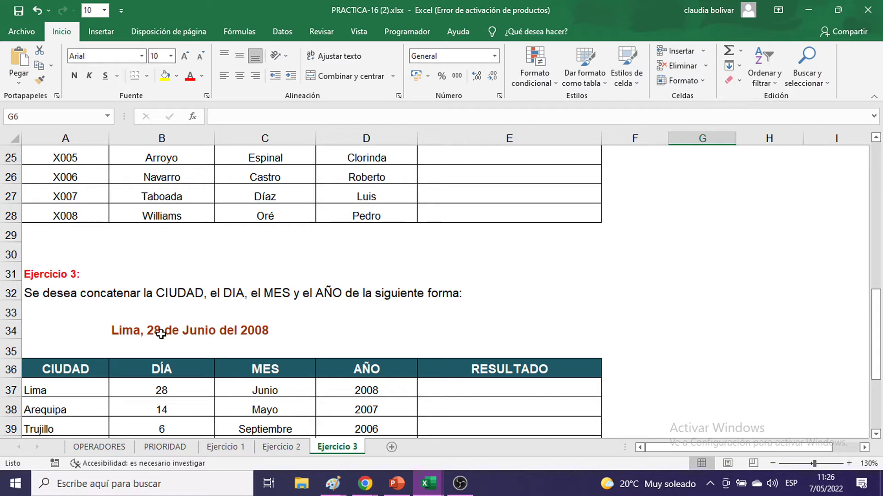
scroll(458, 314, down, 1)
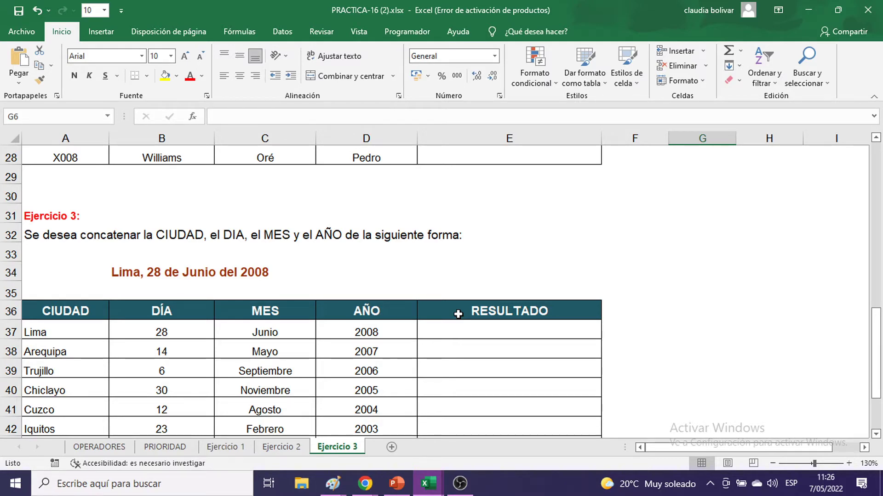
click(458, 330)
click(849, 463)
click(849, 463)
scroll(673, 344, down, 1)
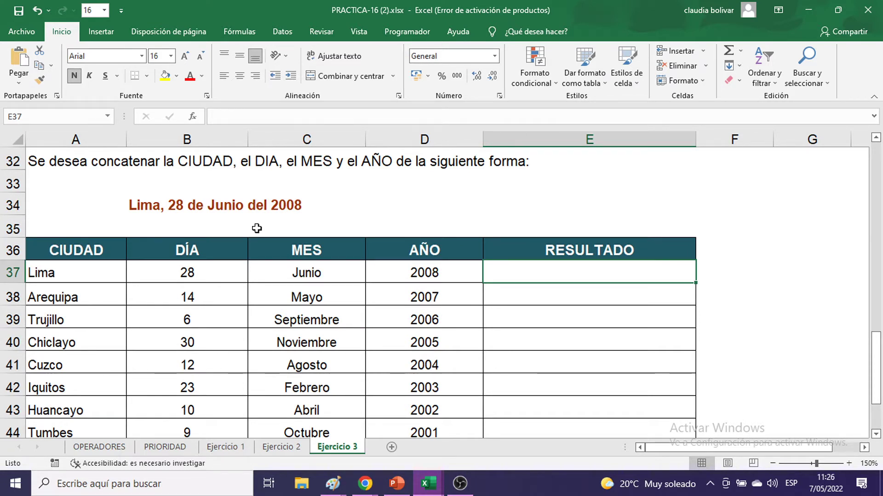
text(=)
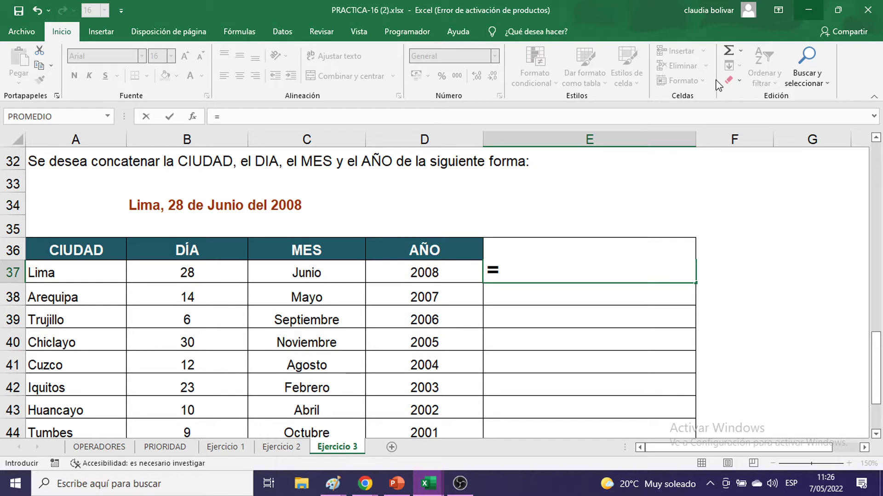
click(69, 275)
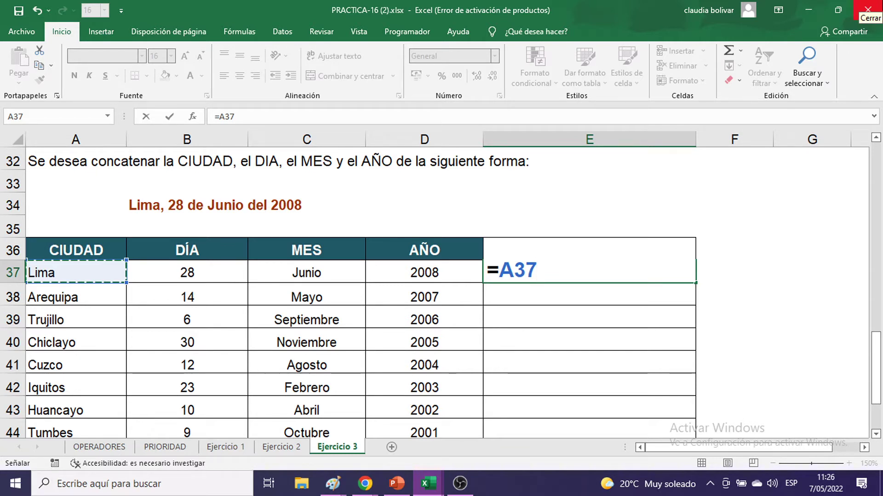
text(&)
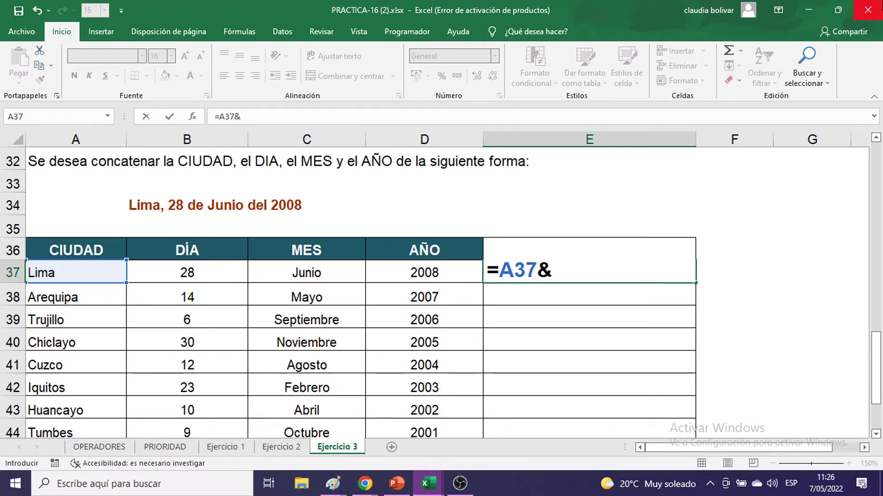
text(")
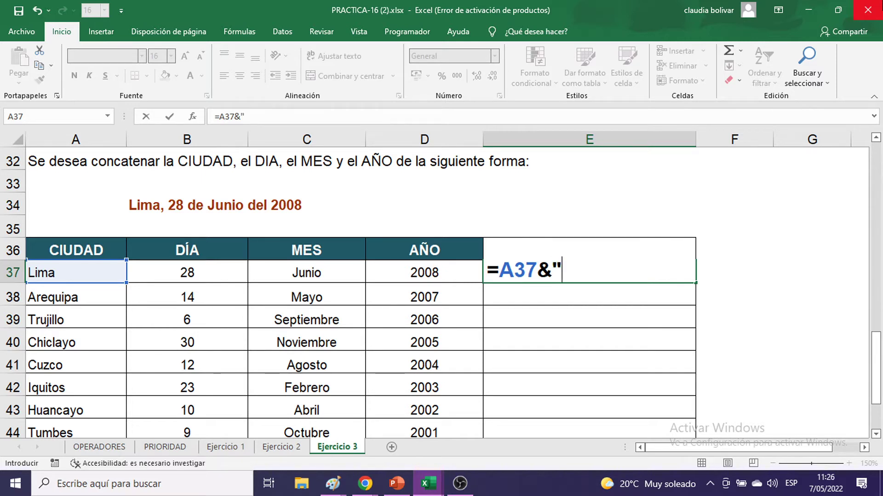
text(, ")
text(&)
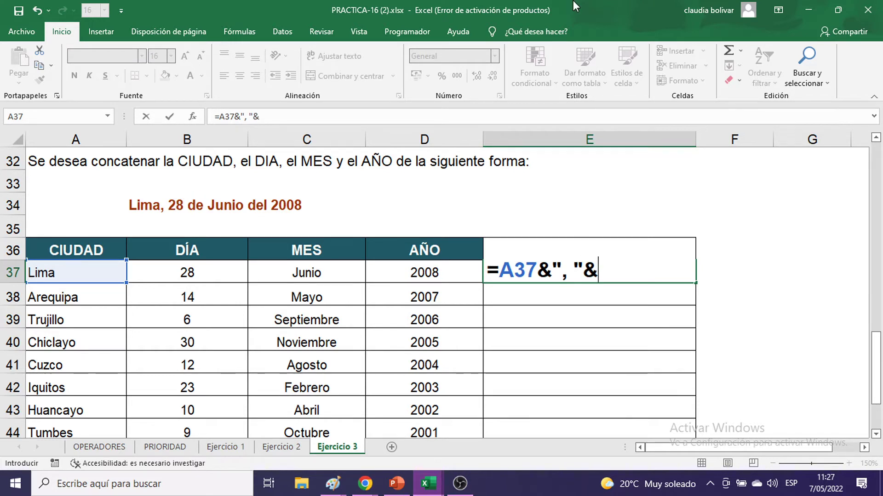
click(187, 275)
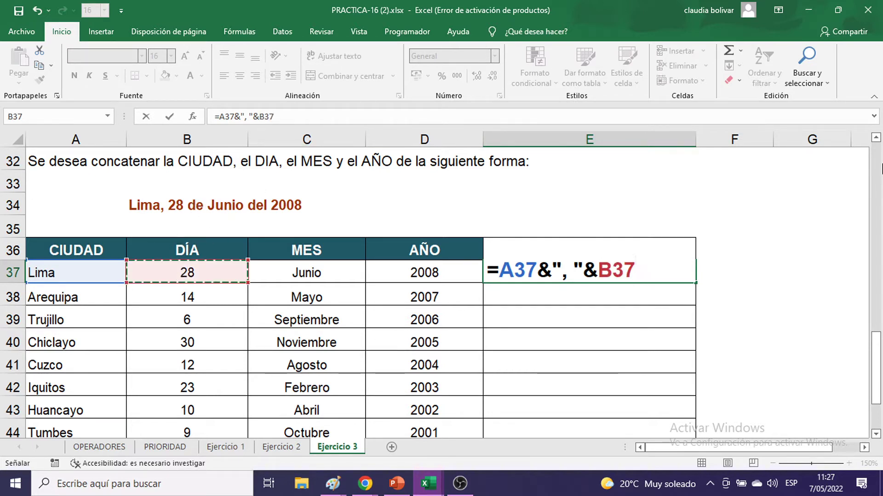
Complete E37's formula by appending &" de "&C37&" del "&D37 for the month and year.
text(&")
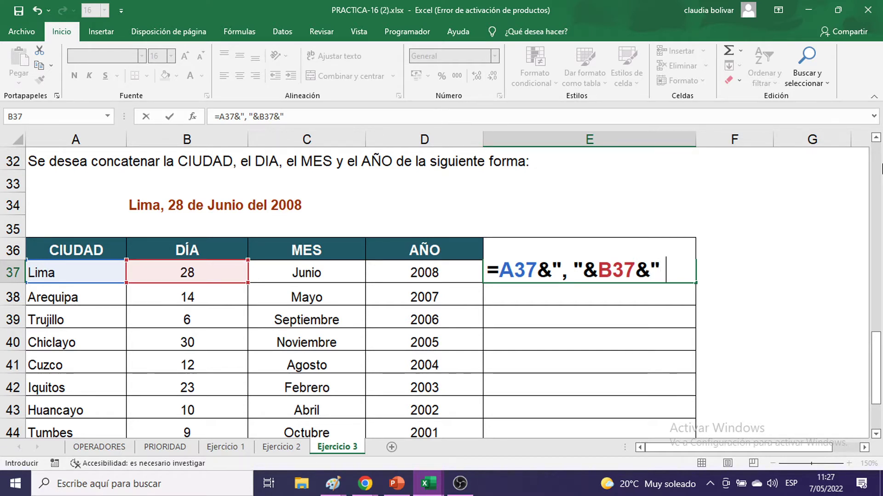
text( de)
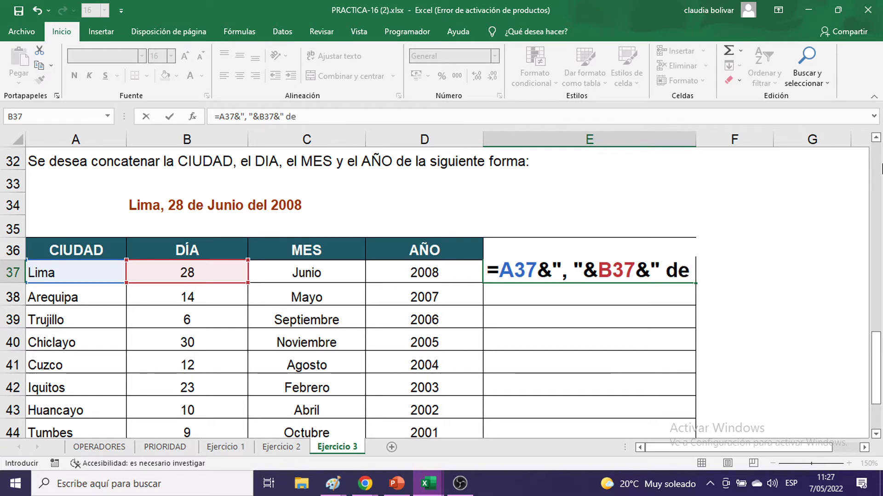
text( "&)
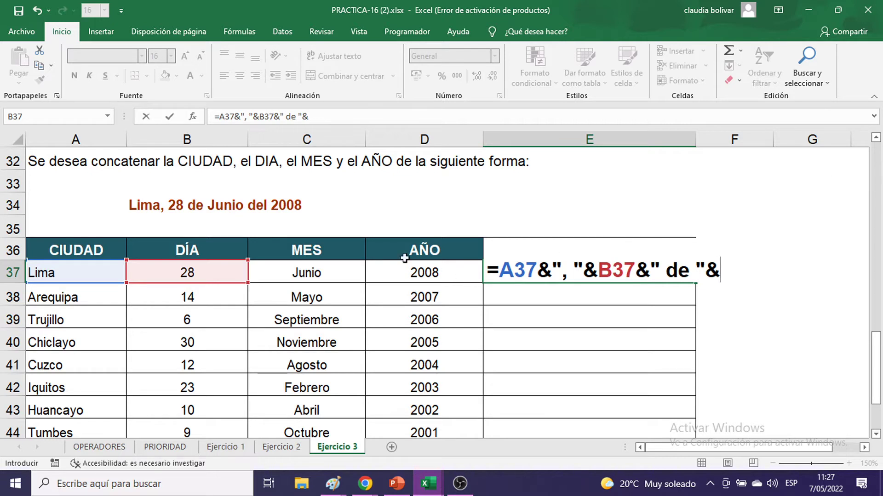
click(317, 271)
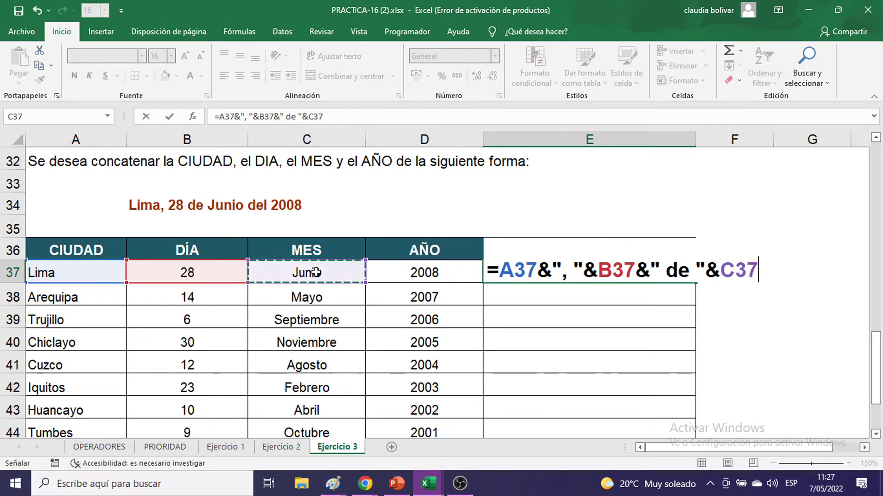
text(&)
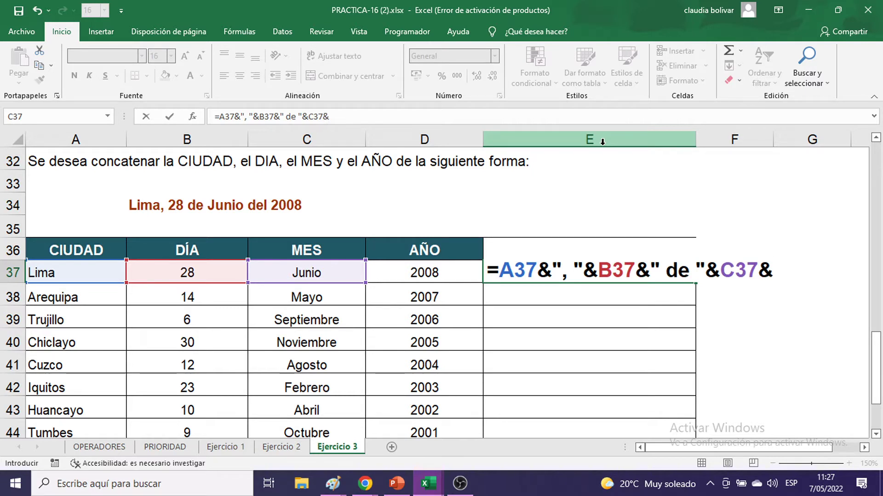
text(")
text( d)
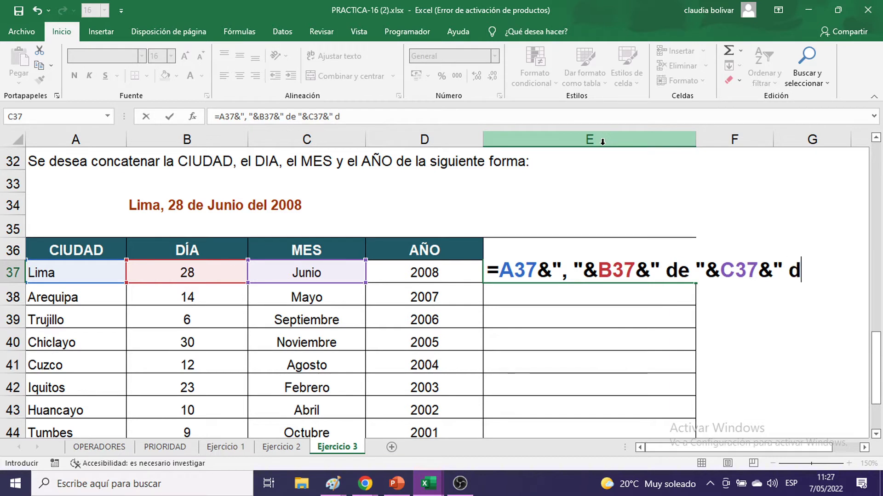
text(el ")
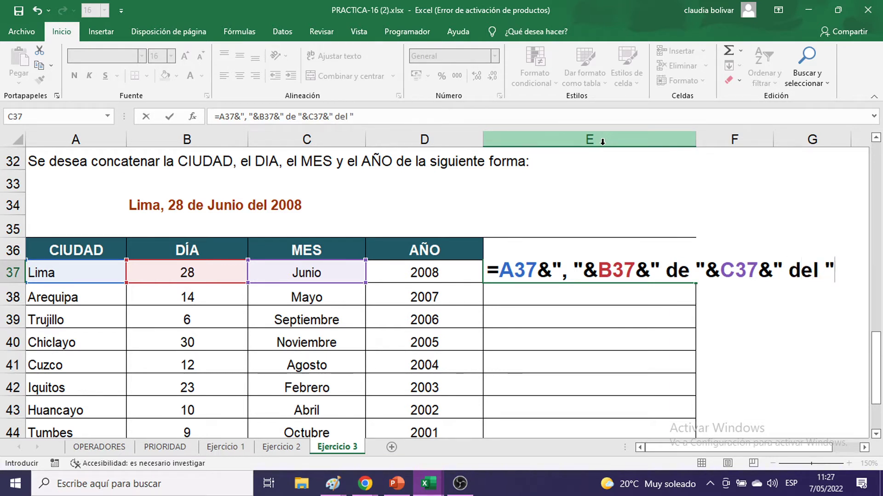
text(&)
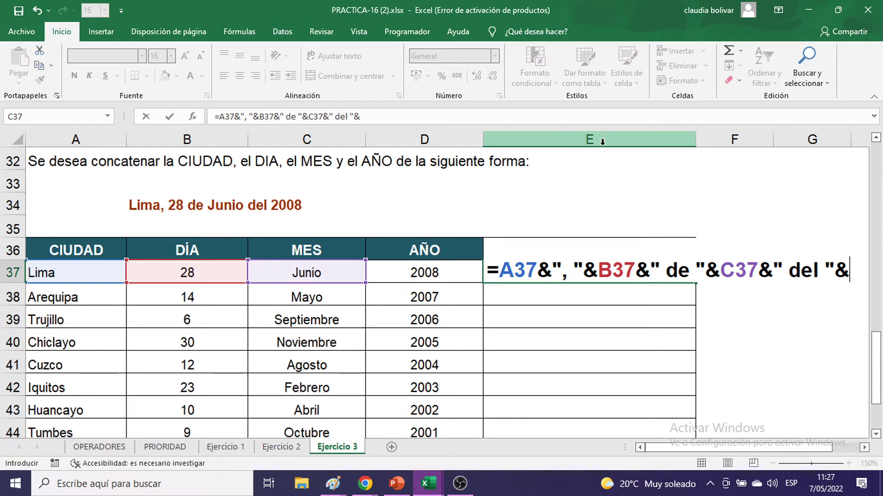
click(415, 275)
key(Return)
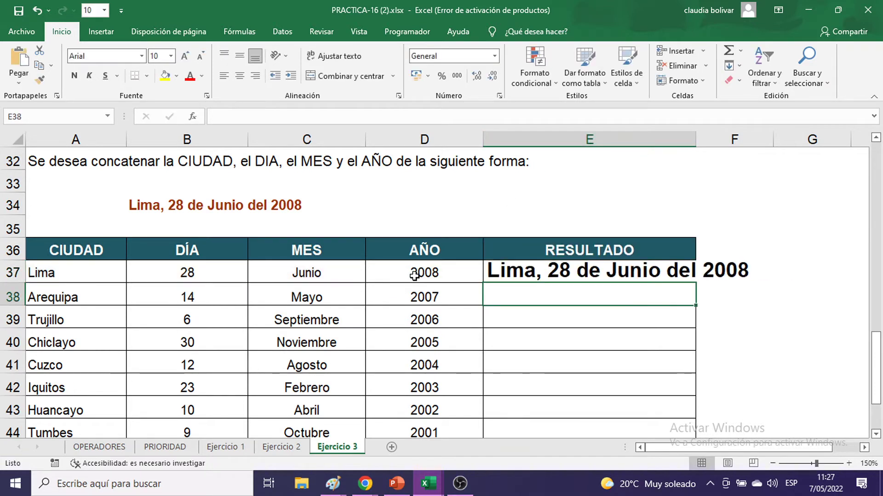
Examine how E37's formula concatenates the city, day, month and year with the separator texts.
double_click(555, 269)
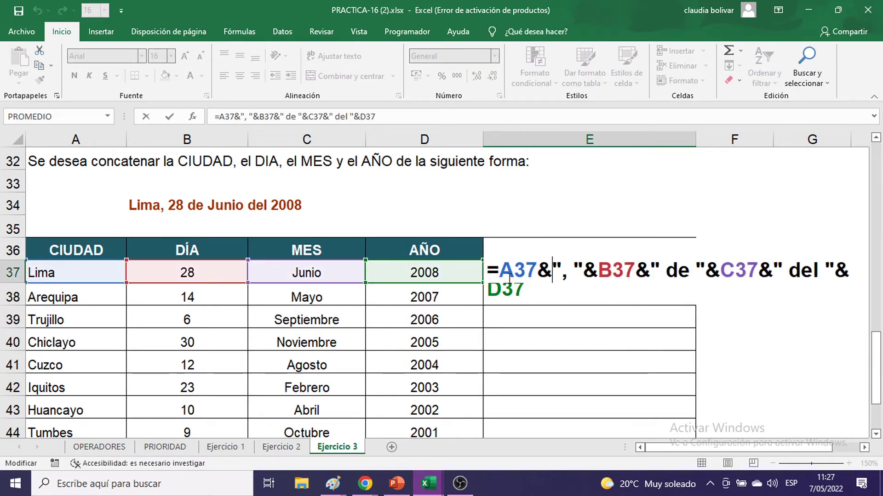
click(526, 293)
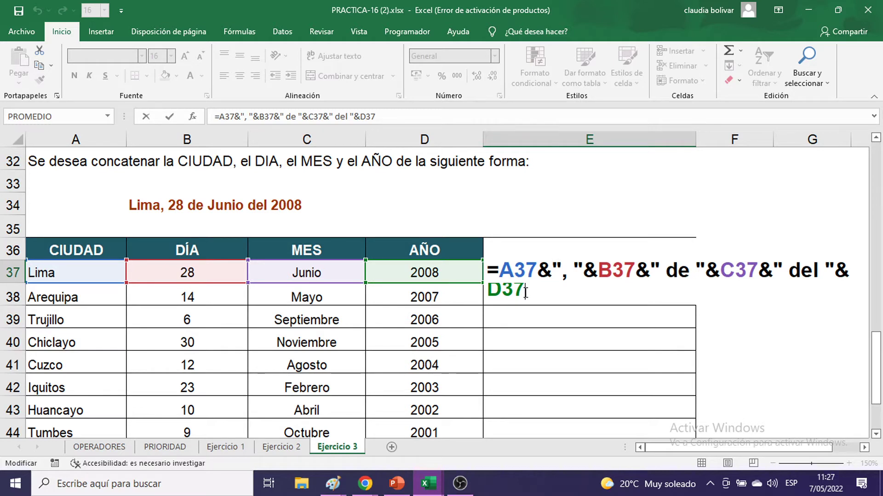
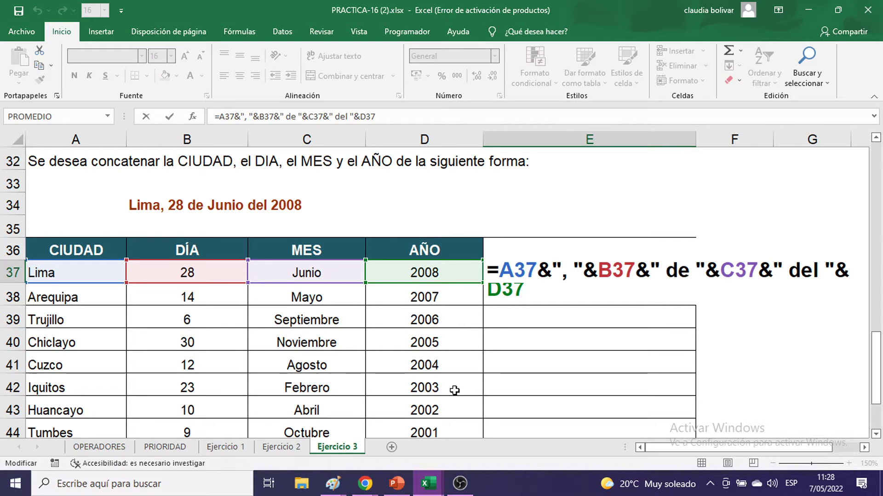
key(Return)
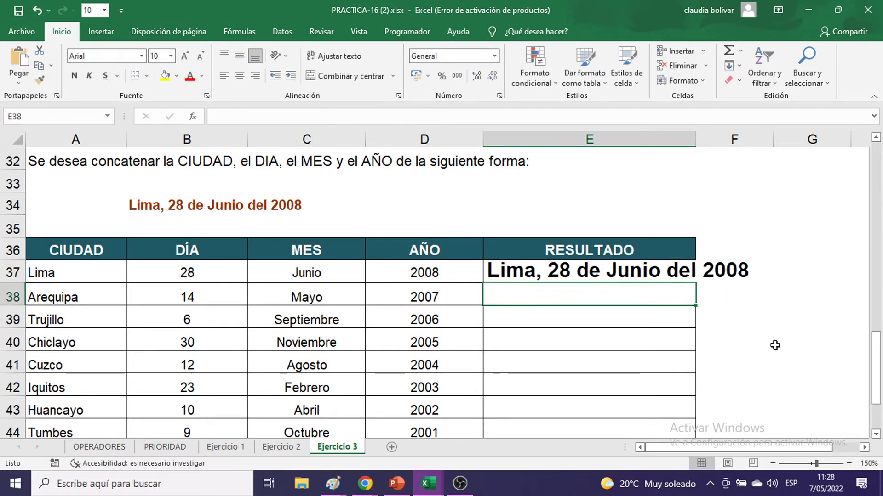
click(573, 269)
double_click(573, 269)
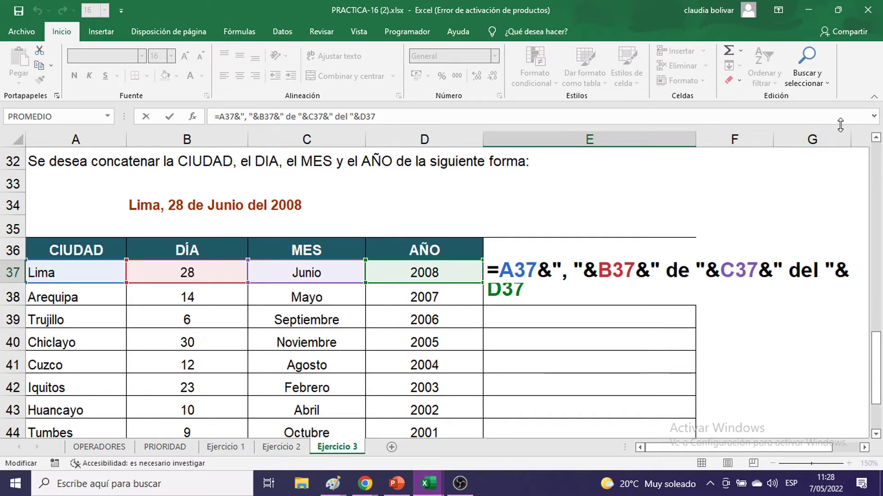
key(Return)
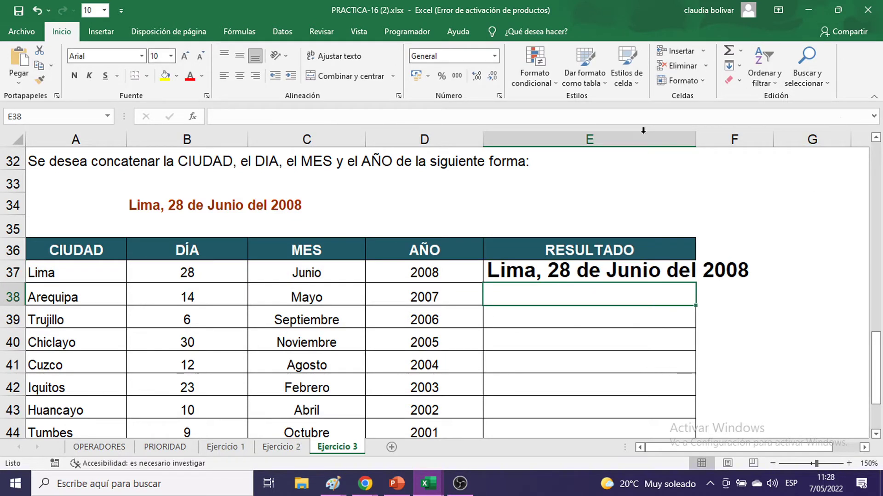
Fill E37's concatenation formula down the RESULTADO column to E44.
click(559, 278)
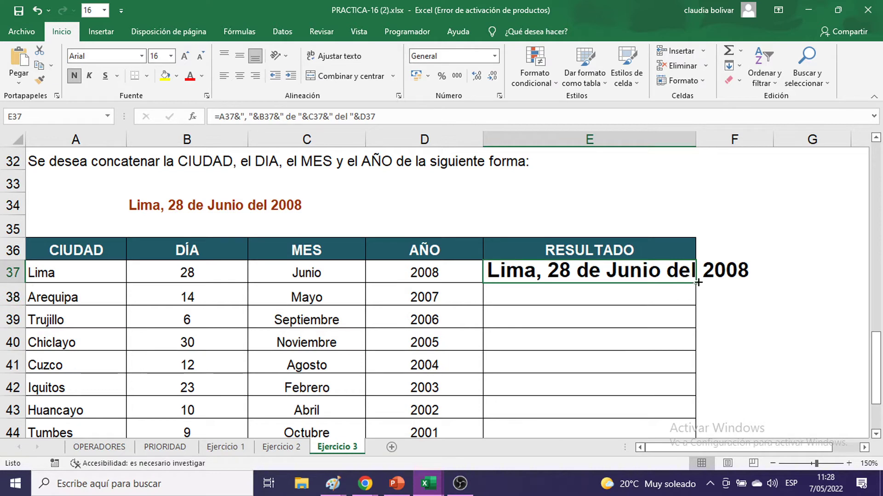
drag(696, 284, 674, 396)
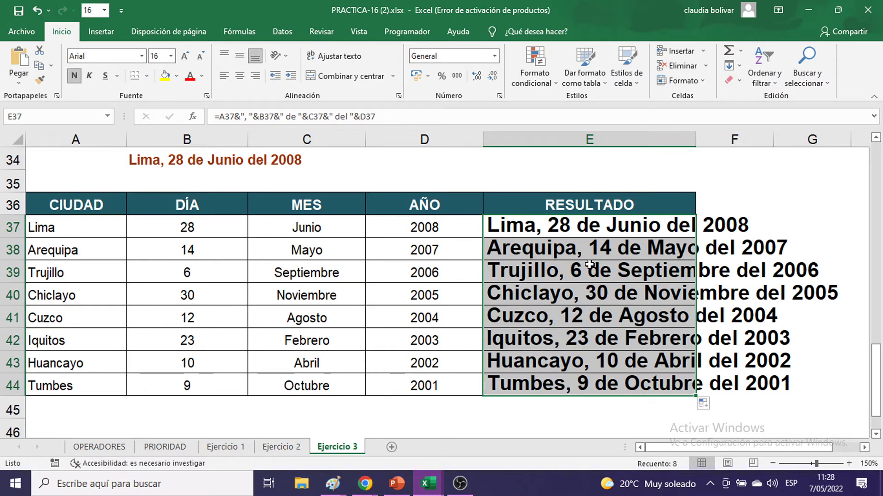
click(791, 211)
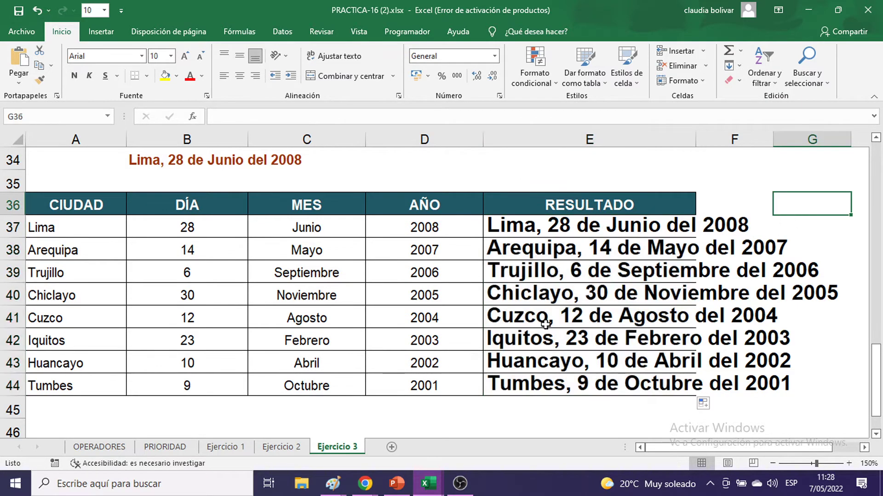
double_click(562, 227)
key(Return)
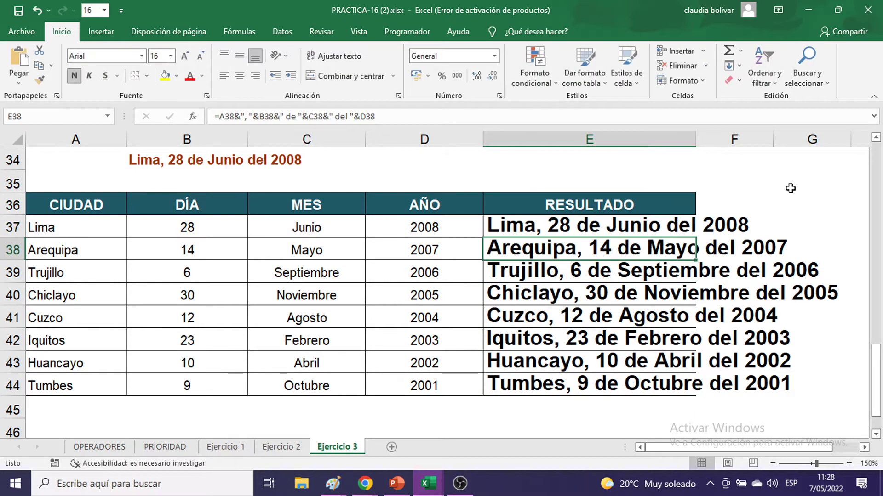
Format cell E21, the first RESULTADO cell of the Ejercicio 2 table, as bold with font size 16.
scroll(456, 250, up, 5)
scroll(577, 181, up, 1)
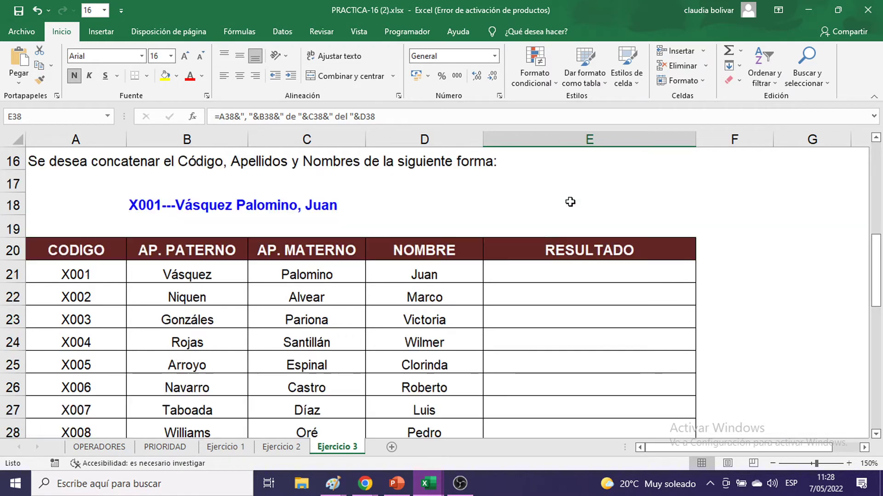
click(516, 275)
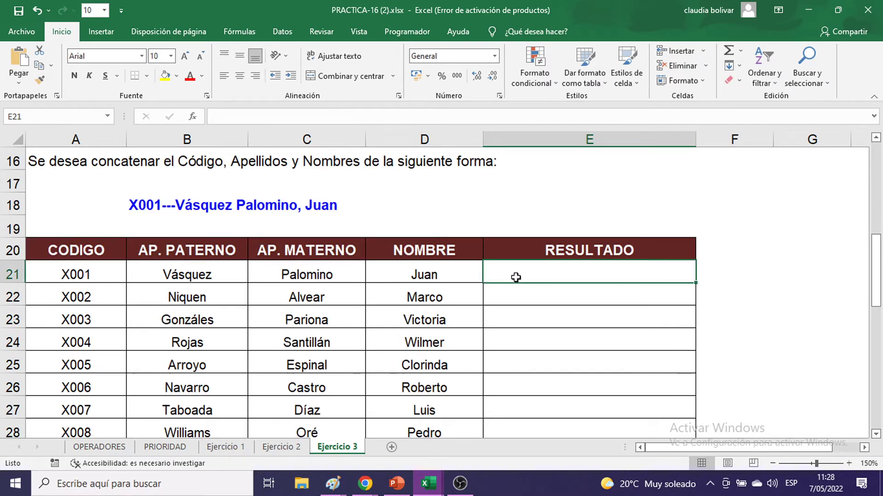
click(171, 56)
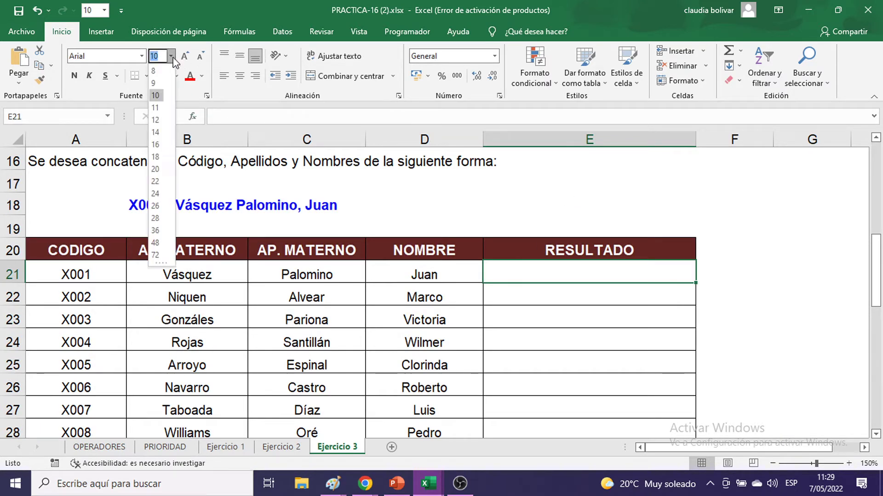
click(156, 144)
click(79, 75)
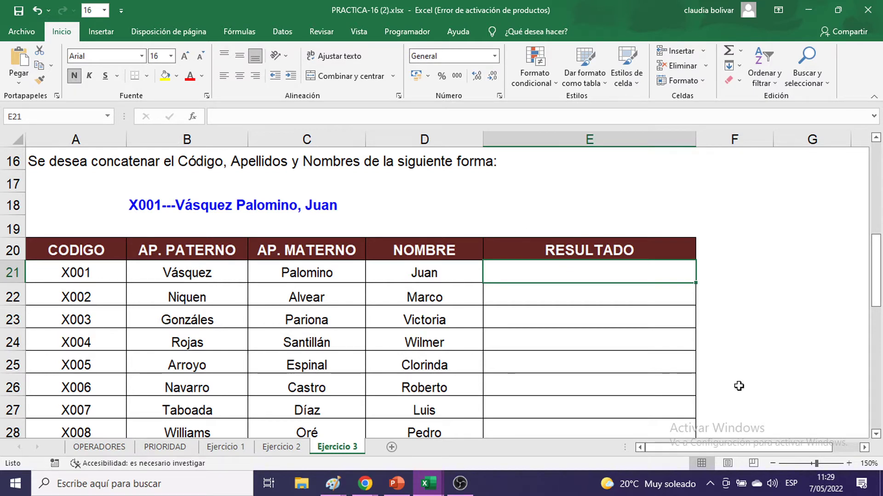
click(847, 463)
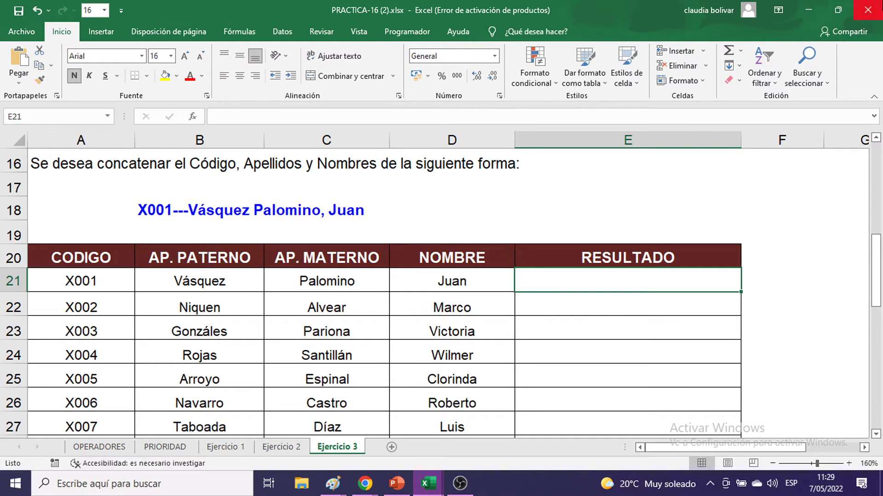
Start the concatenation formula in E21 with =A21&"---"&B21 to join the code and paternal surname.
text(=)
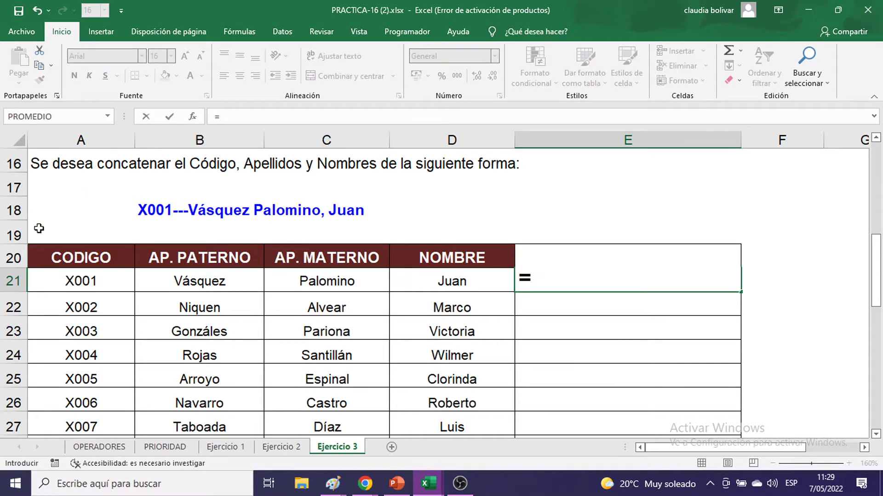
click(80, 286)
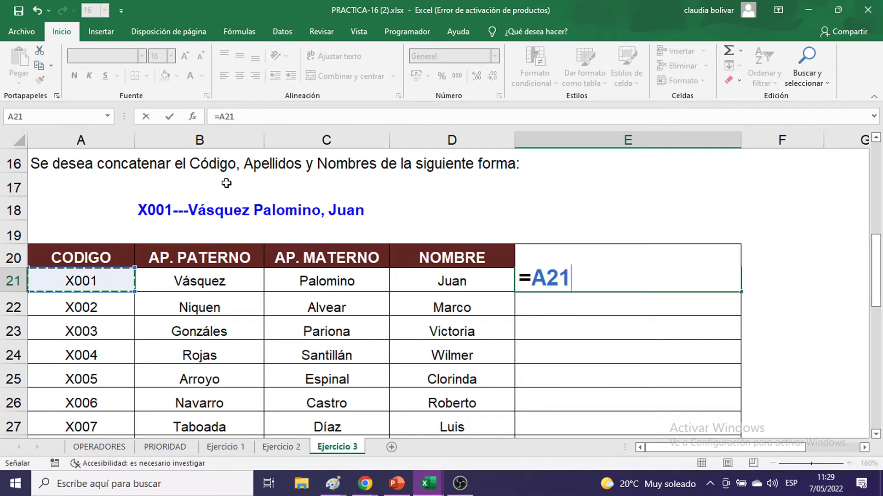
text(&)
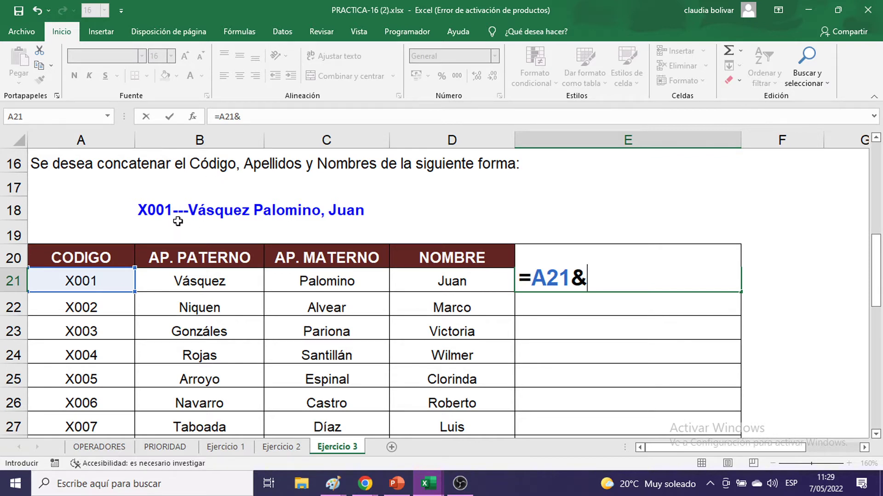
text("---"&)
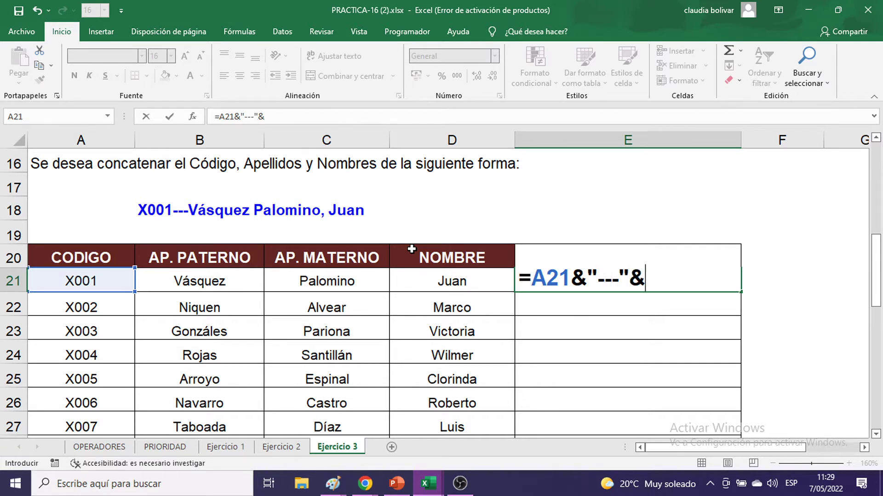
click(180, 284)
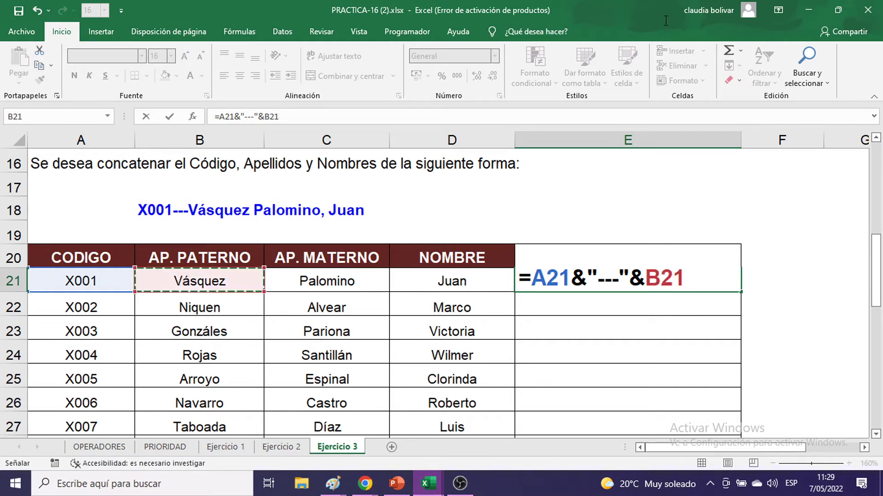
Complete E21's formula by appending &" "&C21&", "&D21 for the maternal surname and first name.
text(&)
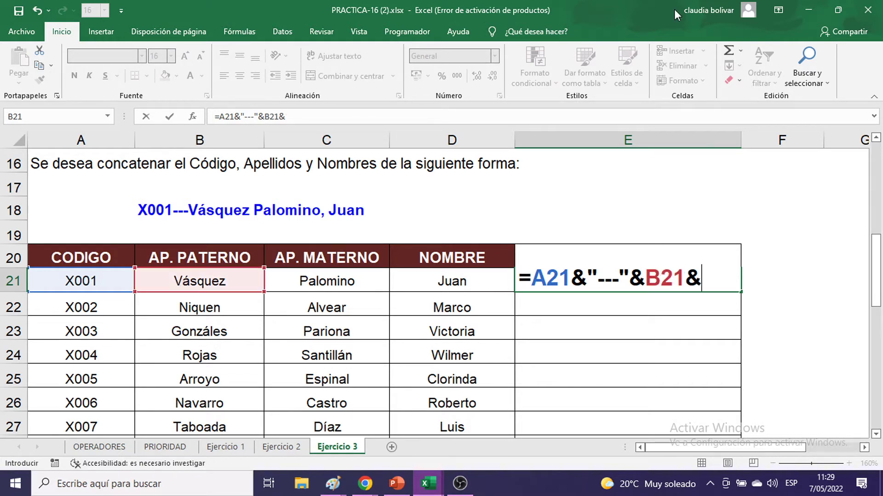
text(" "&)
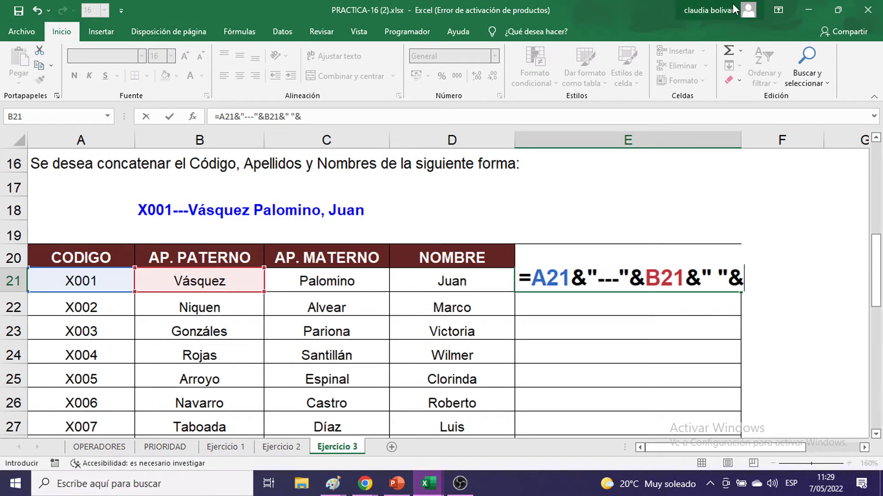
click(357, 282)
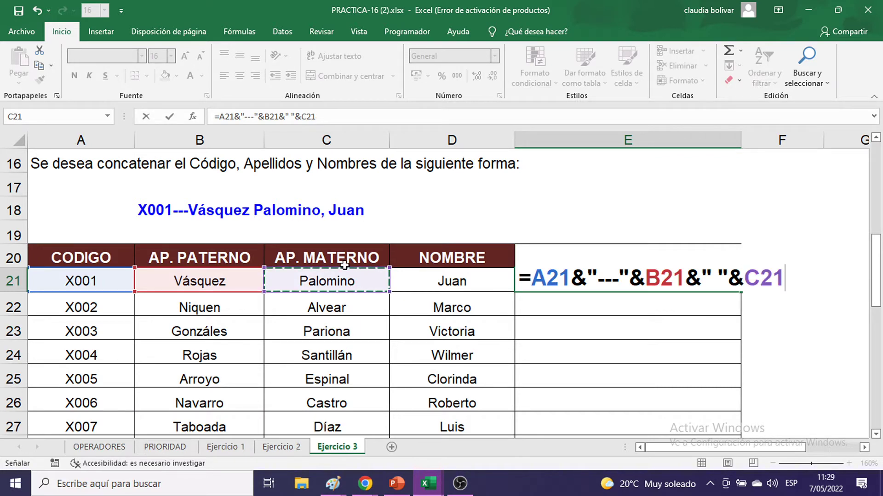
text(&)
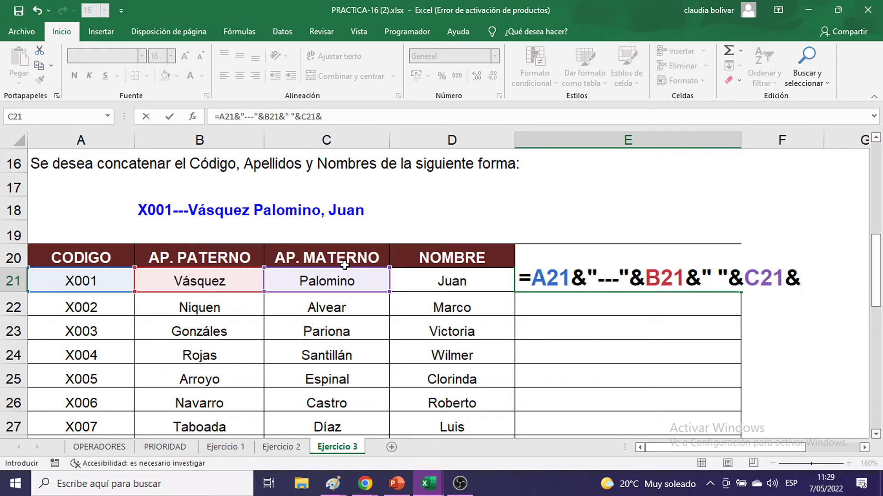
text(", "&)
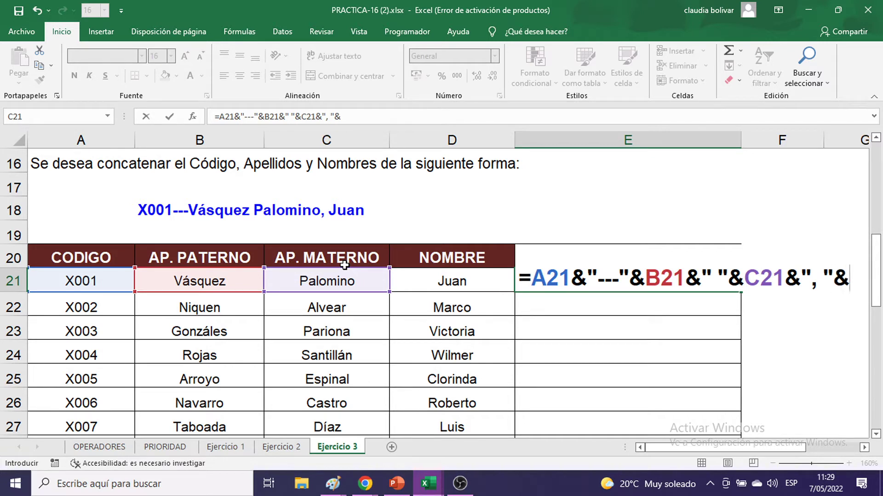
click(437, 288)
key(Return)
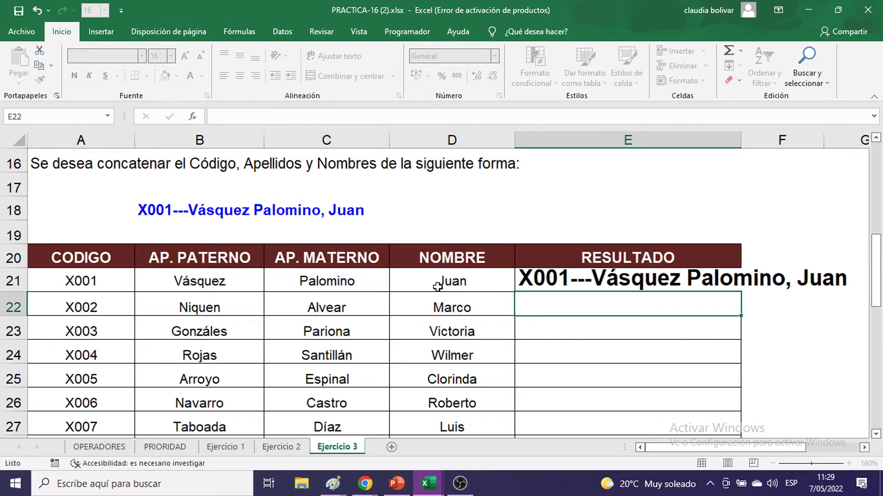
Examine how E21's formula joins the code, surnames and first name with the separator texts.
double_click(606, 281)
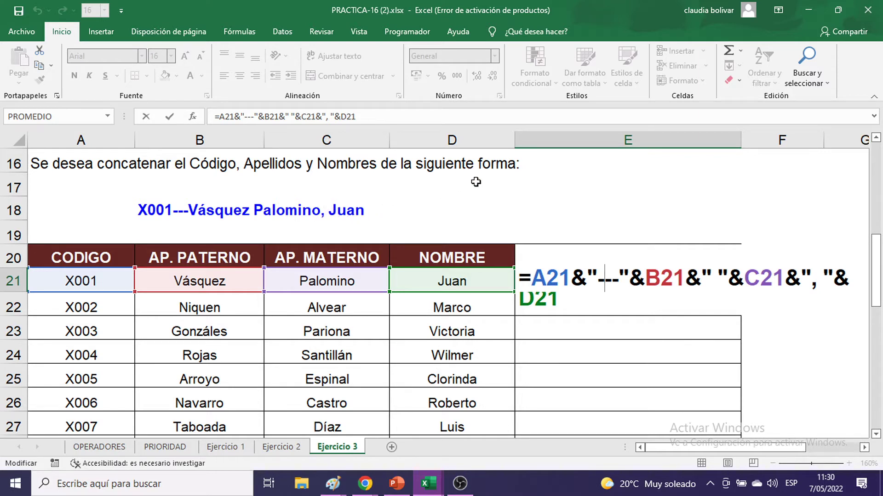
click(552, 307)
key(End)
click(864, 447)
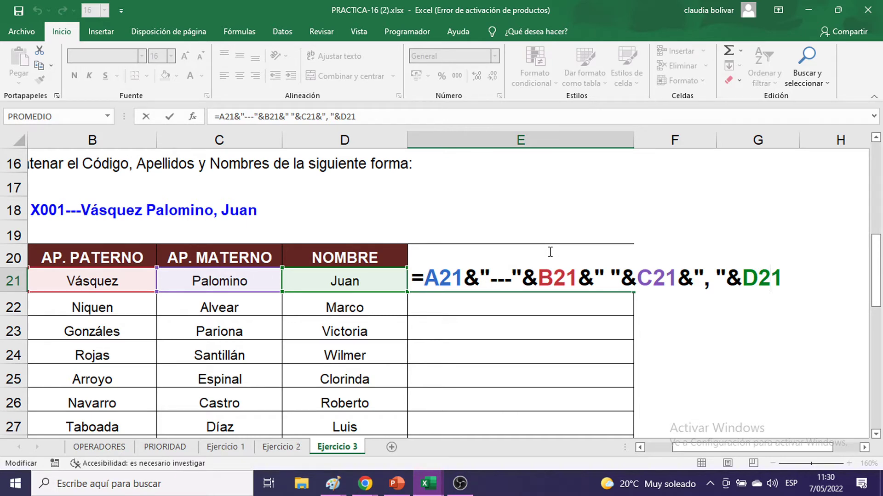
drag(679, 448, 640, 460)
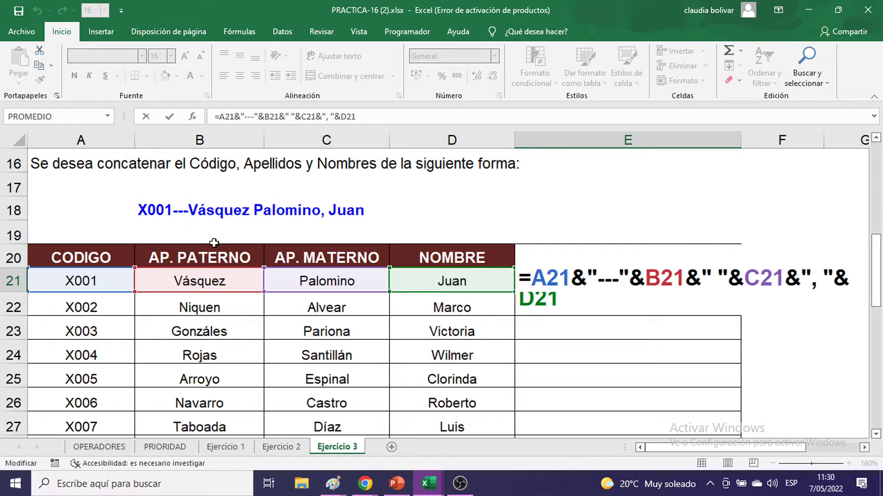
Try adding > after the three dashes in E21's separator text, and remove it again.
click(616, 279)
text(>)
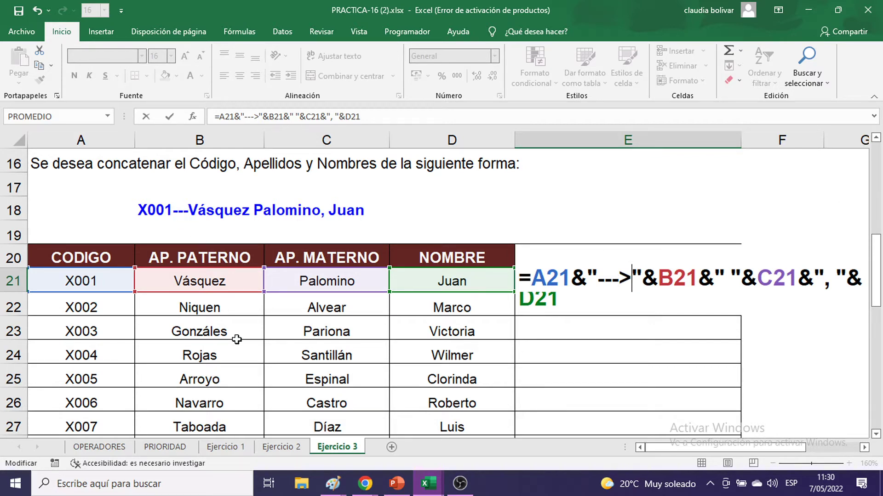
key(BackSpace)
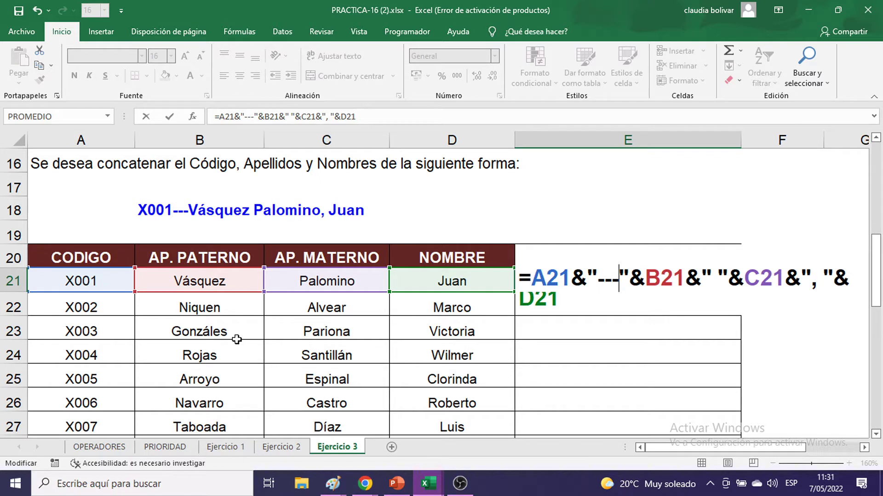
key(Return)
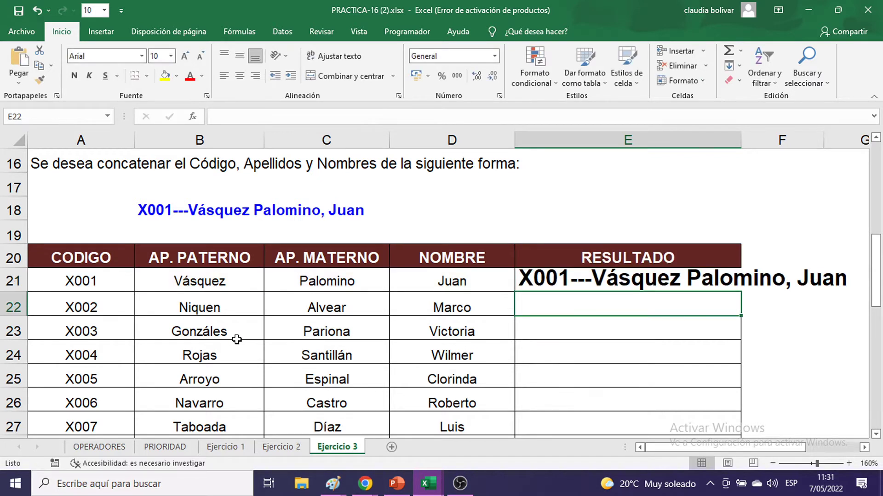
Fill E21's concatenation formula down the RESULTADO column to E28 and set those cells to font size 9.
click(578, 277)
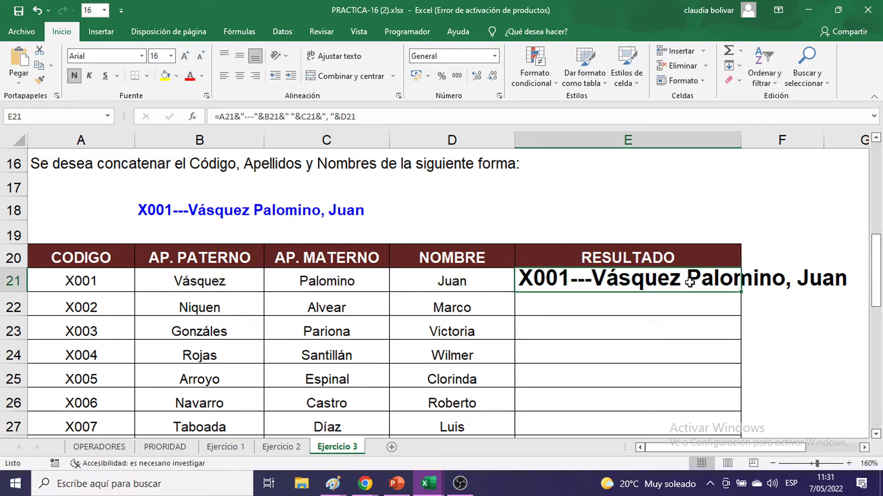
drag(740, 293, 711, 418)
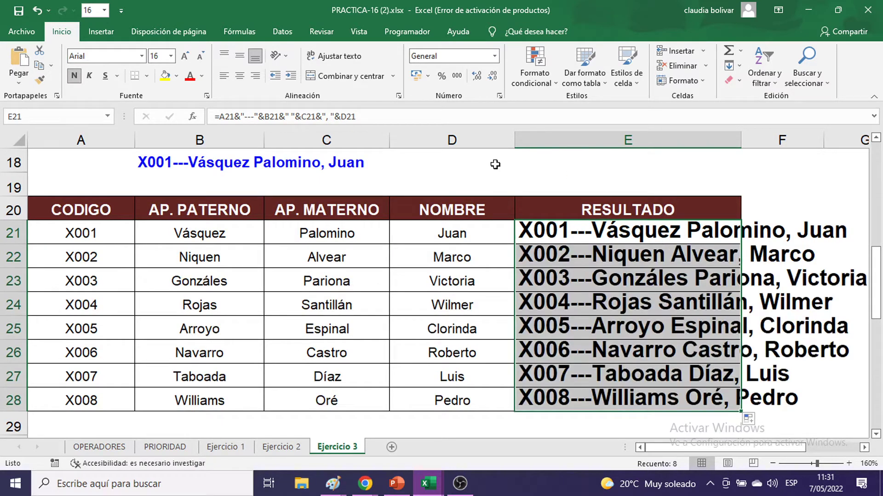
click(171, 57)
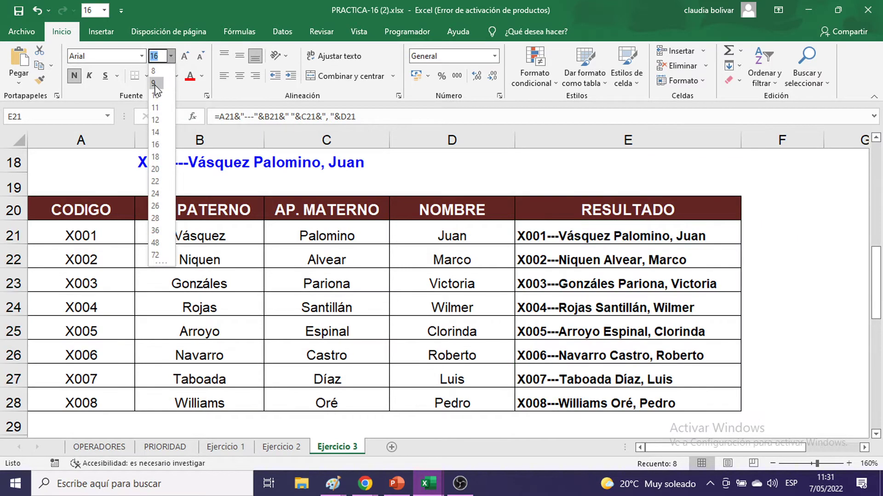
key(Escape)
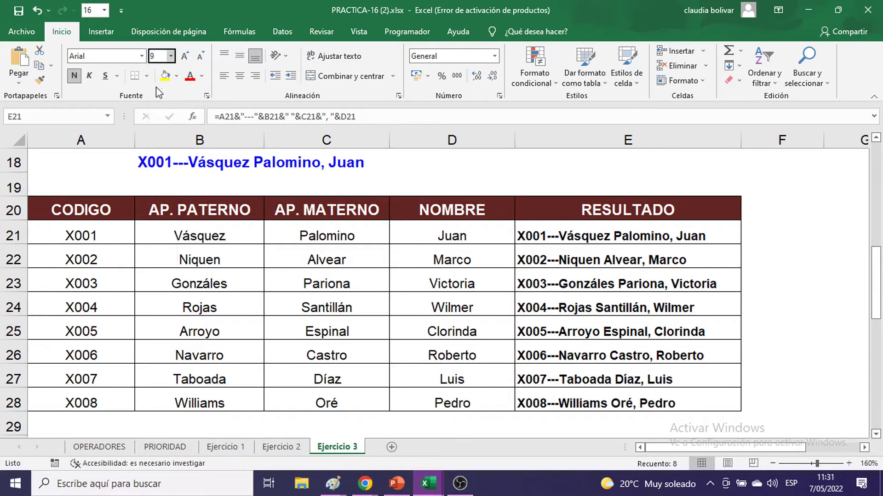
click(813, 259)
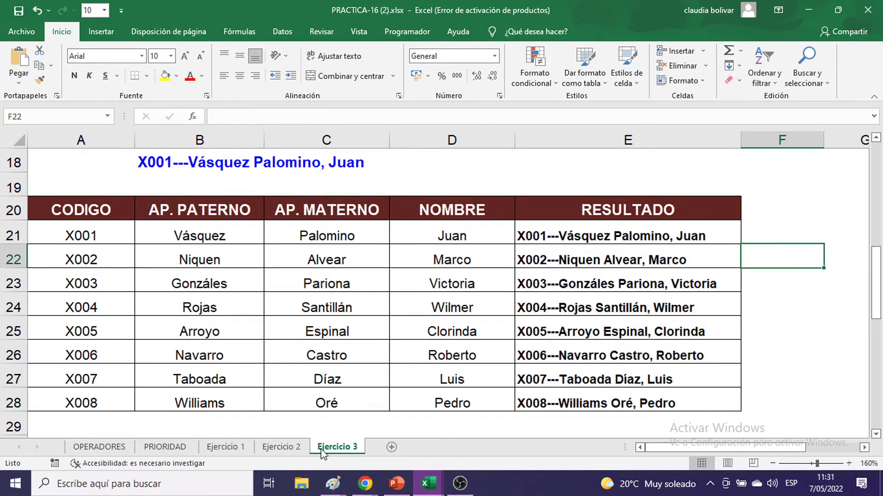
Review the exercises on the Ejercicio 1, Ejercicio 2, OPERADORES, PRIORIDAD and Ejercicio 3 sheets.
click(274, 450)
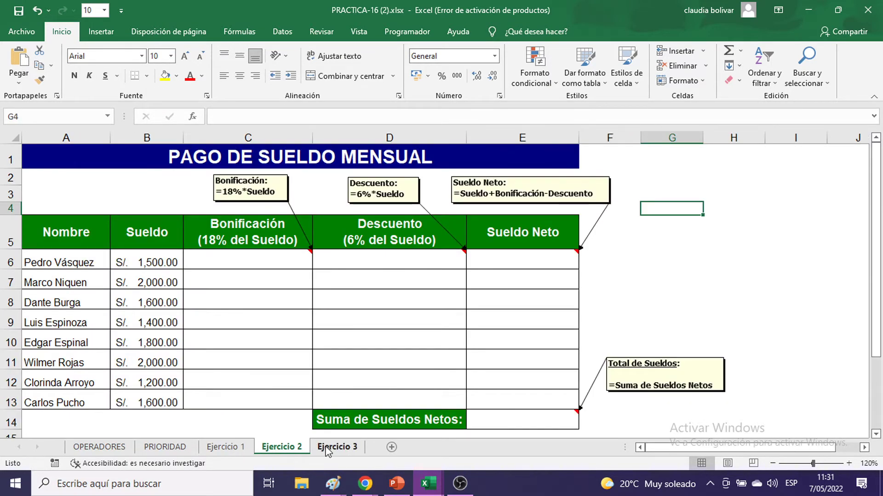
click(223, 449)
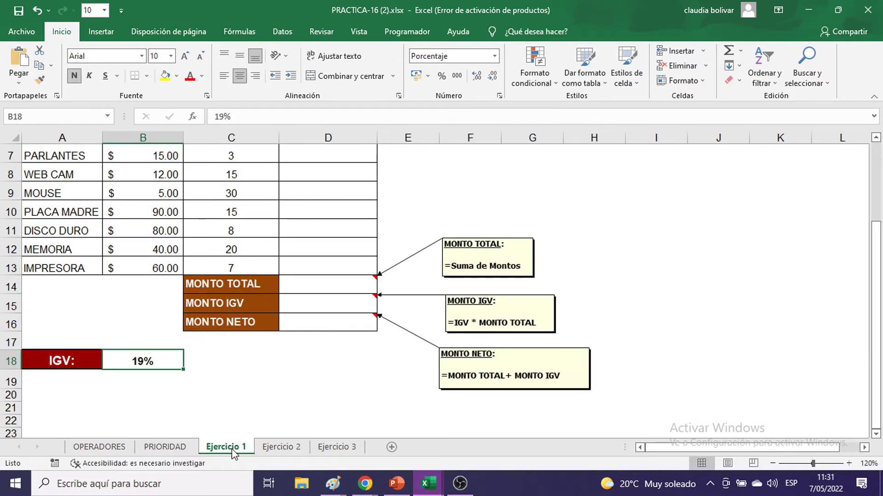
click(280, 447)
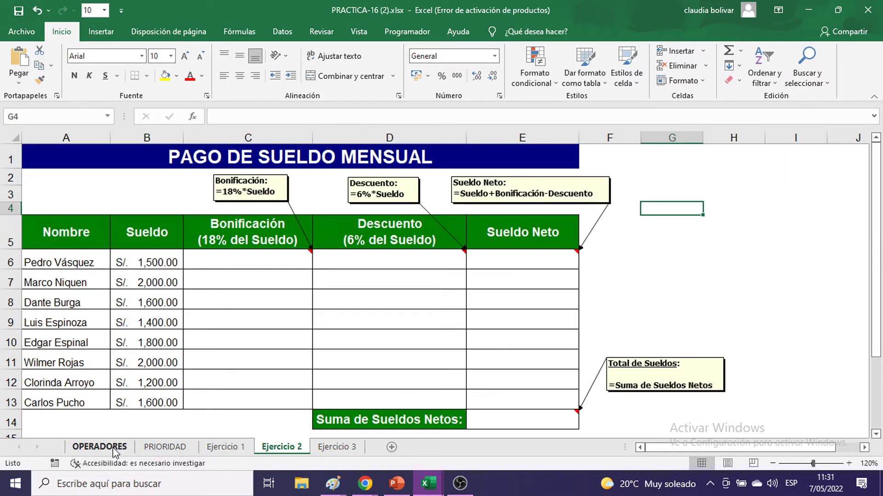
click(113, 448)
scroll(345, 322, up, 10)
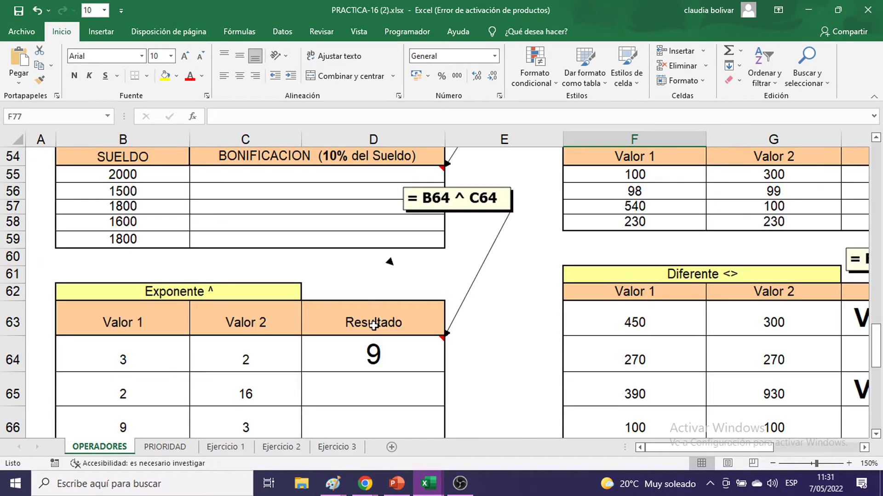
click(511, 256)
scroll(502, 266, down, 3)
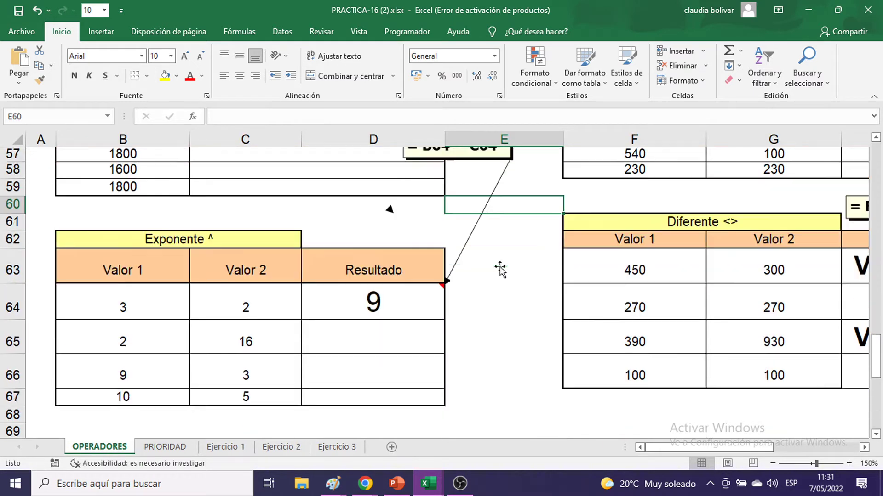
click(173, 448)
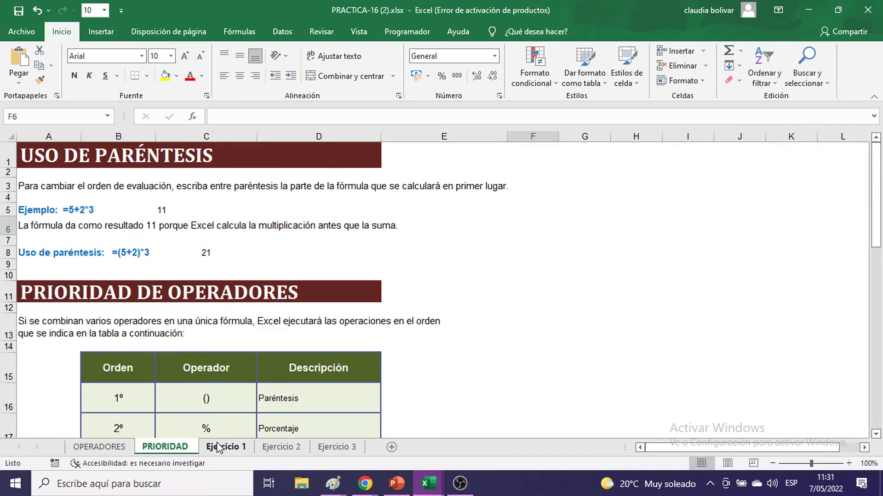
click(220, 446)
click(278, 446)
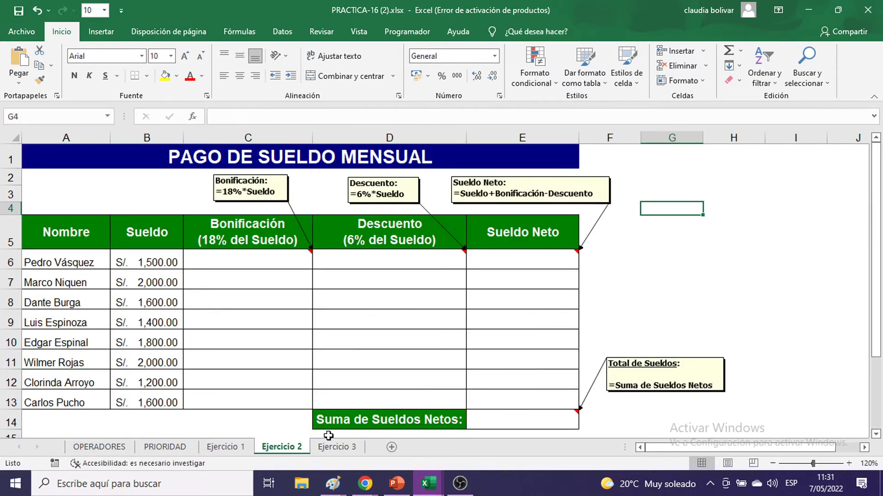
click(343, 446)
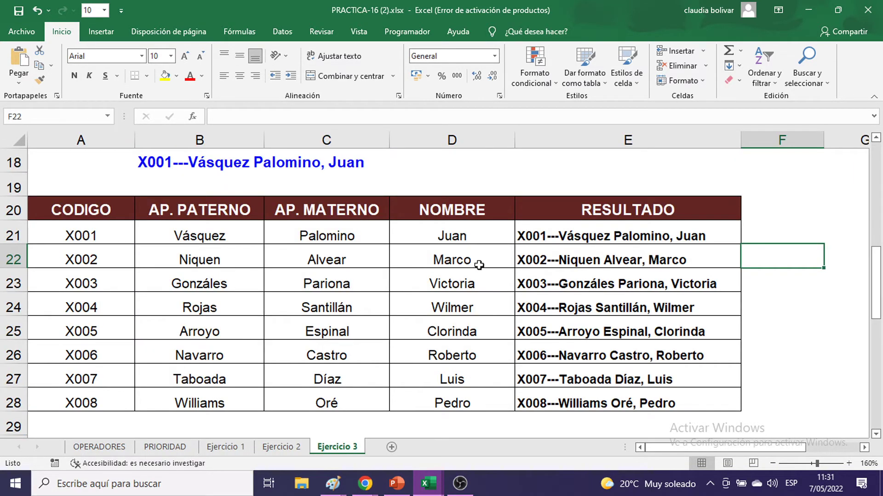
scroll(479, 265, up, 6)
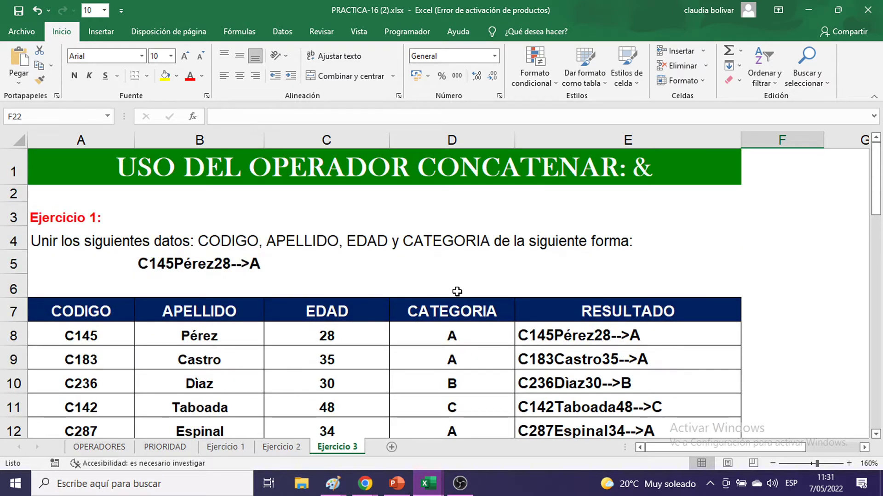
scroll(457, 291, down, 11)
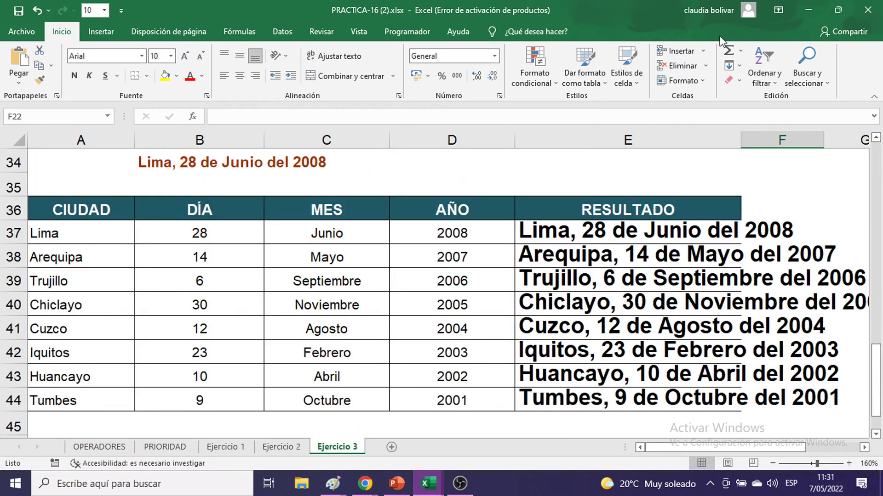
Examine the empty Bonificación, Descuento and Sueldo Neto columns of the monthly salary exercise on the Ejercicio 2 sheet.
click(231, 449)
click(275, 448)
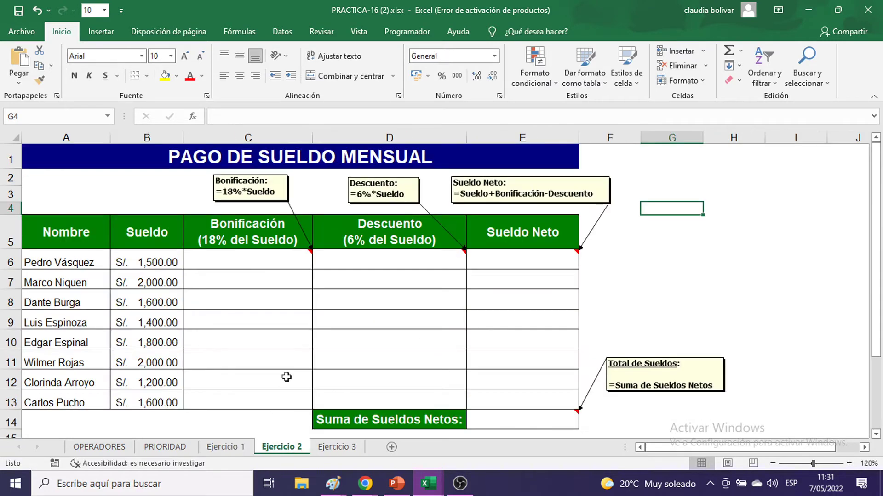
click(278, 262)
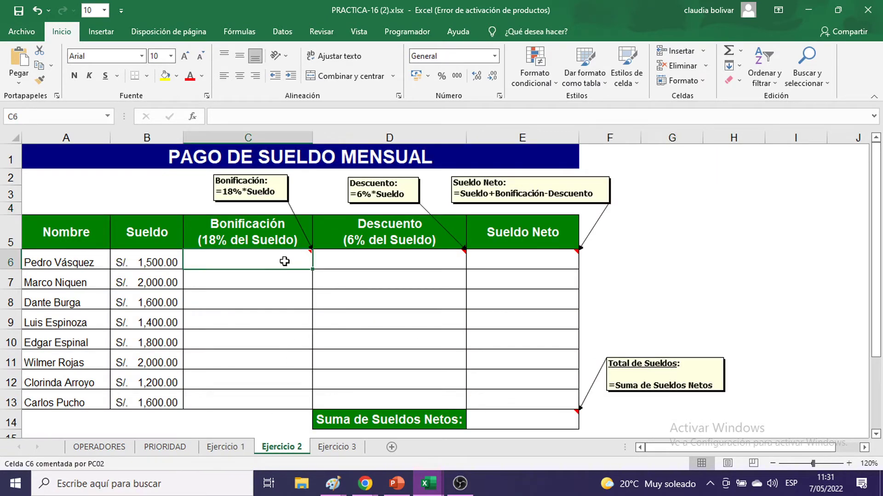
click(627, 233)
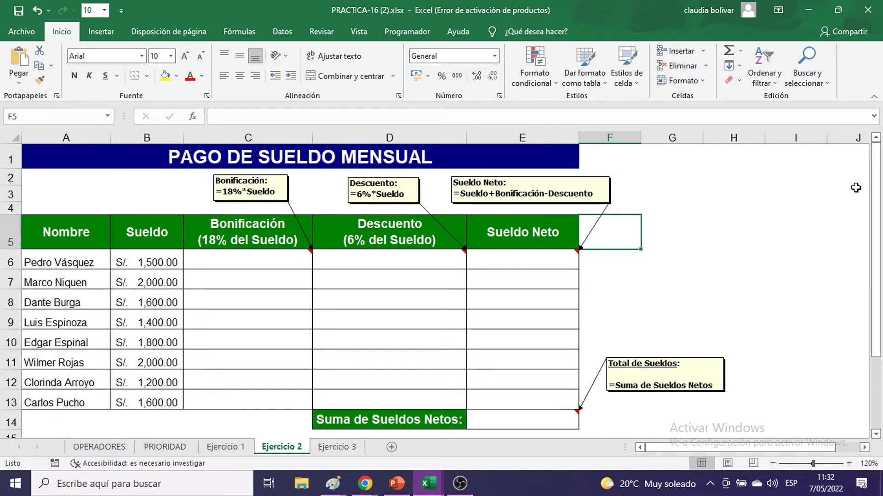
Close the PRACTICA-16 workbook without saving its changes.
click(739, 206)
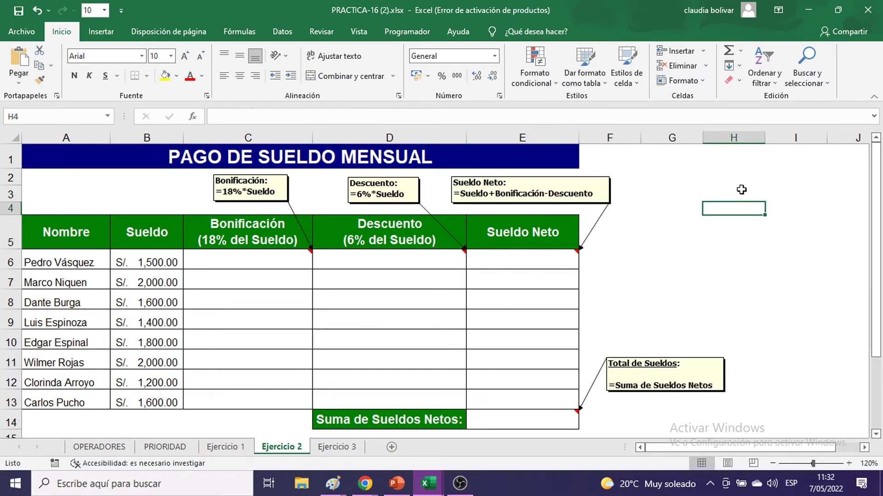
click(868, 11)
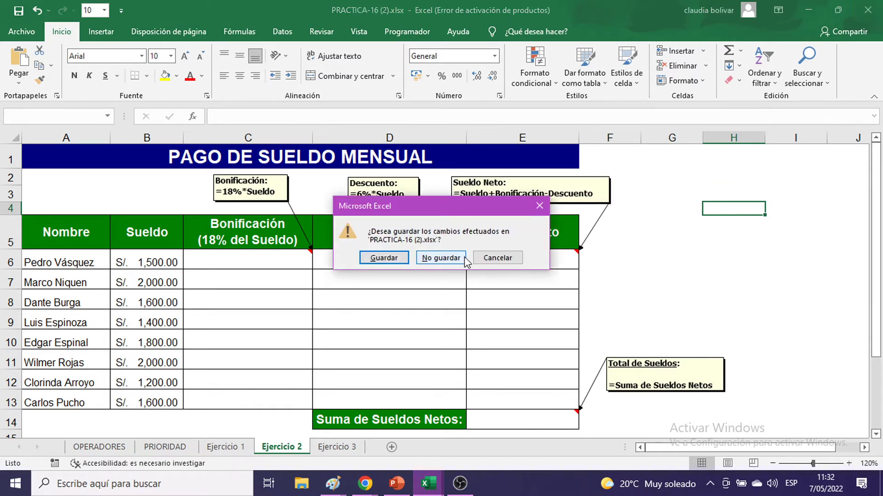
click(461, 259)
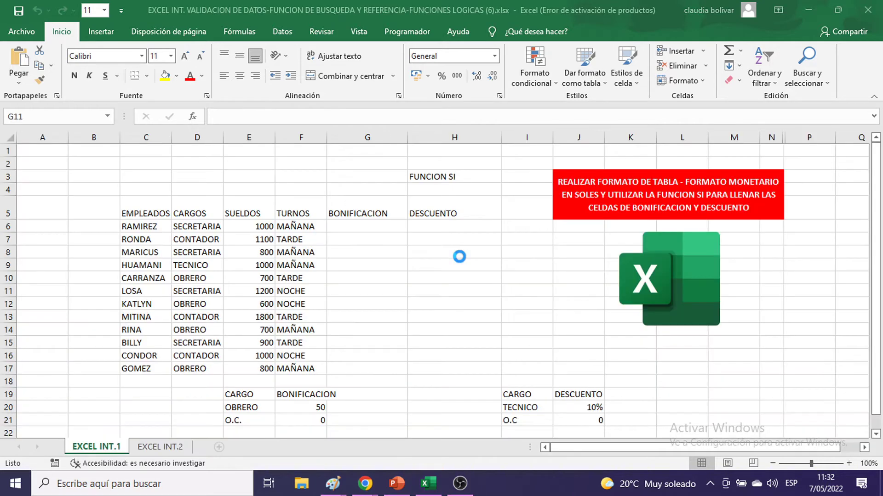
Look over the FUNCION SI exercise on EXCEL INT.1 and the payroll exercise on the EXCEL INT.2 sheet.
click(335, 238)
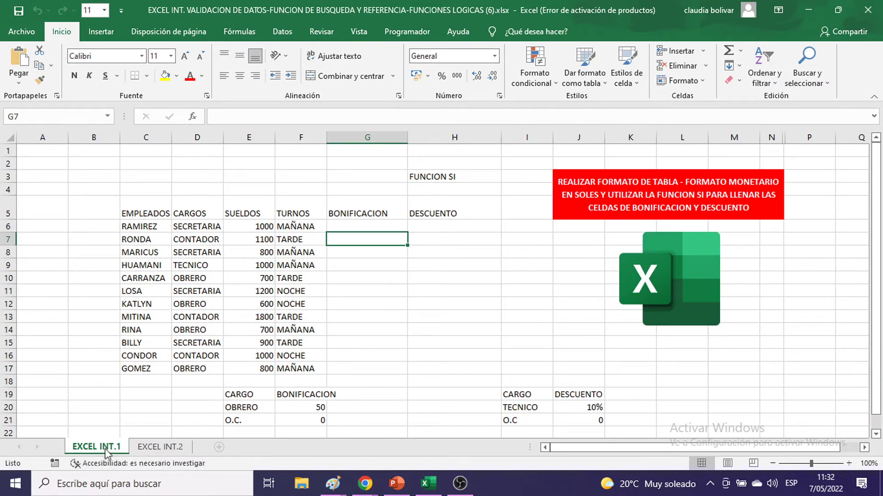
click(152, 449)
scroll(254, 345, up, 3)
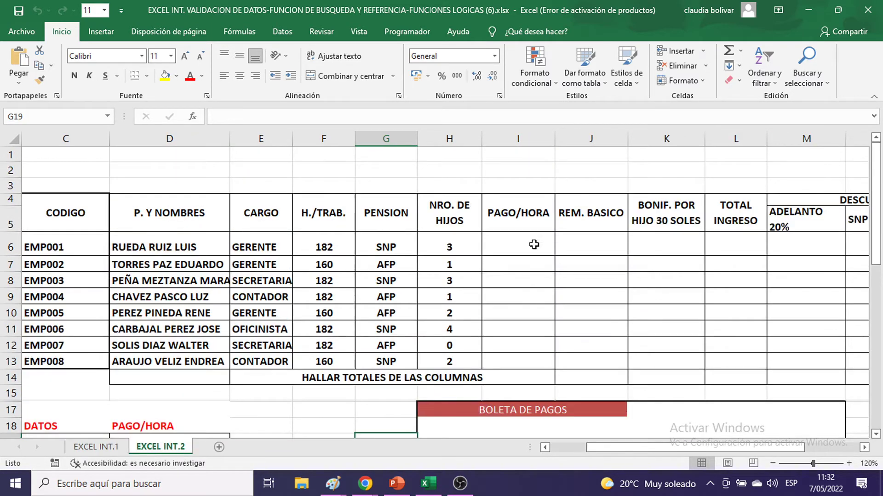
scroll(239, 265, down, 4)
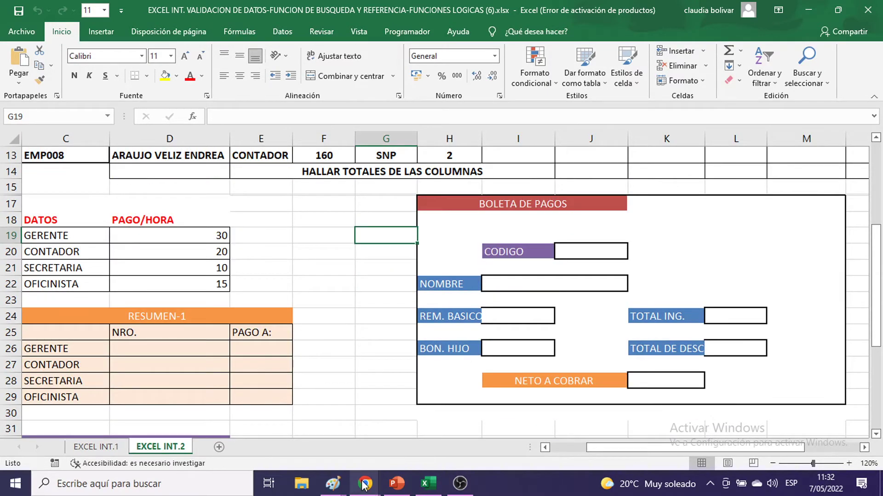
Switch to the Google Meet class call in Chrome to check it, and return to the Excel workbook.
mouse_move(365, 483)
click(256, 390)
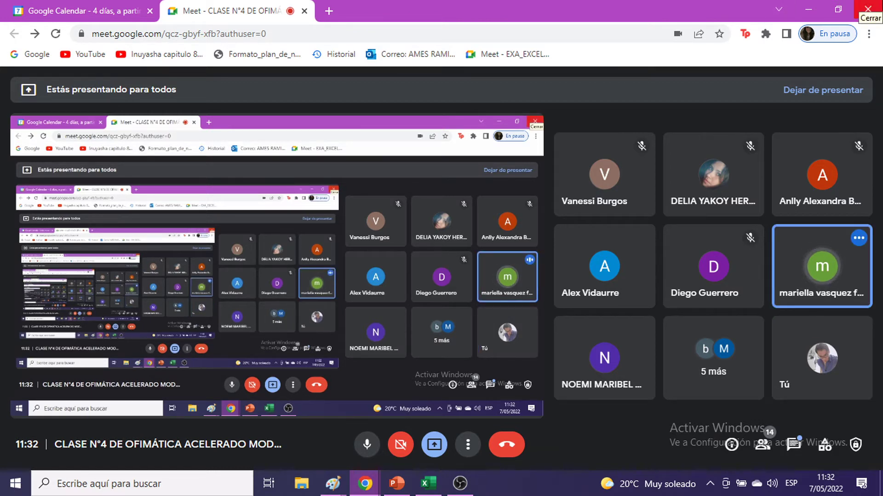
click(811, 11)
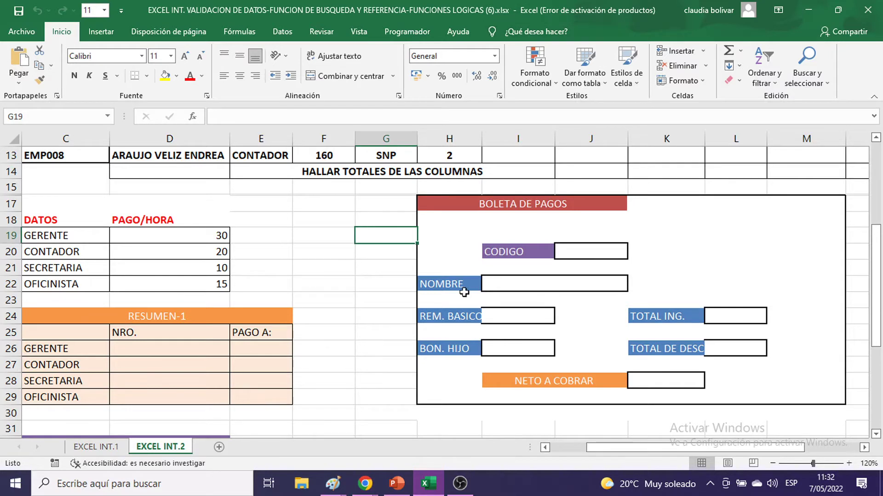
Review the EXCEL INT.2 payroll table from the employee codes and names through the income, discount and total columns.
click(502, 225)
scroll(422, 243, up, 3)
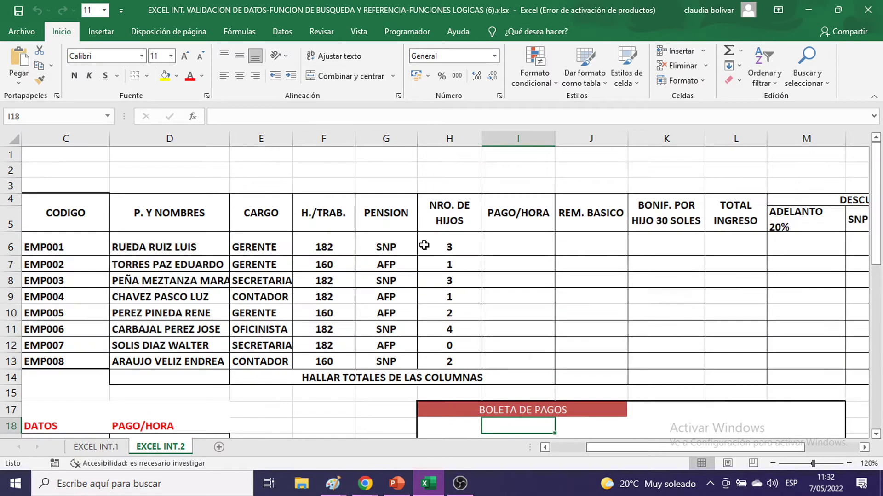
scroll(522, 211, down, 2)
scroll(523, 210, down, 3)
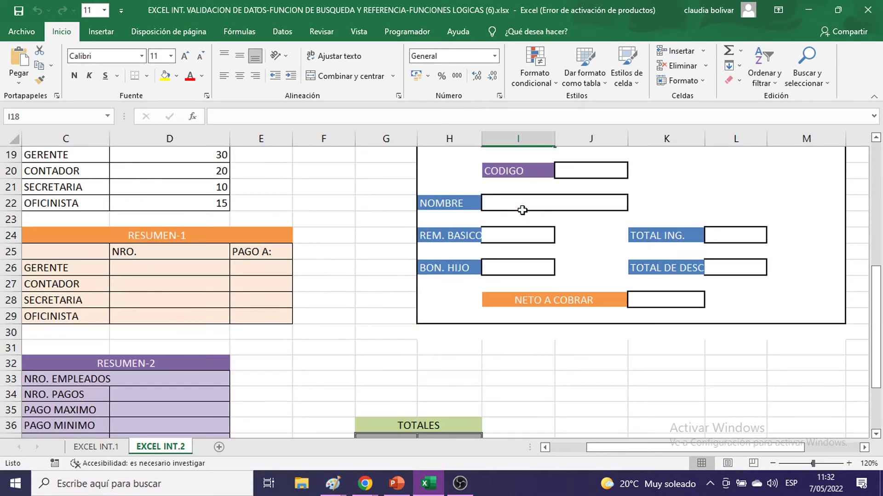
click(320, 224)
scroll(345, 206, up, 6)
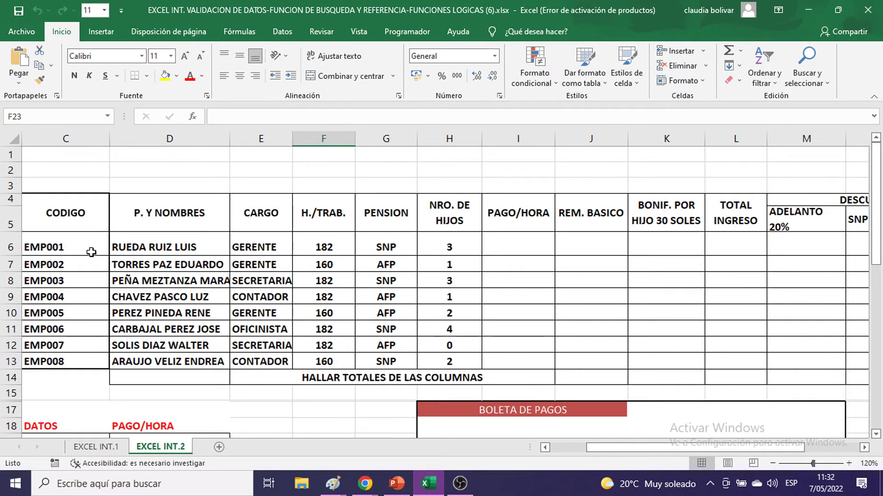
drag(69, 246, 64, 345)
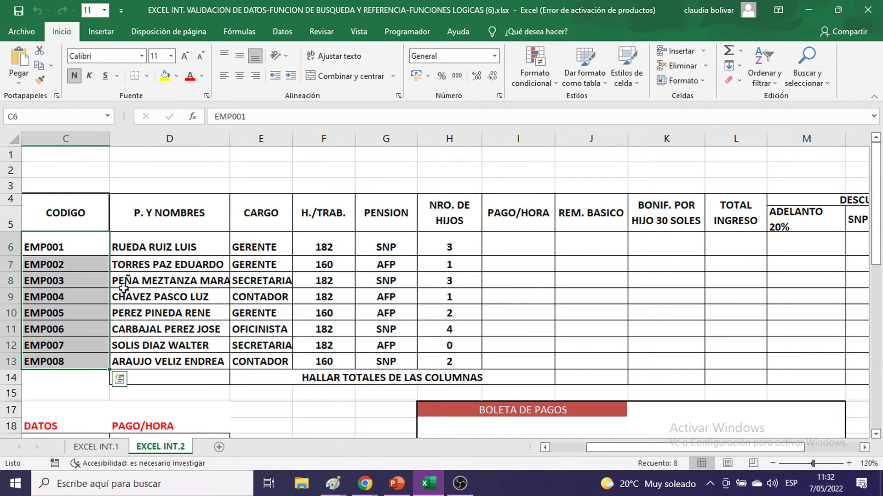
drag(138, 221, 188, 326)
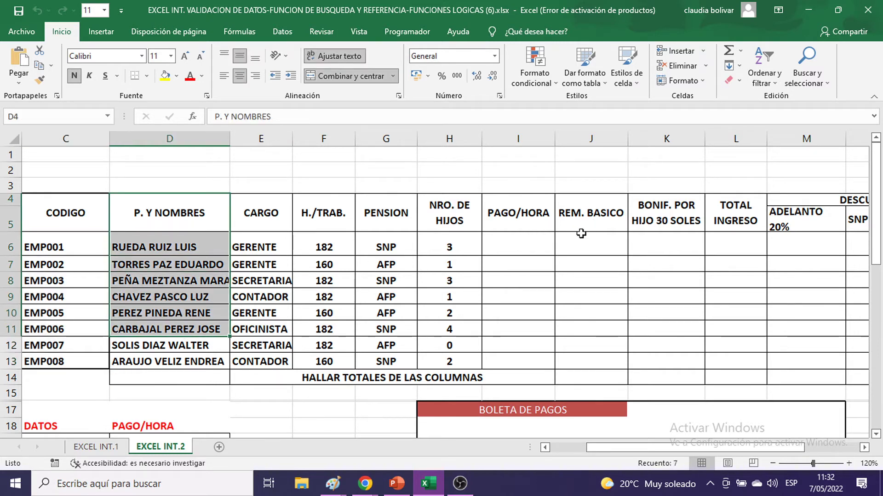
click(676, 238)
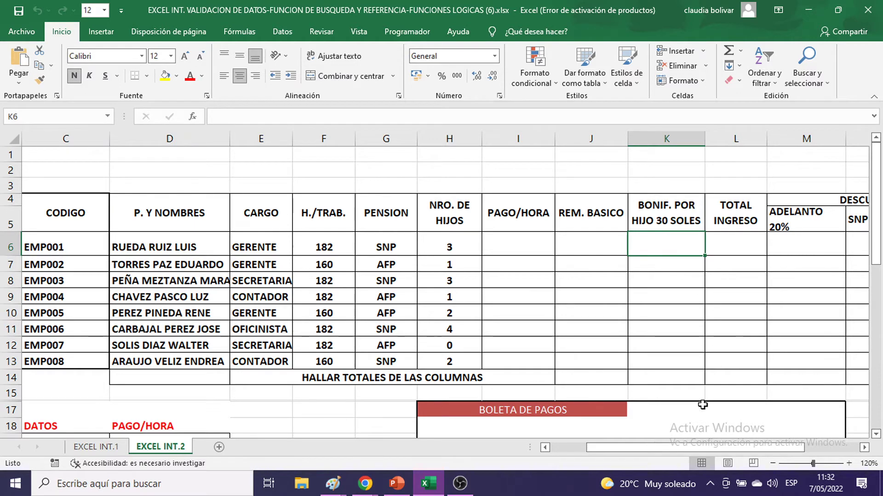
scroll(740, 439, right, 3)
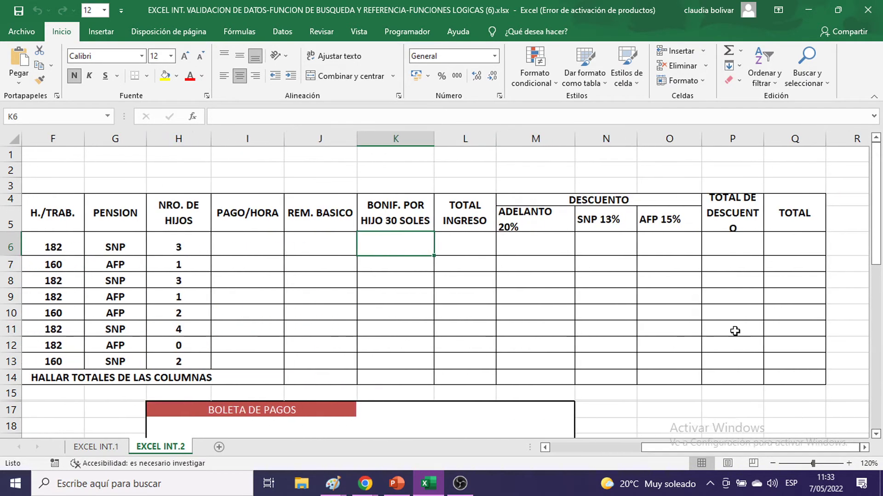
Examine the BOLETA DE PAGOS form's fields and the payroll table's SNP 13% and AFP 15% discount columns.
scroll(735, 331, down, 4)
click(334, 252)
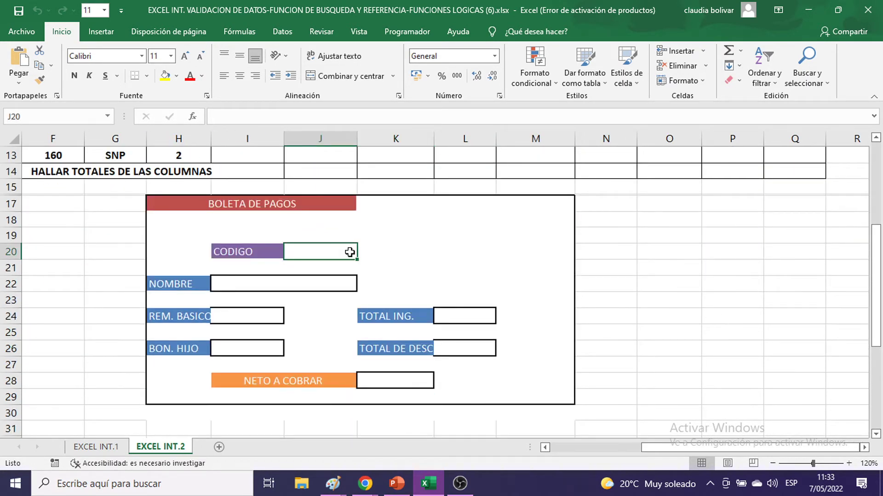
click(258, 284)
click(256, 314)
click(240, 335)
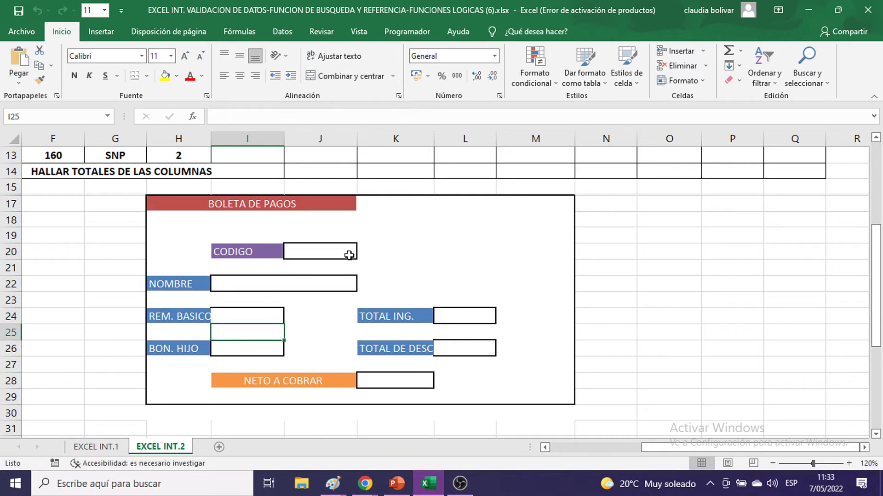
scroll(481, 279, up, 2)
scroll(642, 233, up, 2)
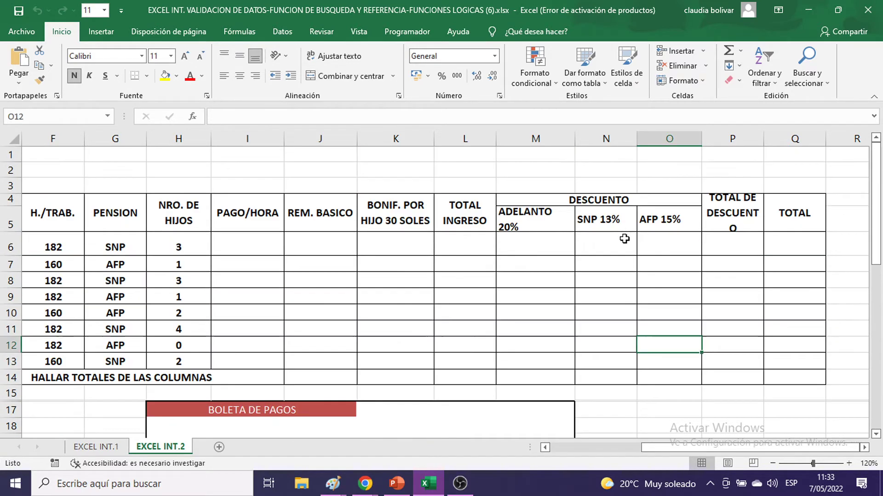
click(614, 244)
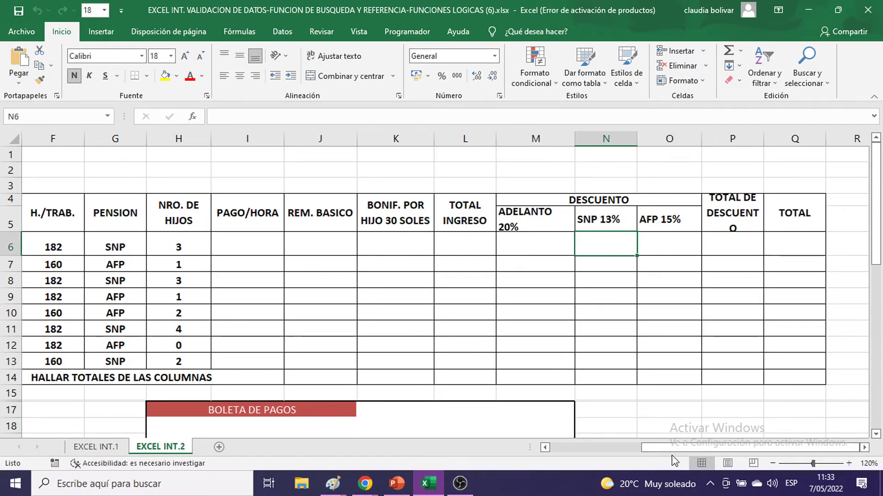
drag(671, 448, 570, 448)
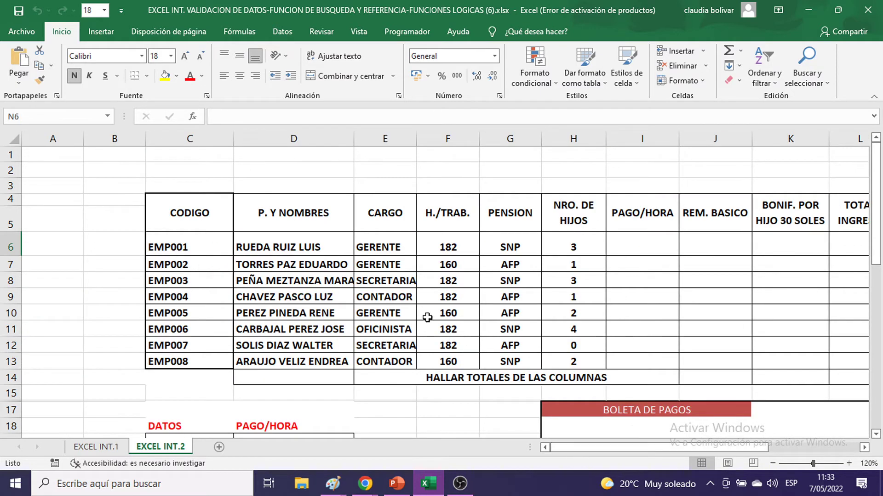
scroll(427, 315, down, 4)
Examine the empty BONIFICACION and DESCUENTO columns and the OBRERO bonus criteria on the EXCEL INT.1 sheet.
click(110, 448)
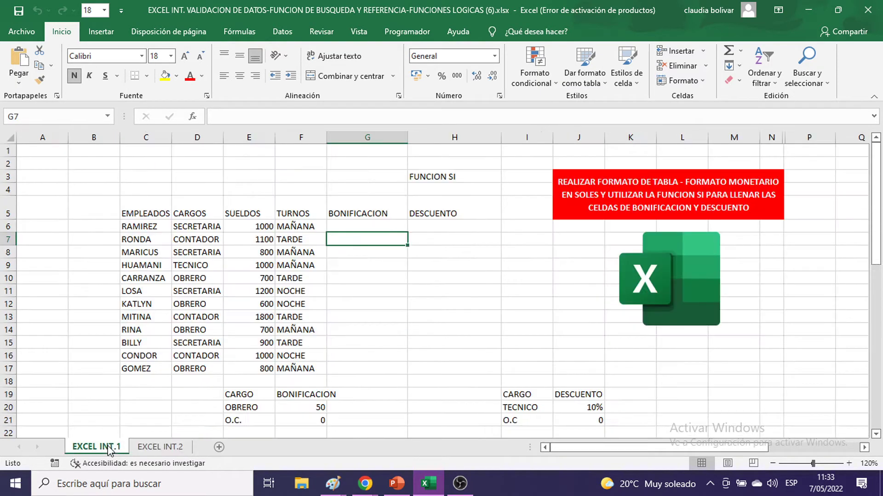
click(367, 224)
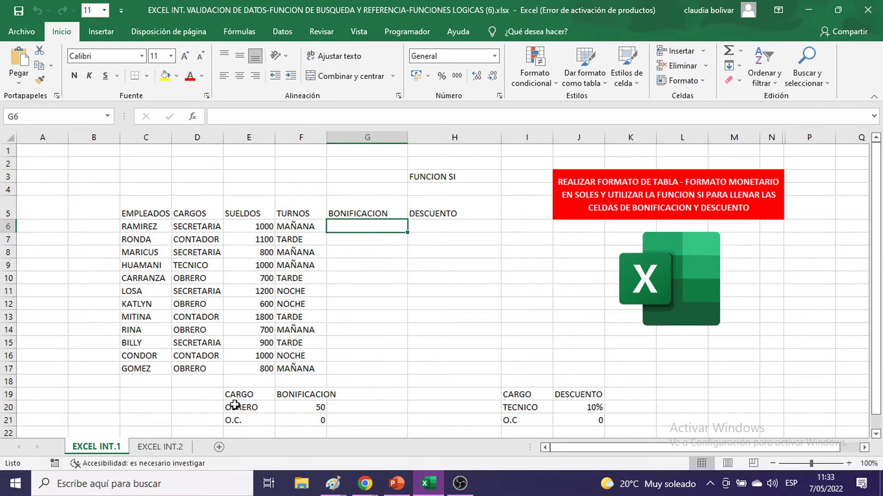
drag(234, 404, 303, 420)
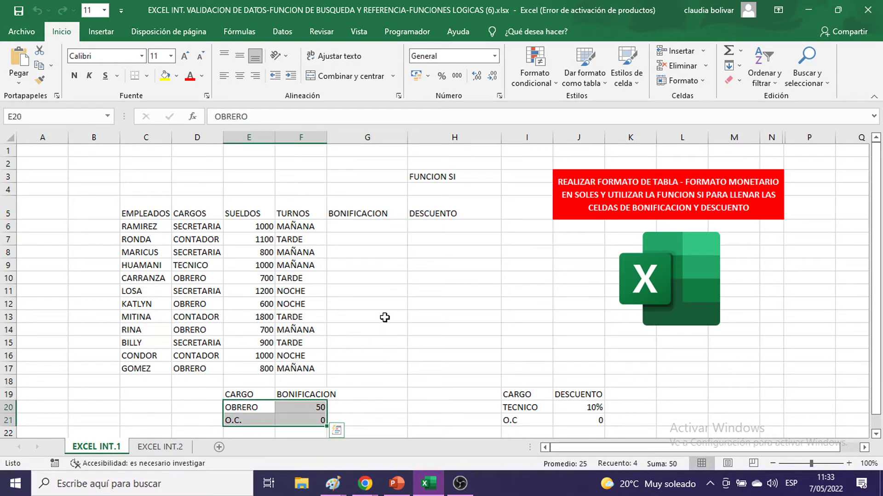
click(470, 277)
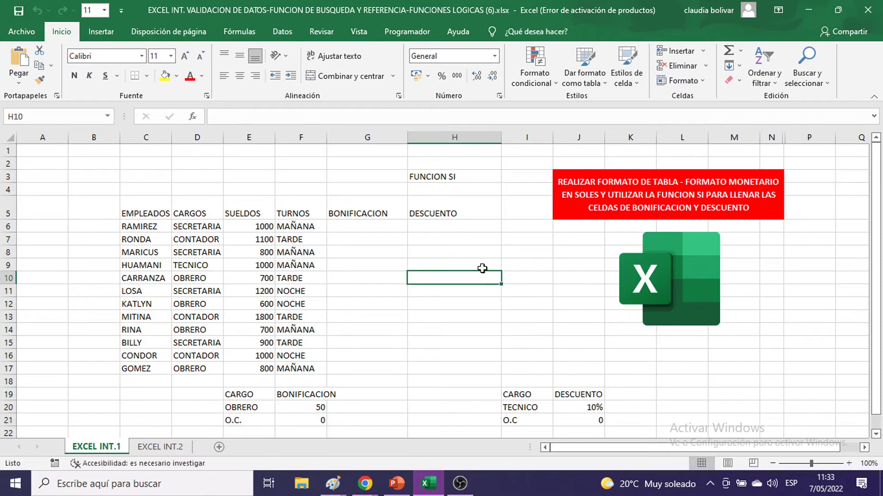
Format the first BONIFICACION and DESCUENTO cells, G6:H6, in bold at font size 16.
click(848, 464)
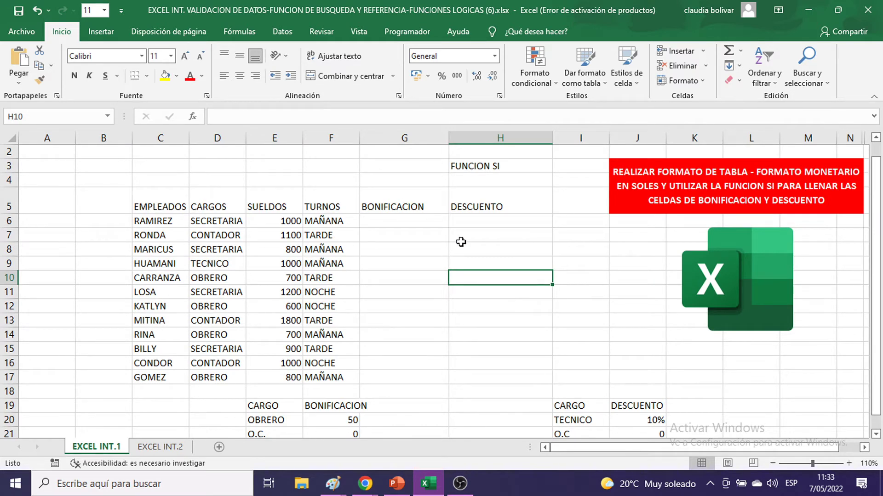
click(849, 464)
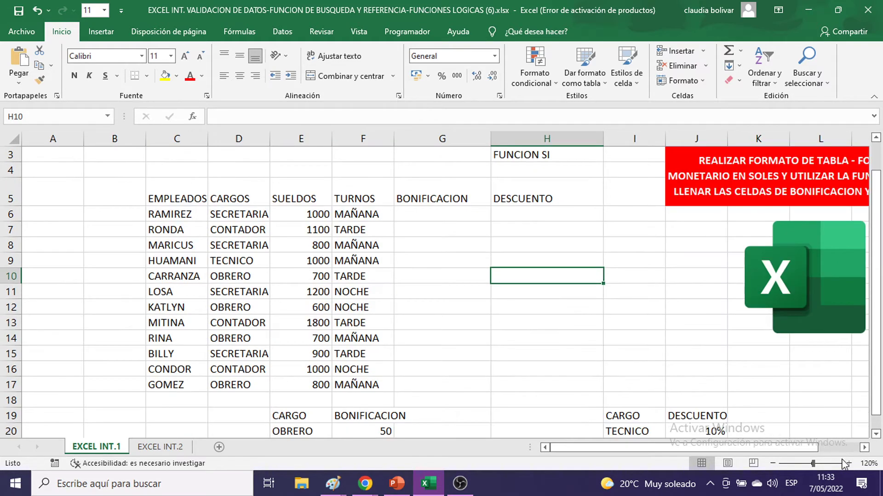
drag(411, 212, 502, 219)
click(171, 56)
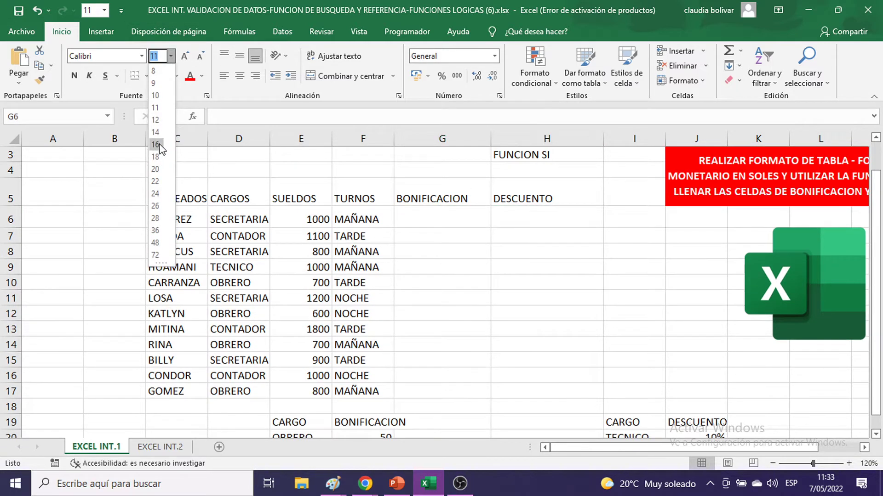
click(156, 145)
click(74, 75)
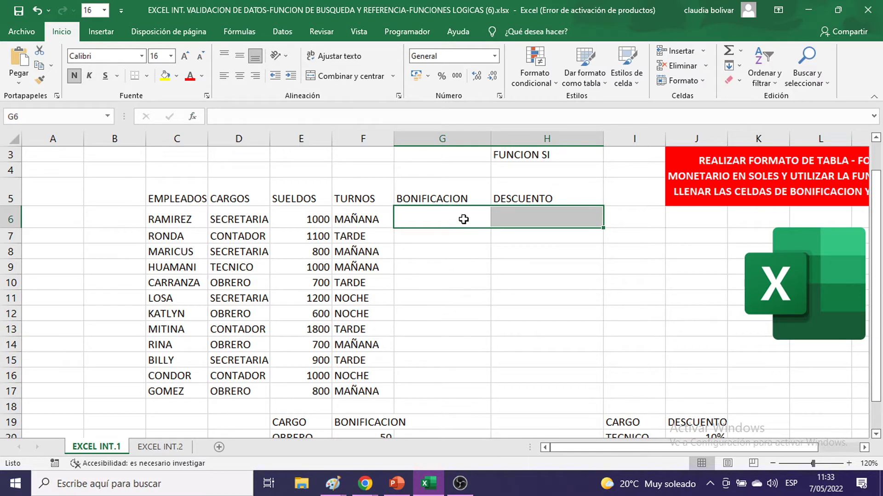
Check the bonus criteria in F20:F21 and the discount criteria in J20:J21 against the employee table, and return to G6.
scroll(461, 218, down, 2)
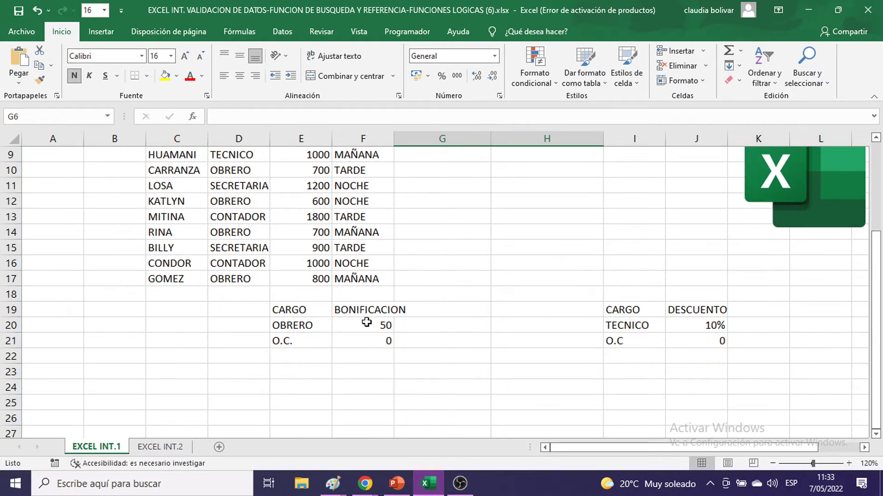
click(386, 326)
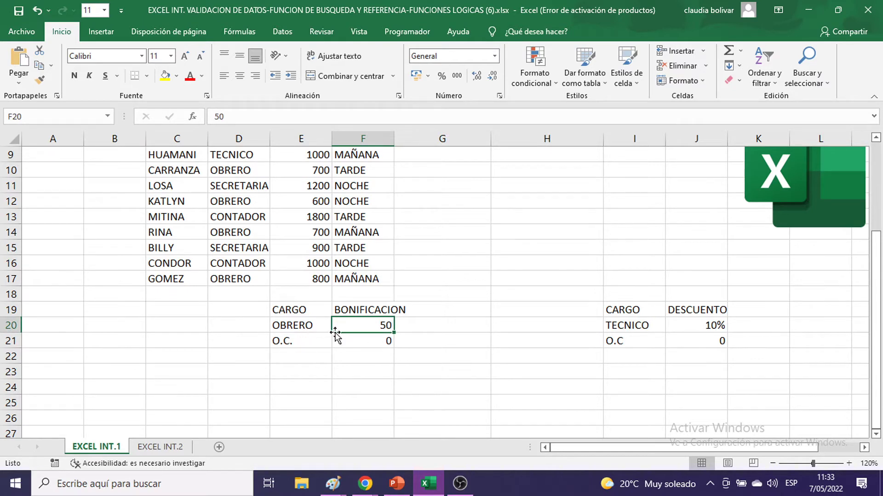
click(385, 340)
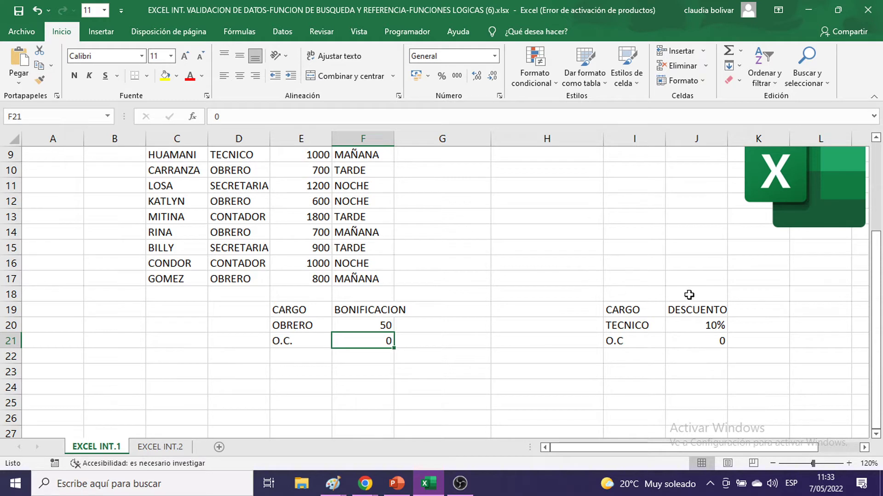
click(698, 327)
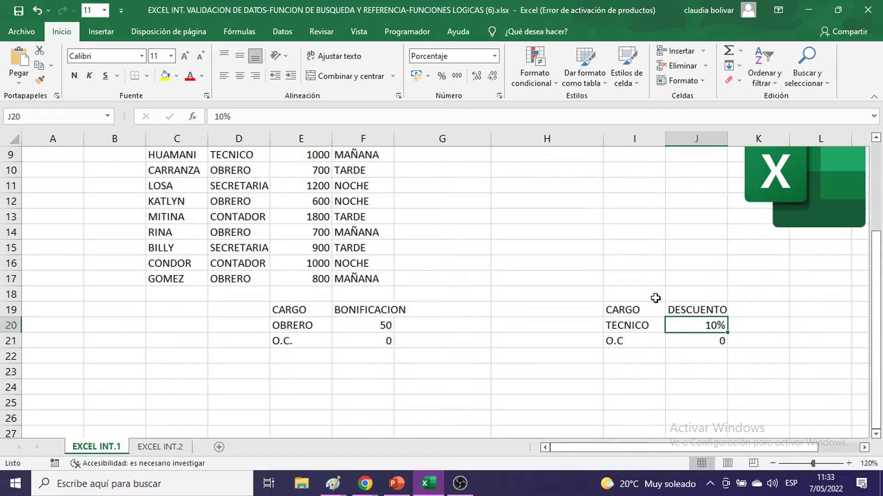
click(694, 341)
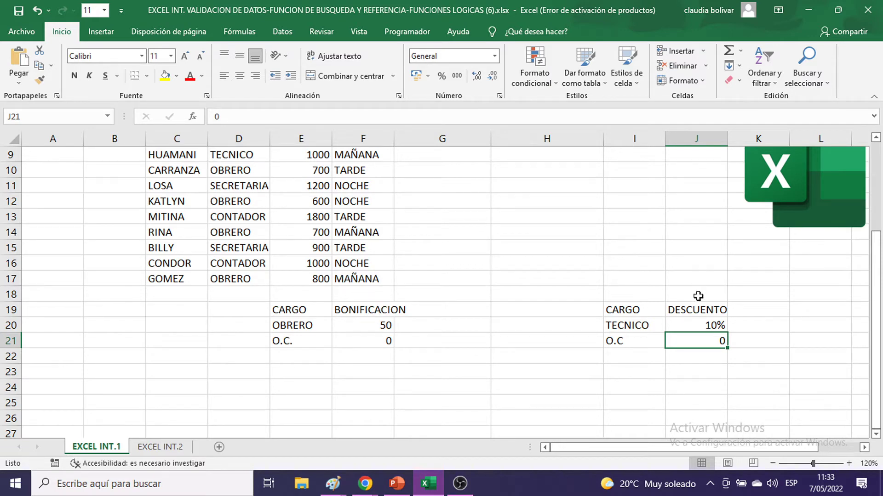
scroll(618, 290, up, 3)
scroll(619, 290, down, 3)
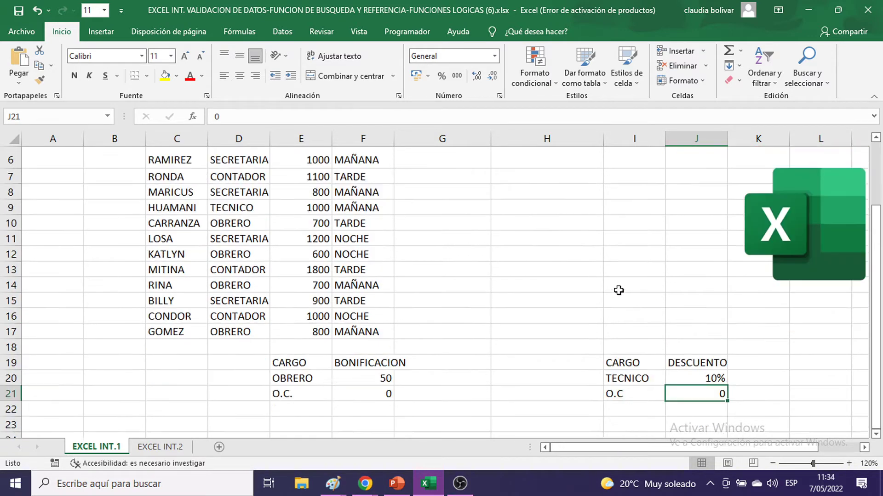
scroll(618, 290, up, 3)
click(446, 250)
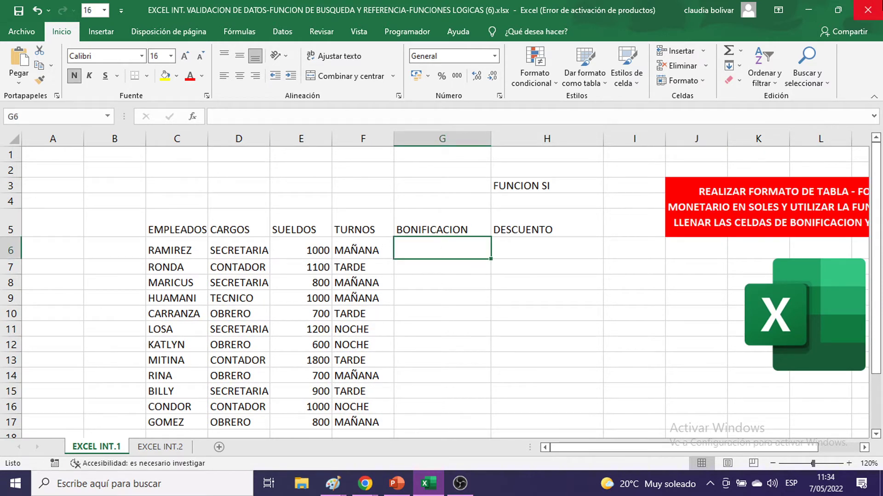
text(=)
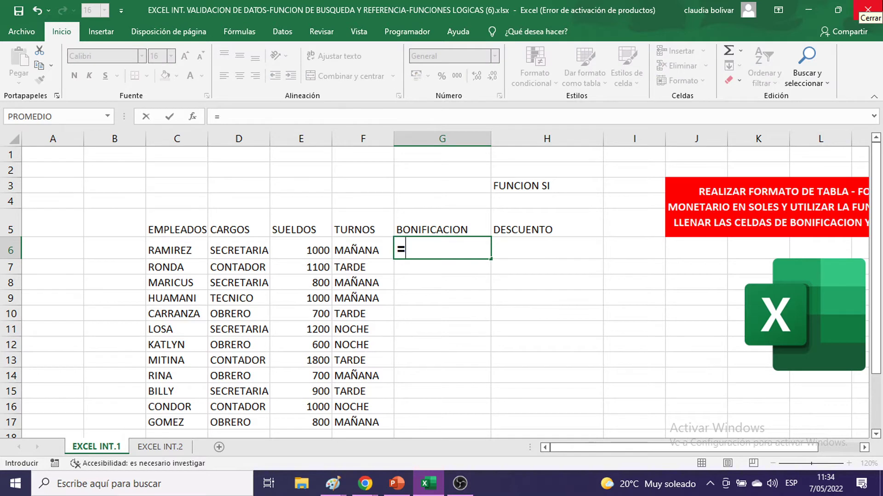
key(BackSpace)
key(Return)
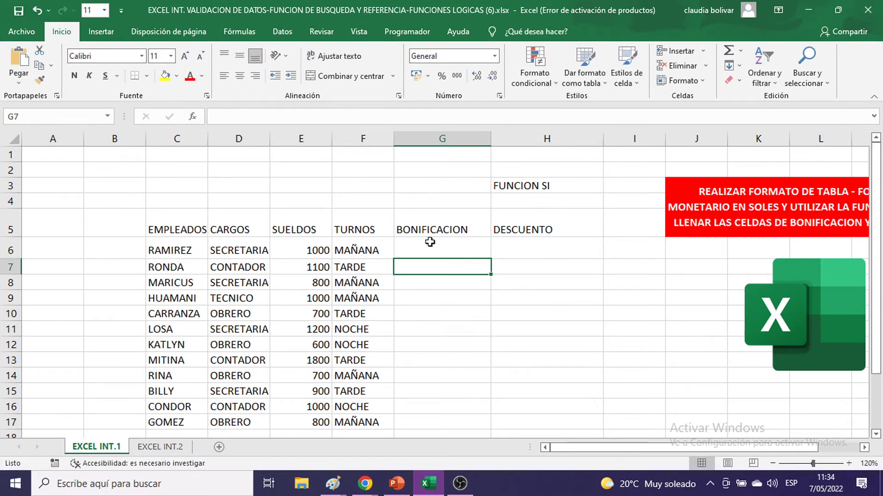
click(415, 247)
scroll(500, 267, down, 3)
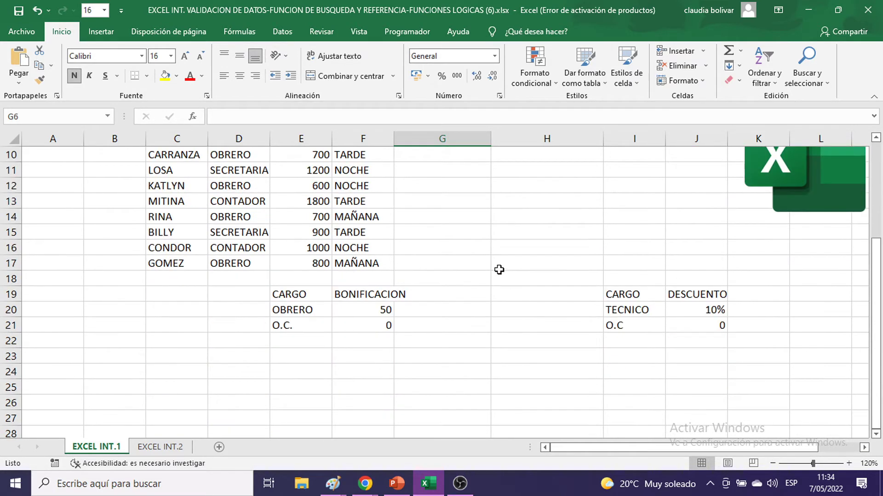
scroll(500, 268, up, 3)
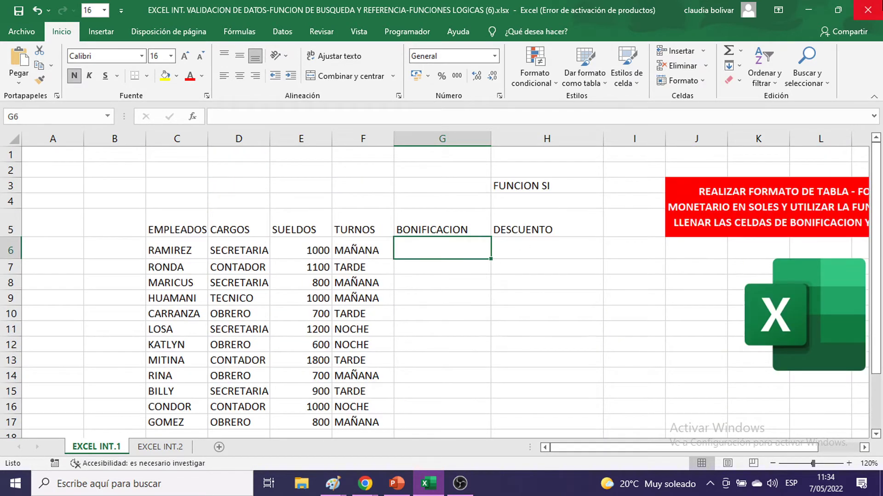
text(=si)
key(BackSpace)
key(BackSpace)
key(BackSpace)
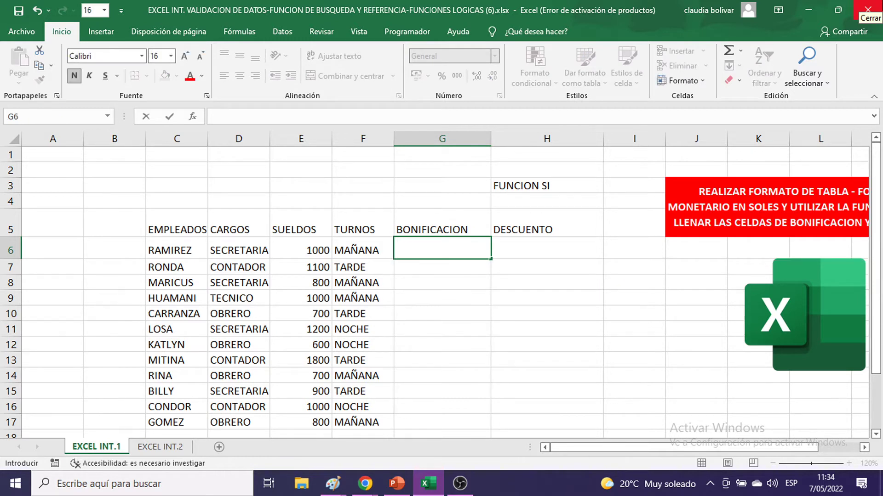
text(=SI)
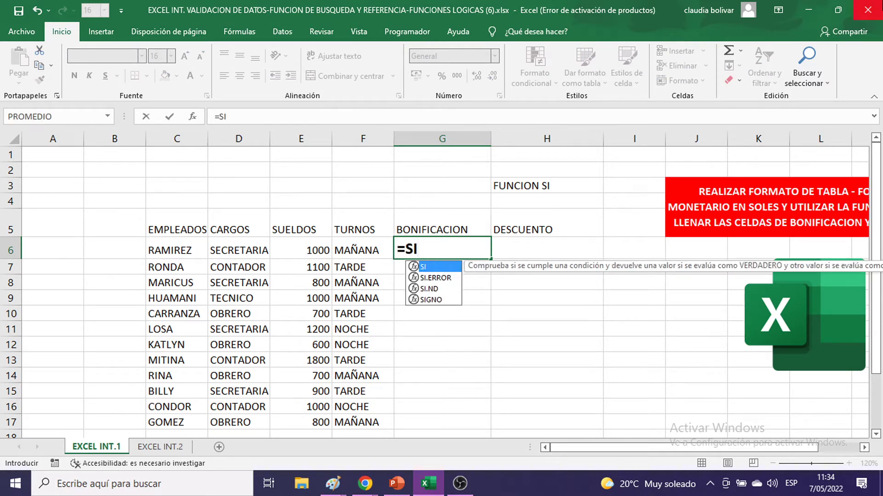
key(BackSpace)
key(BackSpace)
key(BackSpace)
key(Return)
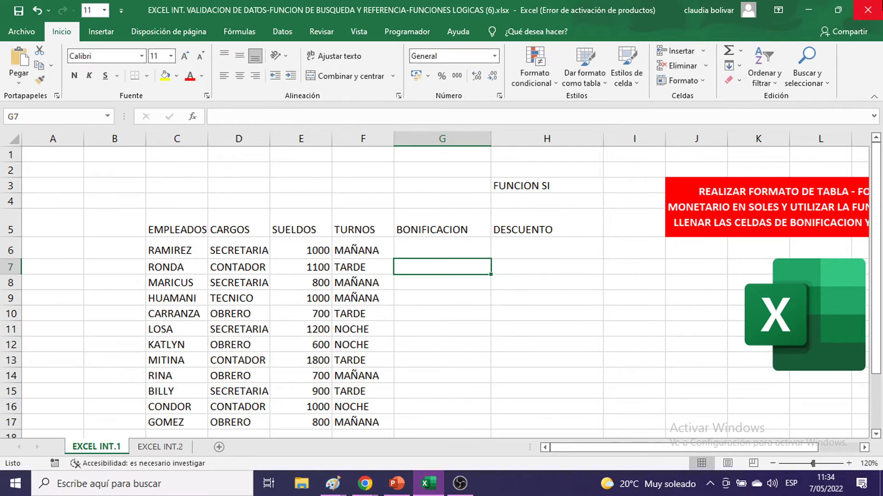
Try starting an SI formula in G6, the first BONIFICACION cell, with D6 as the cell to test.
click(849, 464)
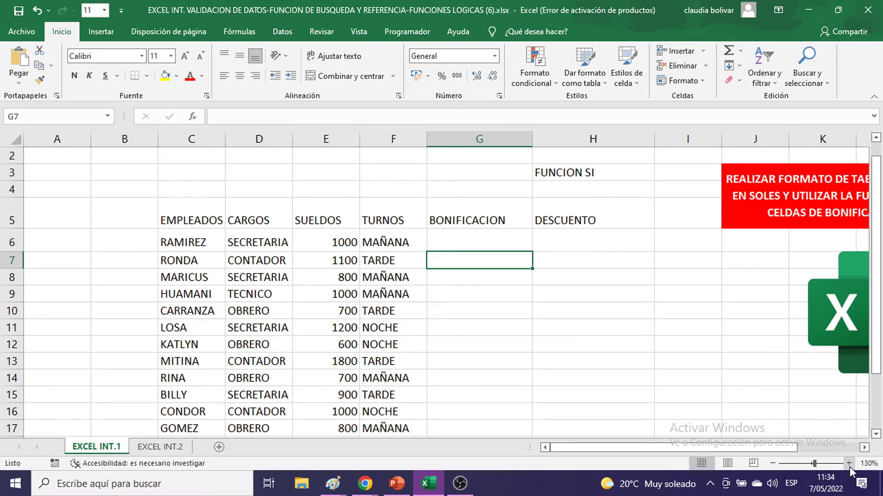
click(452, 237)
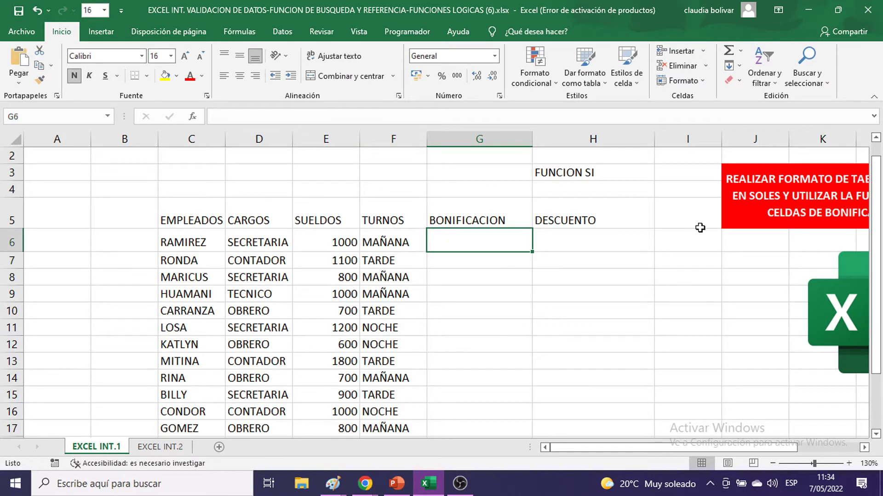
text(=SI)
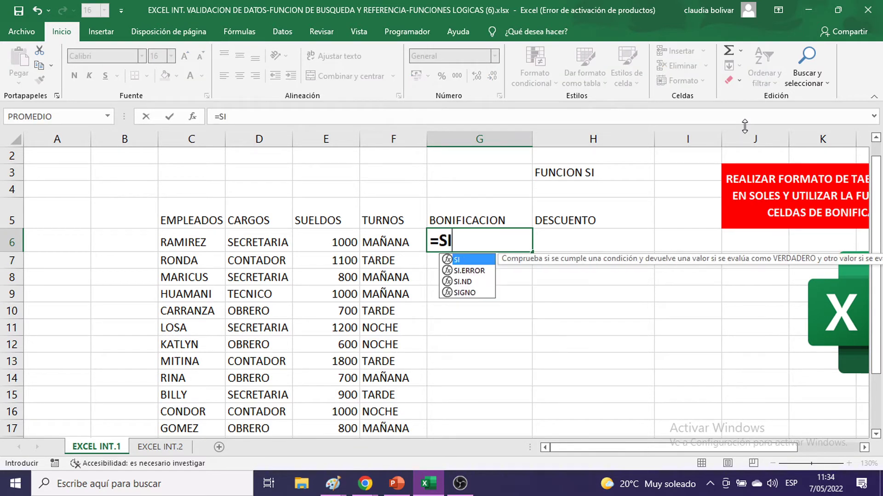
text(()
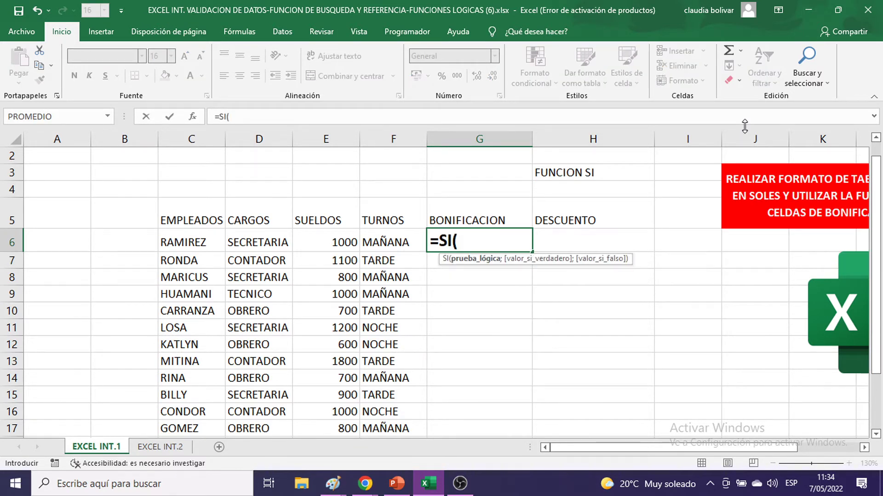
click(251, 241)
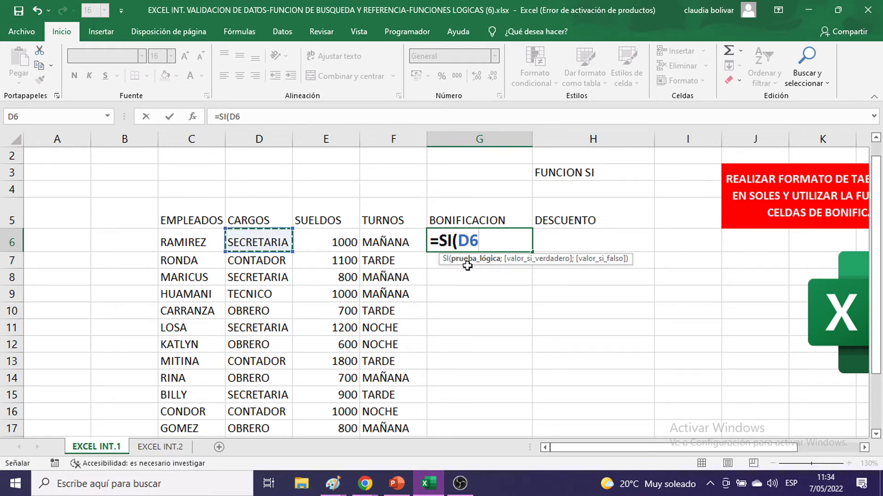
Switch to the untitled Paint drawing, paste the worksheet screenshot, examine the SI formula's prueba_lógica argument up close, and return to Excel.
mouse_move(333, 483)
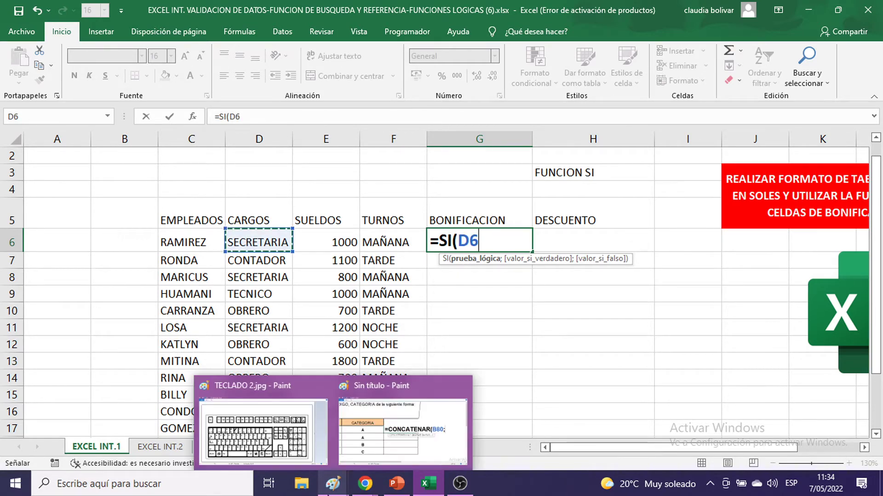
click(395, 395)
key(ctrl+v)
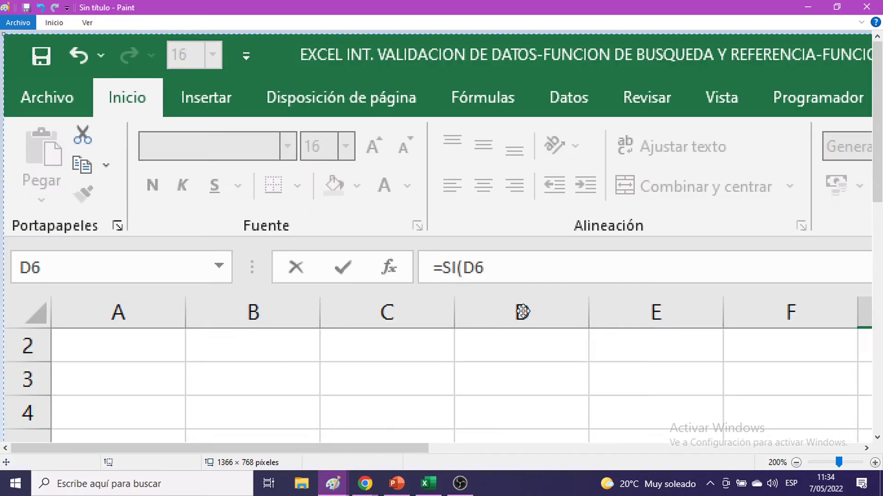
drag(522, 312, 432, 185)
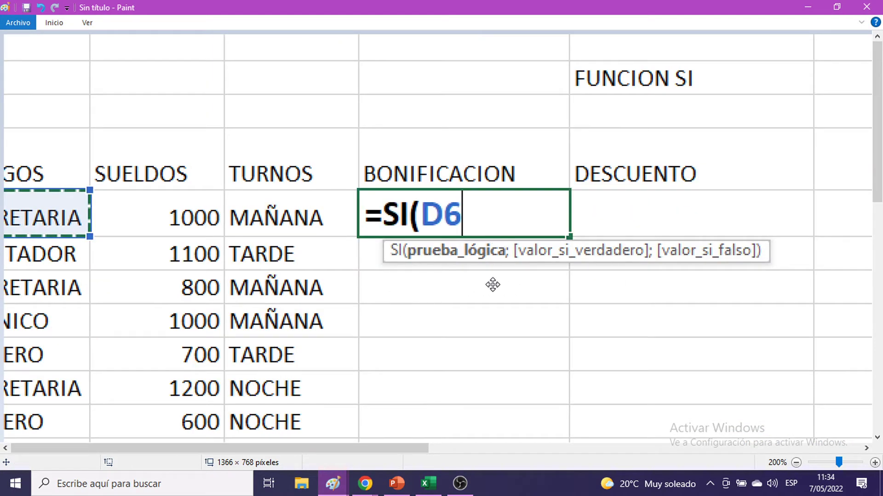
drag(418, 292, 550, 264)
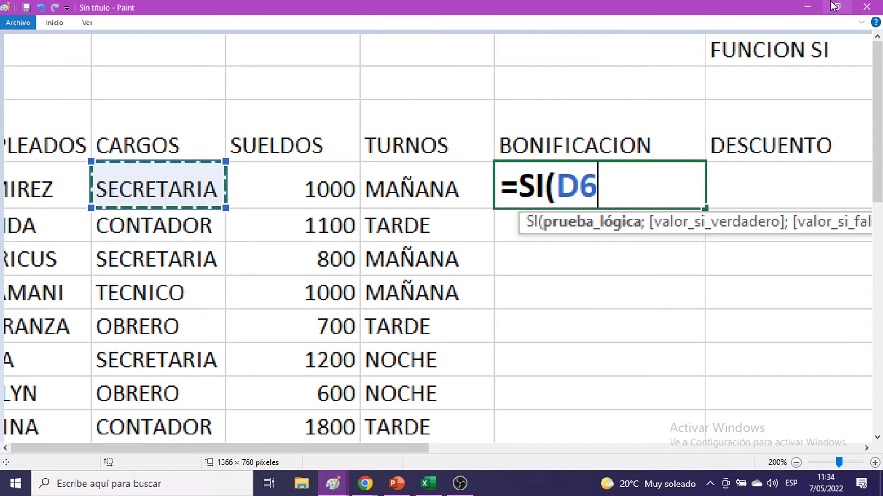
click(808, 6)
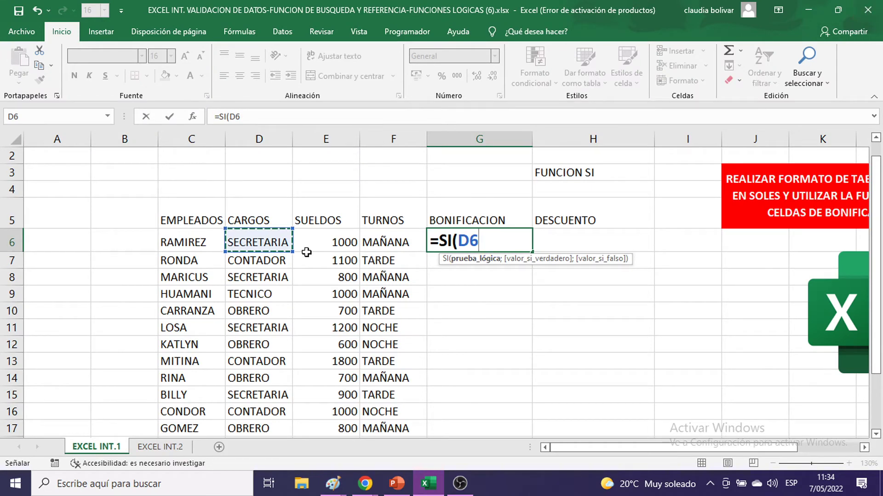
Try completing the logical test in G6's SI formula by comparing D6 with "OBRERO".
text(=)
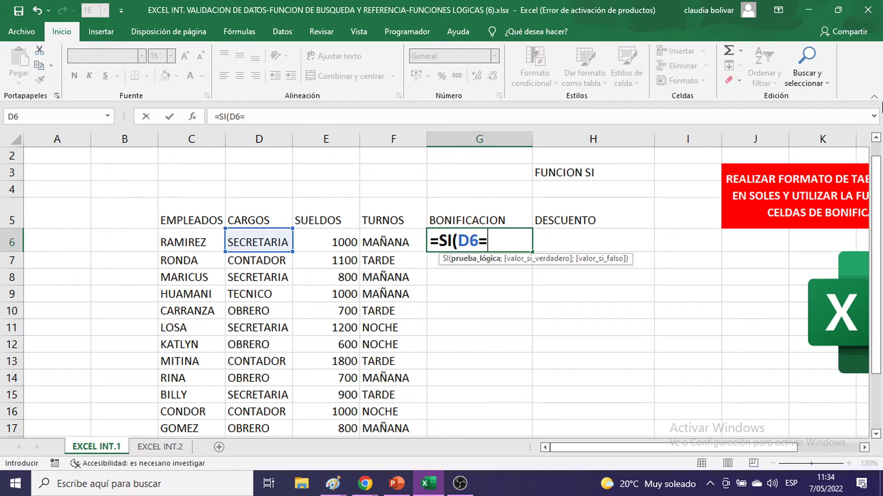
scroll(299, 338, down, 3)
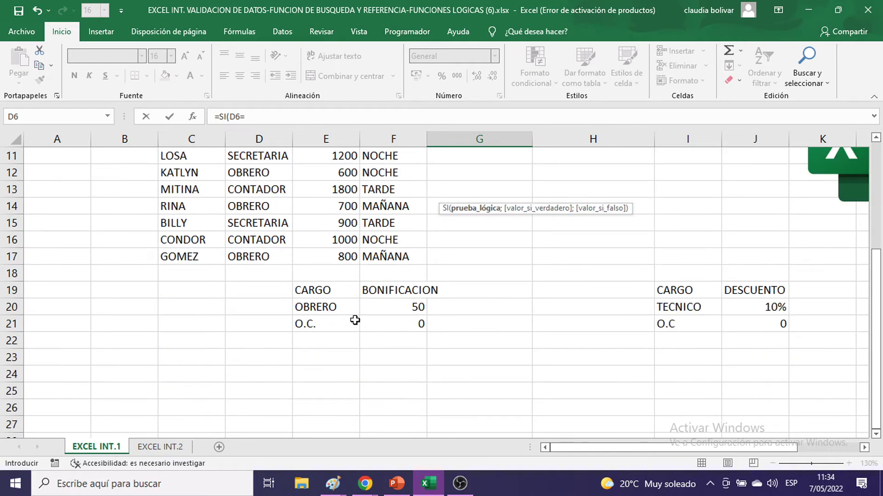
scroll(390, 307, up, 3)
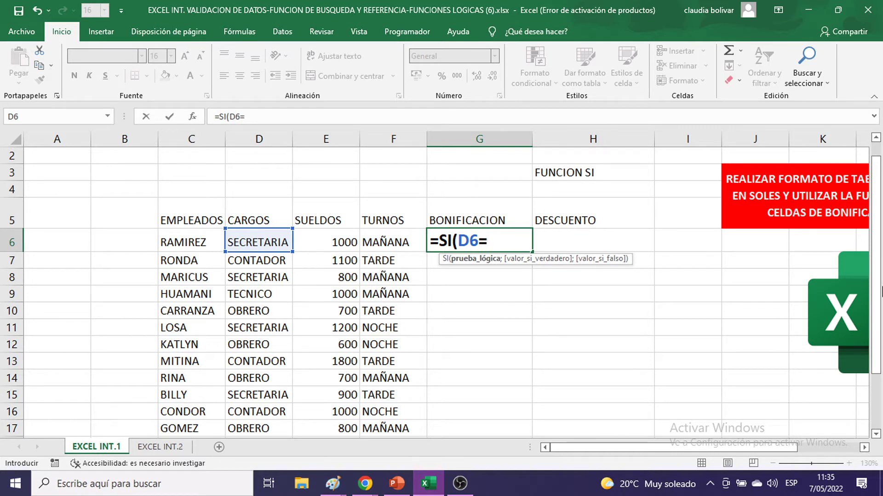
text("OBRE)
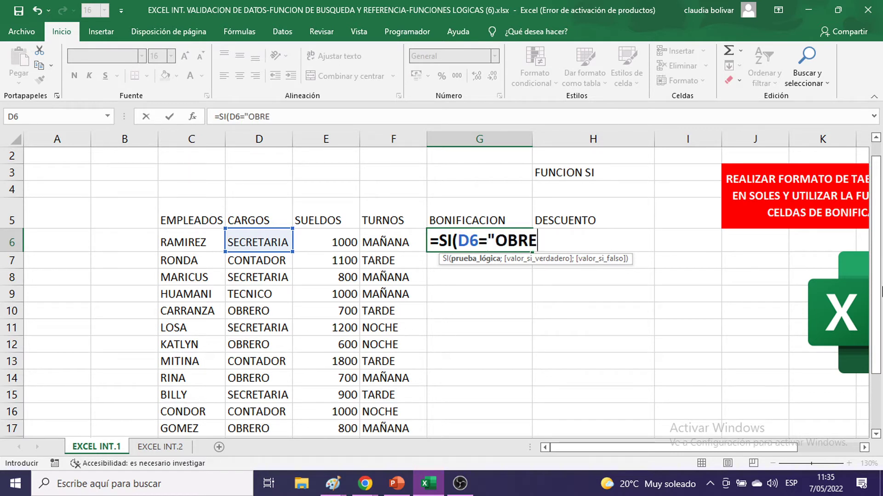
text(RO)
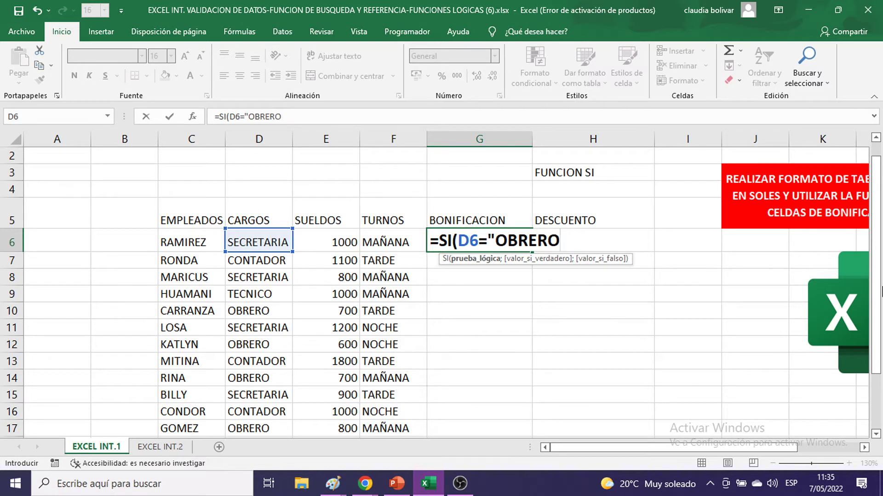
text(")
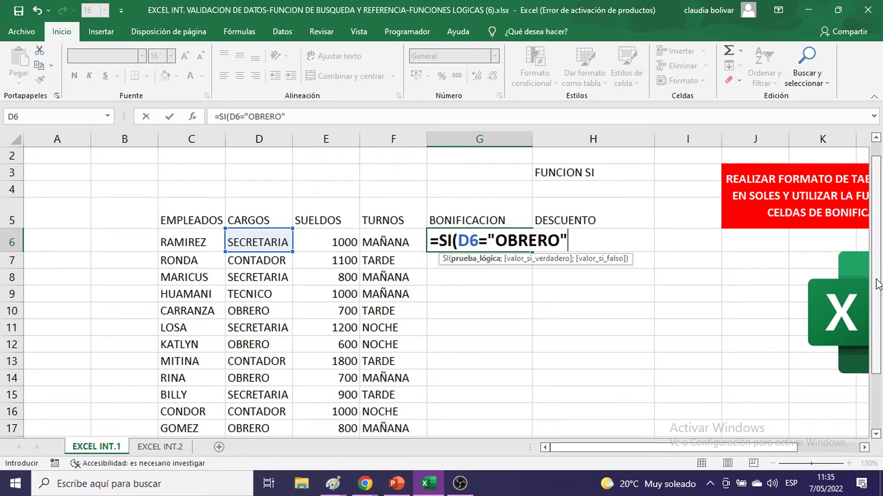
Try 50 as the true value and 0 as the false value in G6's SI formula, and discard the entry.
text(;)
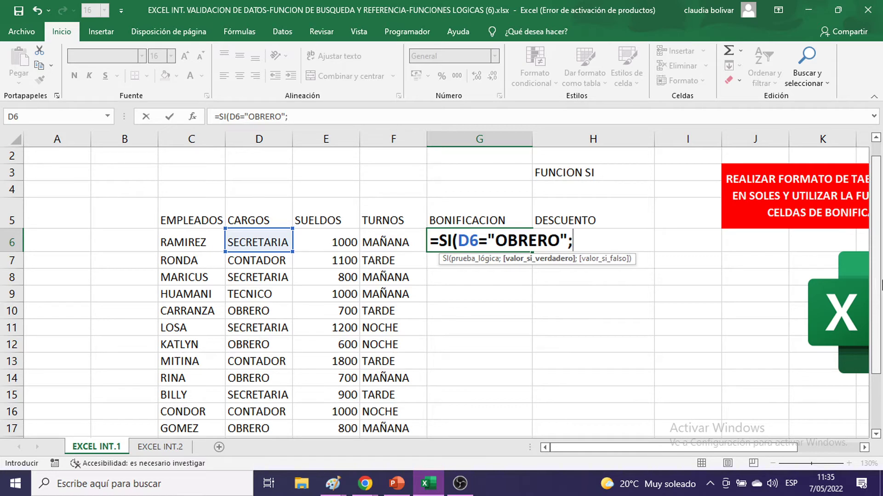
scroll(506, 342, down, 2)
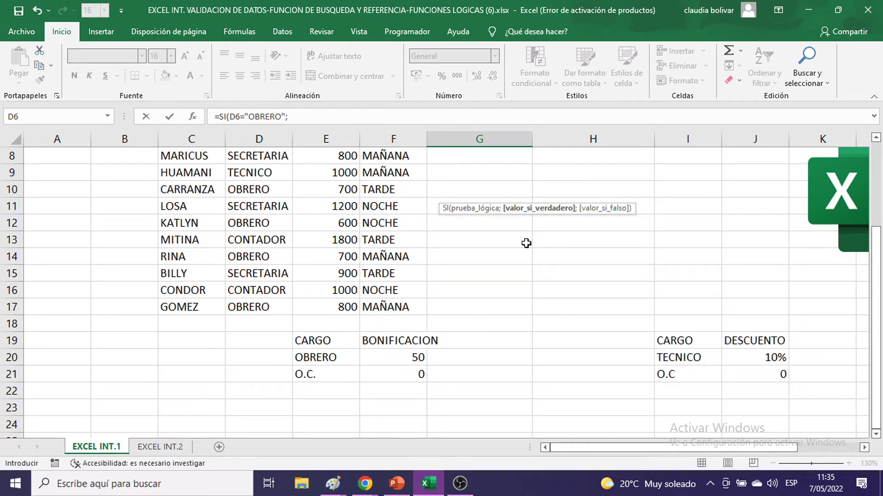
scroll(527, 243, up, 2)
text(50;)
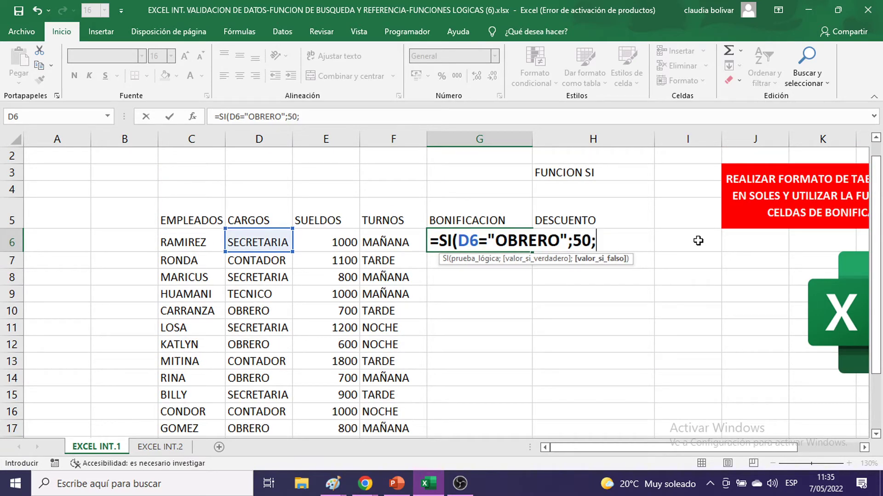
text(0)
text())
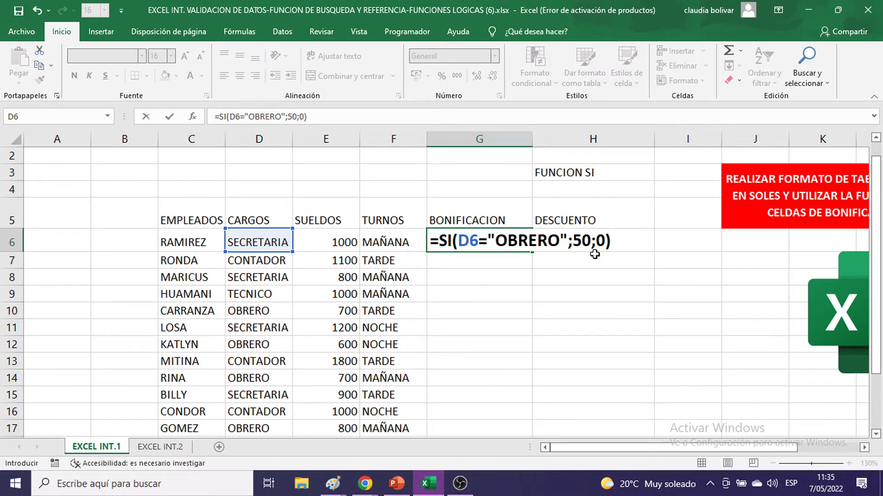
key(Escape)
Review the BONIFICACION criteria in E19:F21 and the DESCUENTO criteria in I19:J21.
scroll(336, 292, down, 3)
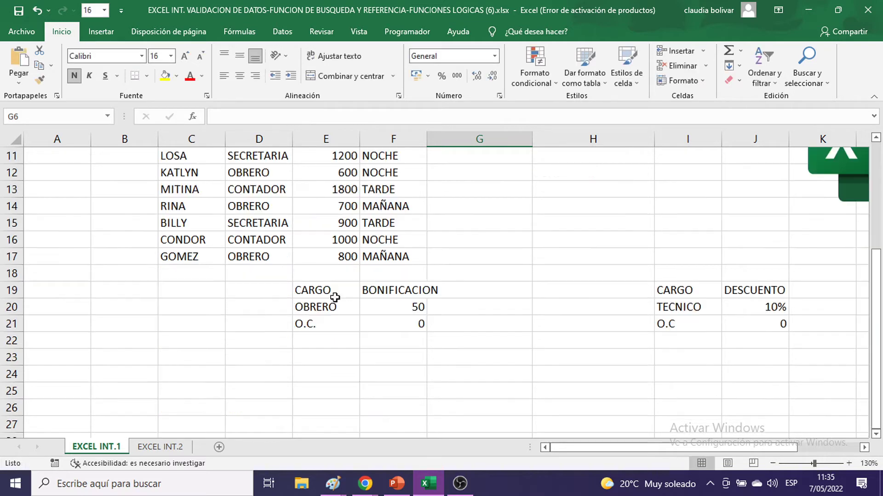
drag(326, 298, 373, 319)
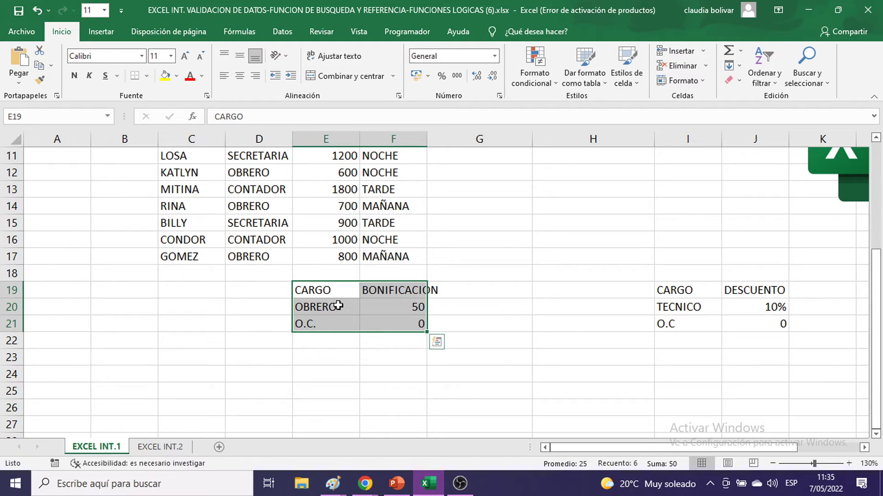
click(393, 324)
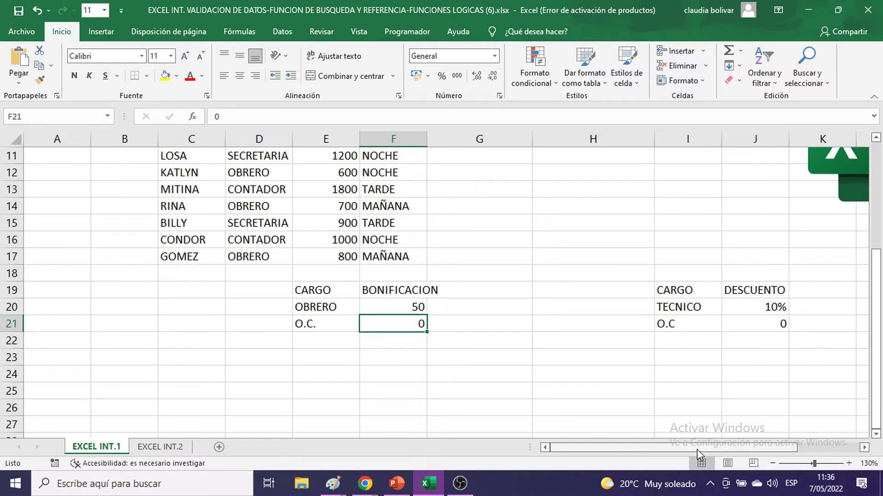
scroll(699, 455, right, 2)
click(608, 326)
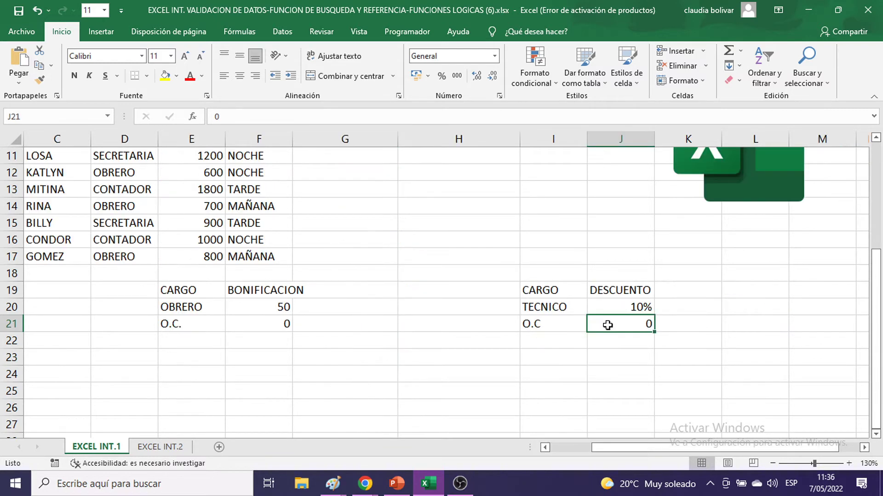
Start an SI formula in cell G6 for the first employee's BONIFICACION.
scroll(361, 267, up, 3)
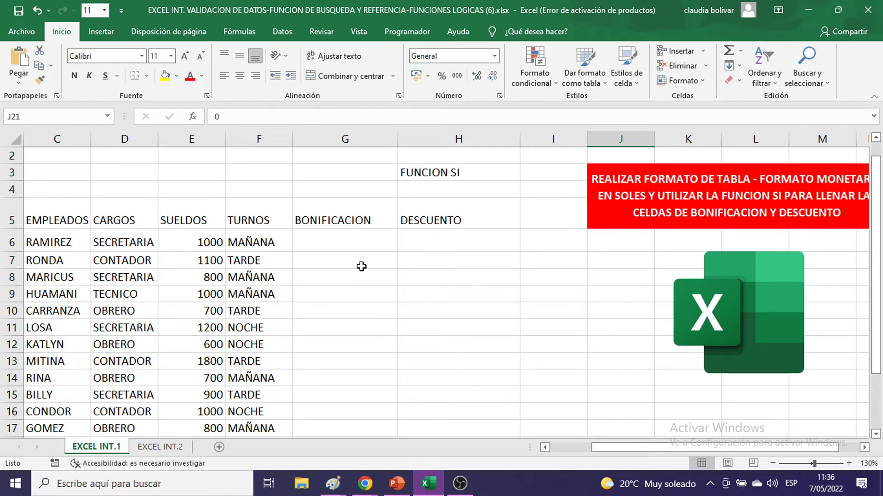
click(345, 242)
text(=SI()
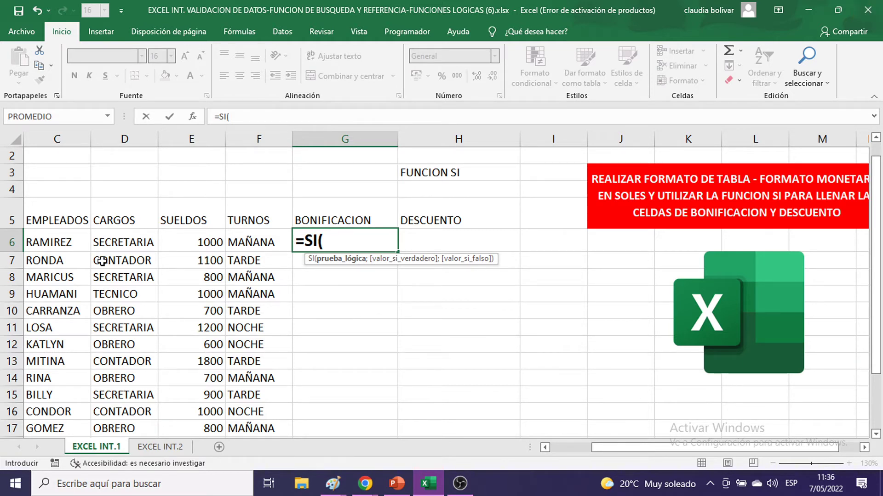
Complete the SI formula in G6 as =SI(D6="OBRERO";50;0) to compute the first employee's bonus.
click(112, 243)
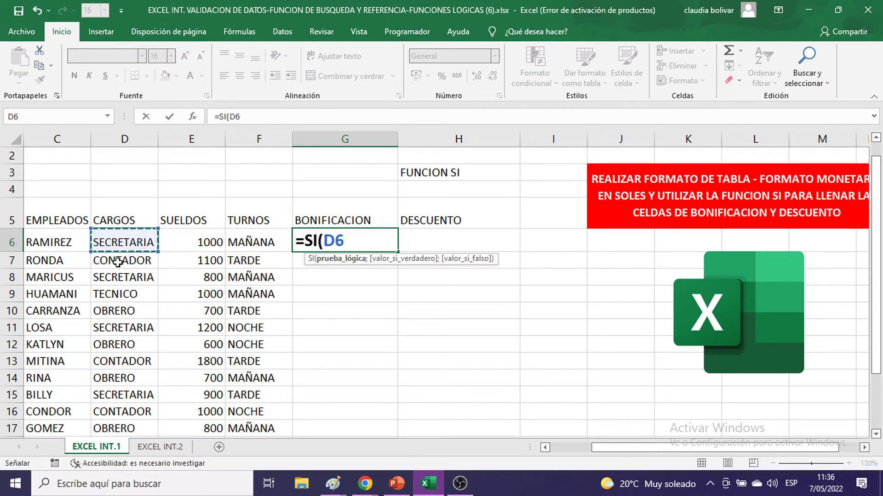
text(=)
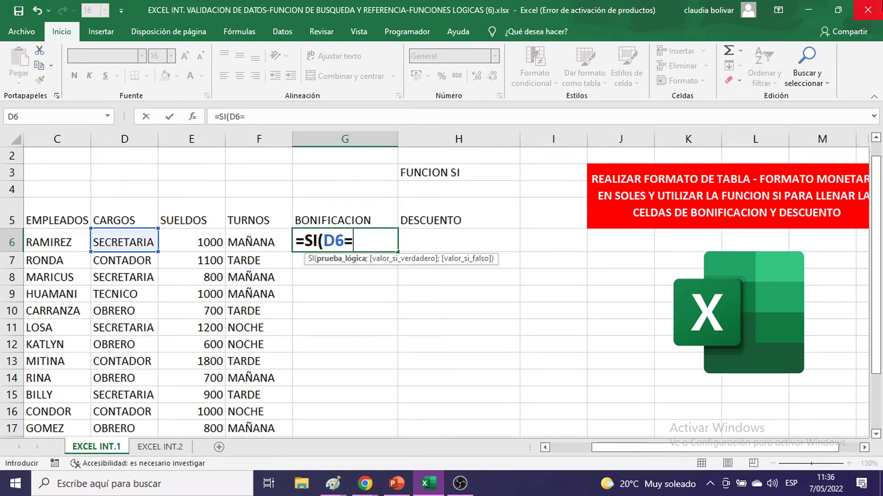
text("OBRERO)
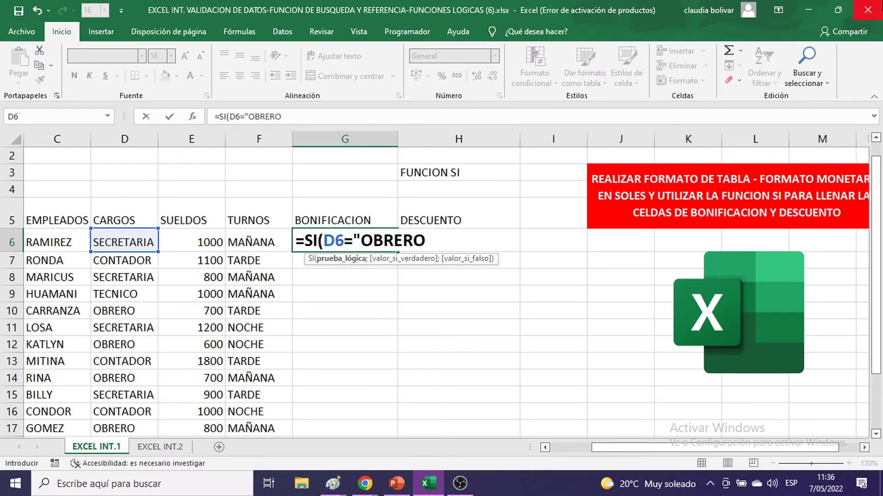
text(")
text(;)
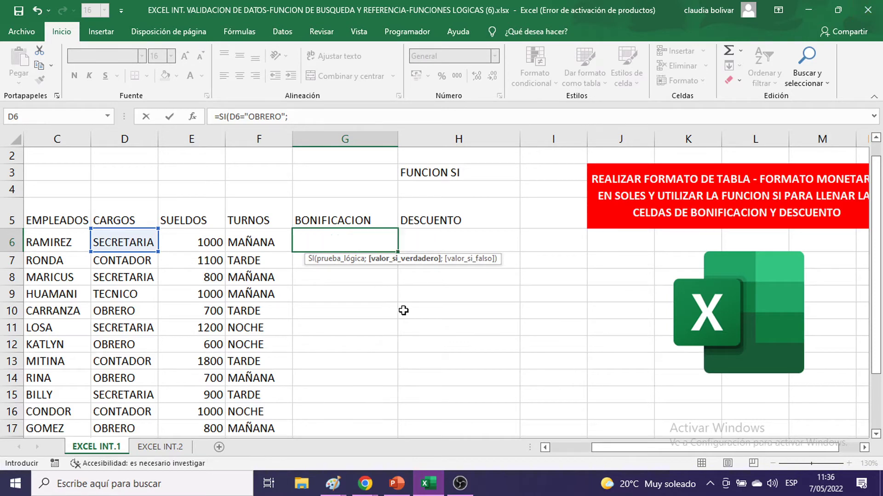
scroll(387, 309, down, 4)
scroll(416, 262, up, 4)
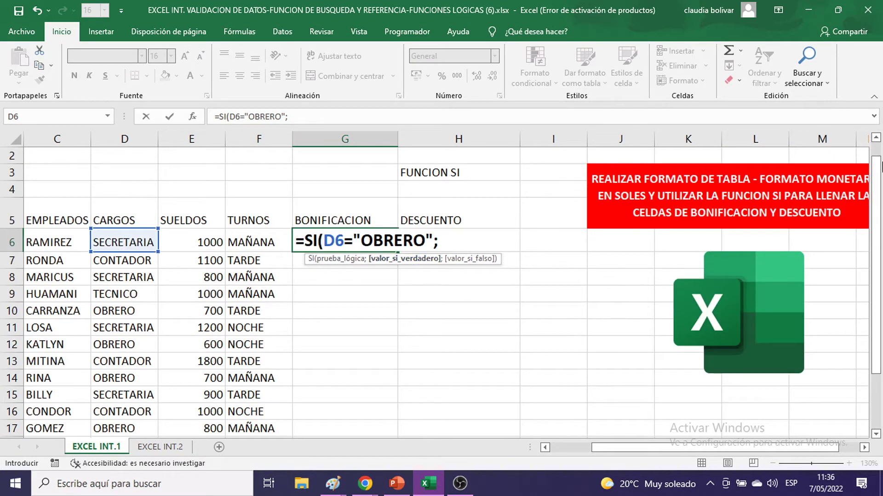
text(50;)
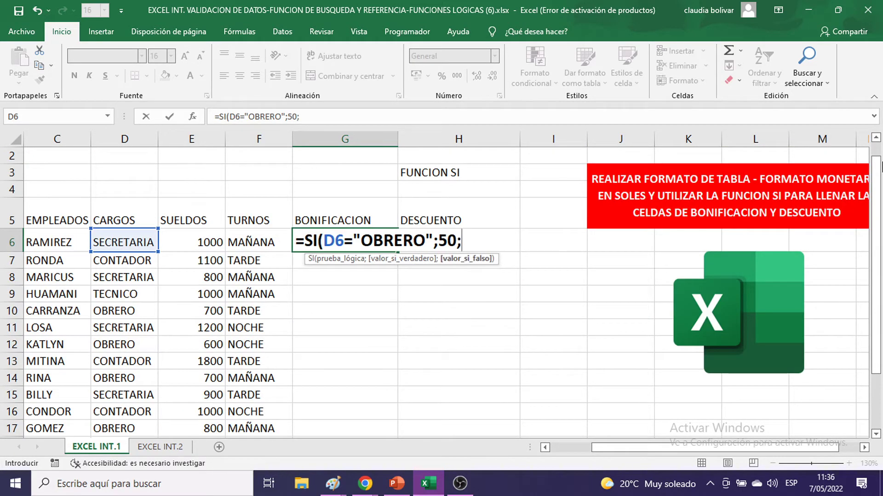
text(0))
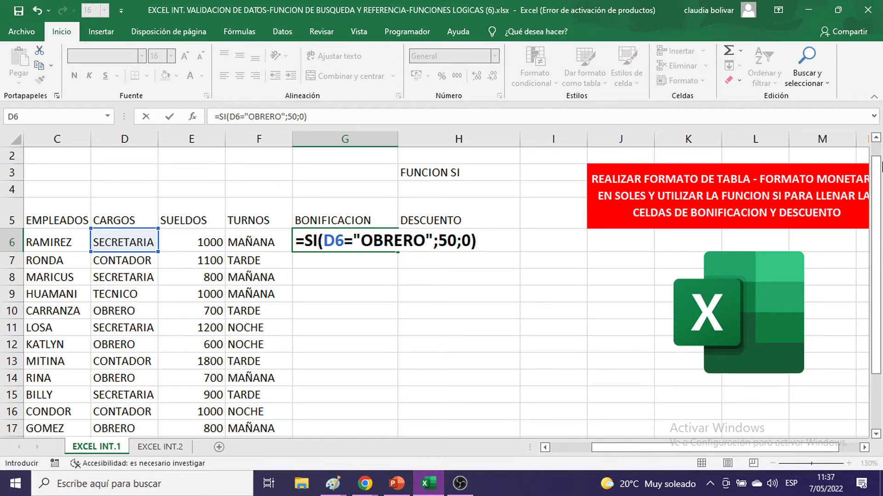
key(Return)
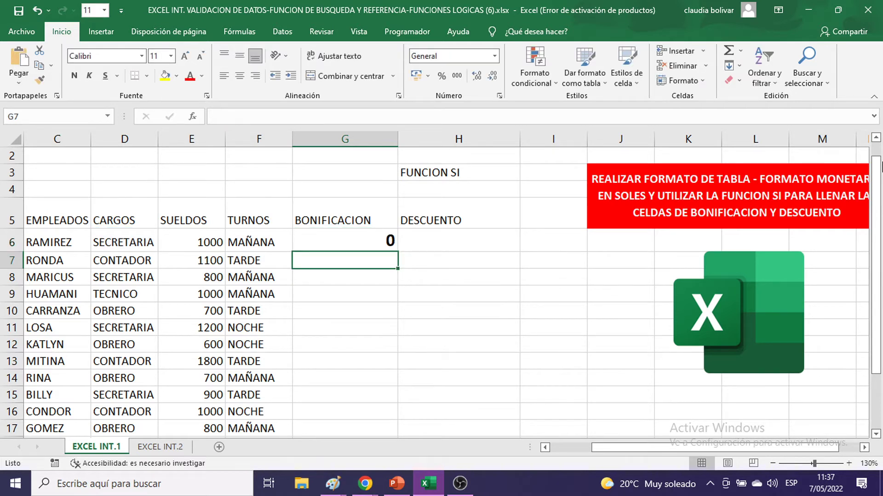
Review the bonus formula in G6 and fill it down the BONIFICACION column to G17.
double_click(346, 248)
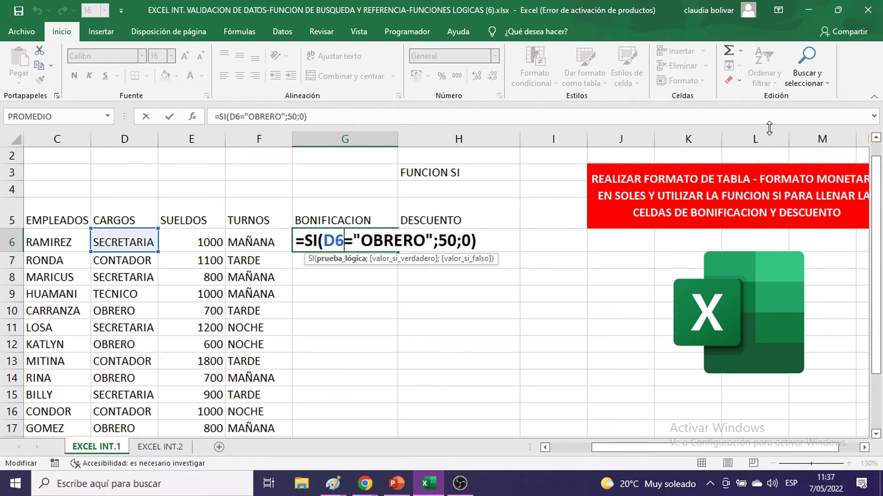
key(Return)
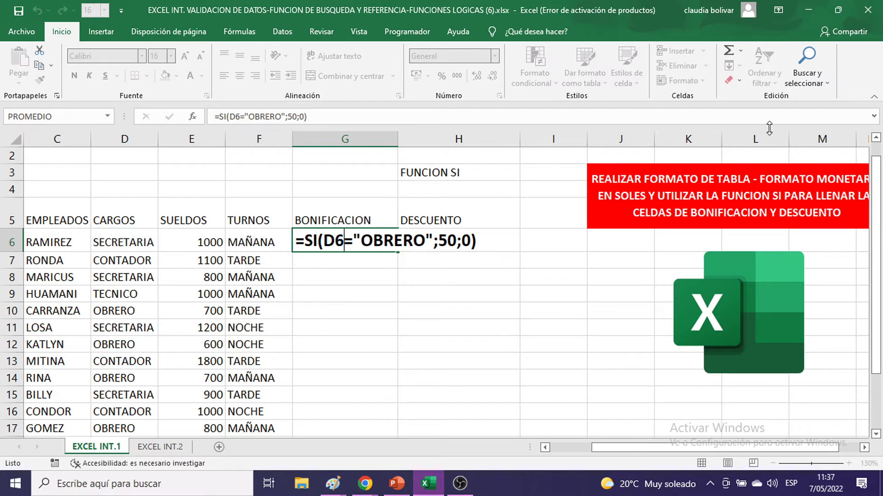
click(349, 242)
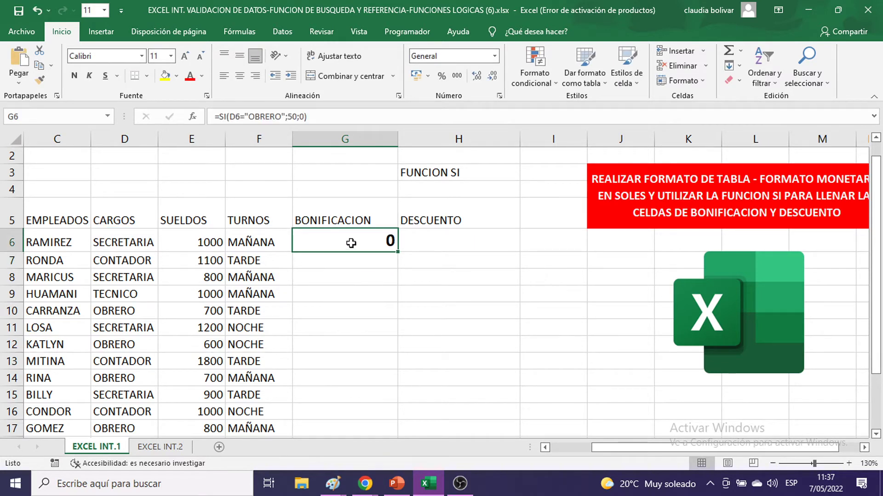
drag(401, 254, 396, 338)
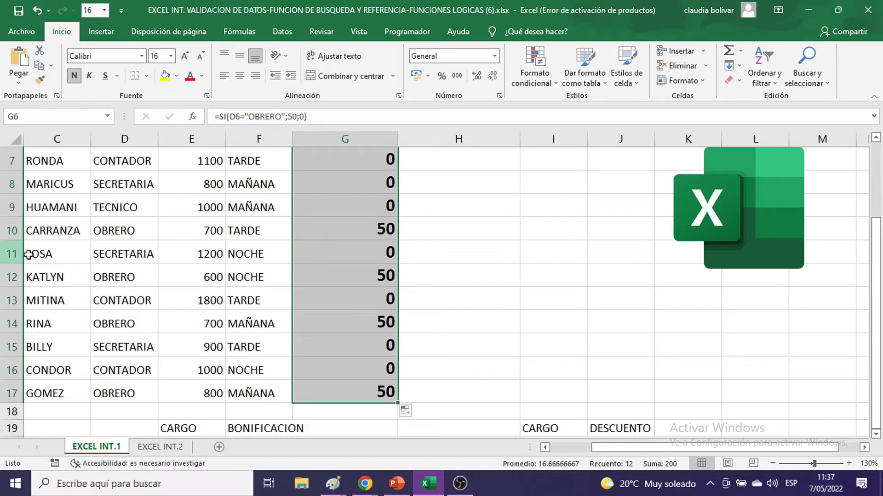
Test the bonus formula by changing the job title in D11 to OBRERO.
click(120, 249)
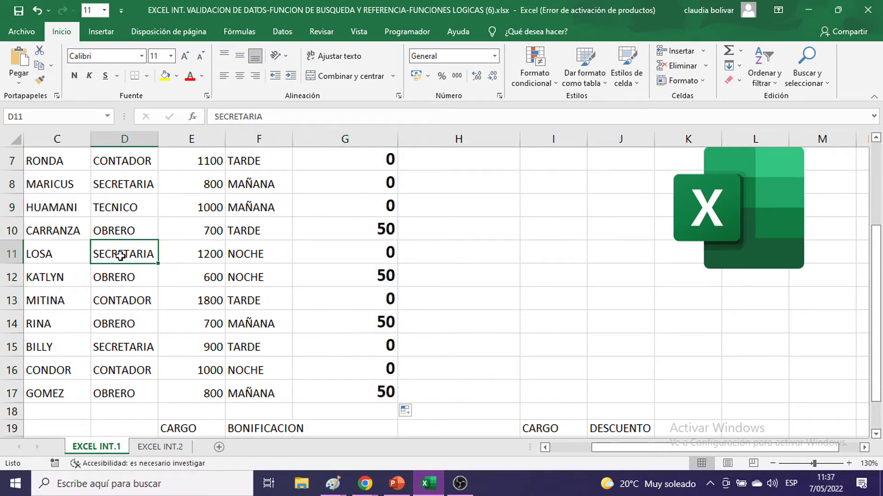
text(OBRERO)
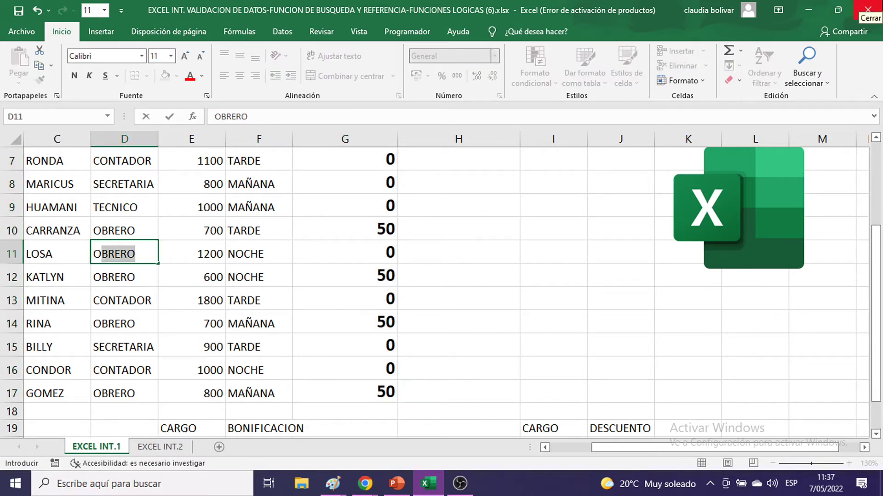
key(Return)
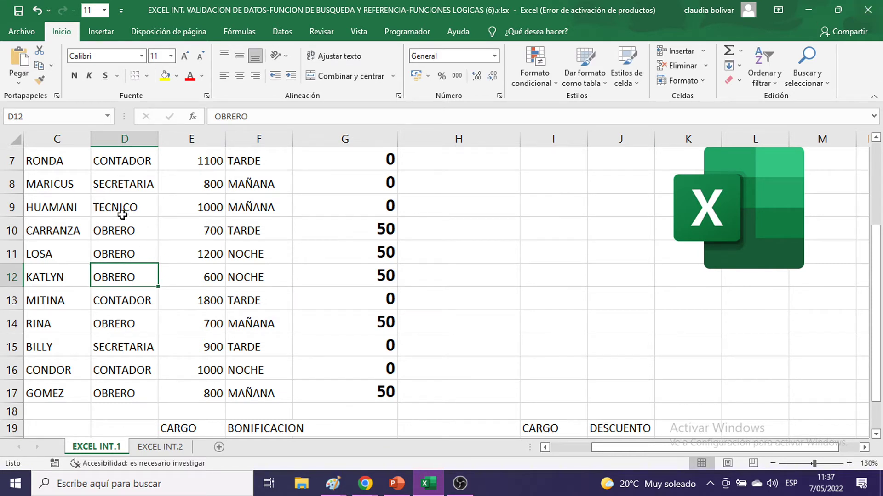
Undo the job title change in D11 and the formula fill in the BONIFICACION column.
key(ctrl+z)
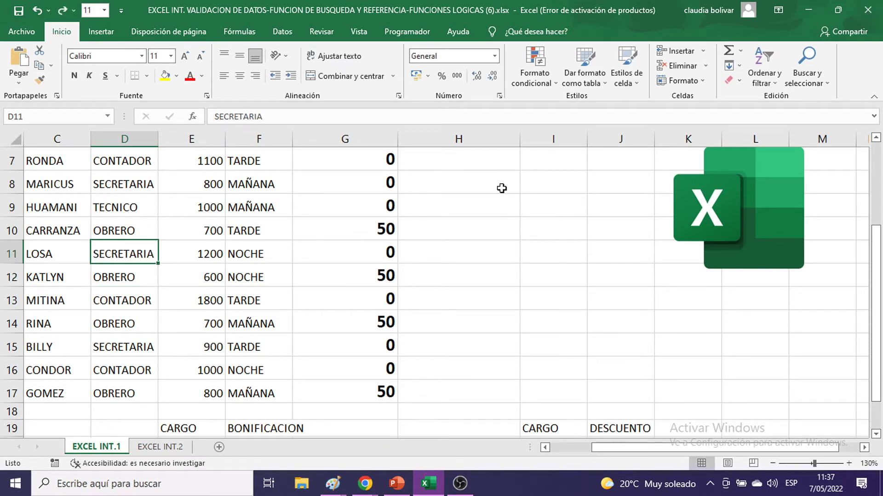
key(ctrl+z)
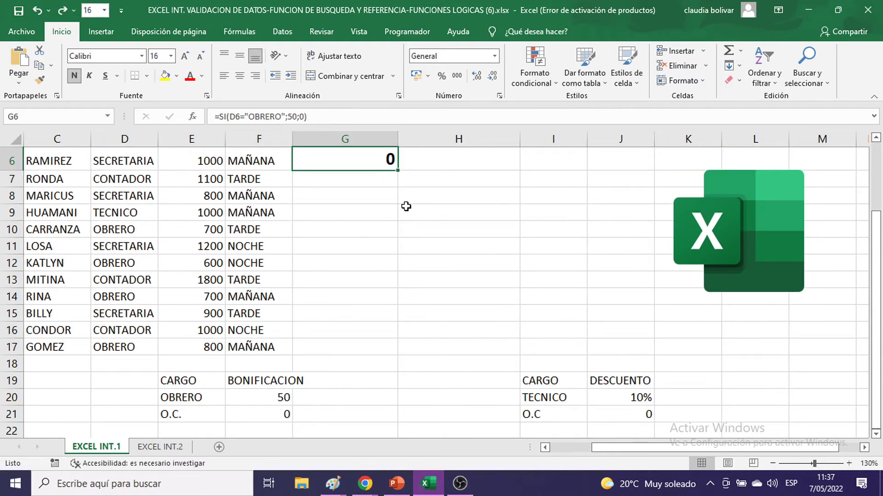
scroll(404, 205, up, 1)
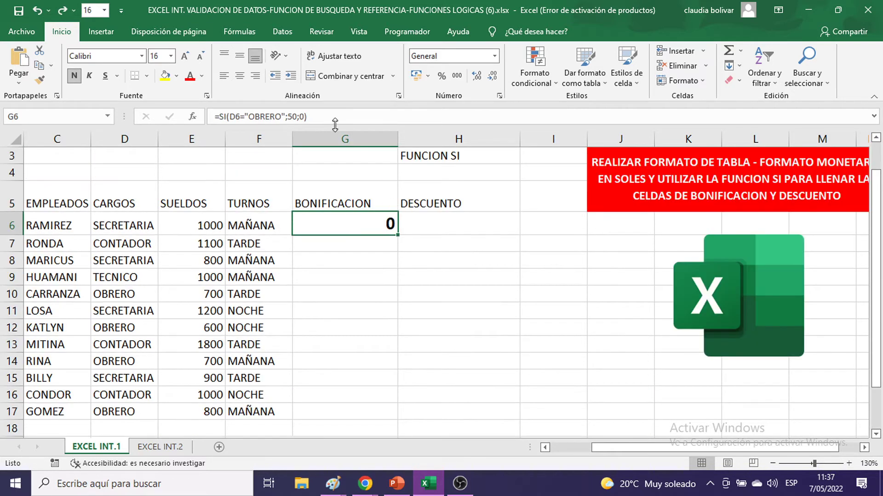
Try font sizes 11 and 12 on the bonus result in G6, and undo the size changes.
click(171, 57)
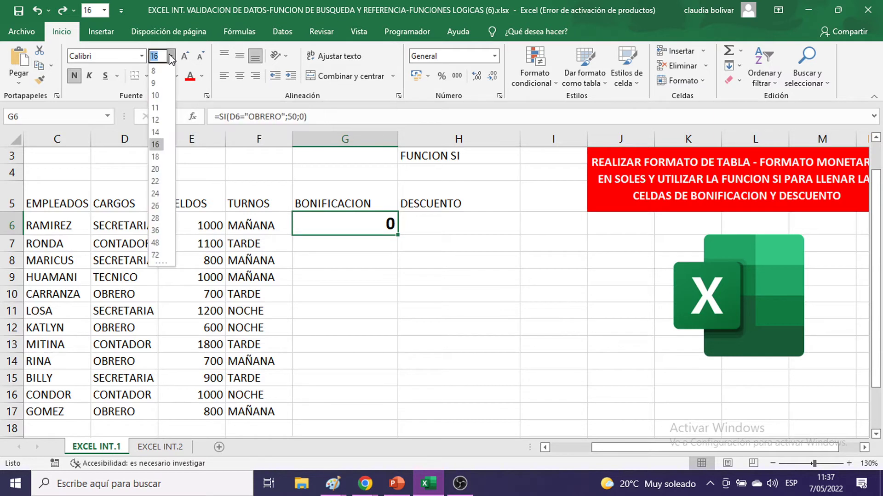
click(156, 109)
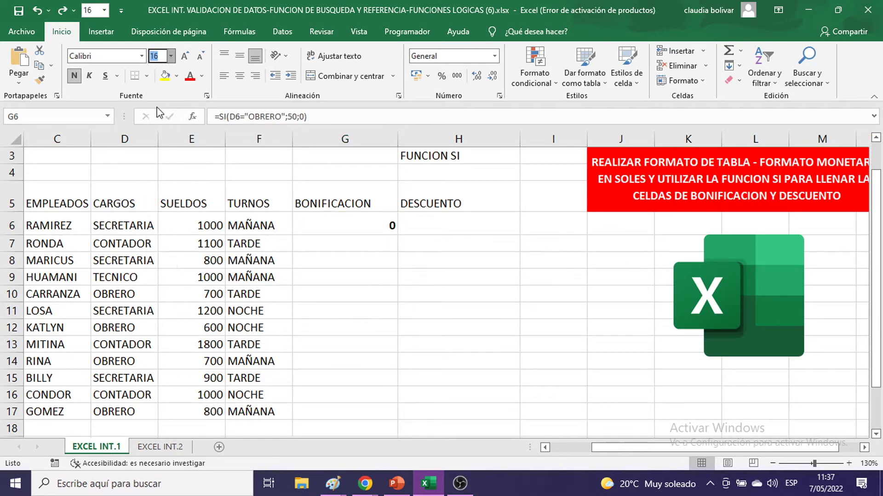
click(171, 56)
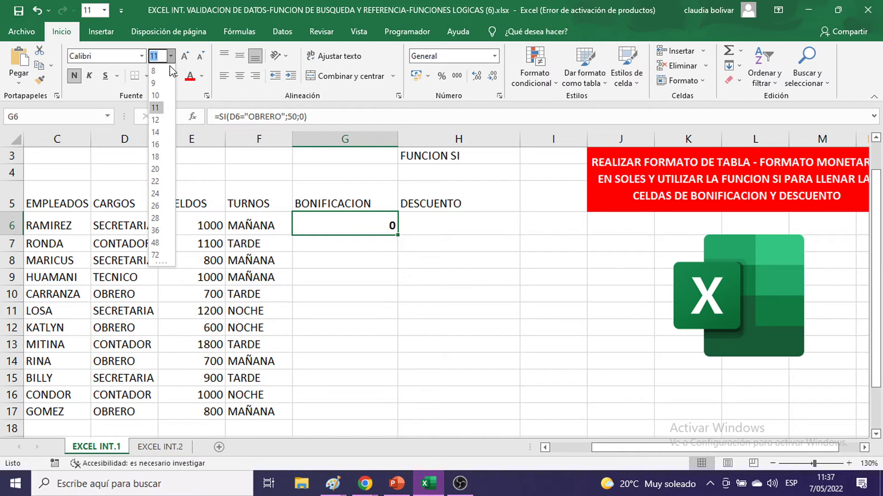
click(155, 119)
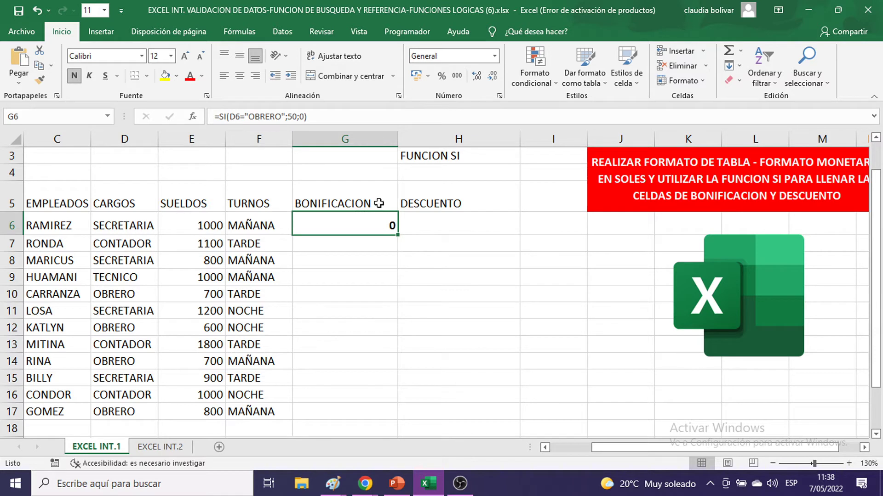
key(ctrl+z)
Replace the formula in G6 with =SI(D6=$D$10;50;0), using an absolute reference to the OBRERO cell.
key(Delete)
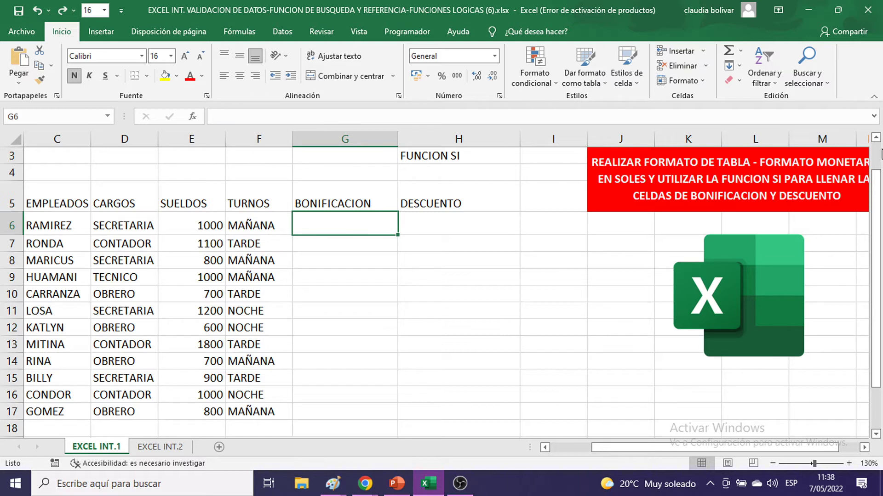
text(=SI()
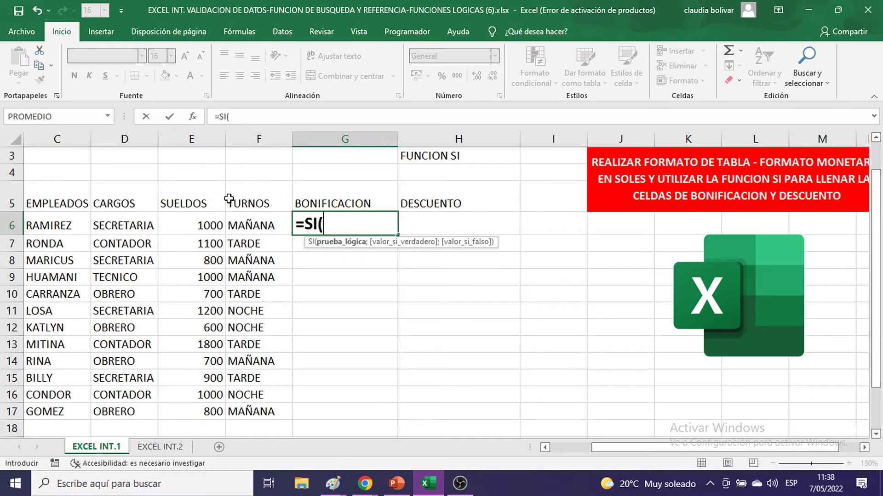
click(138, 225)
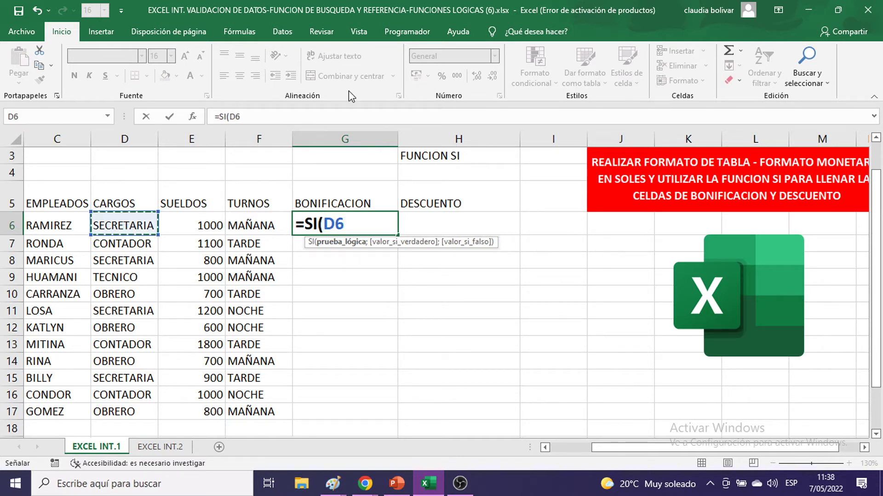
text(=)
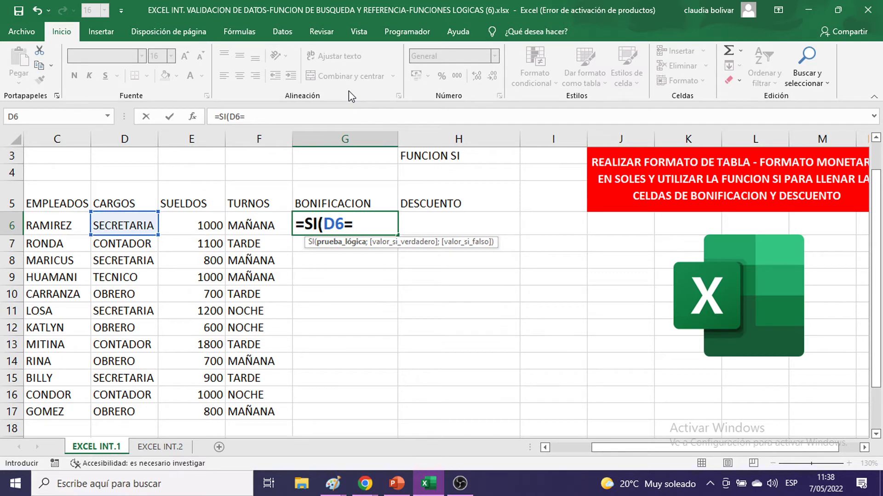
click(113, 297)
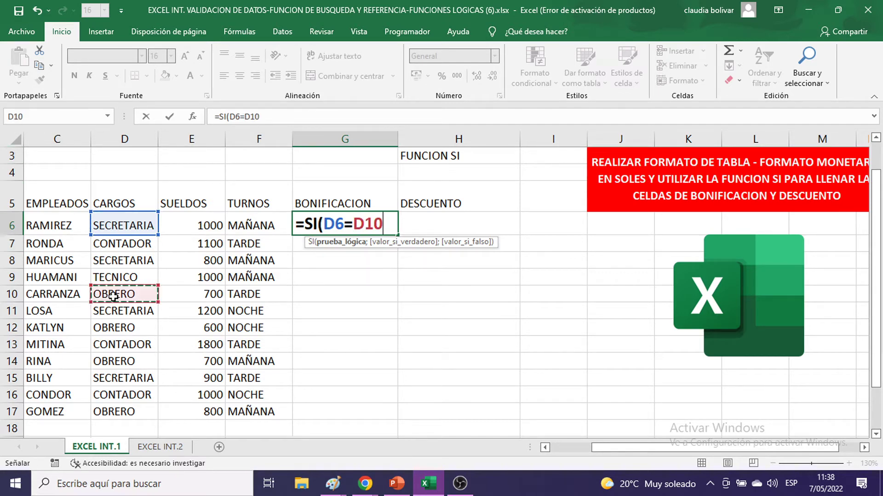
scroll(118, 304, down, 3)
scroll(174, 290, up, 3)
key(F4)
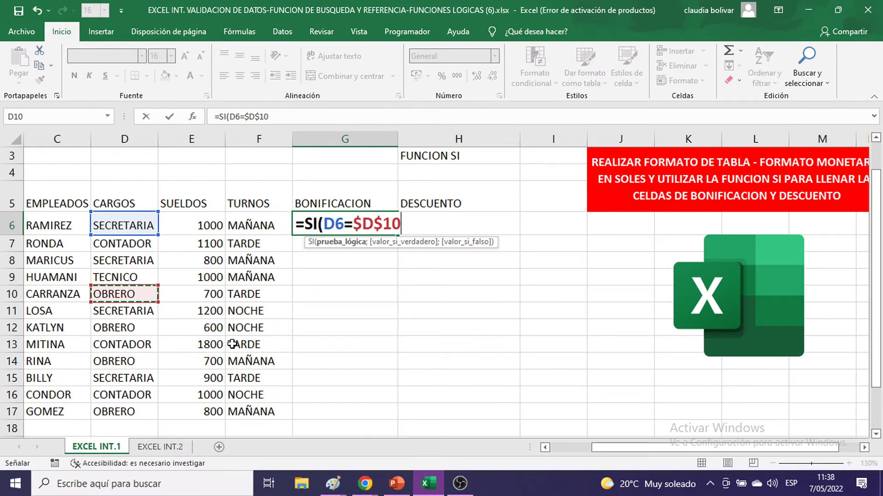
text(;)
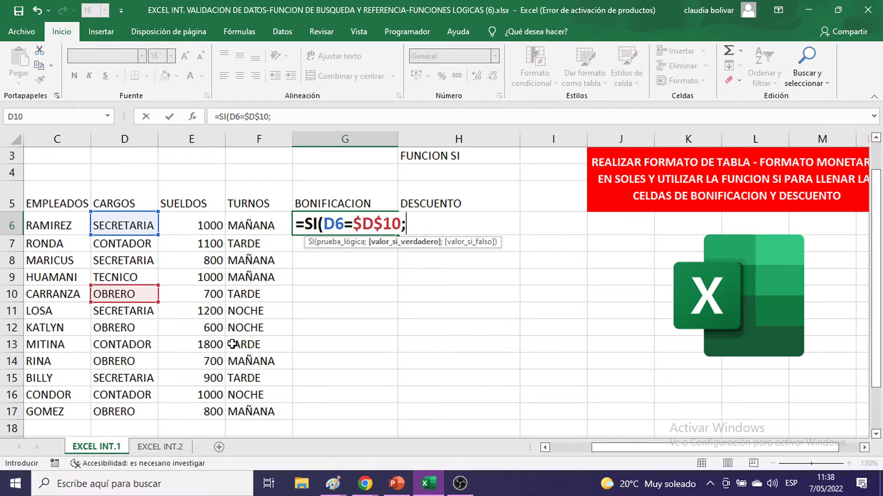
text(50;)
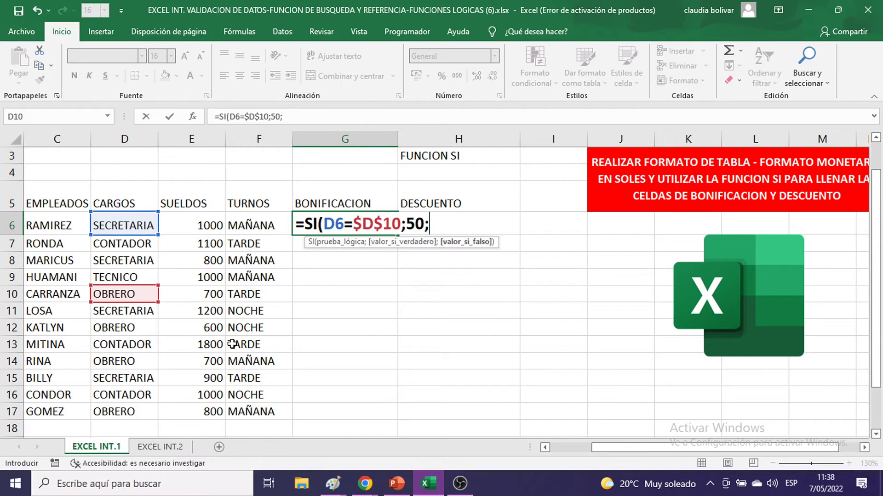
text(0))
key(Return)
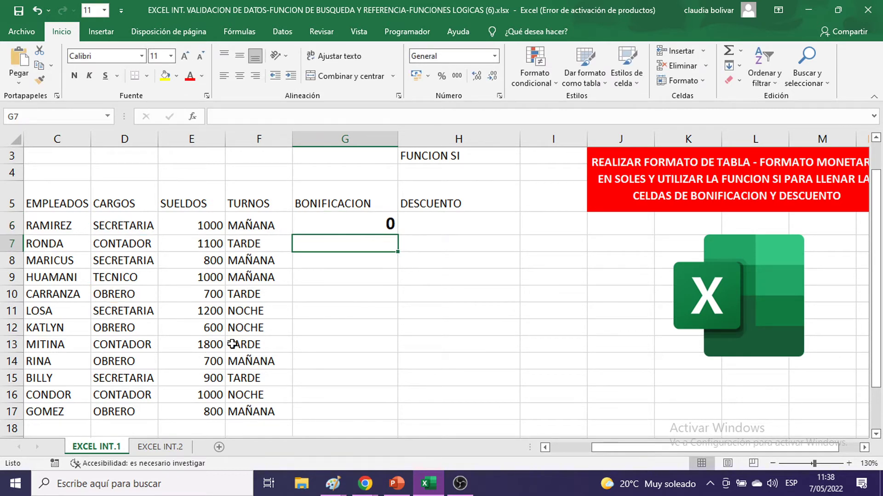
Review the absolute-reference formula in G6 and fill it down the BONIFICACION column to G17.
double_click(344, 221)
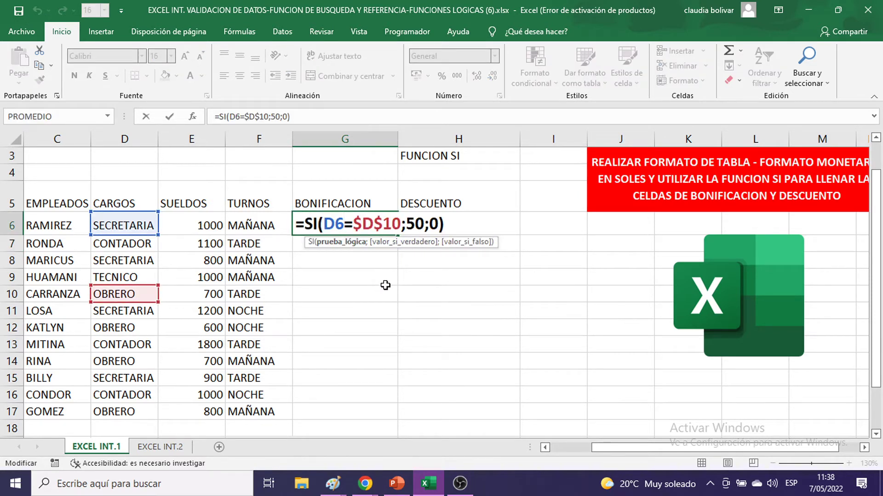
key(Return)
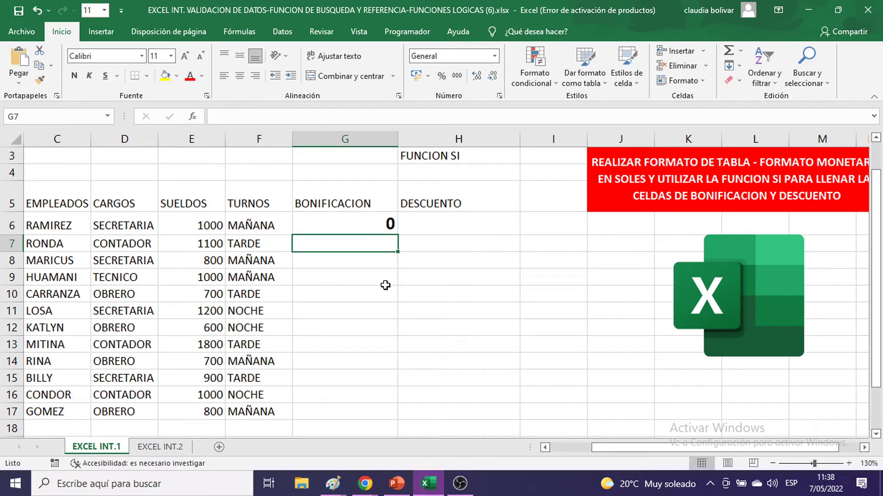
click(362, 220)
drag(397, 235, 368, 420)
scroll(404, 317, down, 1)
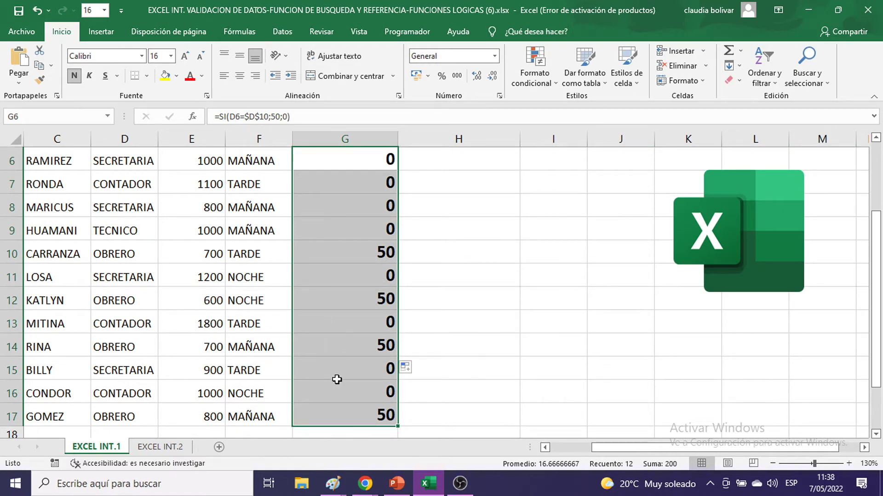
scroll(366, 185, up, 1)
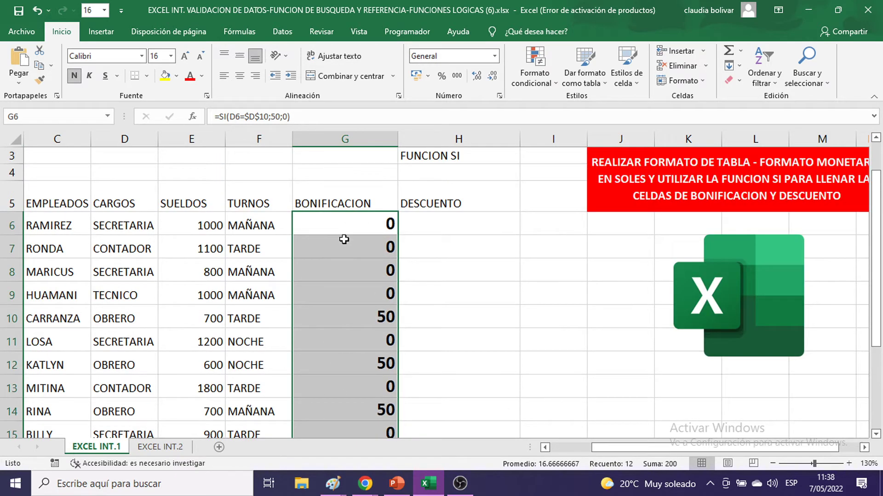
Undo the formula fill in the BONIFICACION column and review the formula in G6.
key(ctrl+z)
double_click(367, 222)
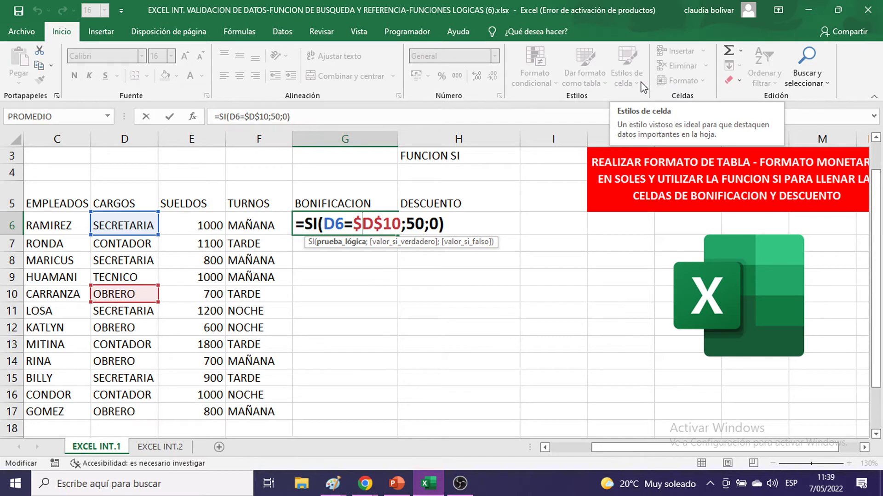
key(Return)
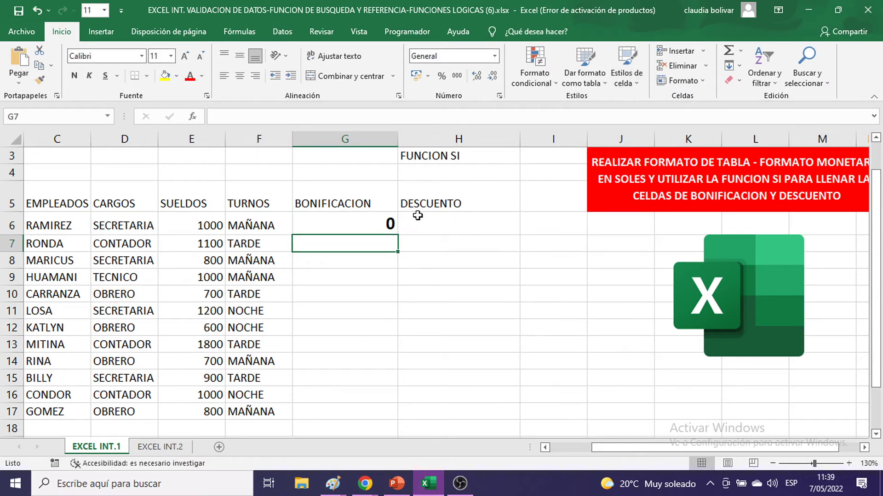
Fill the G6 formula down to G17 and format the bonus results at font size 11, centered.
click(385, 222)
drag(392, 248, 347, 409)
click(171, 59)
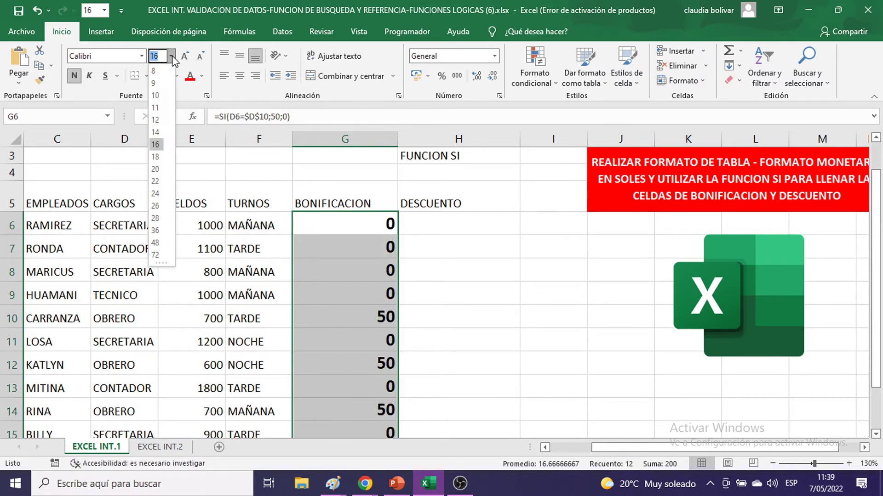
click(161, 114)
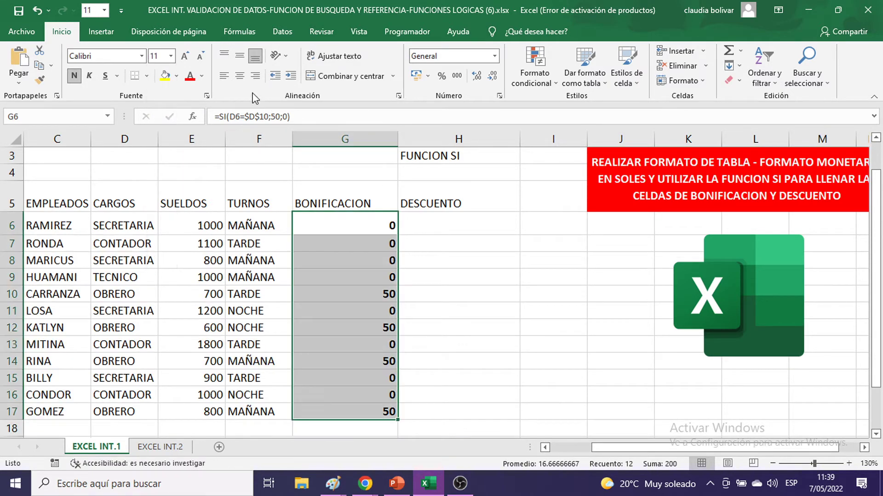
click(240, 75)
Check the discount criteria table and begin the formula =SI(D6=$D$9 in H6, with an absolute reference to the TECNICO cell.
scroll(466, 216, down, 1)
scroll(466, 216, down, 2)
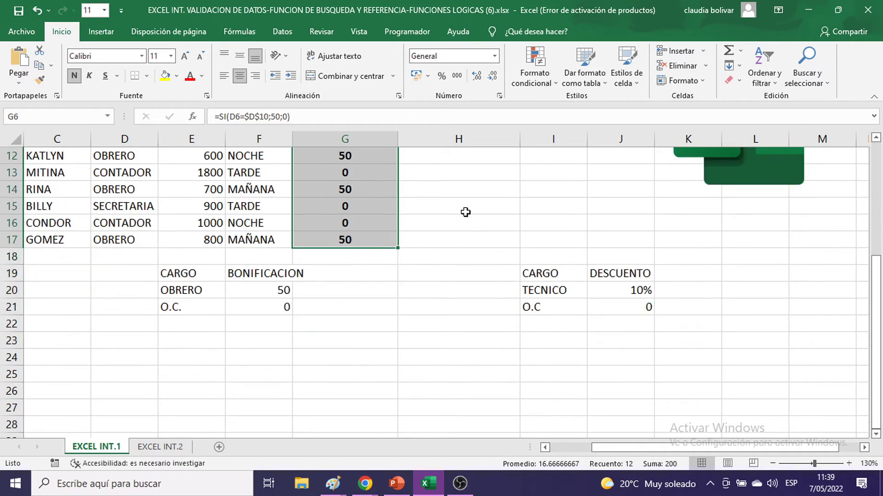
scroll(465, 212, up, 1)
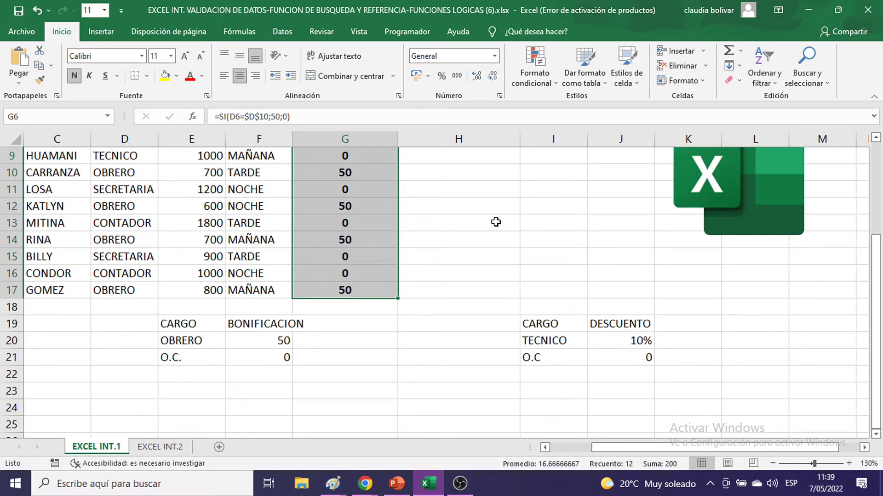
scroll(494, 221, up, 2)
click(444, 222)
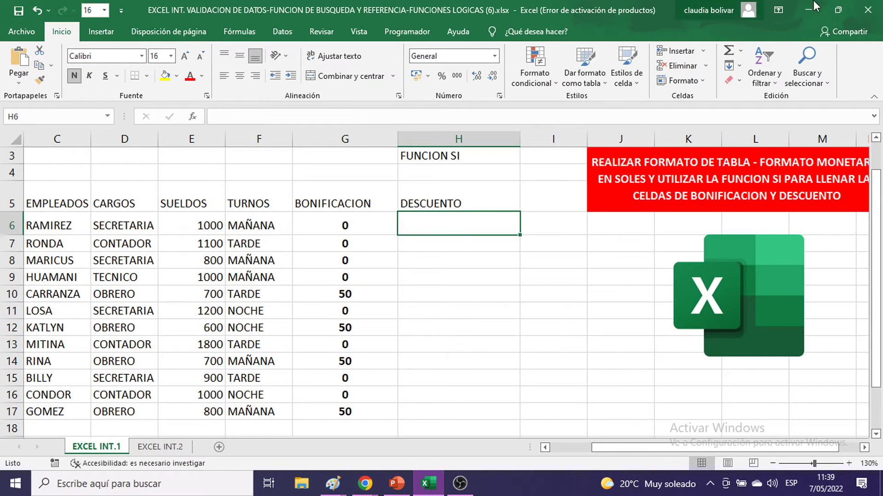
text(=)
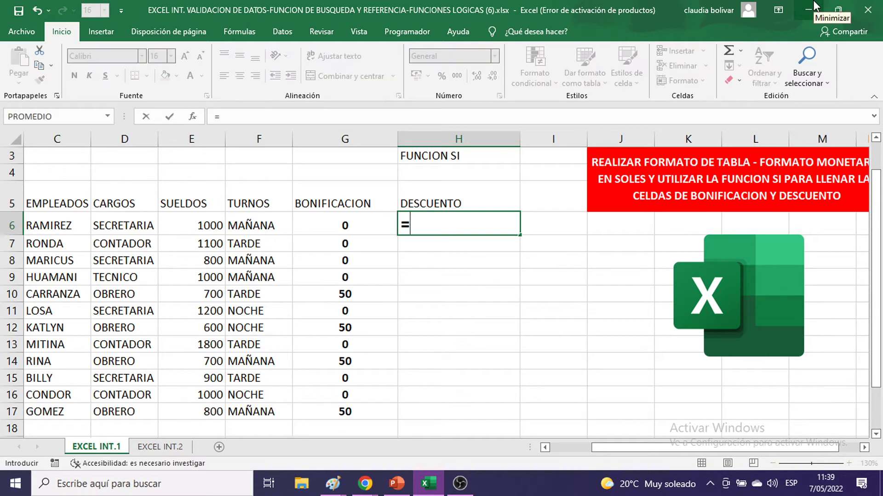
text(SI)
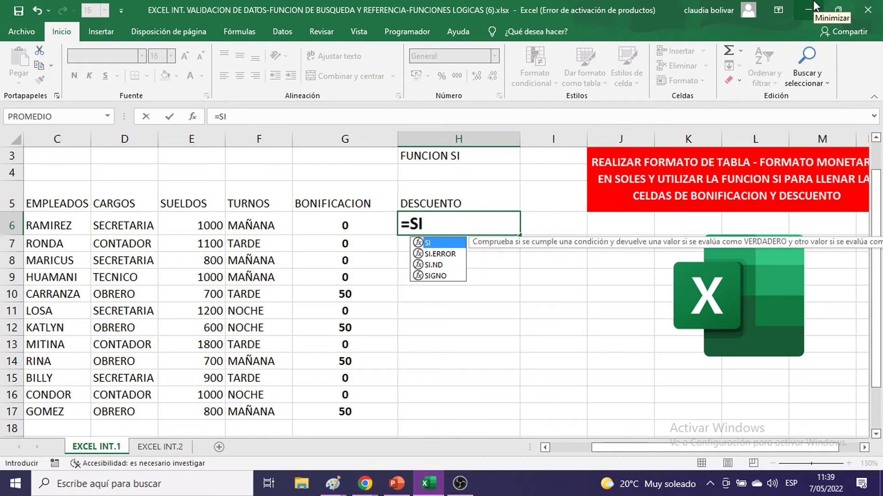
text(()
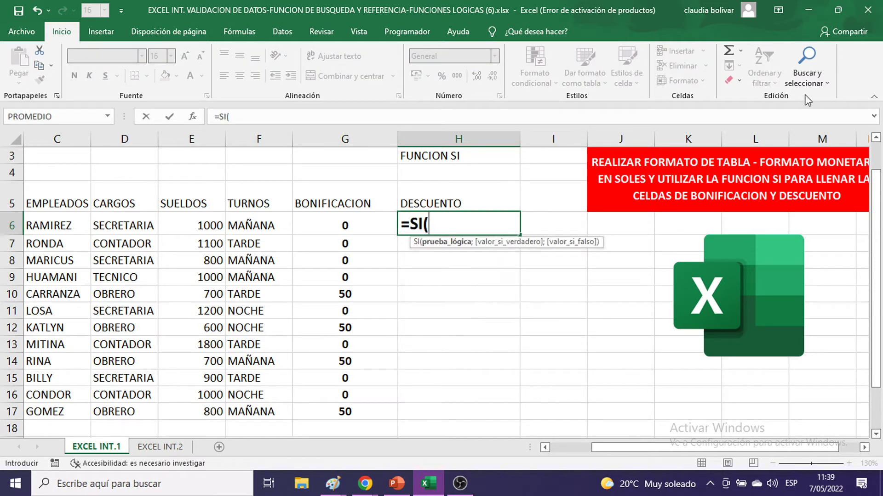
click(128, 226)
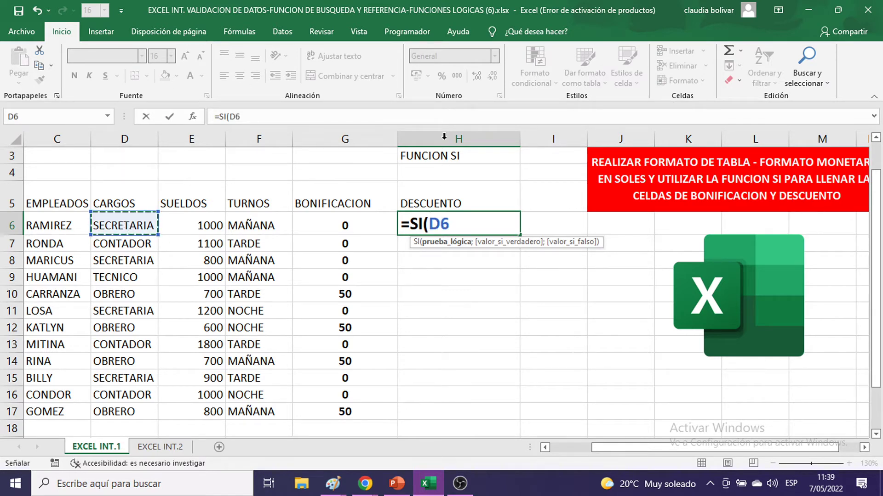
text(=)
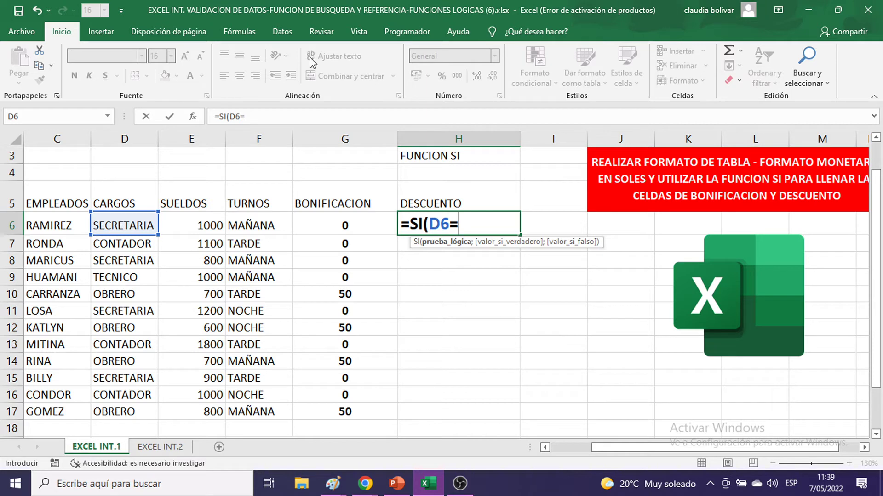
click(120, 277)
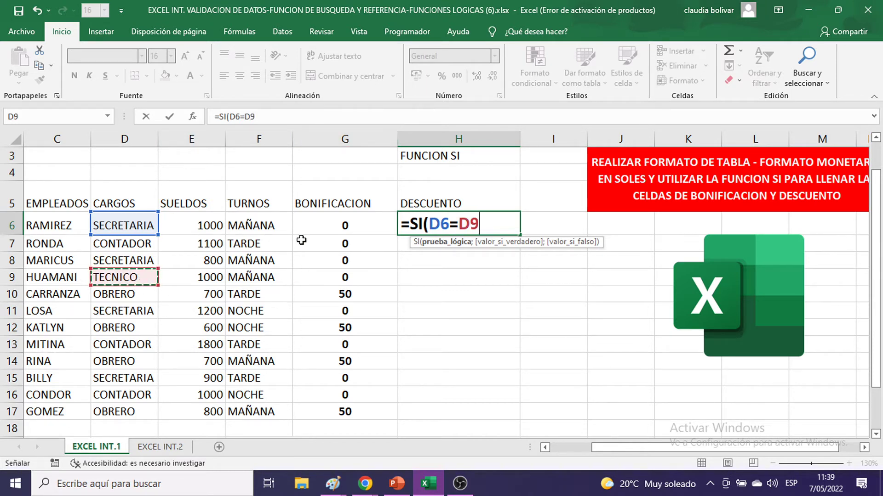
key(F4)
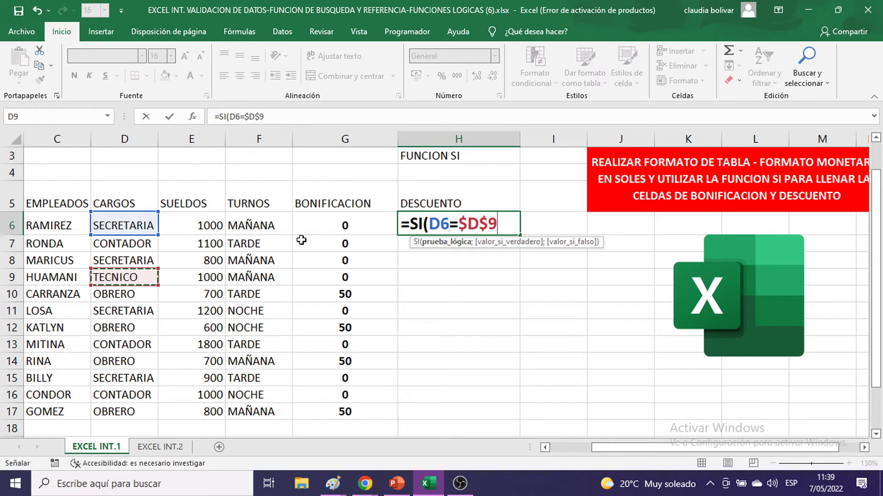
Try the quoted text "TECNICO" in place of $D$9 in the H6 condition, and restore the absolute reference.
key(BackSpace)
key(BackSpace)
key(BackSpace)
key(BackSpace)
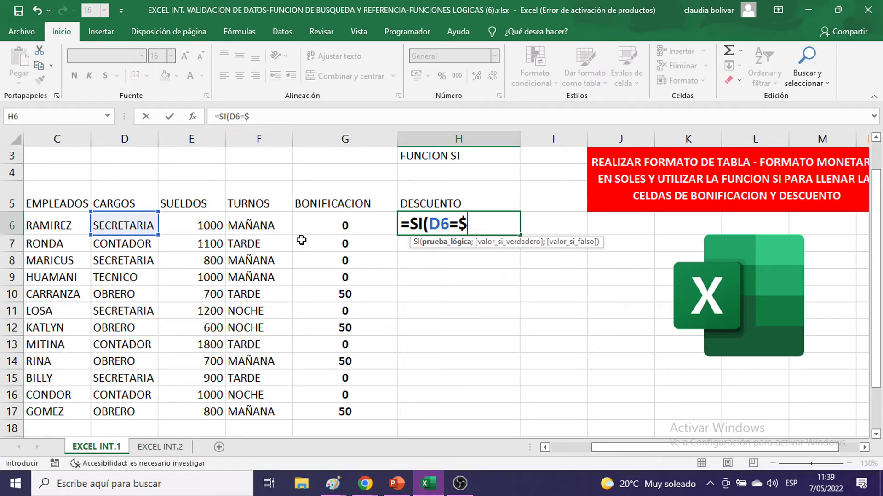
text("TECNICO)
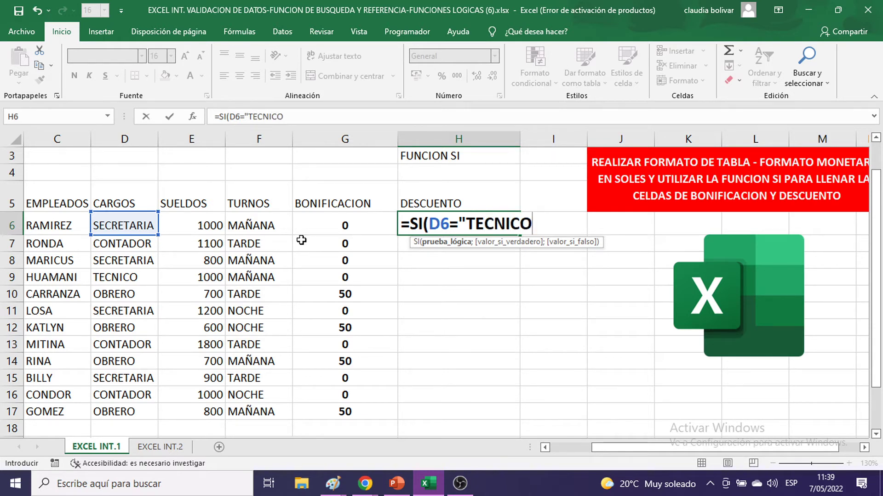
text(")
key(BackSpace)
key(BackSpace)
key(BackSpace)
key(BackSpace)
key(BackSpace)
key(BackSpace)
key(BackSpace)
key(BackSpace)
key(BackSpace)
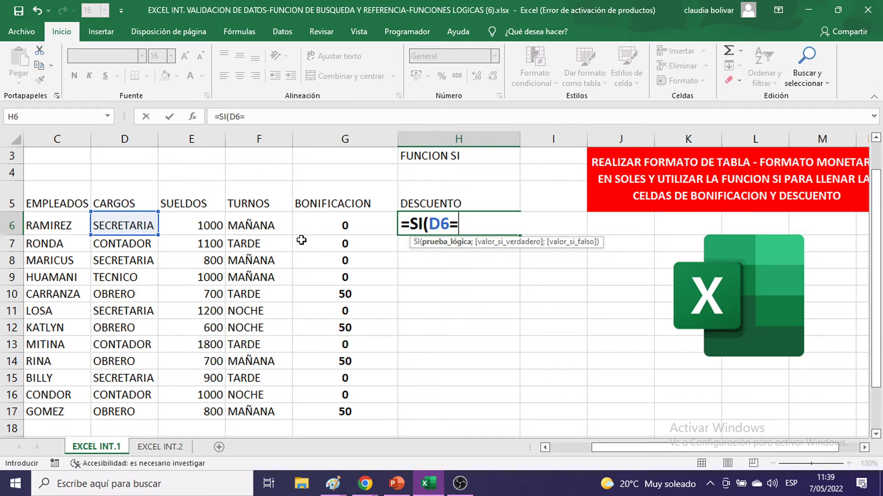
click(110, 278)
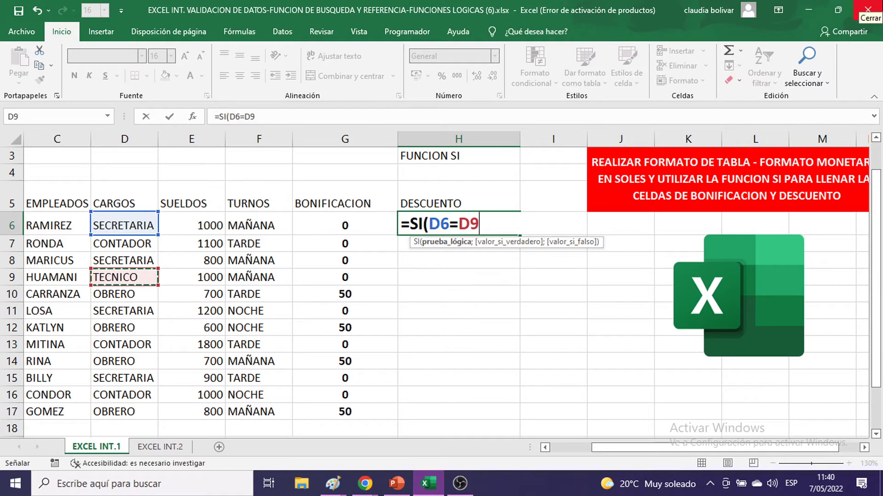
key(F4)
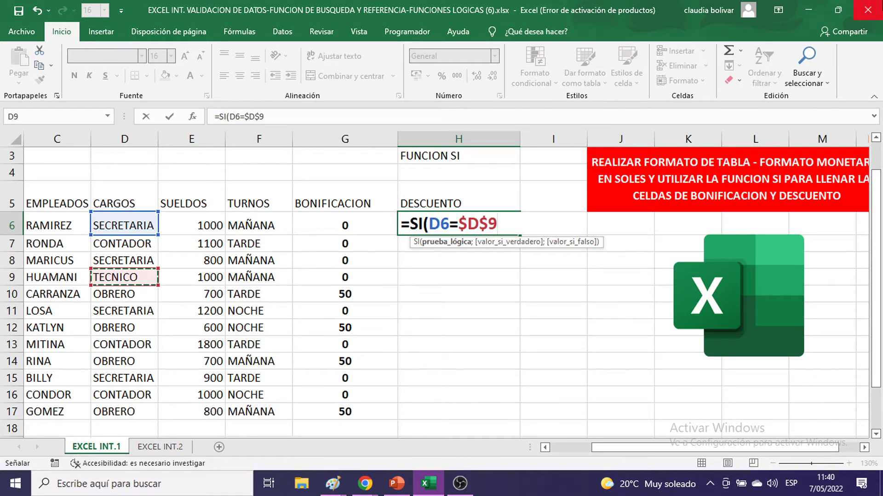
Complete the H6 formula as =SI(D6=$D$9;E6*10%;0) and review its arguments.
text(;)
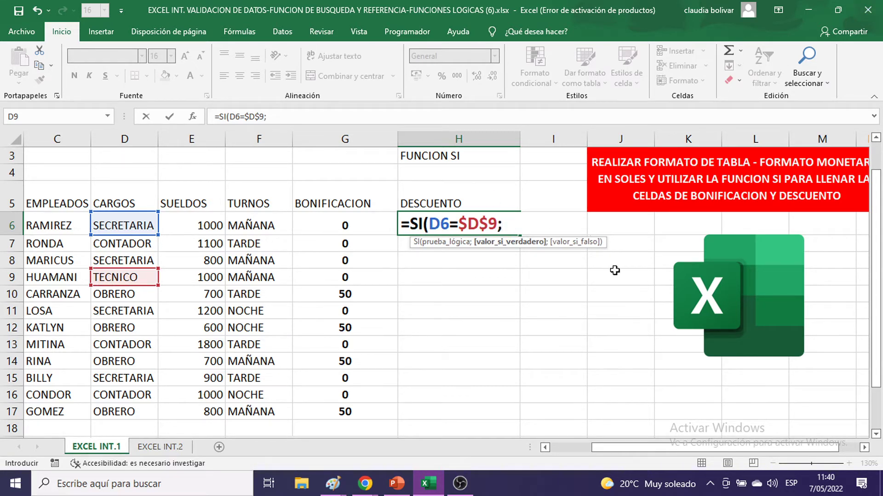
scroll(615, 270, down, 3)
scroll(665, 290, up, 3)
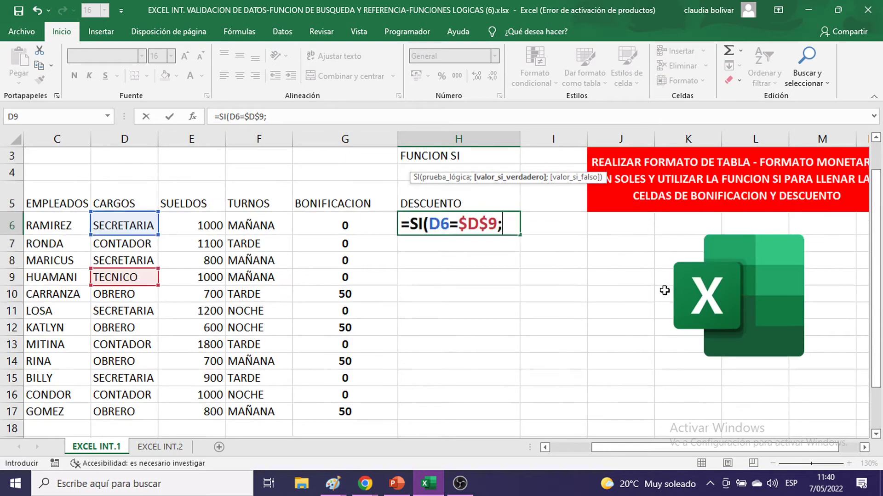
click(180, 222)
text(*)
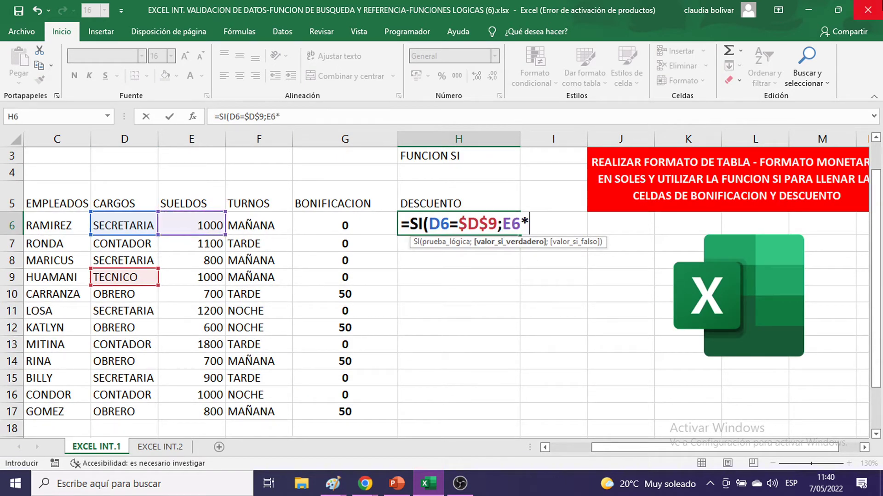
text(10%)
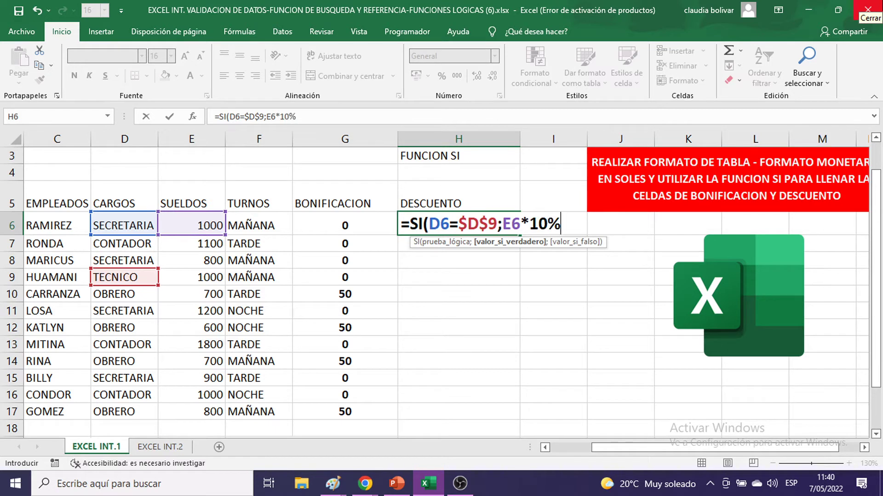
text(;)
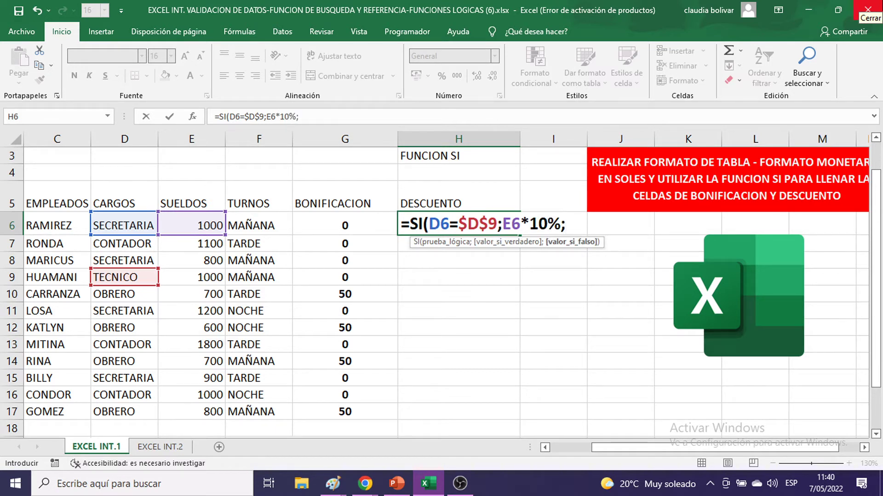
text(0))
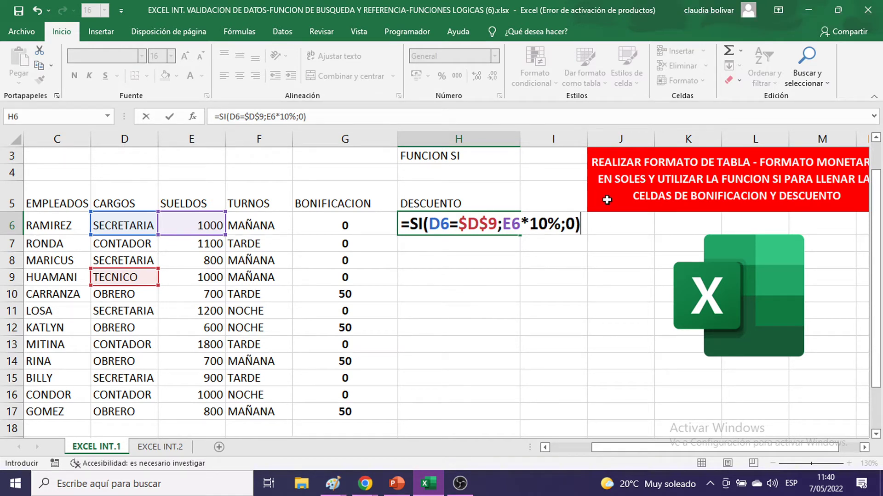
key(Return)
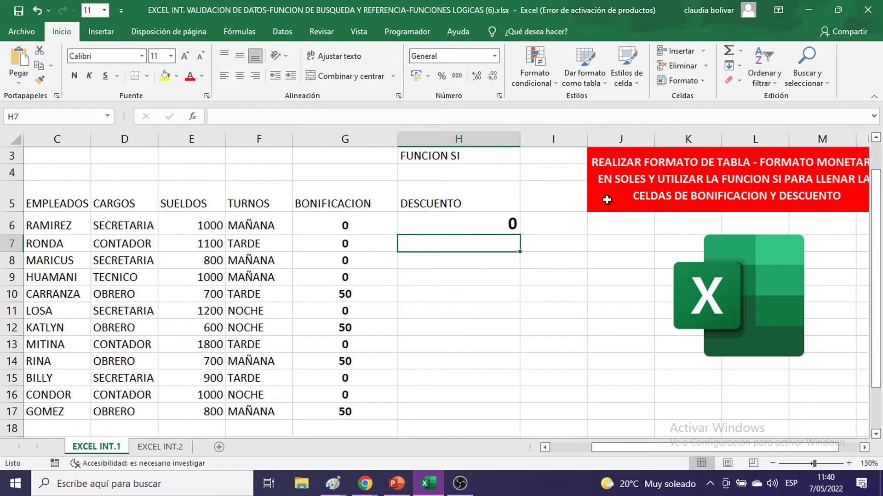
double_click(467, 230)
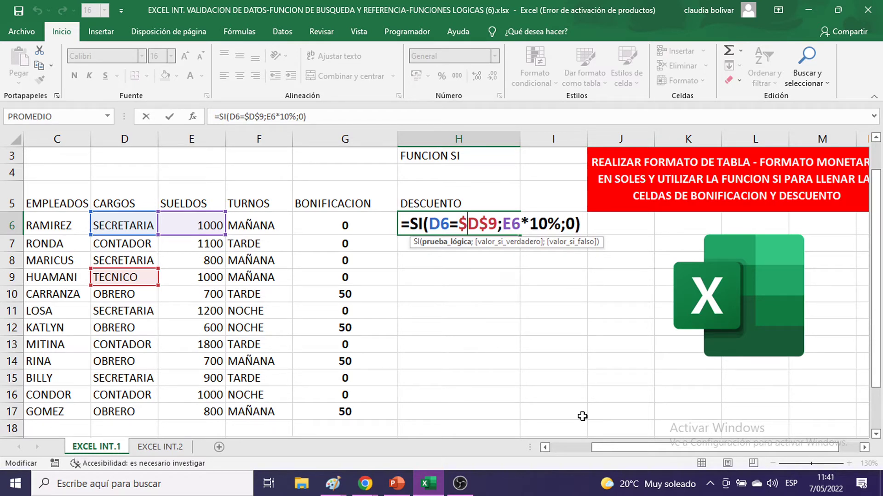
key(Return)
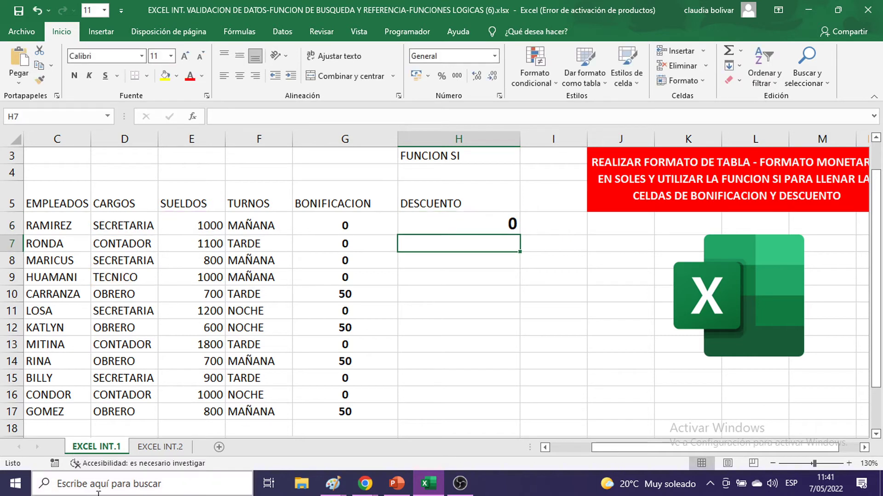
Fill the H6 formula down the DESCUENTO column to H17 and set the results to font size 11.
click(476, 222)
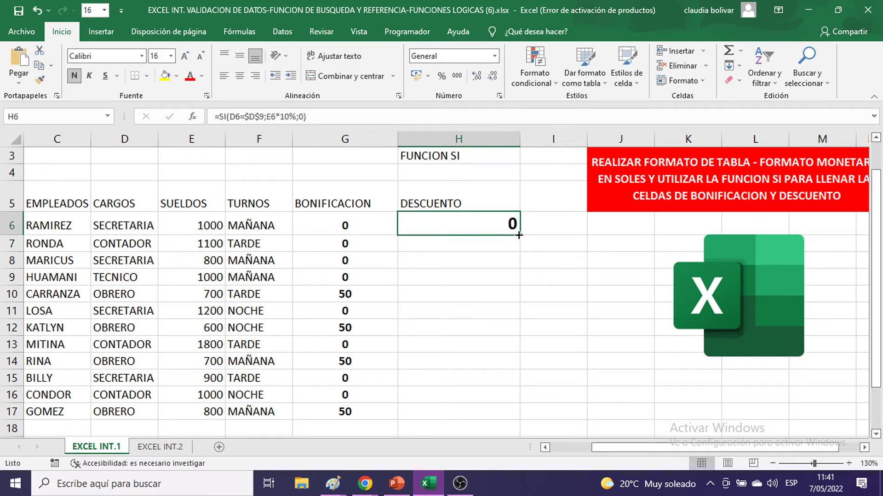
drag(519, 235, 468, 416)
click(172, 55)
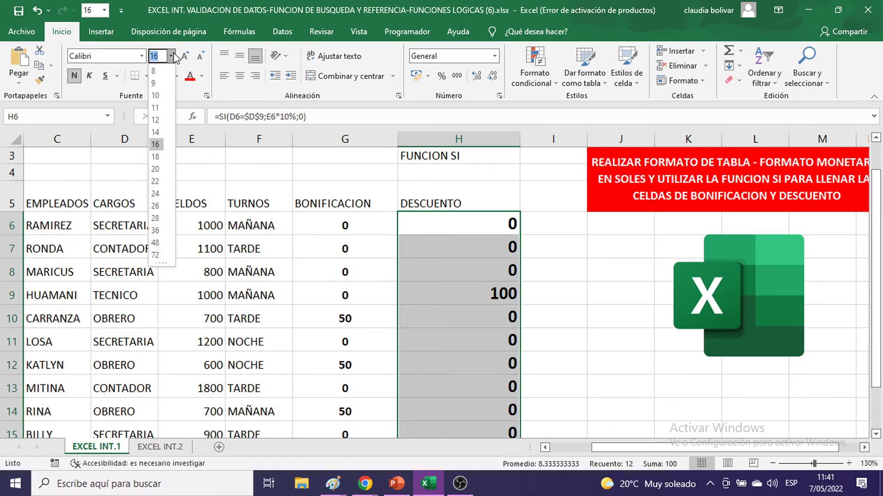
click(157, 108)
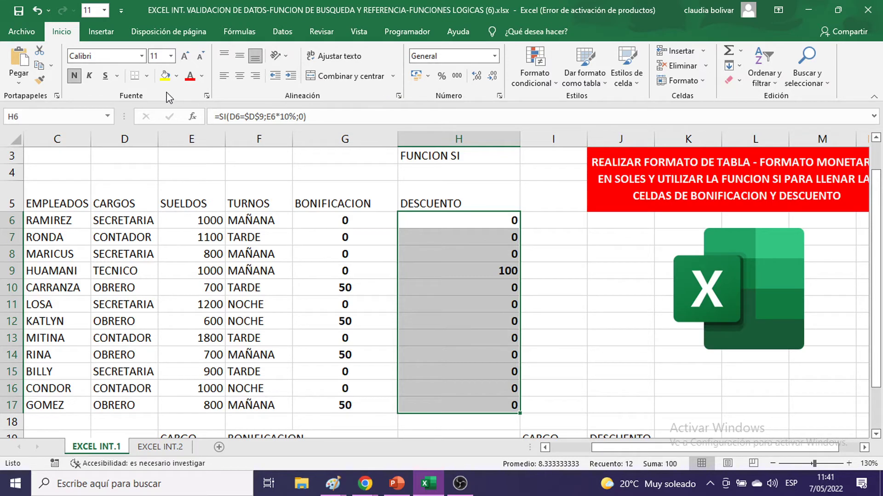
Review the discount formula in H9 and center the DESCUENTO results in H6:H17 horizontally.
double_click(474, 270)
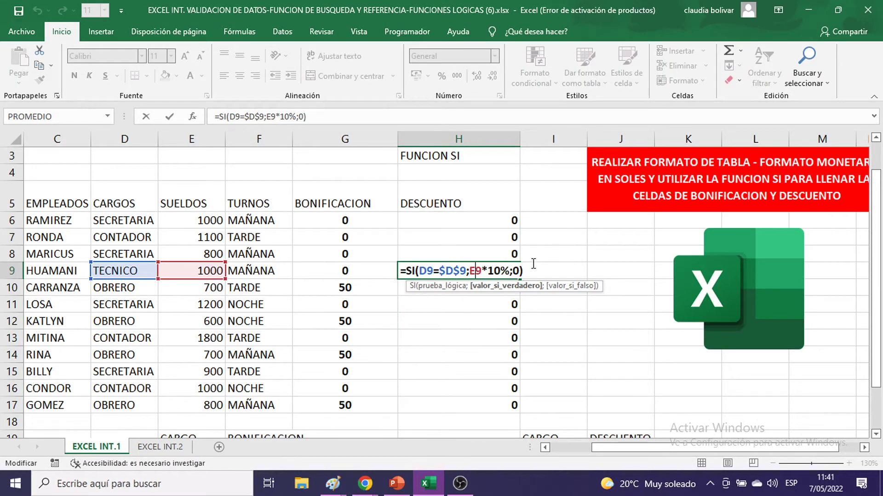
key(Return)
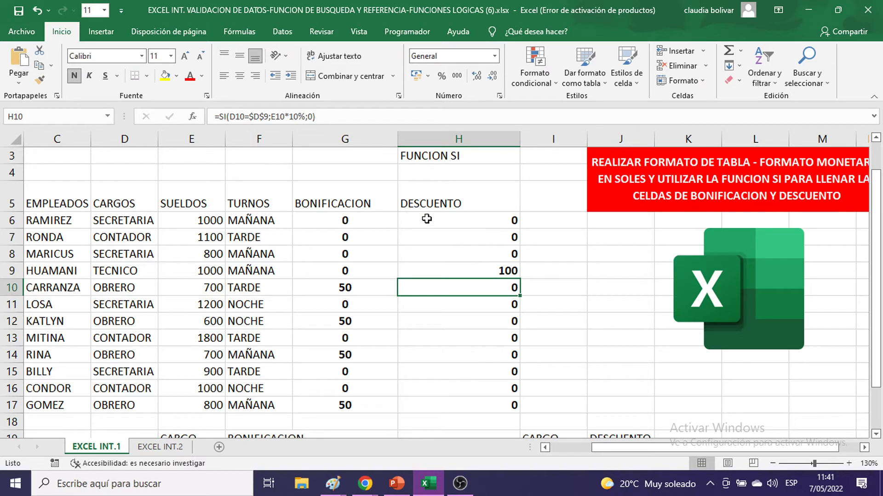
click(428, 223)
drag(427, 223, 444, 335)
drag(440, 397, 438, 405)
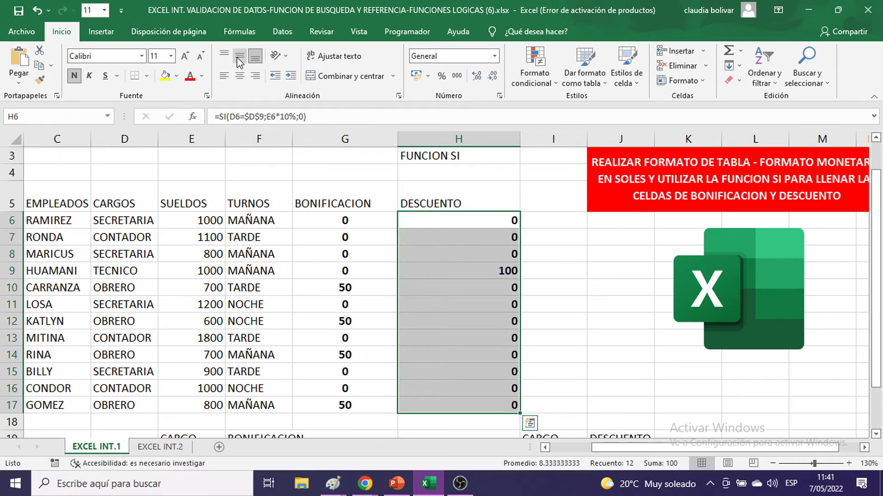
click(240, 76)
click(565, 271)
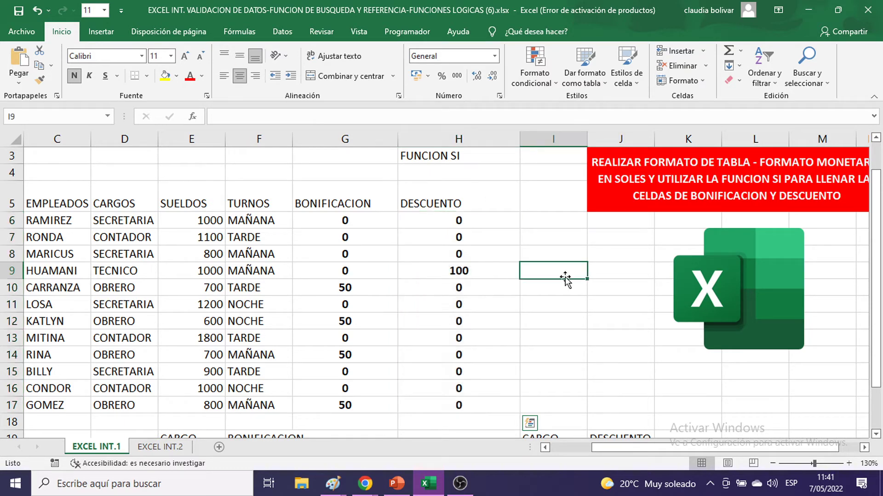
Apply the S/ Español (Perú) accounting format to the BONIFICACION and DESCUENTO results in G6:H17.
drag(685, 447, 705, 445)
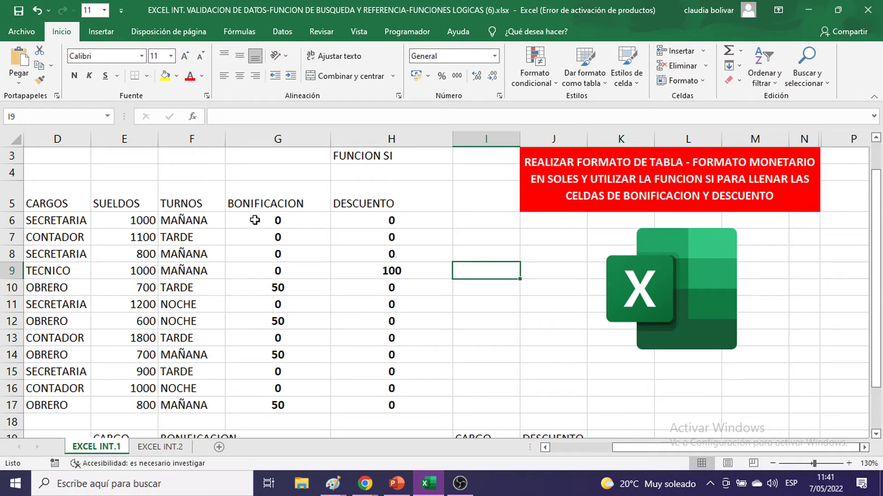
drag(252, 215, 239, 407)
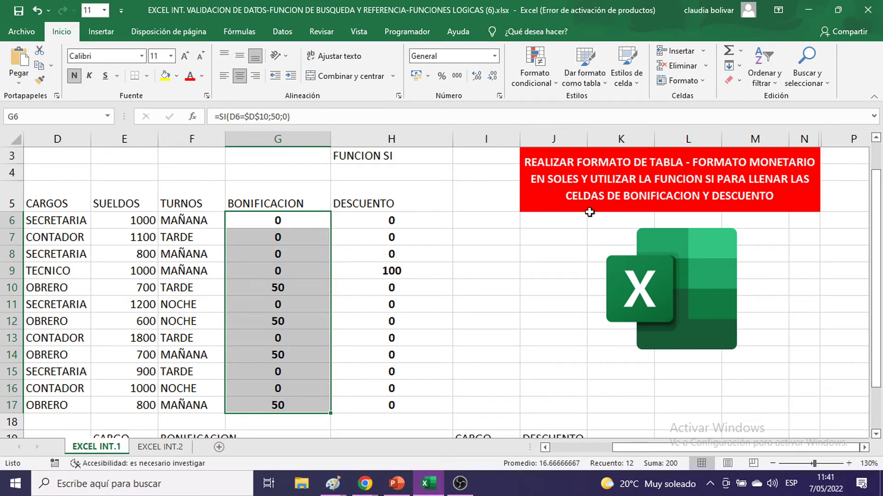
click(310, 246)
drag(270, 222, 351, 410)
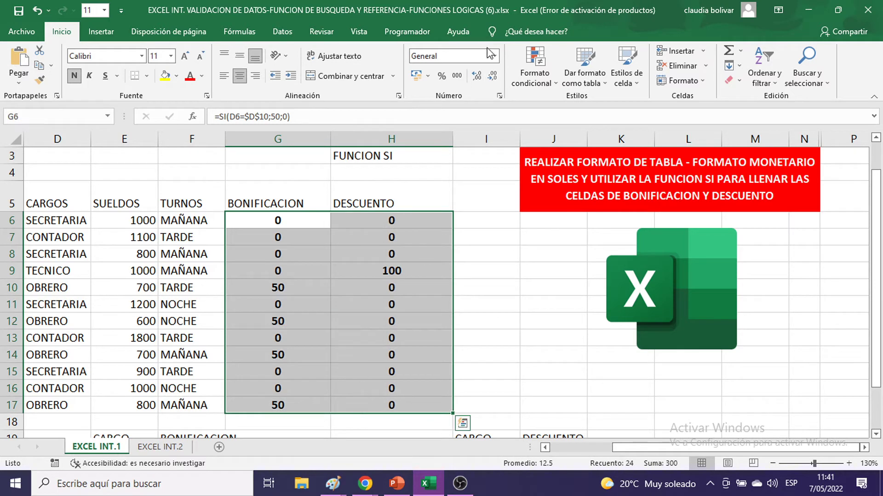
click(427, 74)
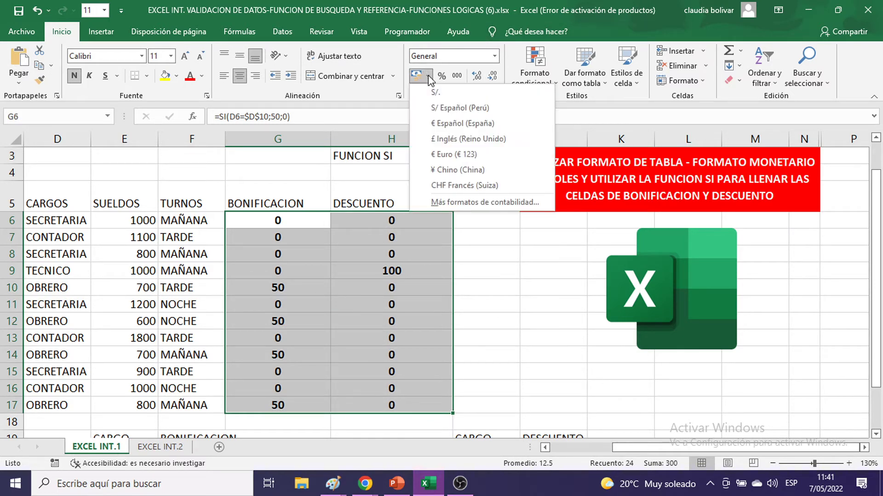
click(443, 107)
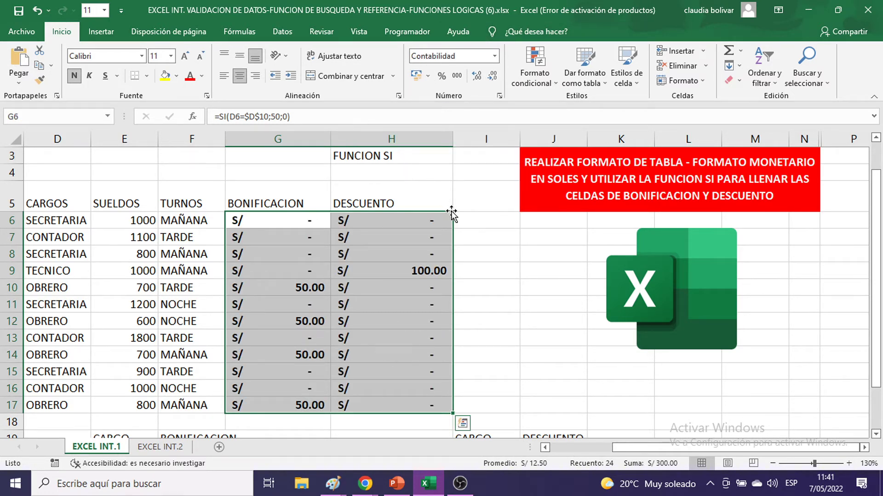
Format the employee data in C5:H17 as a table with headers, using the turquoise style from the Medio group.
scroll(538, 352, down, 2)
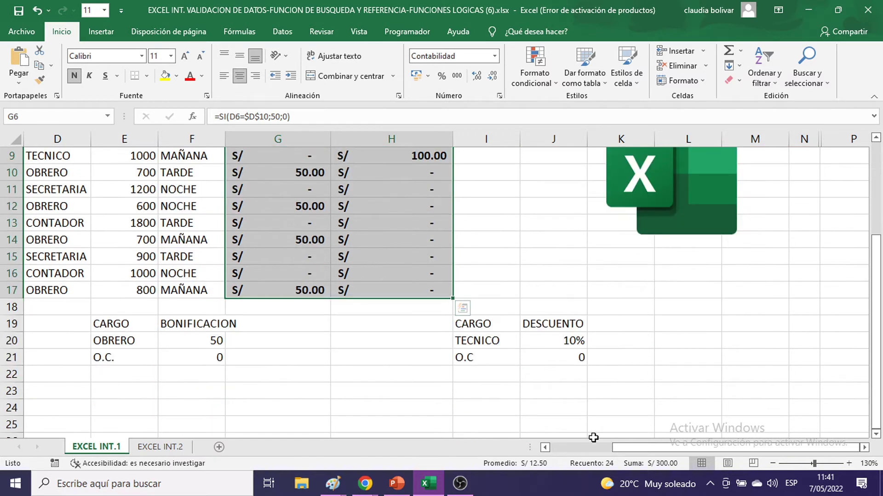
drag(619, 450, 568, 450)
click(502, 370)
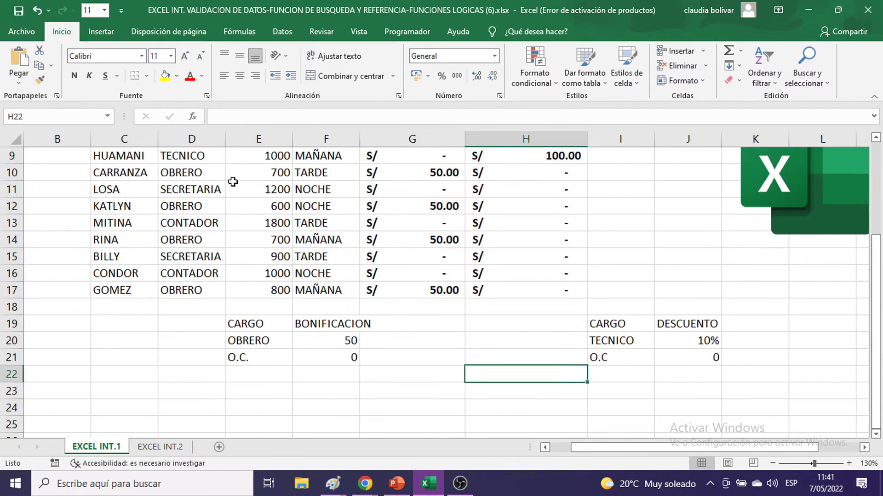
scroll(106, 239, up, 2)
drag(113, 202, 484, 406)
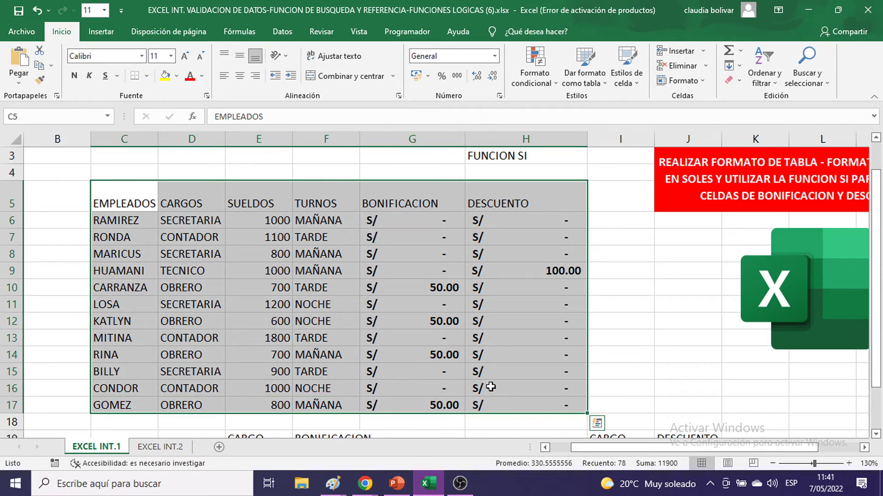
click(595, 74)
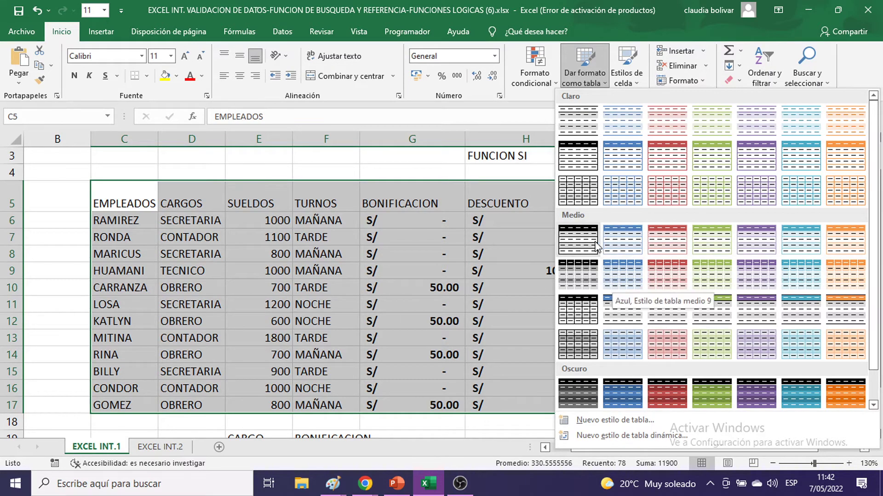
click(794, 243)
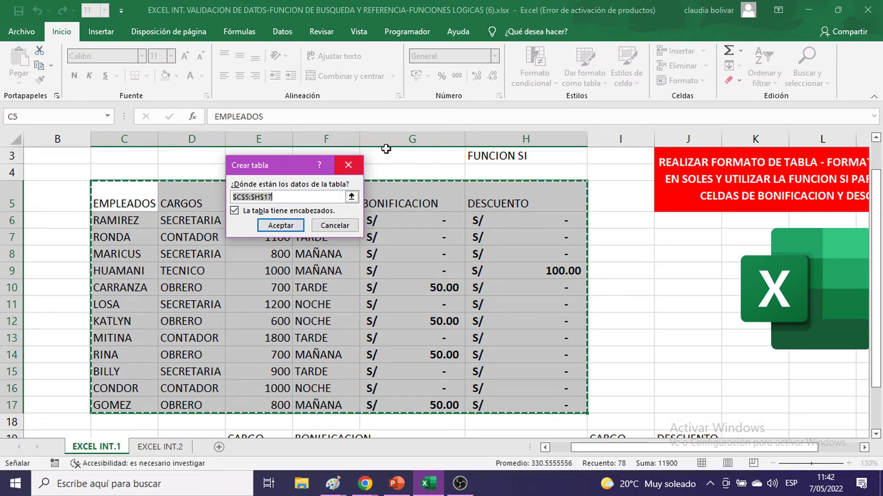
click(272, 226)
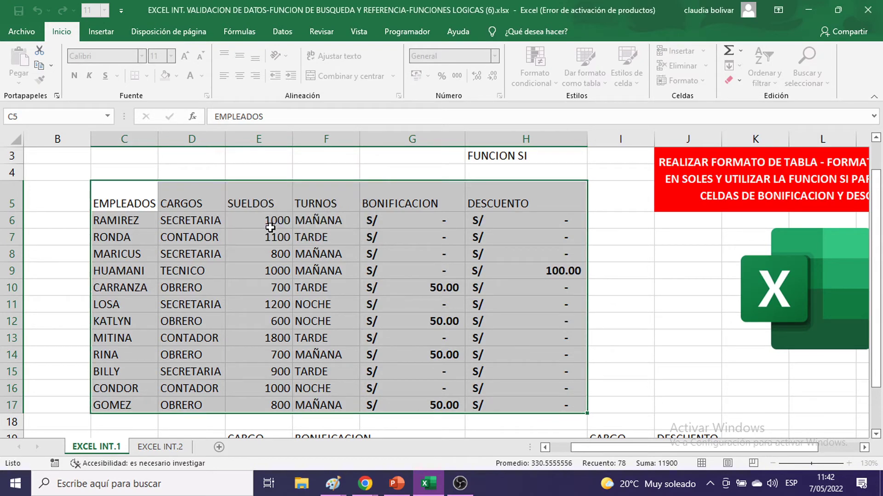
click(628, 234)
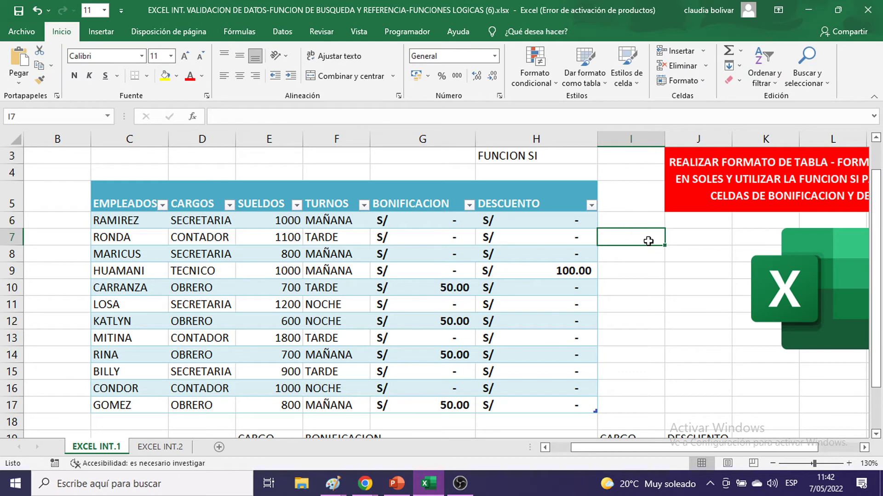
scroll(647, 242, down, 1)
scroll(645, 240, down, 1)
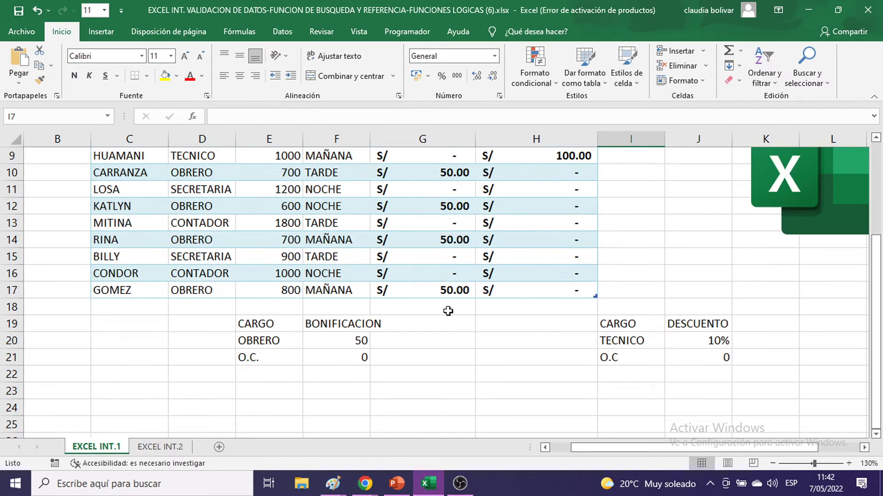
drag(242, 322, 312, 367)
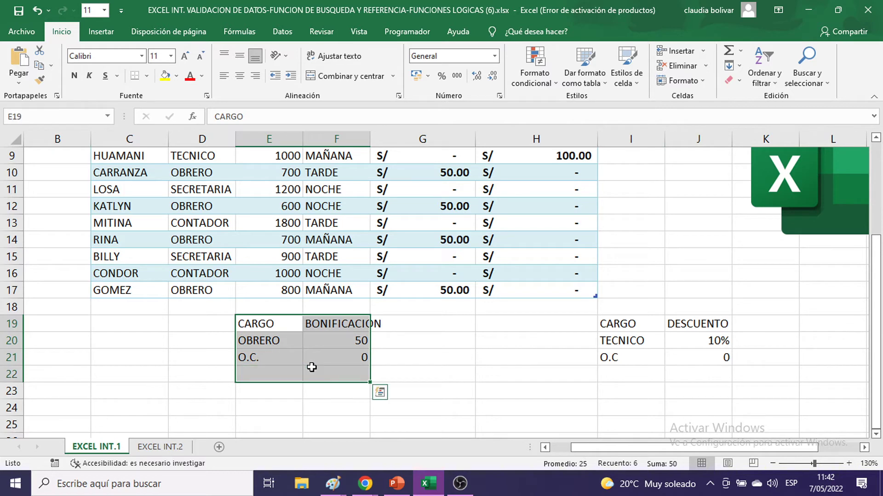
key(ctrl+q)
click(395, 322)
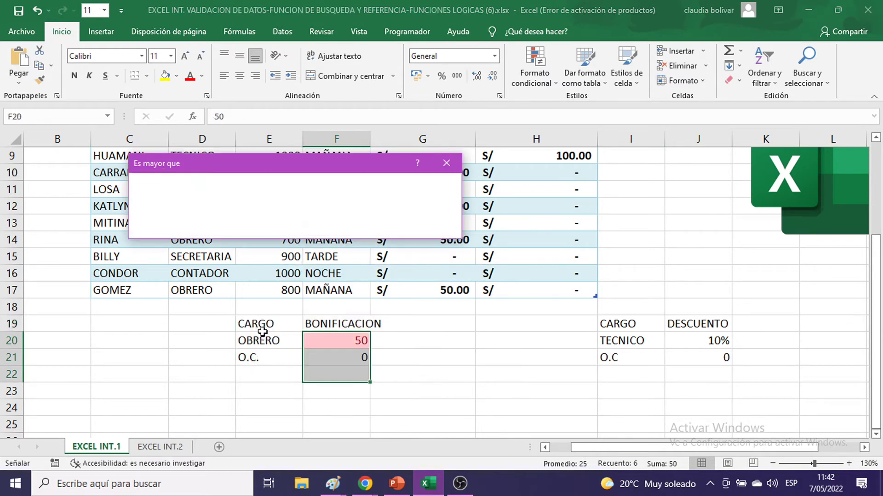
click(446, 163)
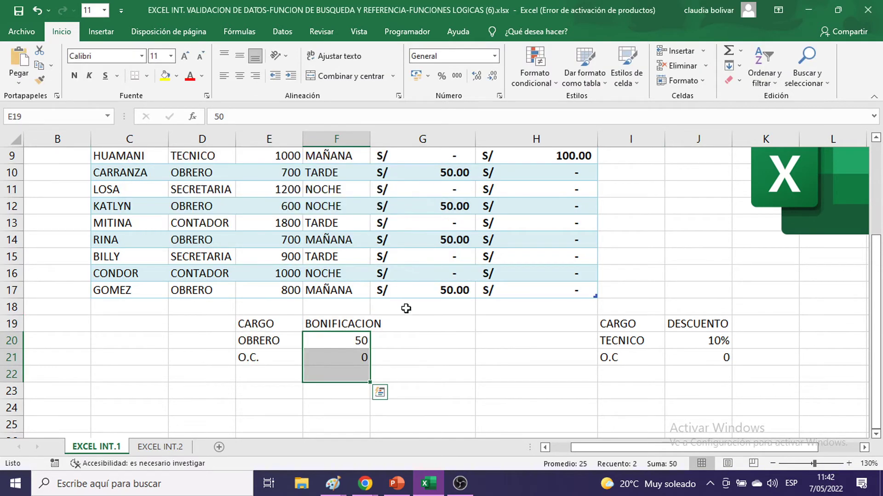
drag(400, 328, 322, 328)
drag(262, 328, 325, 352)
Undo the table formatting of the employee data.
scroll(439, 315, up, 2)
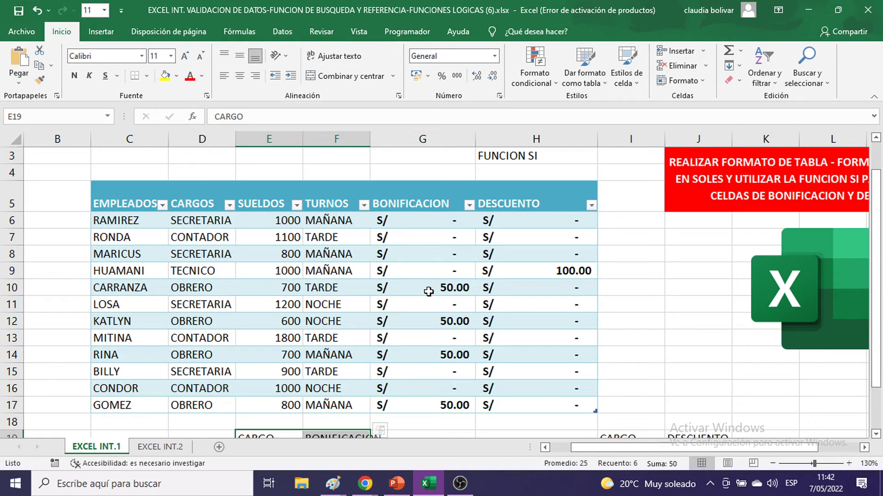
key(ctrl+z)
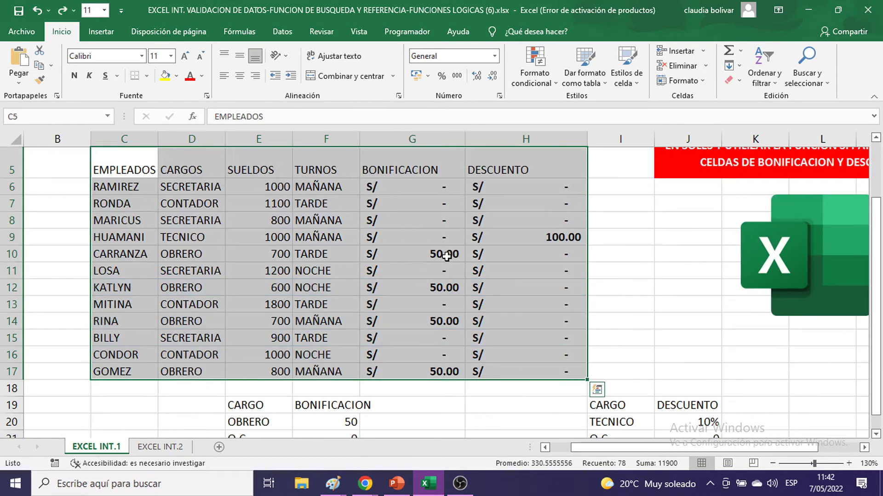
scroll(603, 215, up, 1)
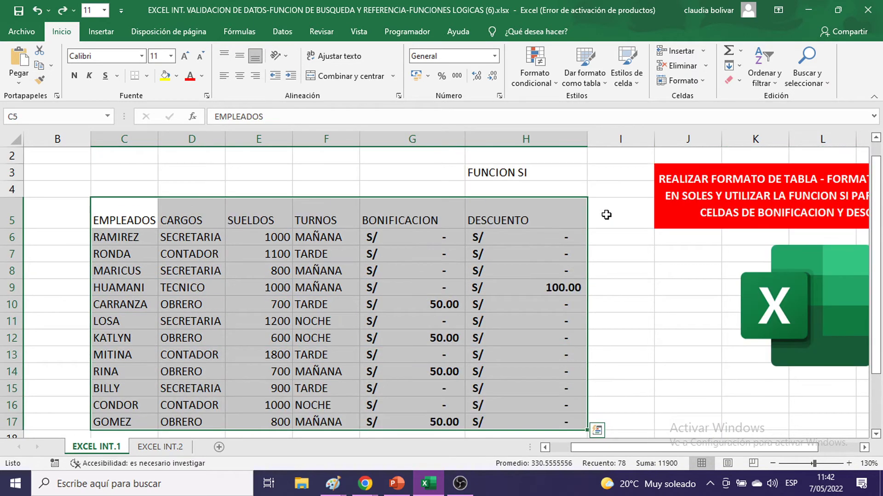
Select C5:H17 again and choose the turquoise Medio table style for it.
drag(133, 220, 529, 422)
click(549, 82)
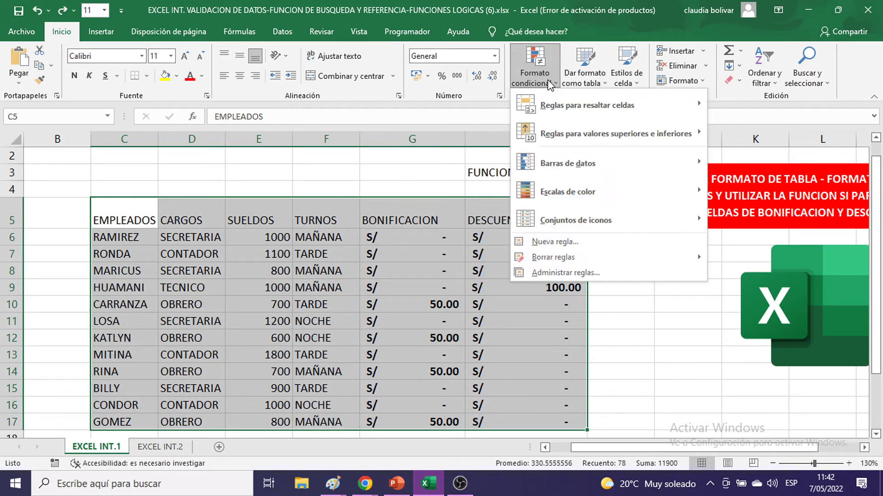
click(578, 85)
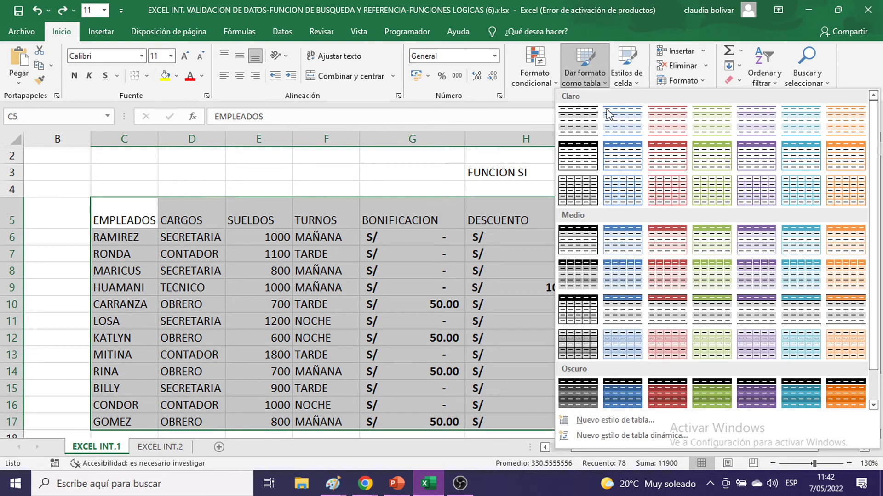
click(796, 251)
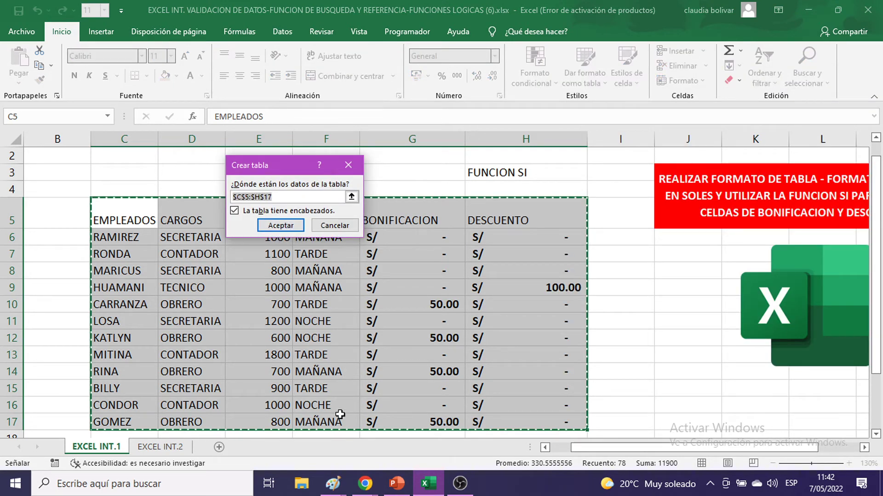
Paste a capture of the Crear tabla dialog into Paint to examine it, and return to Excel to create the table with headers.
mouse_move(327, 490)
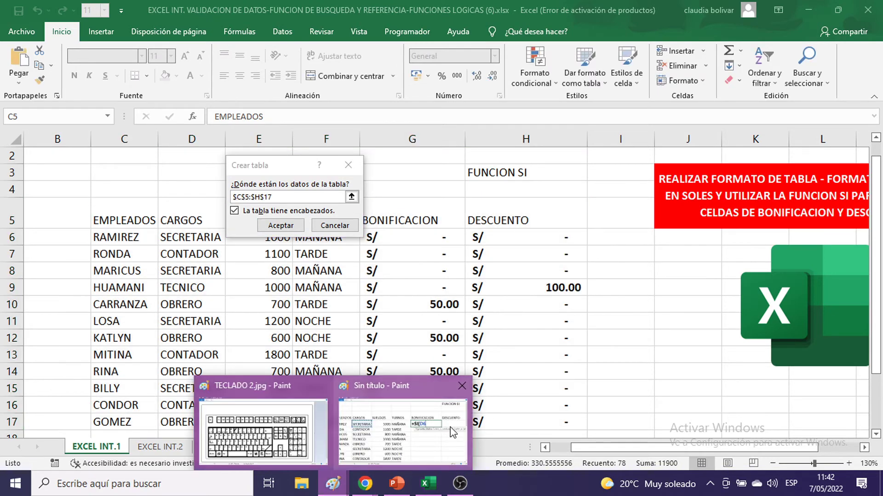
click(432, 432)
key(ctrl+v)
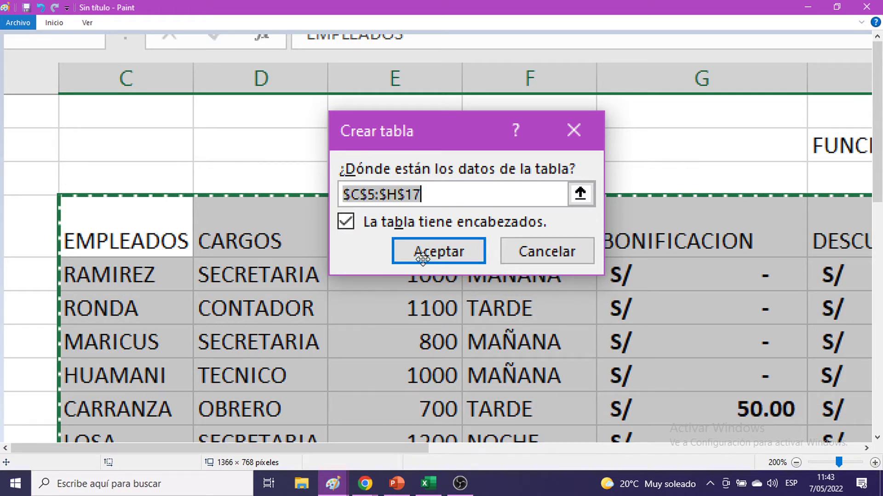
click(809, 6)
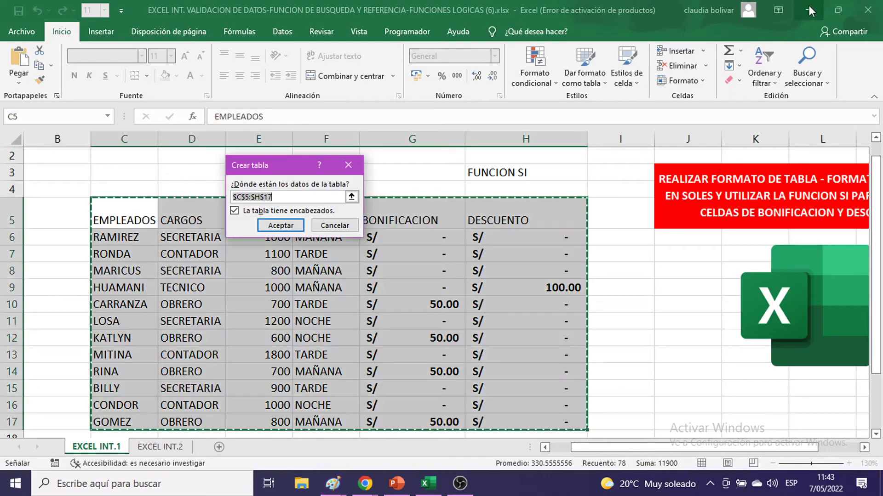
click(286, 229)
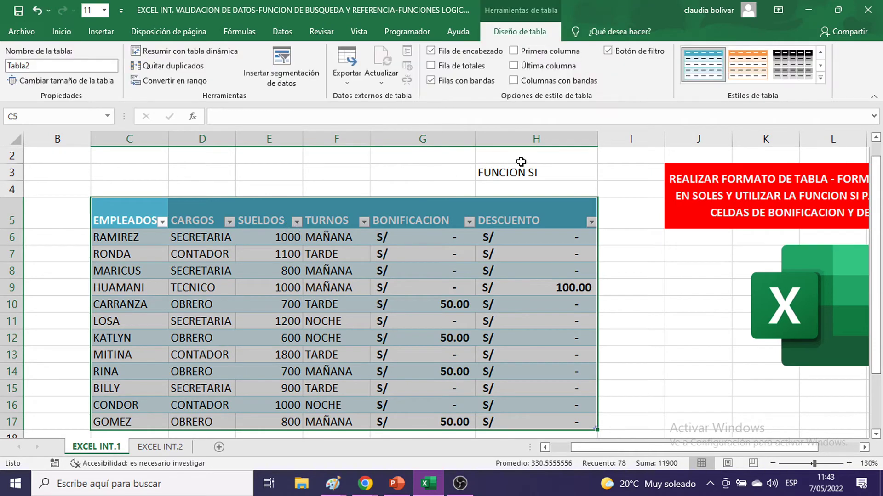
click(621, 280)
Select both lookup ranges, E19:F21 and I19:J21, and set a thick outline border with the automatic colour.
scroll(620, 280, down, 3)
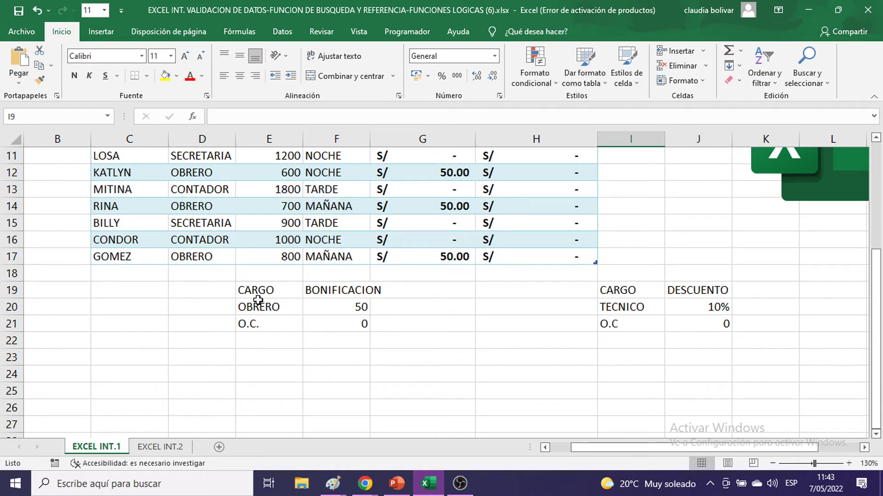
drag(256, 292, 322, 312)
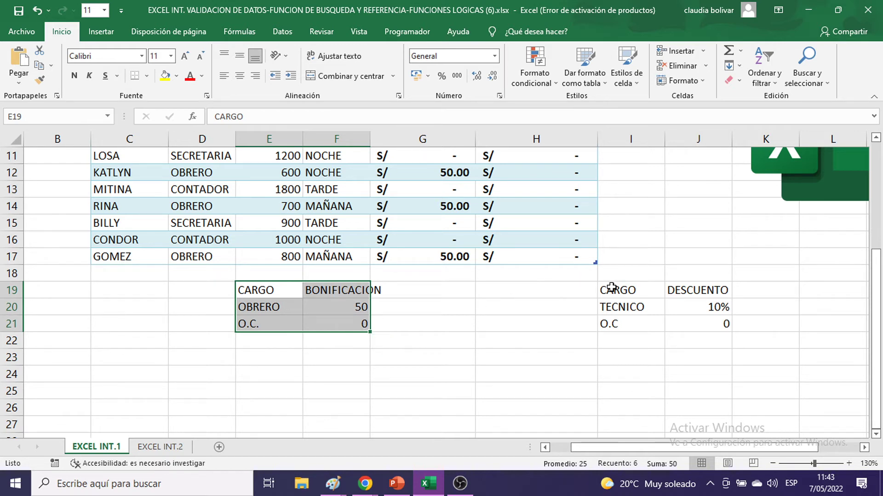
drag(611, 287, 690, 316)
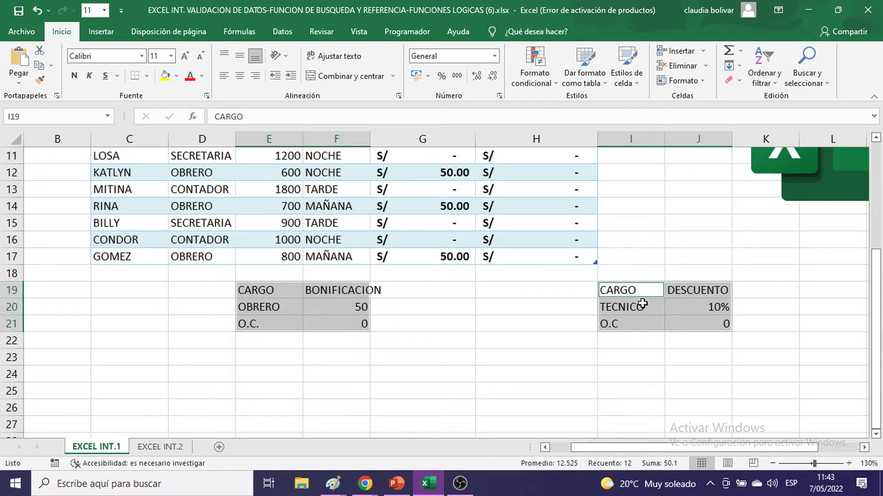
right_click(643, 306)
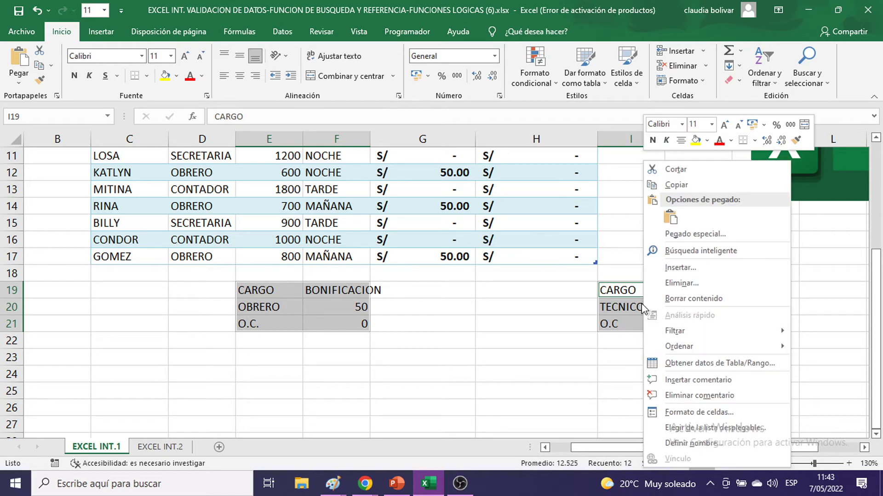
click(669, 413)
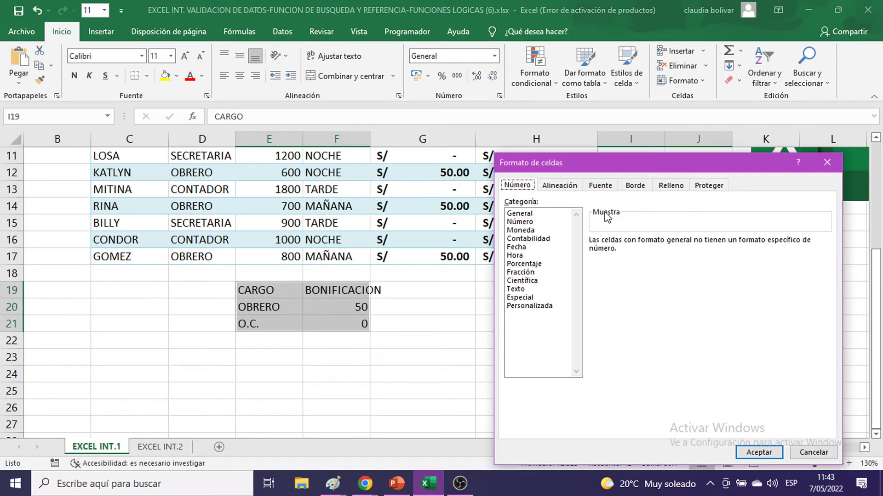
drag(656, 163, 445, 72)
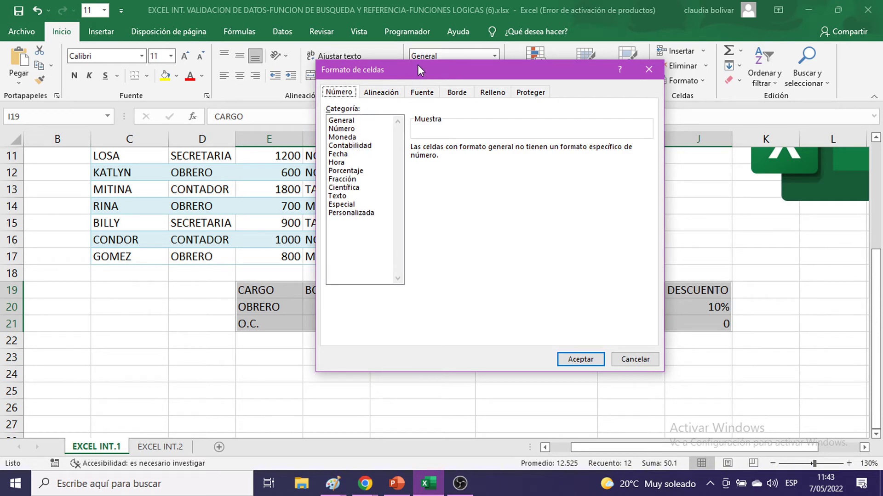
drag(418, 65, 233, 70)
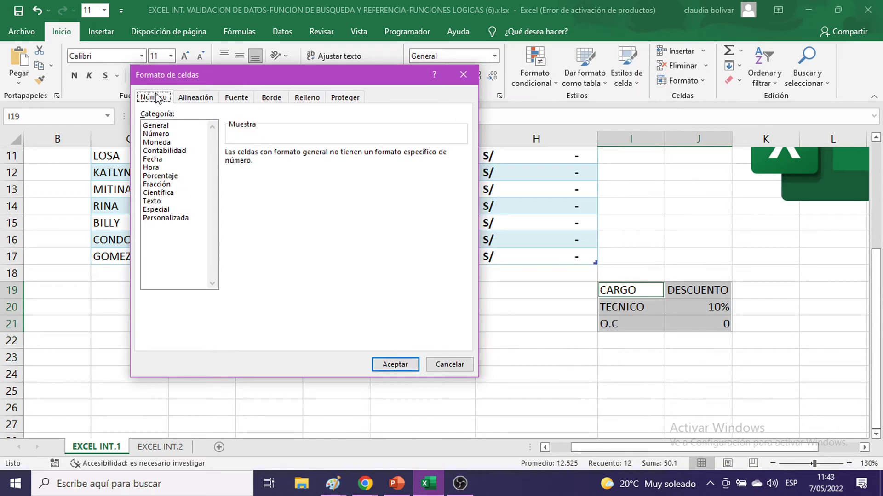
click(271, 98)
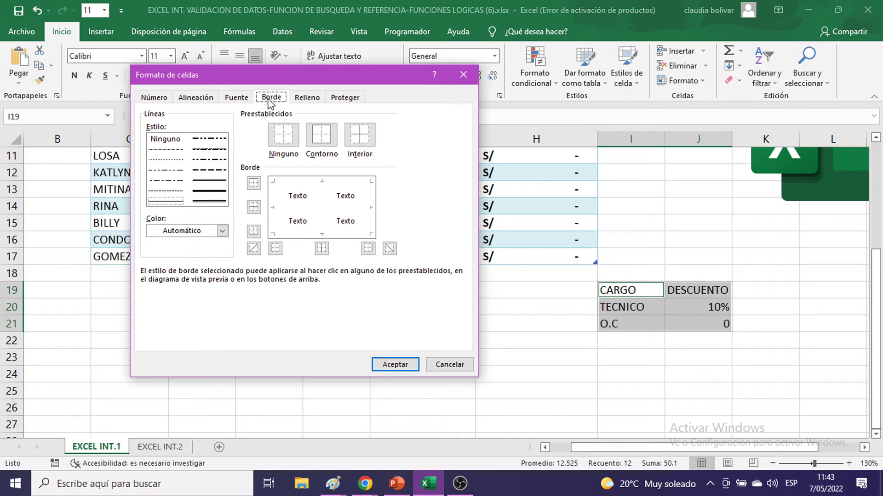
click(215, 191)
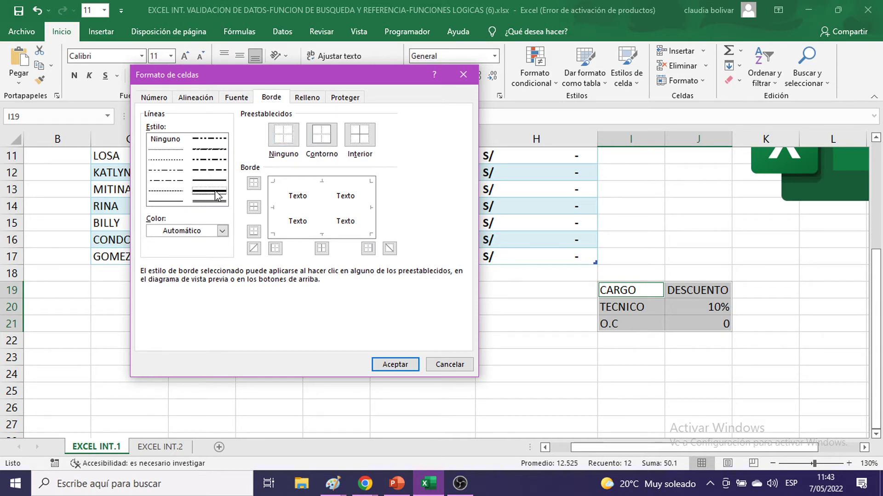
click(321, 135)
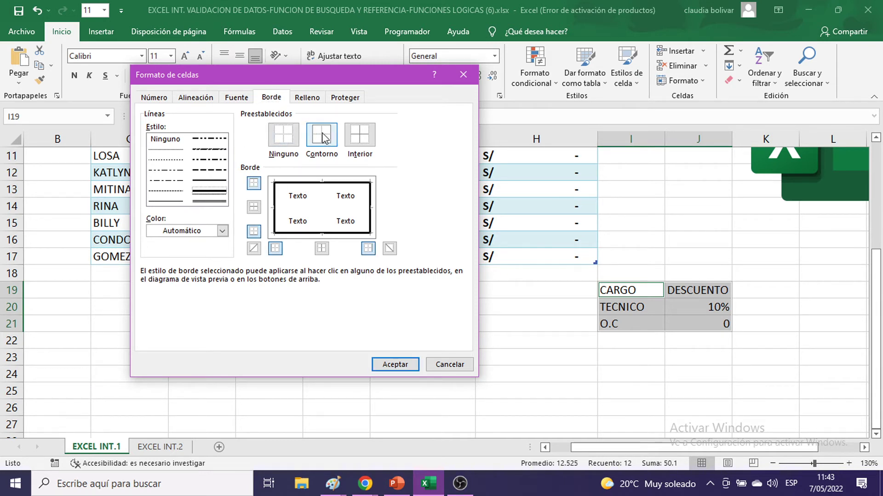
Add double-line interior borders in dark olive to both lookup ranges and apply the cell format.
click(222, 231)
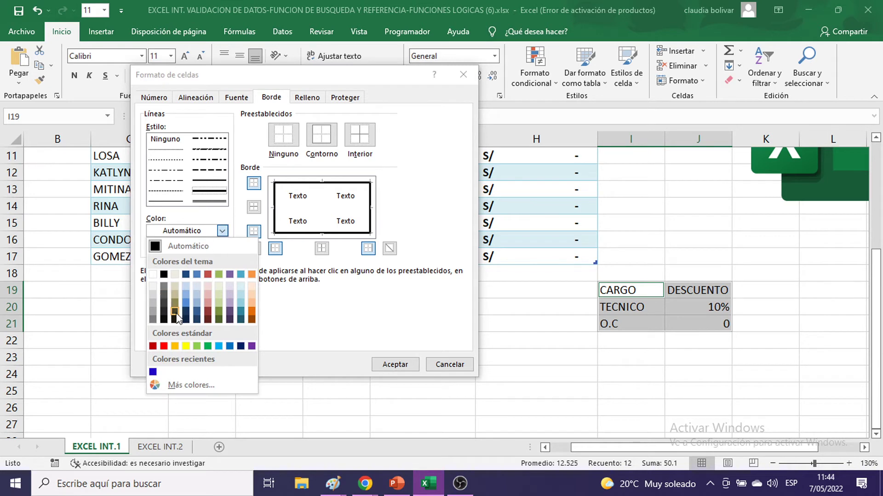
click(176, 312)
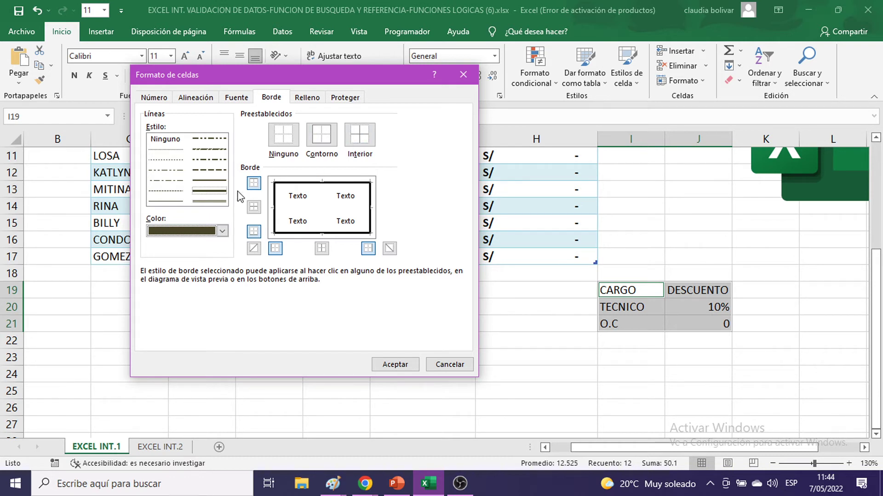
click(209, 201)
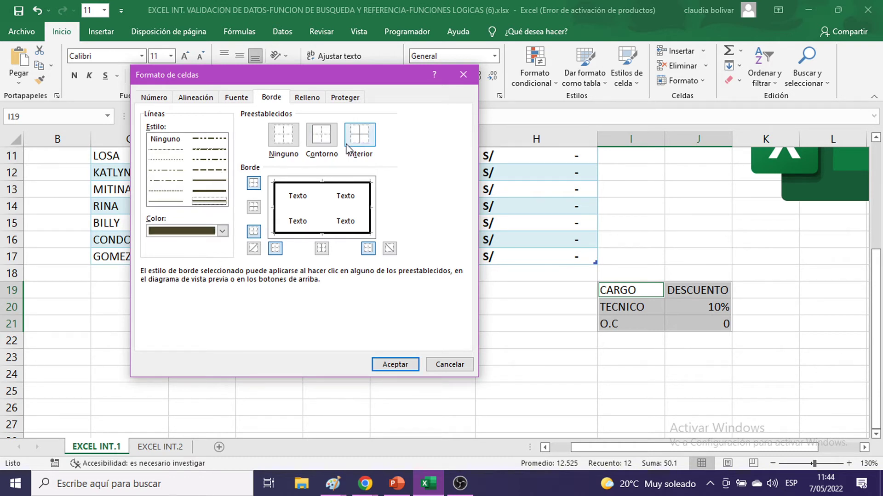
click(363, 137)
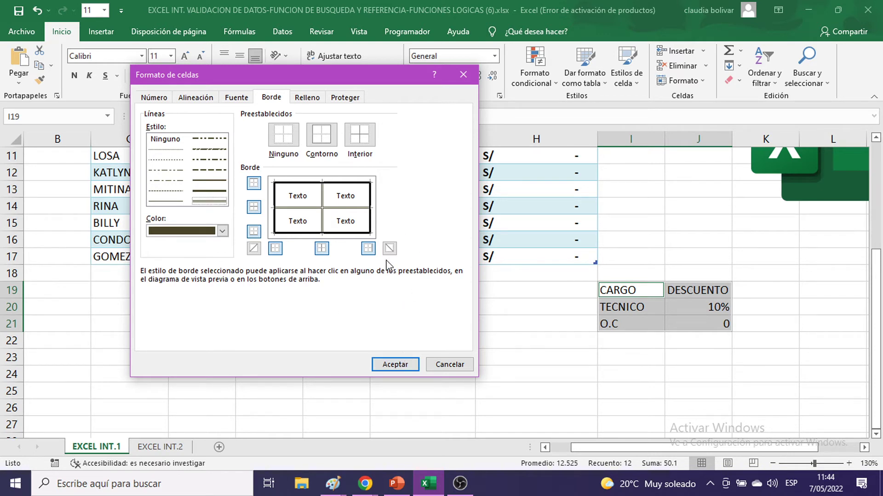
click(395, 365)
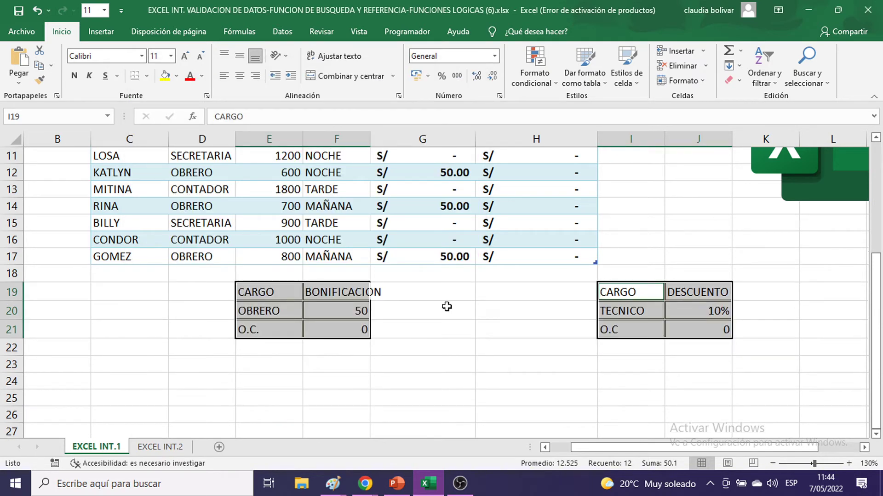
Widen column F so the BONIFICACION heading of the lookup range fits inside its cell.
click(446, 306)
drag(370, 141, 391, 141)
drag(537, 275, 538, 286)
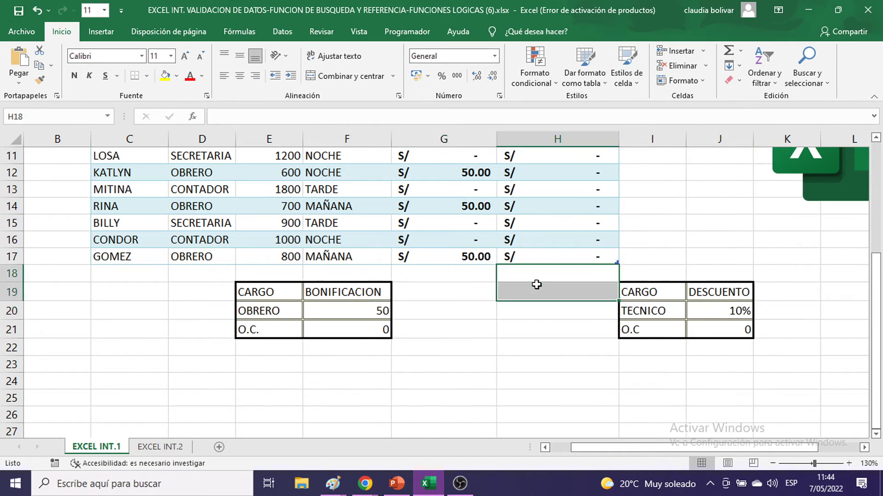
click(655, 254)
scroll(651, 240, up, 3)
scroll(650, 242, down, 4)
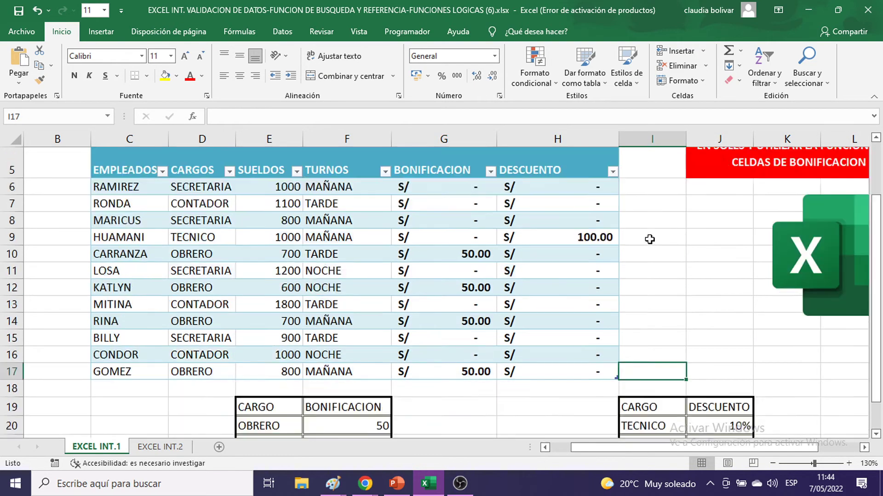
click(445, 309)
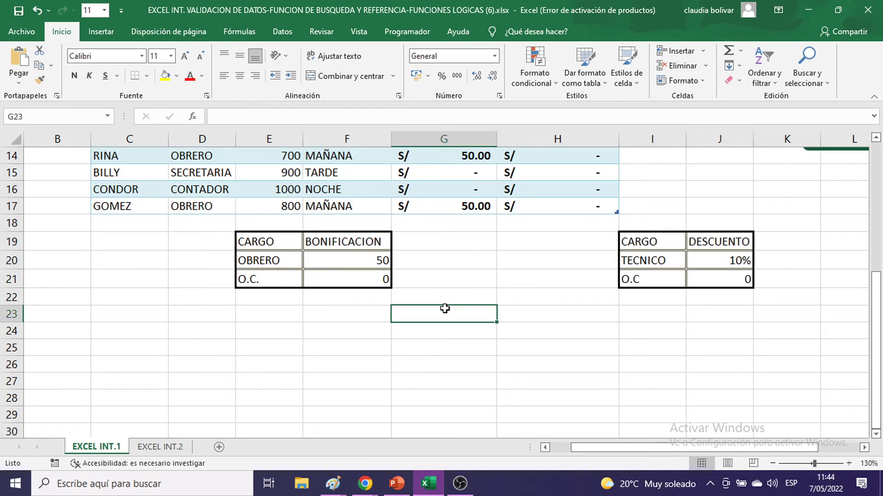
click(278, 396)
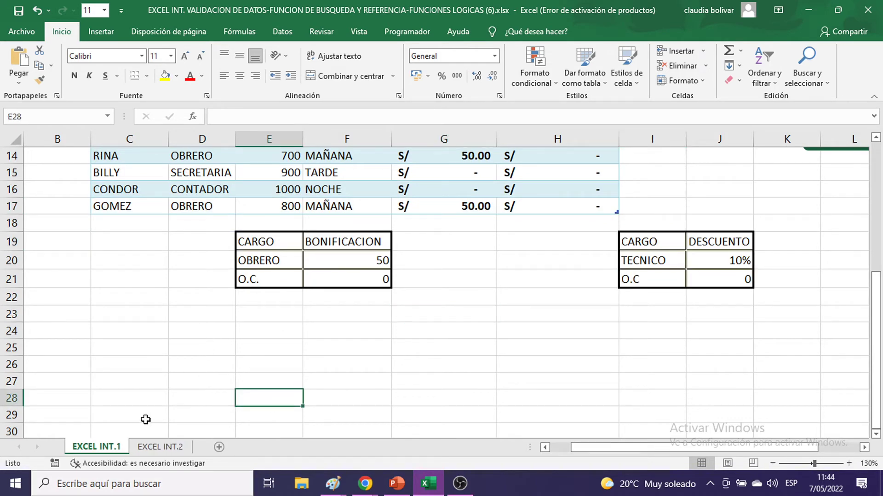
Switch to sheet EXCEL INT.2 and examine its payroll table and the PAGO/HORA rates in D19:D22.
click(171, 448)
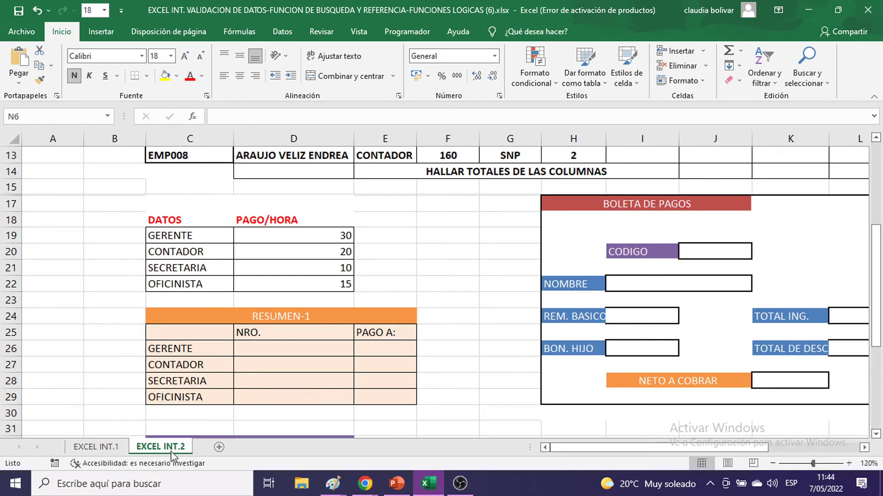
scroll(425, 267, up, 4)
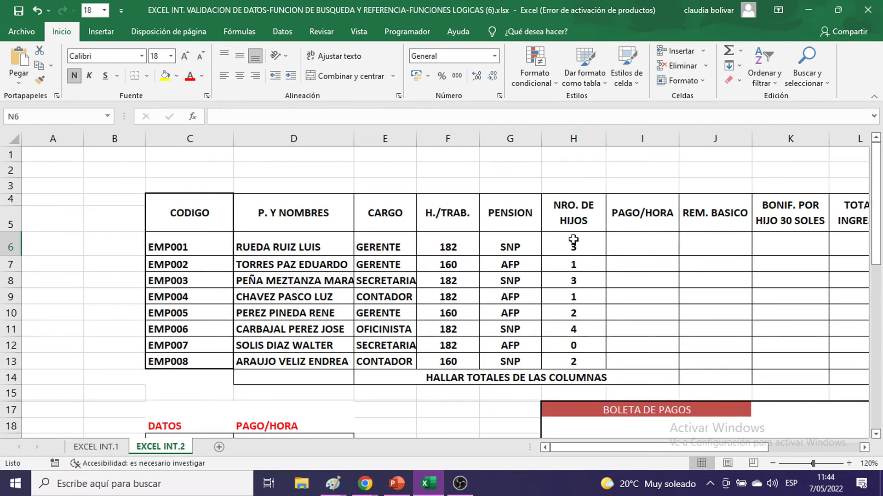
click(649, 241)
scroll(637, 226, down, 3)
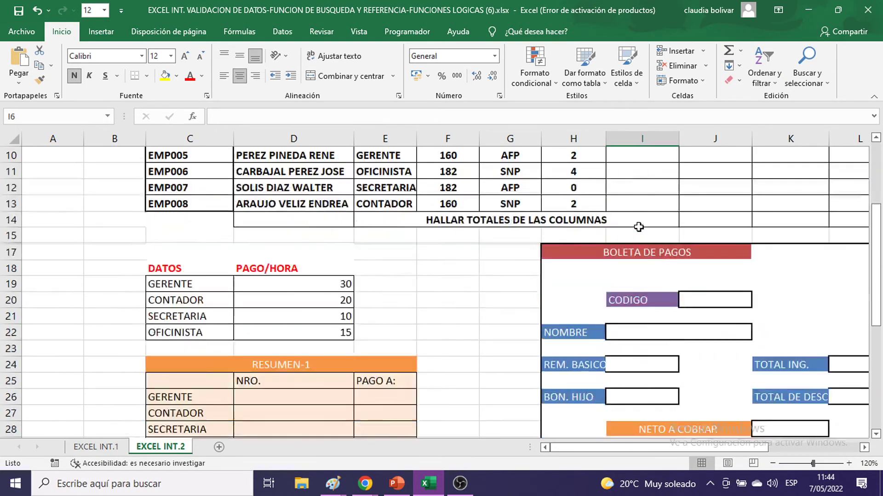
scroll(639, 226, up, 2)
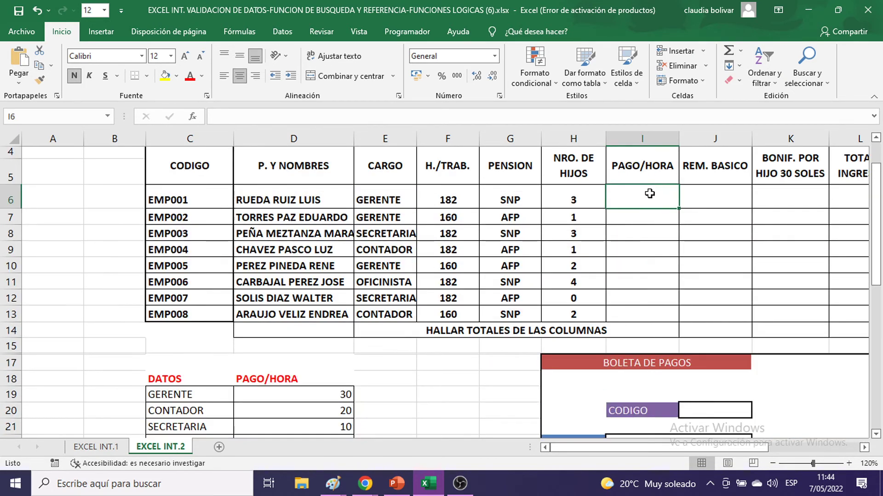
scroll(648, 192, down, 2)
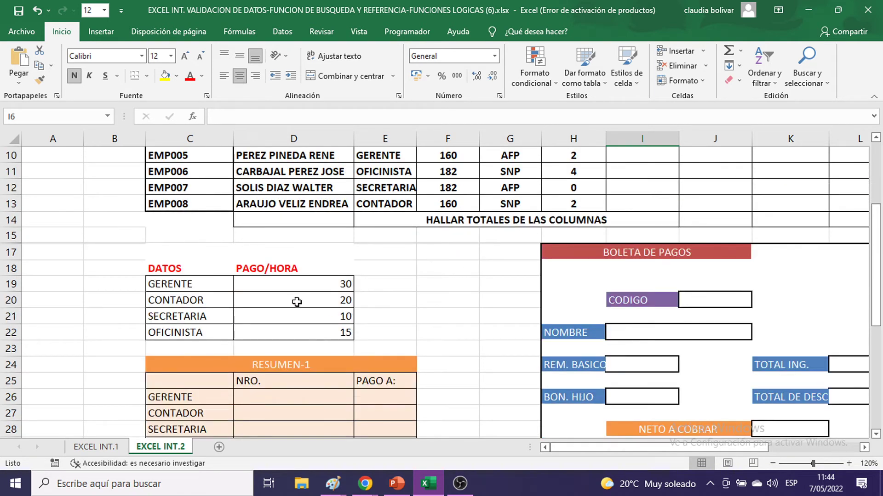
drag(285, 284, 290, 333)
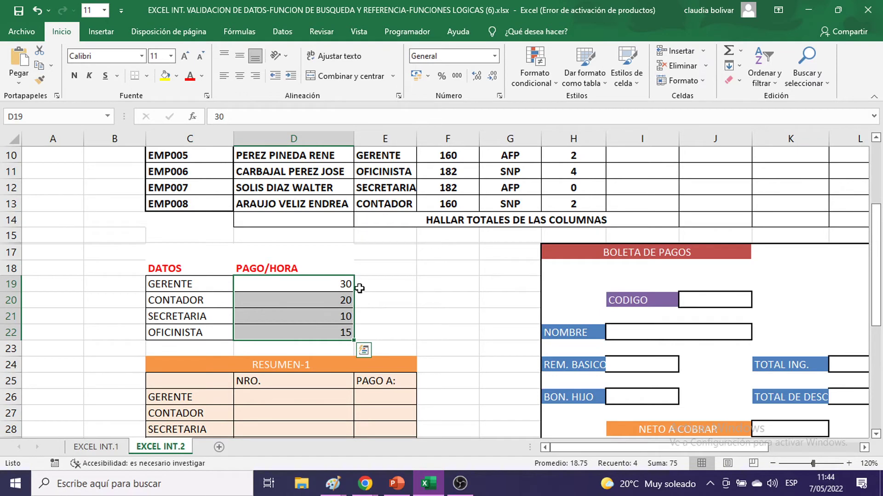
Set the font size of the empty payroll cells I6:Q6, from PAGO/HORA to TOTAL, to 16.
scroll(568, 410, up, 3)
drag(585, 448, 659, 448)
drag(306, 248, 726, 245)
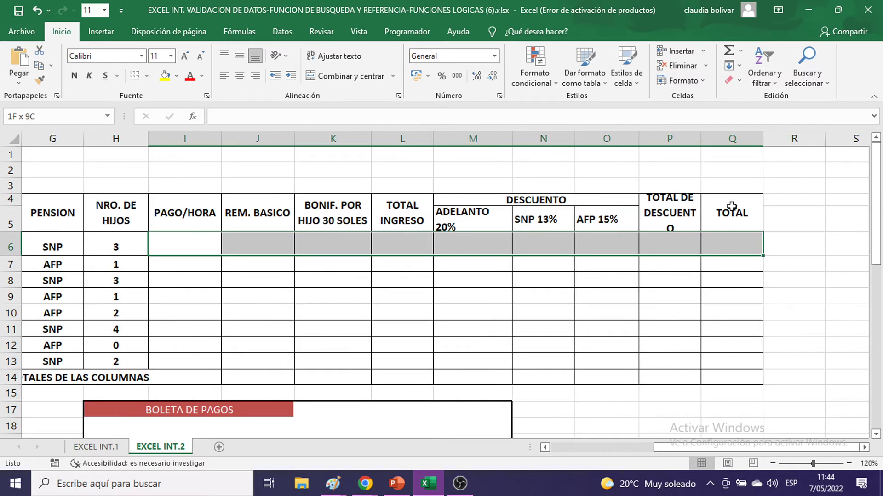
click(170, 56)
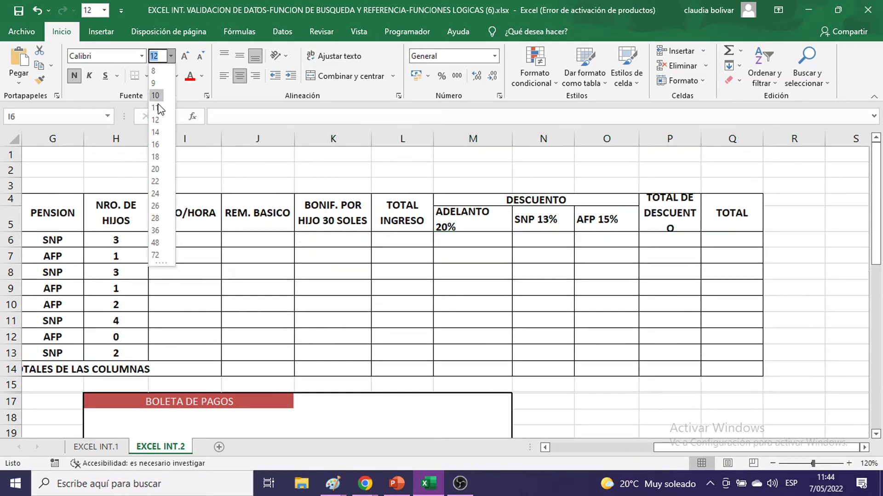
click(156, 144)
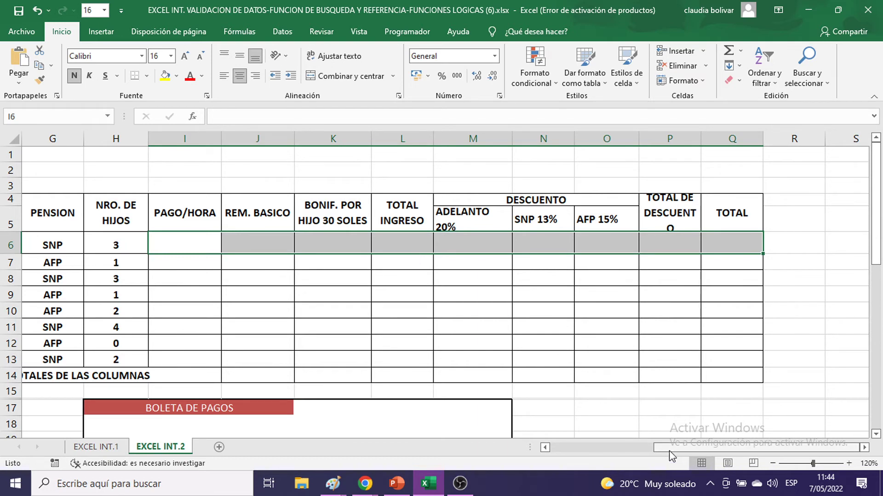
Review the employee data from CODIGO to NRO. DE HIJOS and the DATOS table of hourly pay by job.
drag(669, 451, 565, 450)
drag(168, 205, 557, 350)
scroll(542, 335, down, 3)
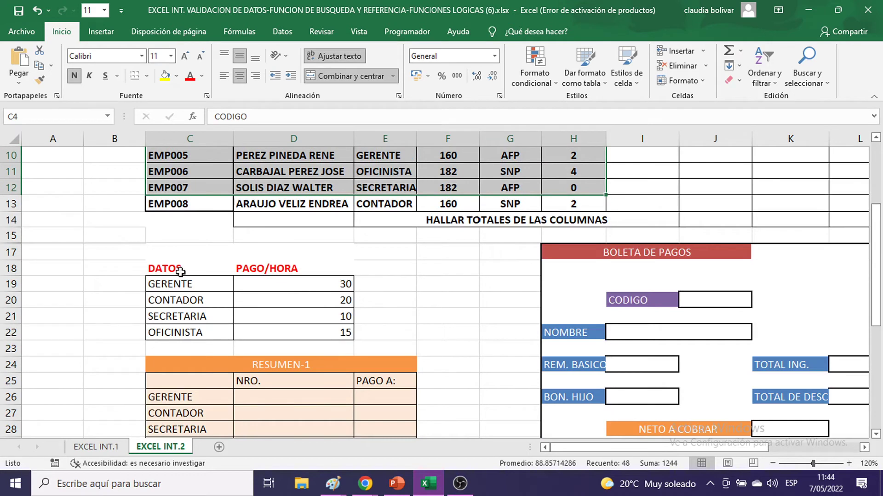
drag(178, 270, 284, 330)
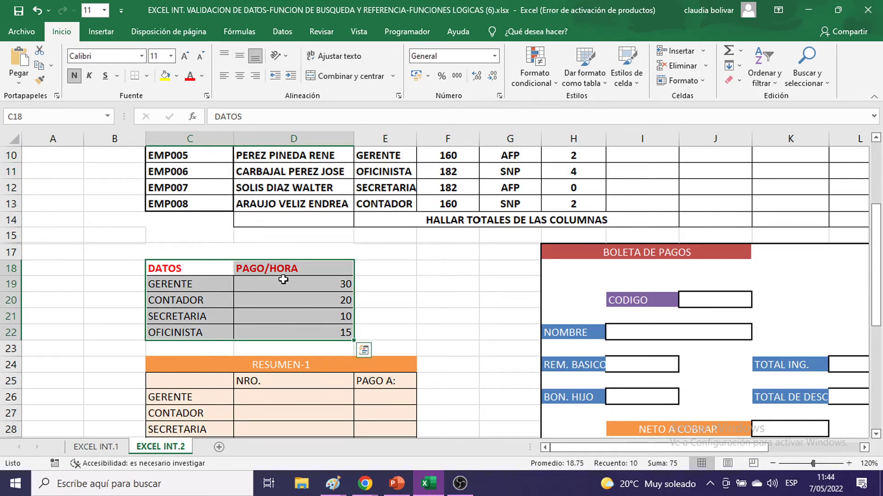
click(181, 284)
click(174, 299)
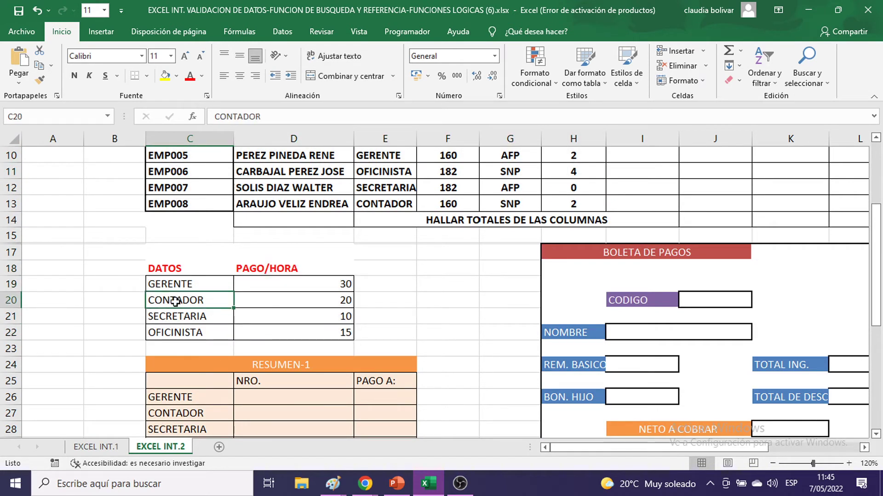
click(497, 197)
scroll(615, 191, up, 3)
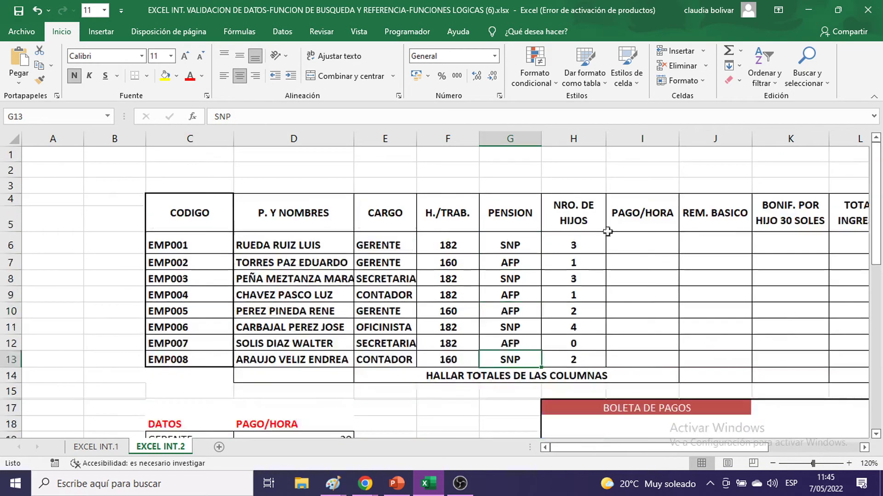
Examine the BOLETA DE PAGOS form and its CODIGO, NOMBRE, REM. BASICO and BON. HIJO cells.
drag(594, 449, 649, 450)
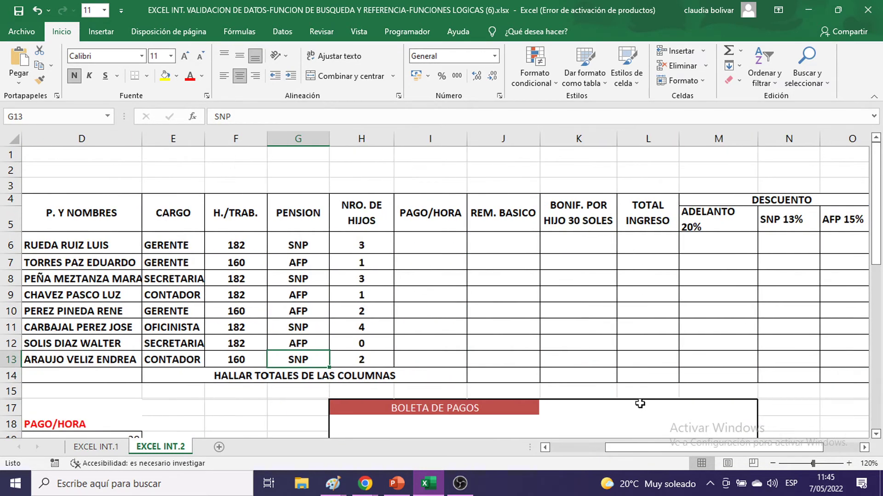
scroll(601, 348, down, 3)
click(518, 303)
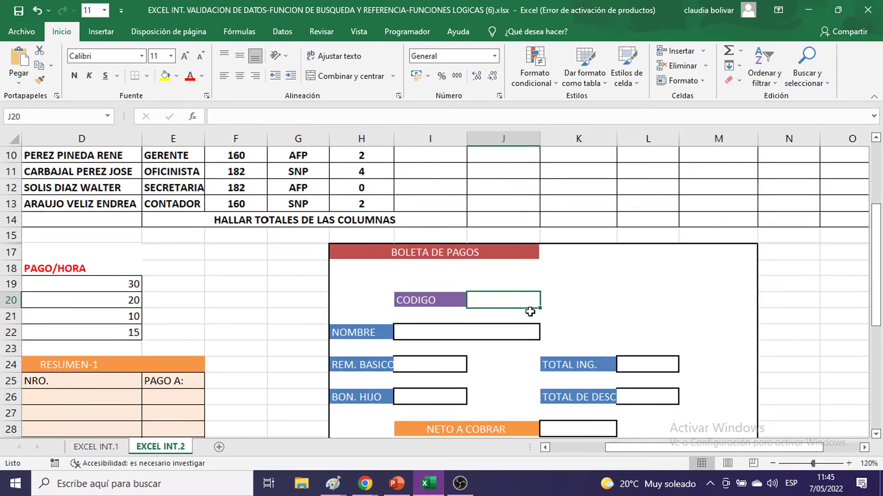
click(485, 338)
drag(430, 364, 430, 382)
click(432, 398)
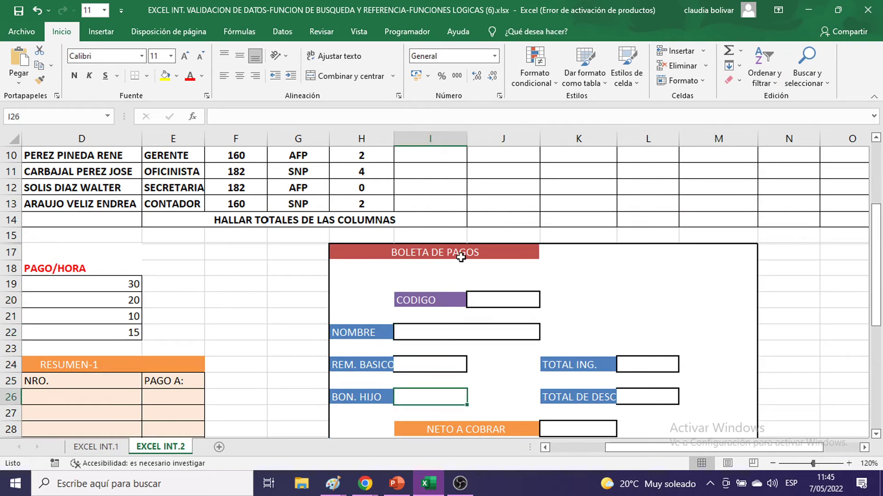
Review the REM. BASICO and BON. HIJO cells of BOLETA DE PAGOS, the payroll columns and the hourly rates in D19:D22.
click(437, 363)
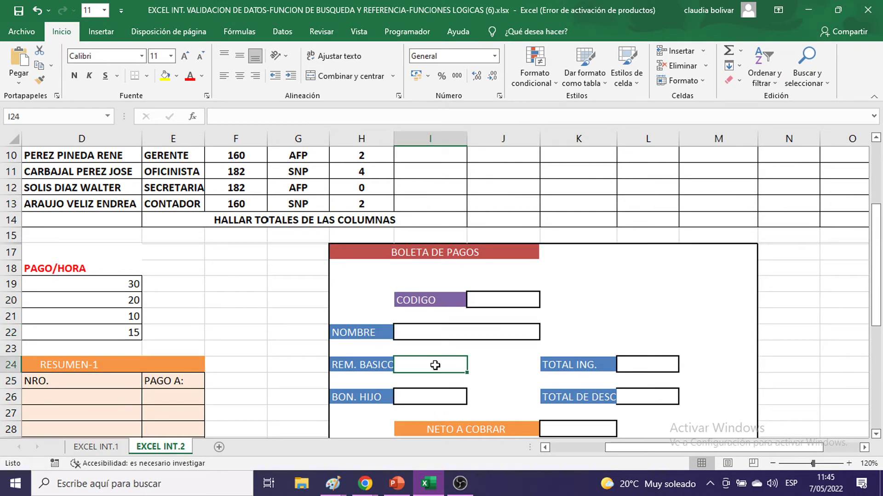
click(431, 396)
click(537, 265)
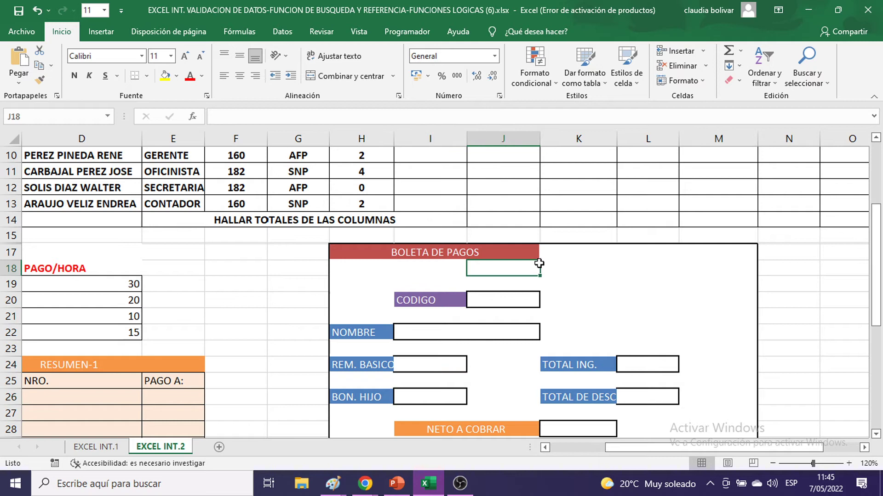
click(614, 266)
scroll(614, 265, up, 2)
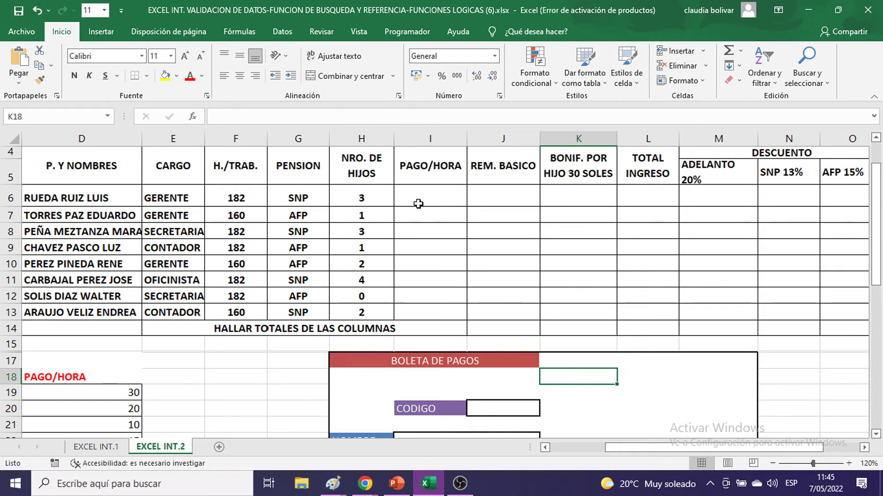
scroll(427, 207, up, 1)
click(439, 239)
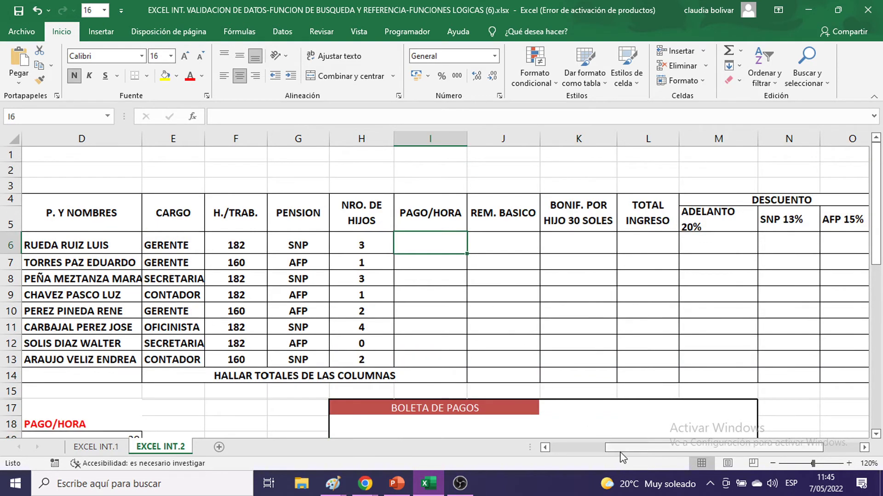
drag(616, 450, 597, 452)
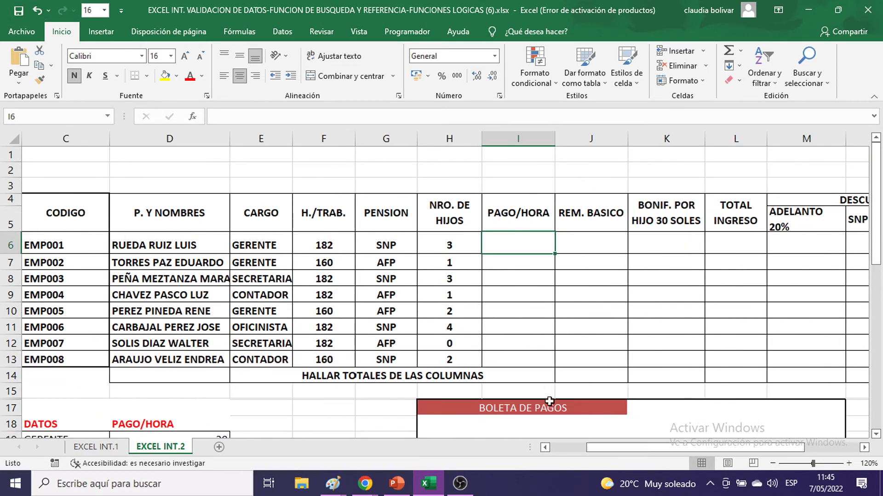
scroll(275, 302, down, 3)
drag(185, 287, 186, 329)
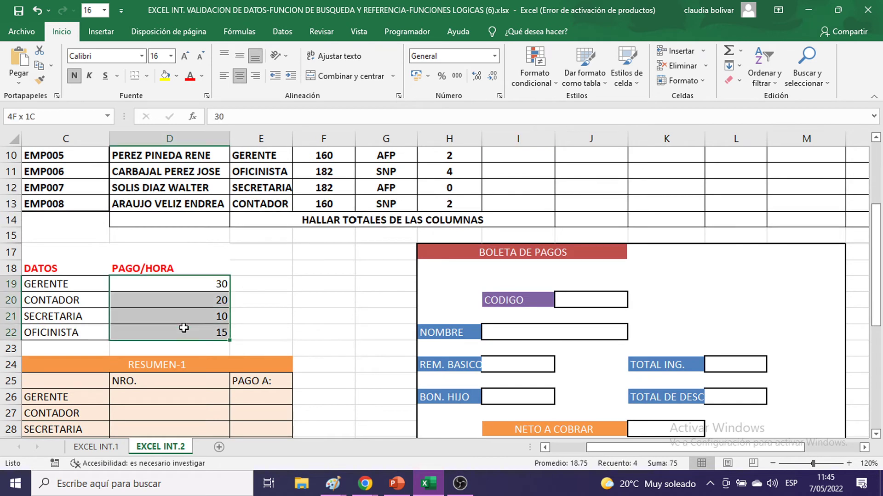
scroll(247, 289, up, 2)
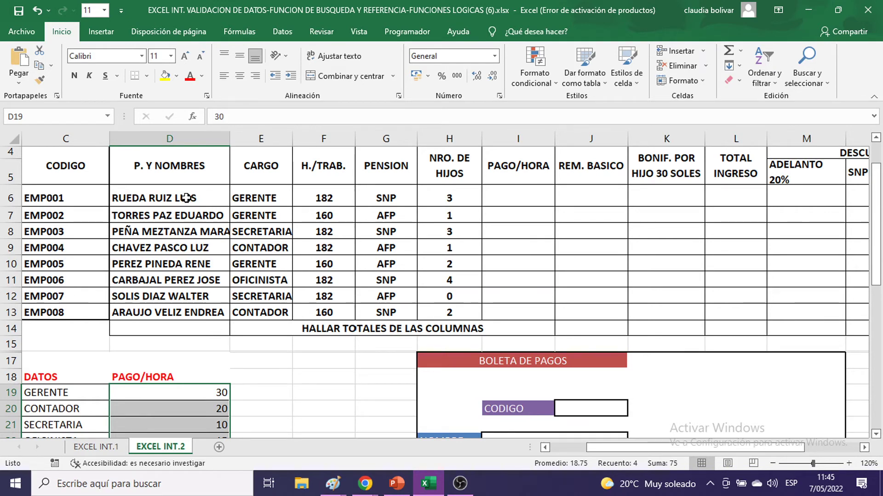
Start a BUSCARV formula in I6, under PAGO/HORA, with the job in E6 as the lookup value.
click(524, 192)
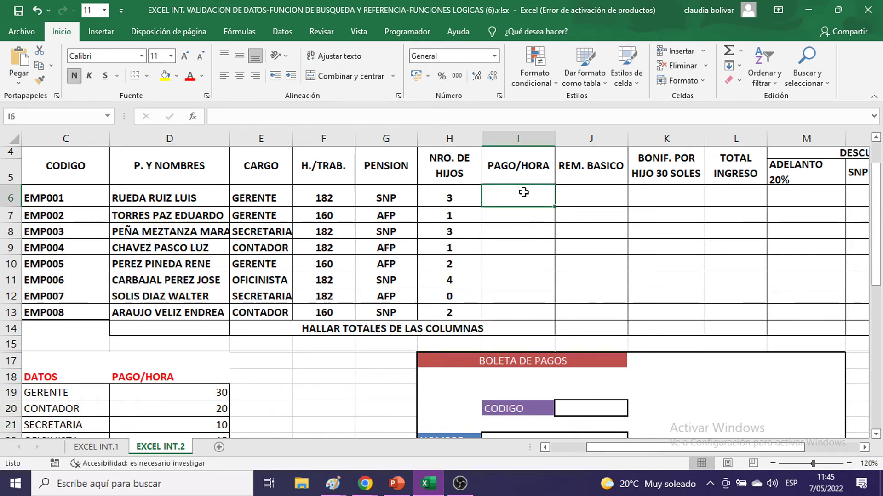
text(=)
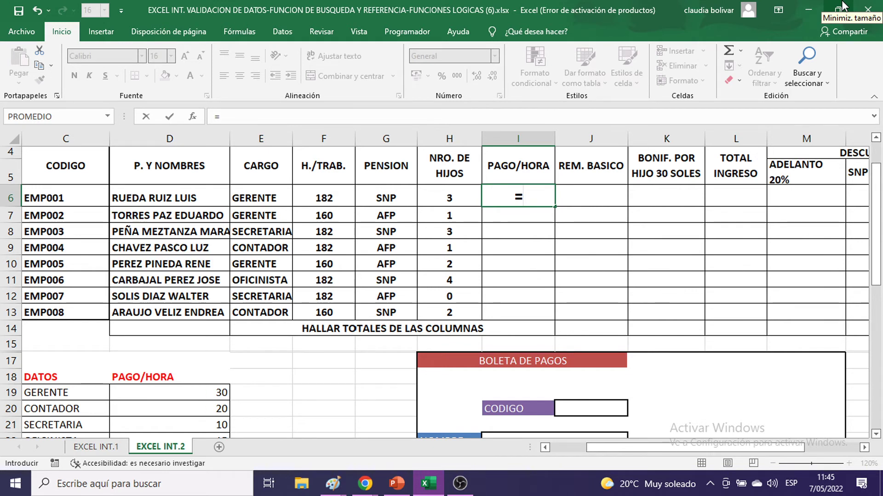
text(BUSCARV()
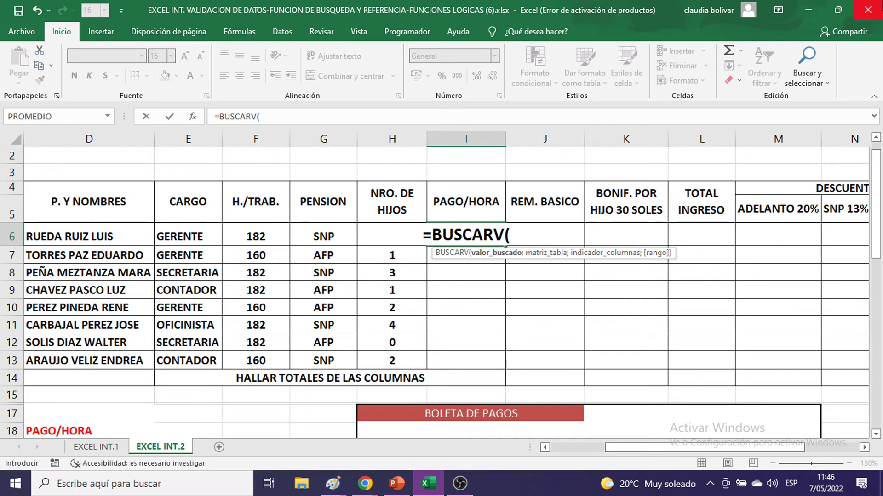
scroll(358, 184, down, 1)
scroll(358, 184, left, 2)
click(350, 189)
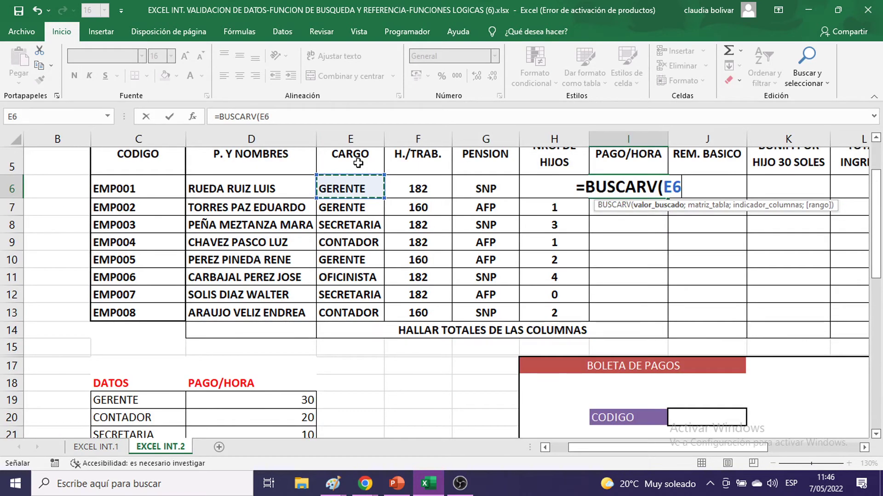
text(;)
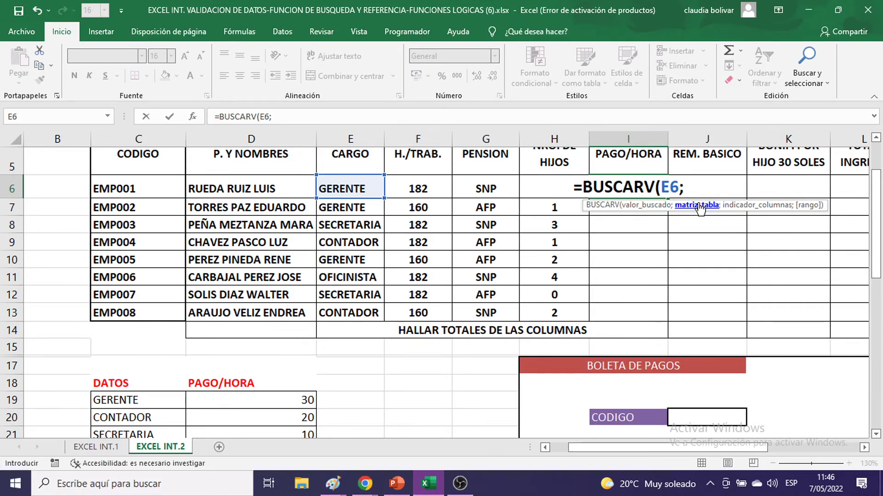
scroll(700, 209, down, 2)
drag(294, 331, 151, 262)
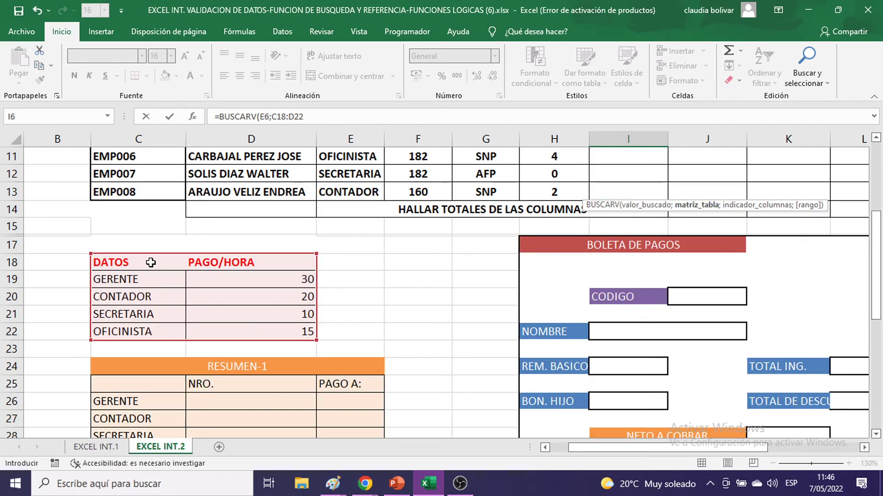
key(Return)
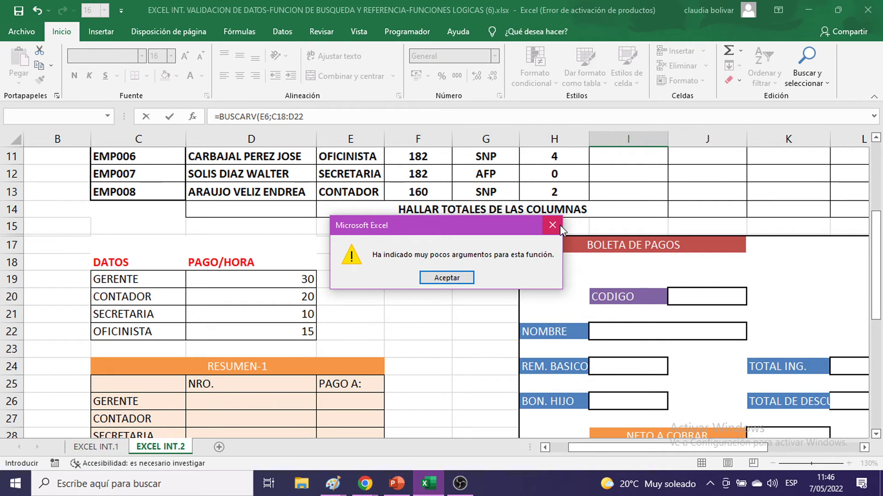
key(Return)
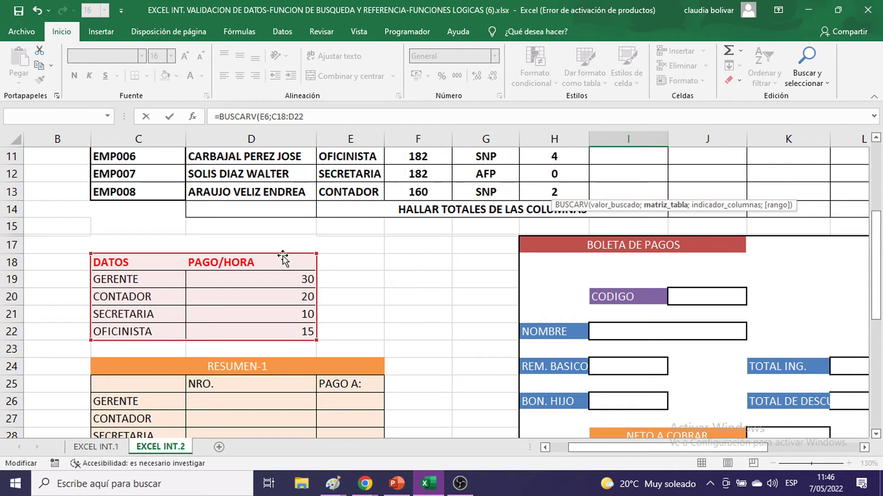
scroll(341, 275, up, 1)
key(BackSpace)
Set the formula's lookup table to the DATOS rows without the header, C19:D22, as the absolute reference $C$19:$D$22.
scroll(341, 275, down, 2)
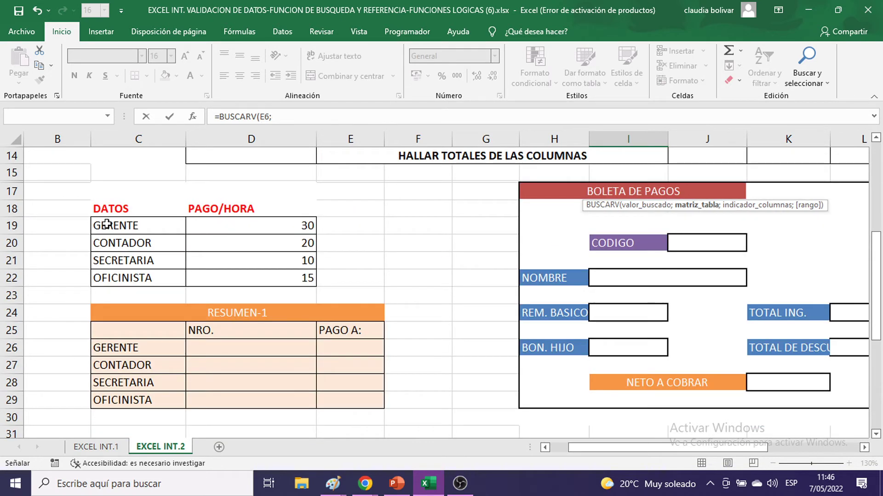
drag(104, 225, 204, 272)
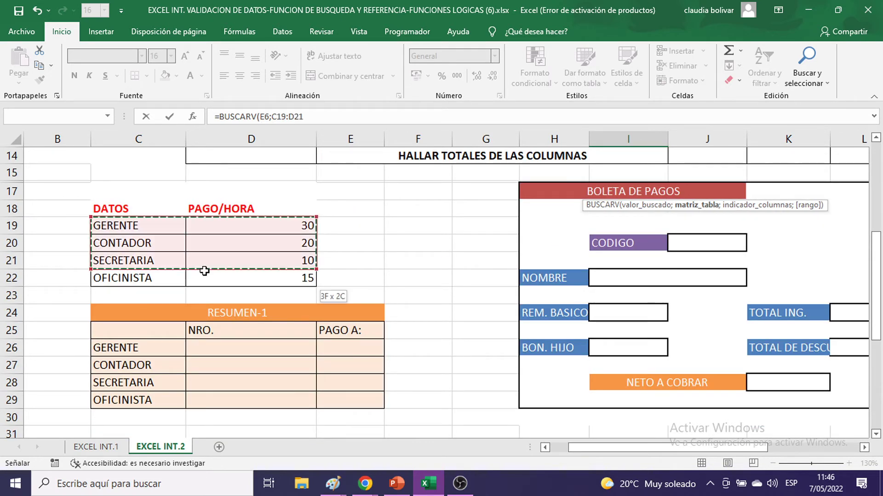
drag(205, 271, 207, 279)
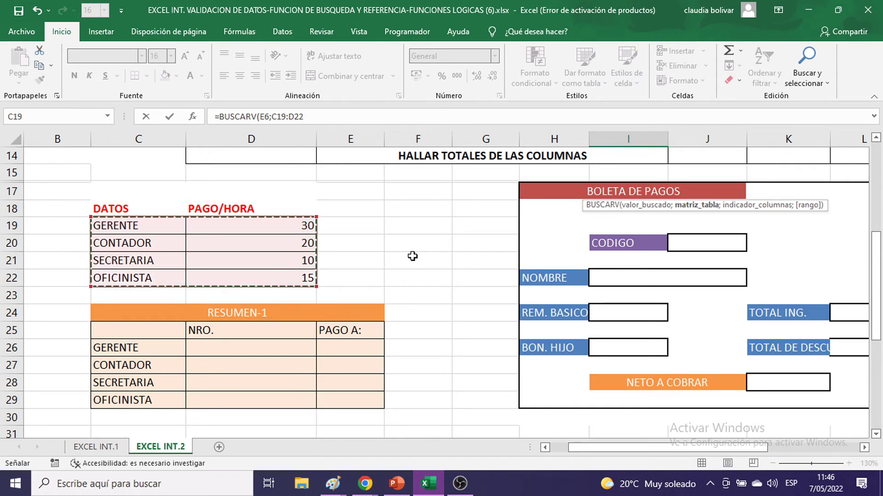
scroll(413, 256, up, 3)
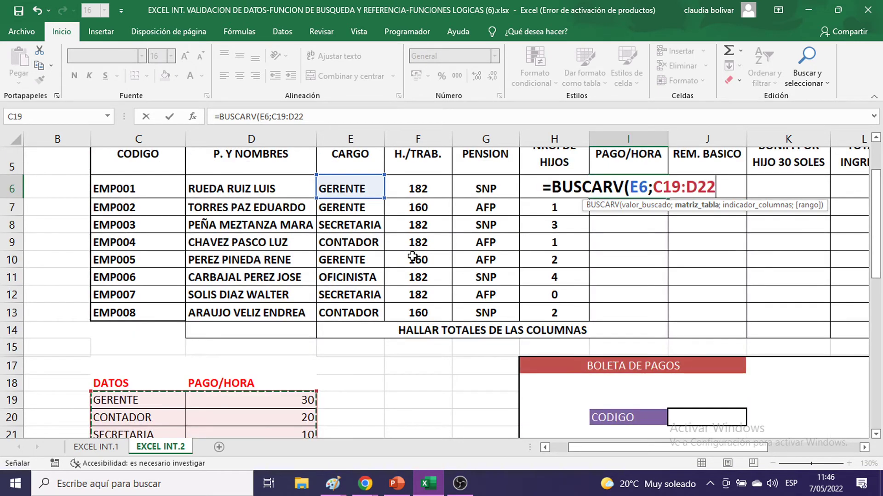
key(F4)
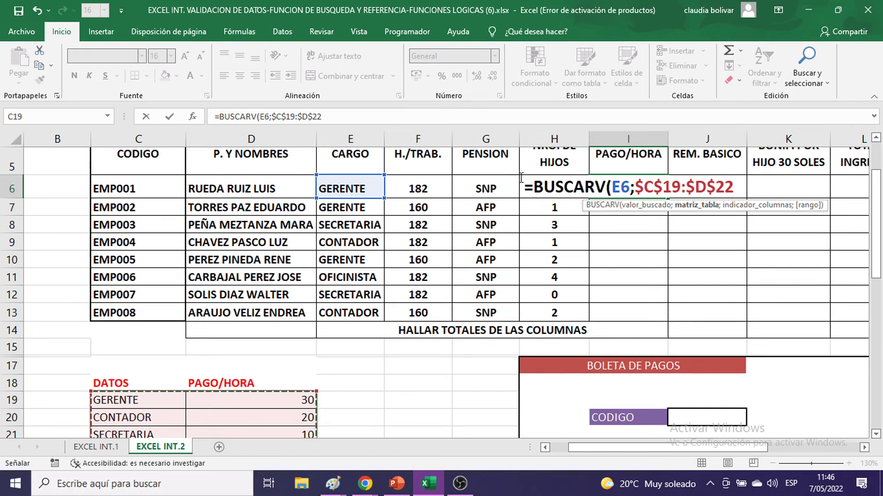
scroll(275, 253, down, 2)
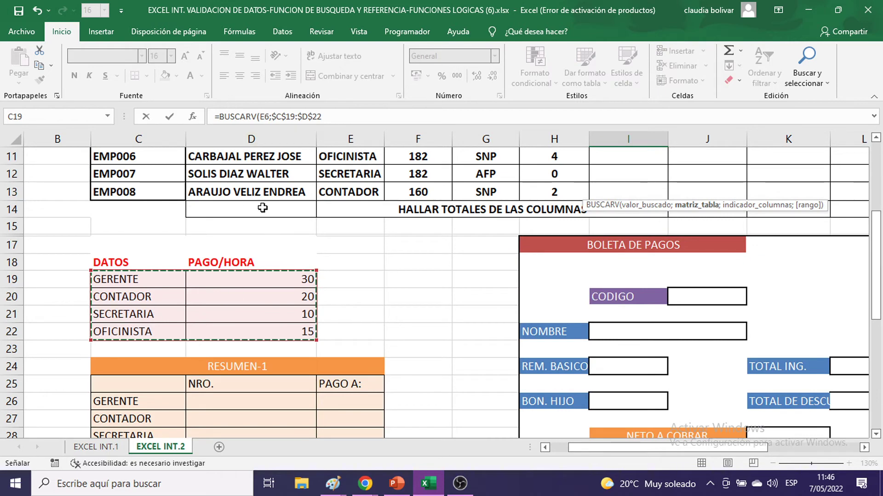
scroll(547, 260, up, 3)
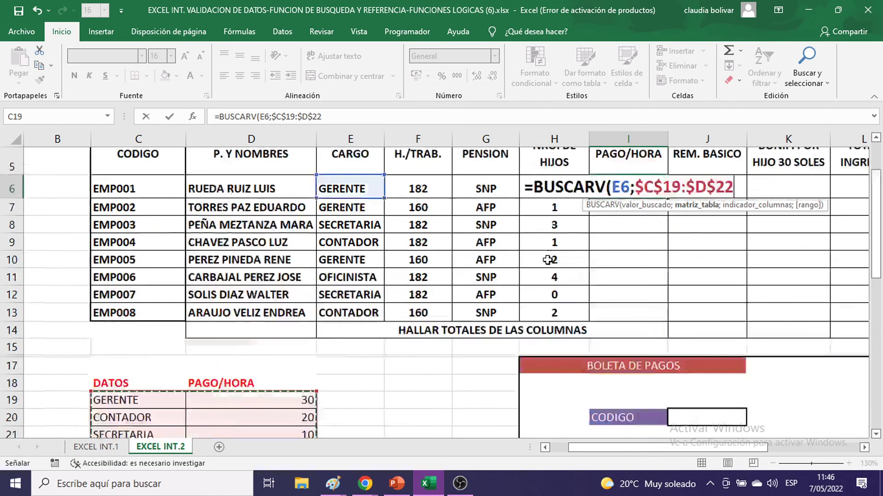
text(;)
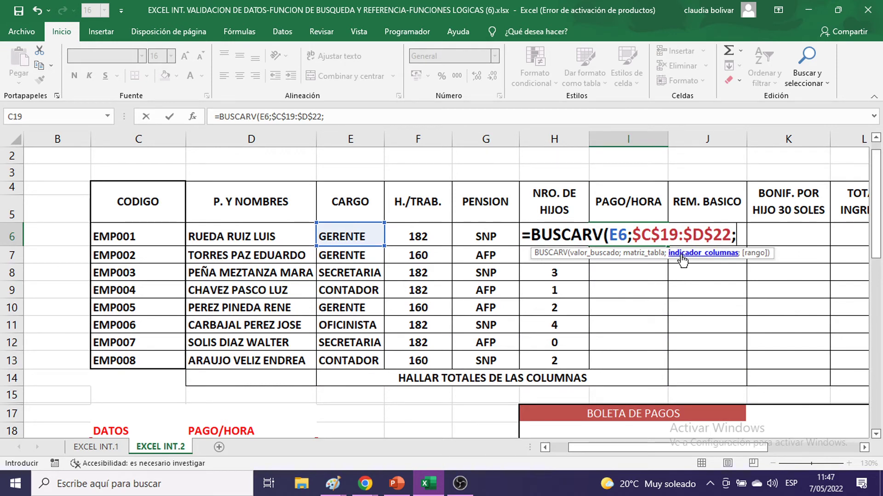
Set the formula's column index to 2 so it returns the hourly rate from the DATOS table.
scroll(472, 273, down, 3)
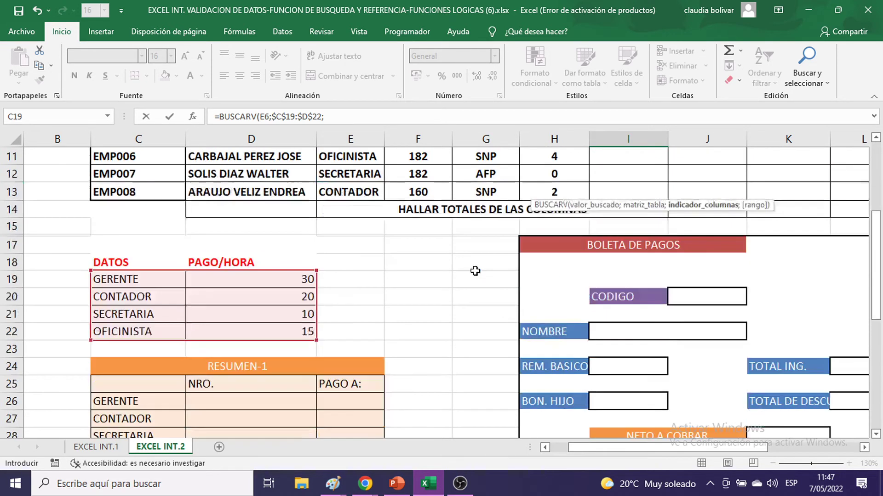
scroll(294, 299, up, 2)
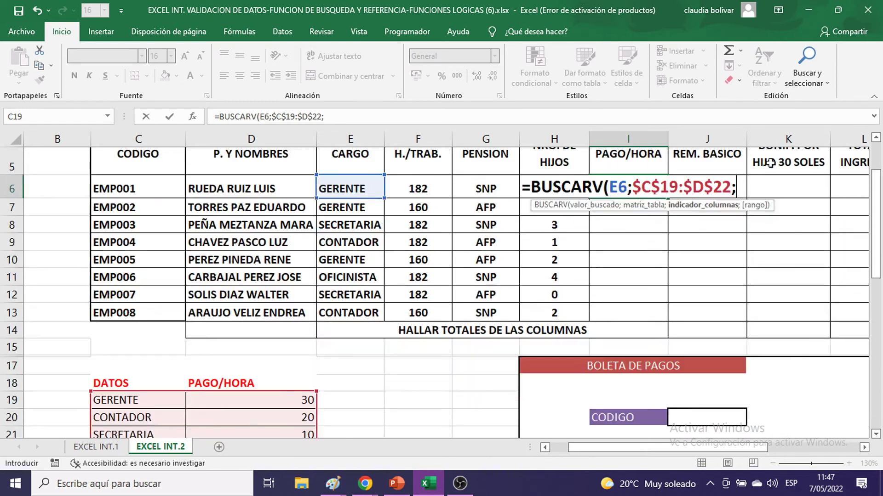
scroll(161, 381, down, 1)
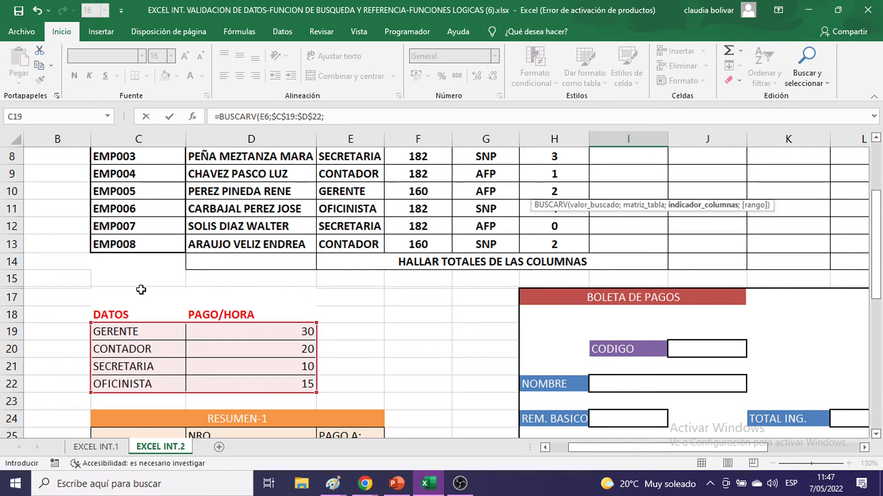
scroll(307, 196, up, 2)
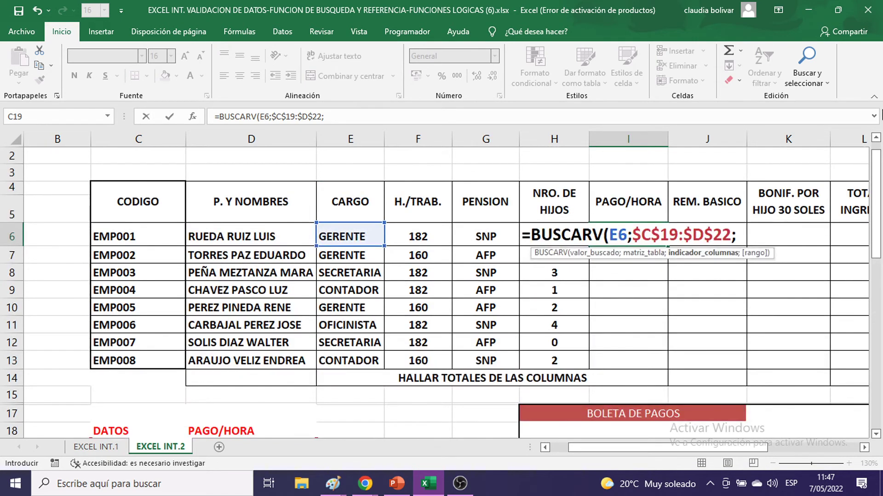
text(2;)
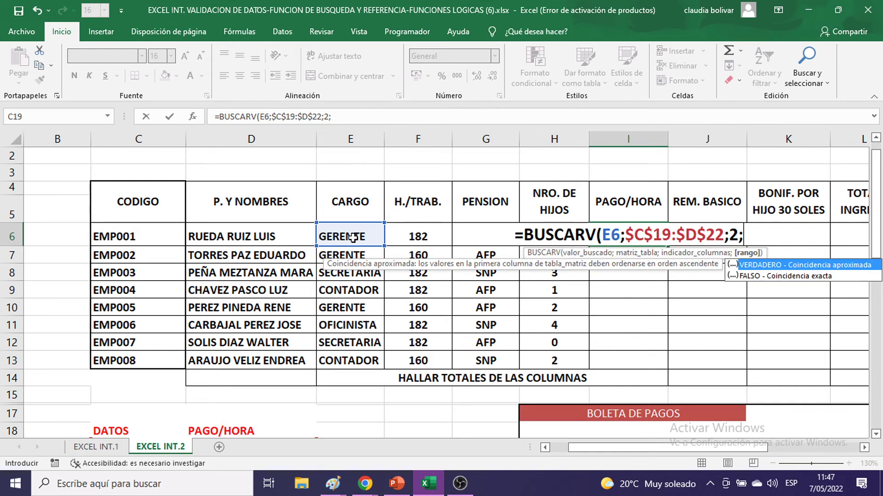
Compare the job in E6 with the DATOS list and enter 0 as the formula's match argument for an exact match.
scroll(353, 237, down, 3)
scroll(424, 187, up, 2)
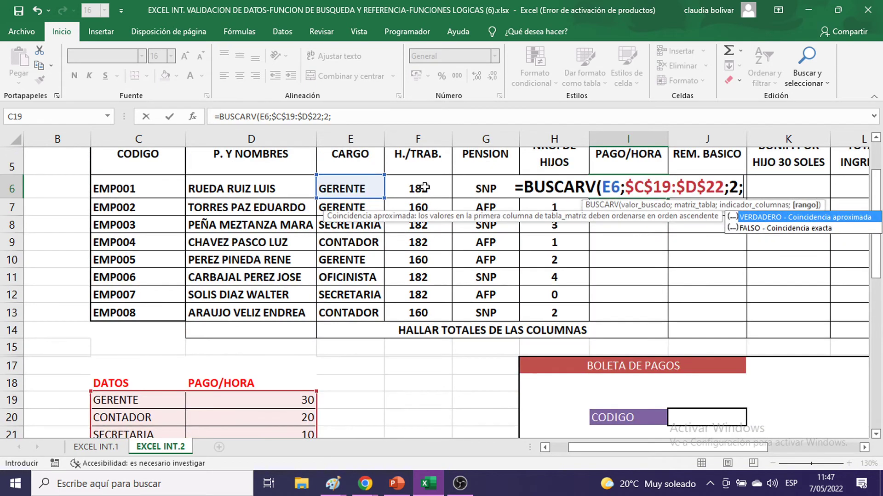
scroll(207, 333, down, 1)
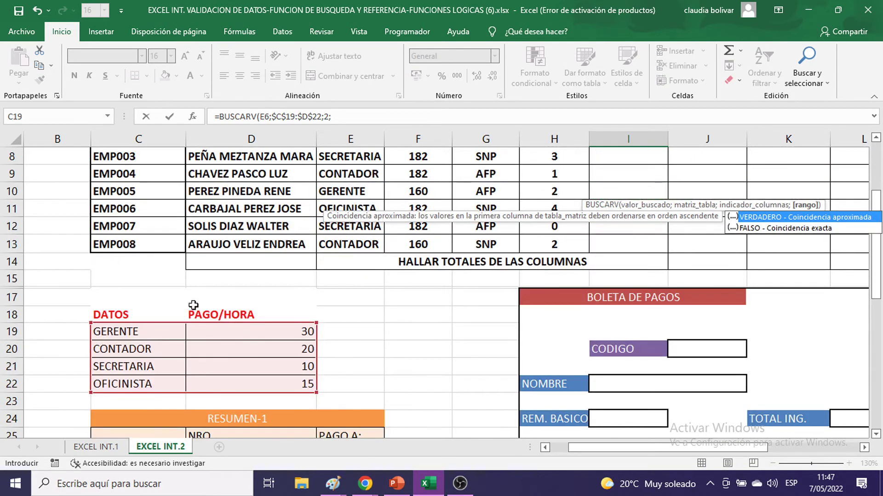
scroll(193, 305, up, 1)
scroll(117, 420, down, 1)
scroll(305, 341, up, 1)
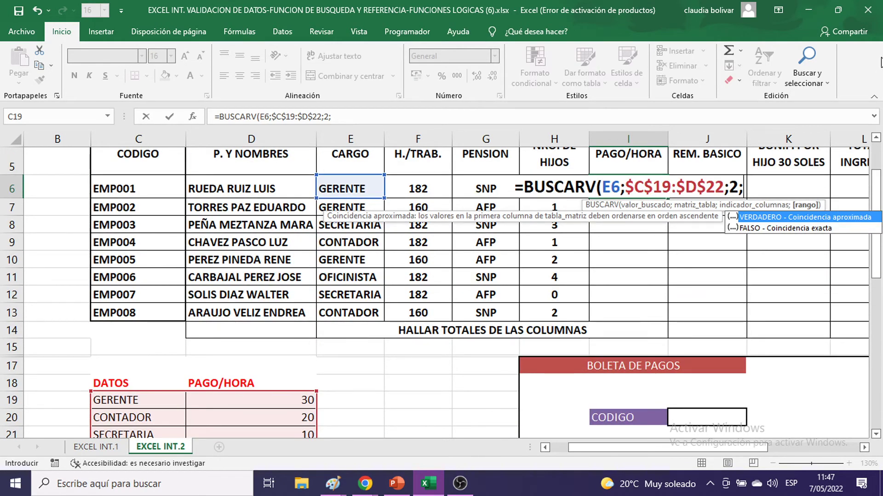
text(0)
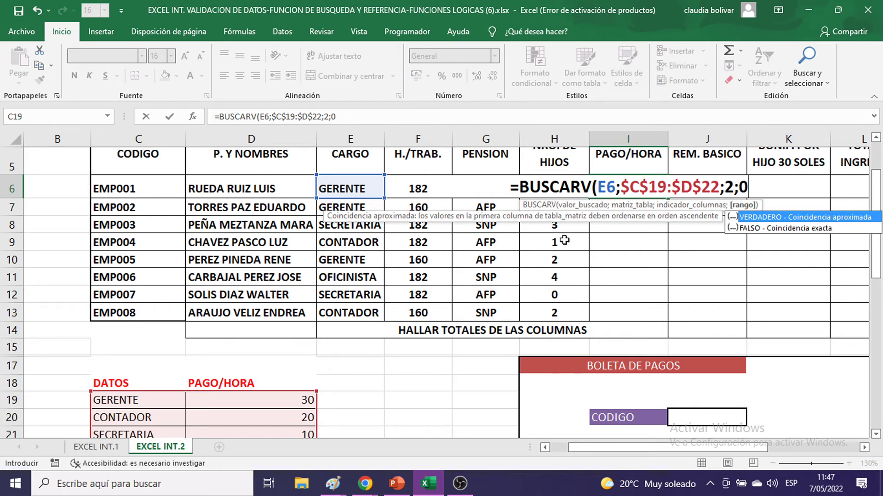
Switch to the untitled Paint drawing to examine an enlarged capture of the BUSCARV formula's match options, and return to the Excel workbook.
mouse_move(338, 486)
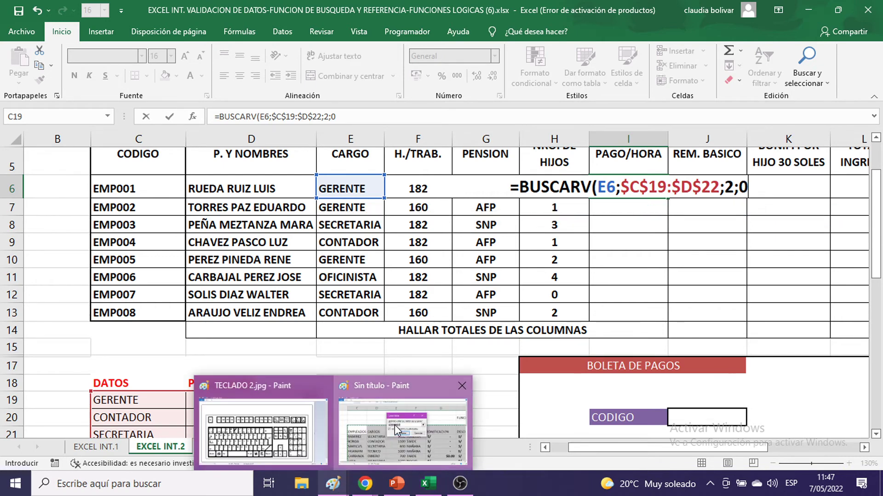
click(394, 425)
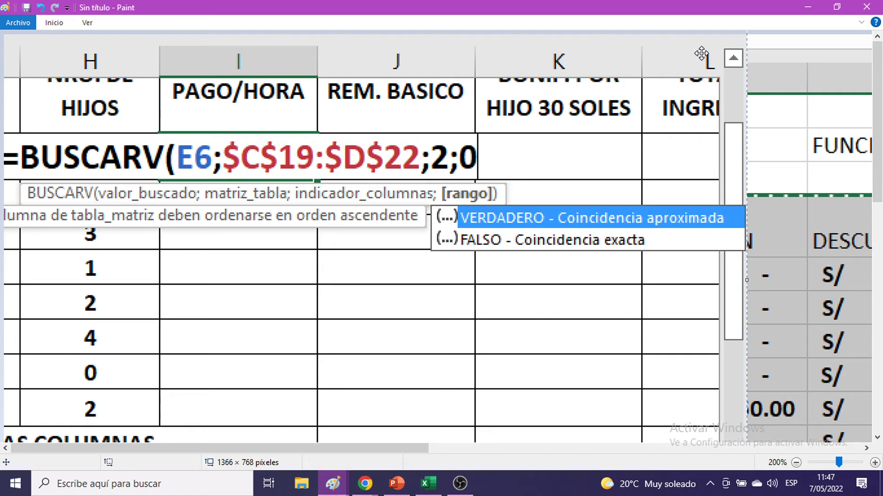
click(804, 6)
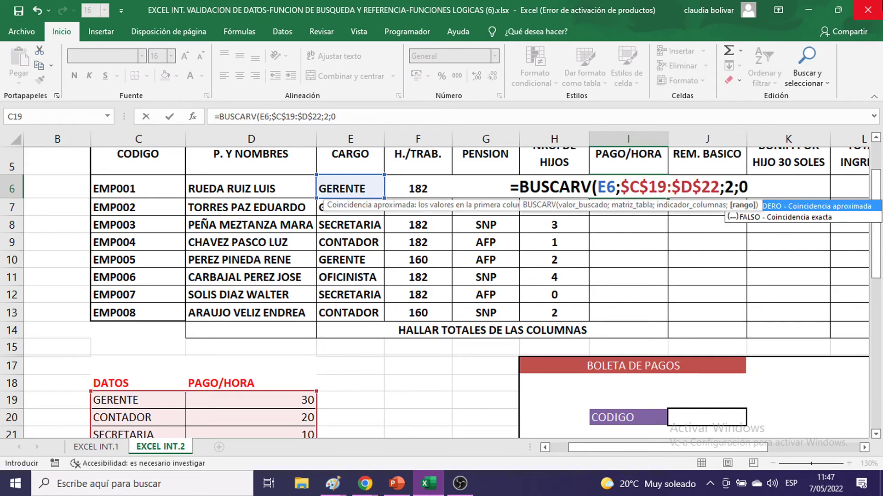
Complete the BUSCARV formula in I6 and copy it down the PAGO/HORA column through I13.
text())
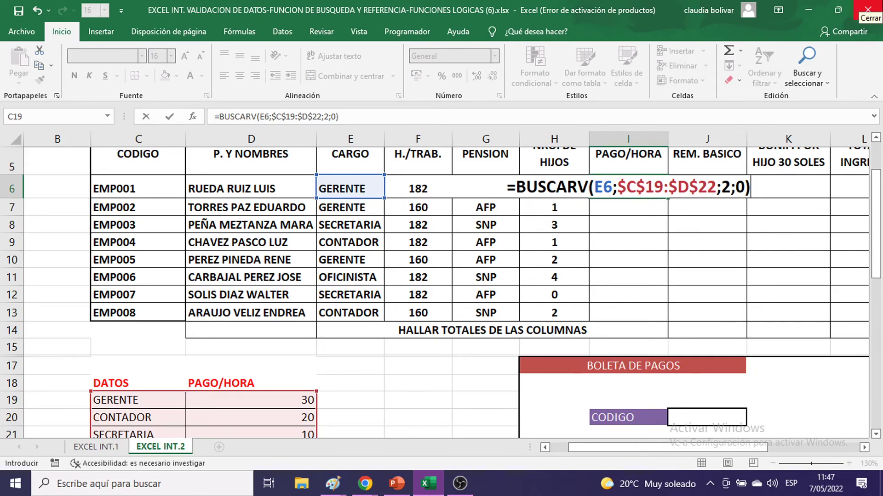
key(Return)
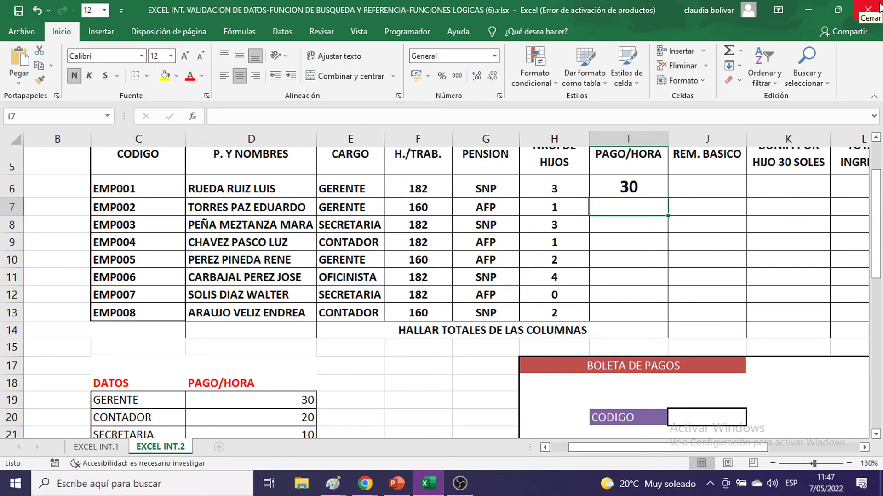
click(639, 188)
scroll(640, 188, up, 1)
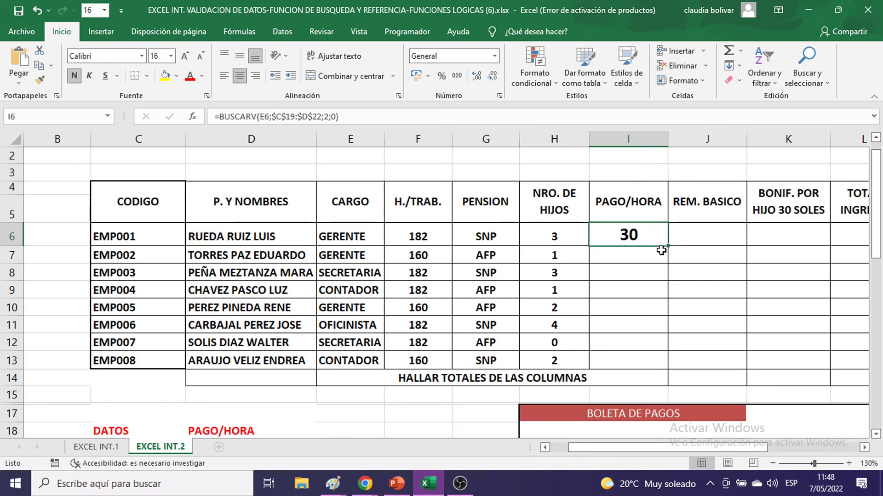
drag(666, 246, 654, 269)
drag(648, 361, 646, 364)
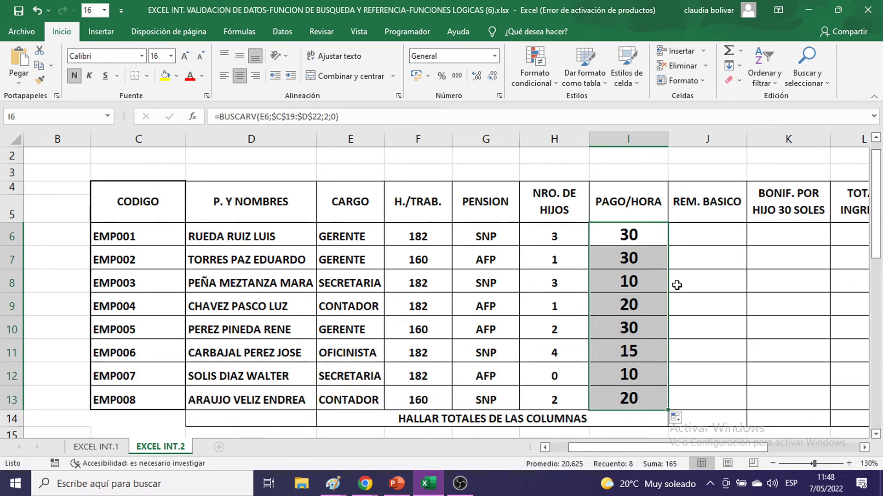
Check the copied hourly rates against the DATOS table and set the font size of I6:I13 to 11.
scroll(161, 296, down, 3)
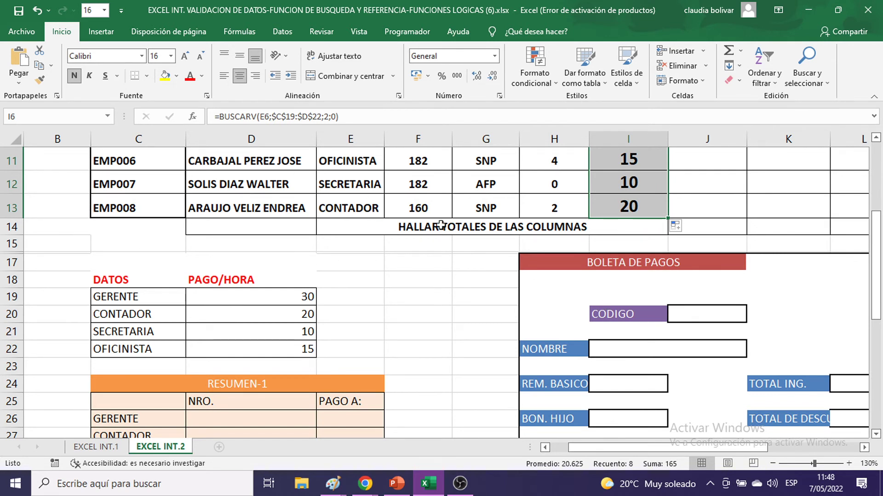
click(11, 208)
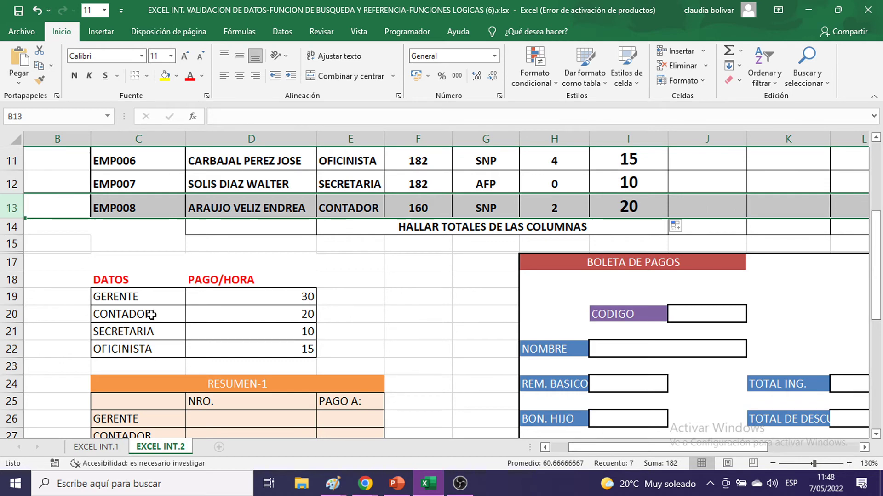
click(211, 311)
scroll(580, 270, up, 3)
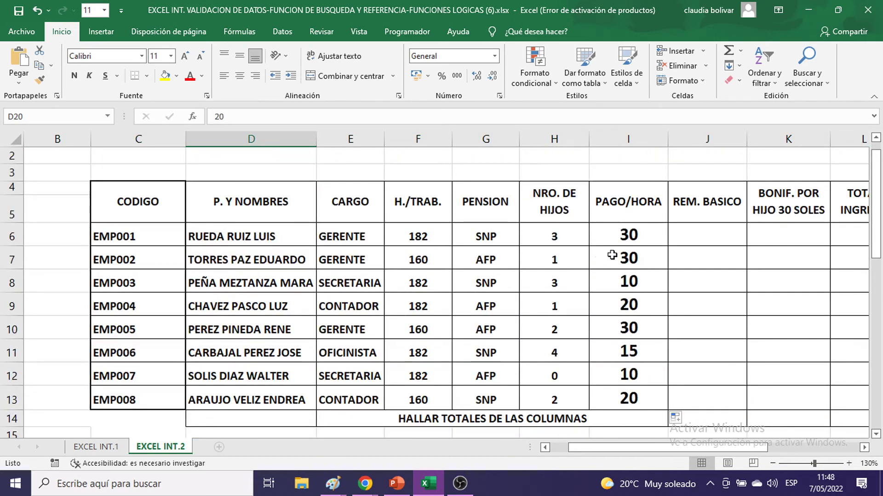
drag(628, 236, 634, 398)
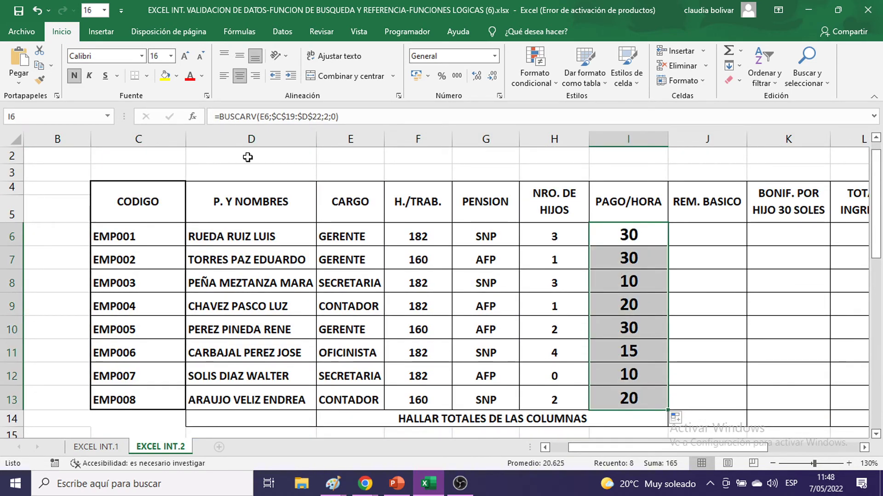
click(170, 56)
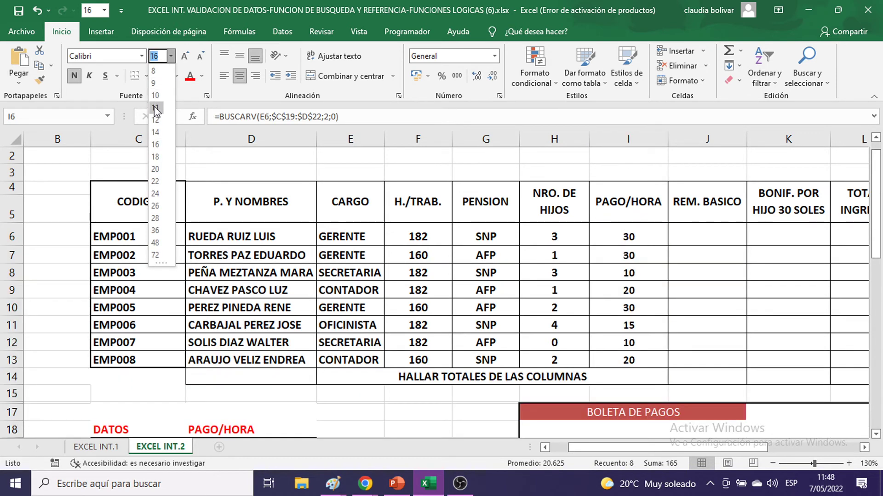
key(Escape)
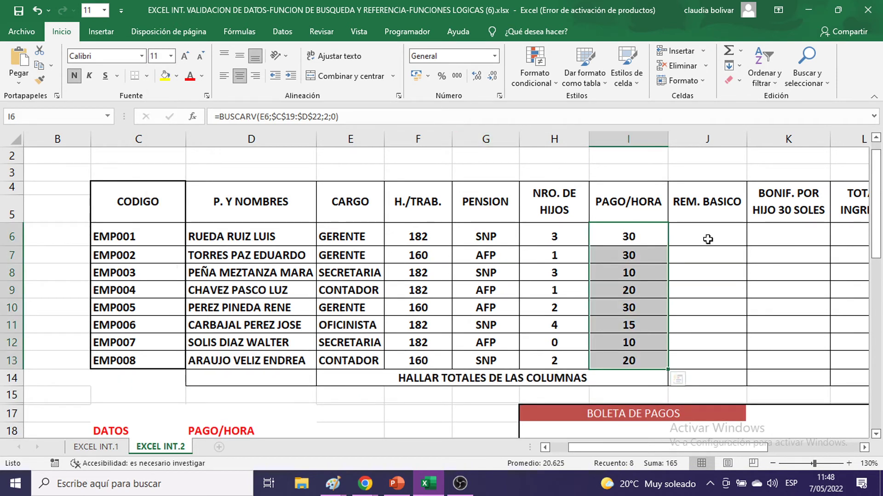
Enter the formula =F6*I6 in J6 to calculate REM. BASICO from hours worked and hourly pay.
click(707, 236)
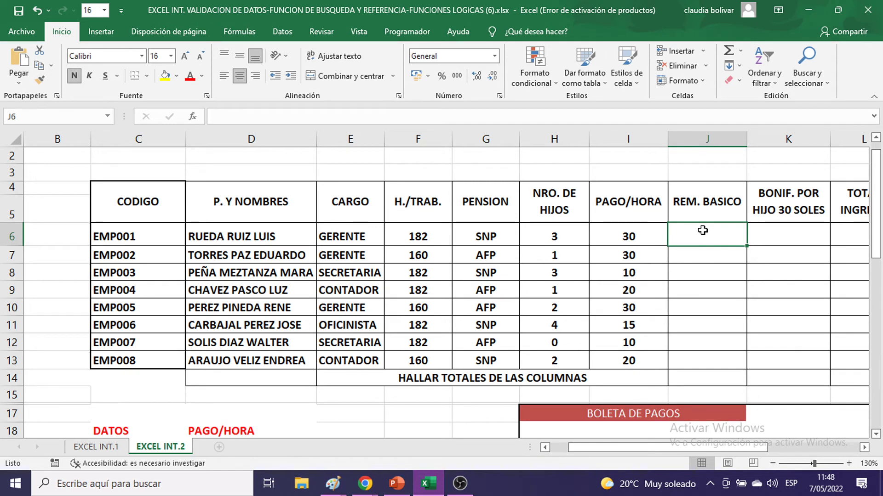
scroll(702, 230, down, 1)
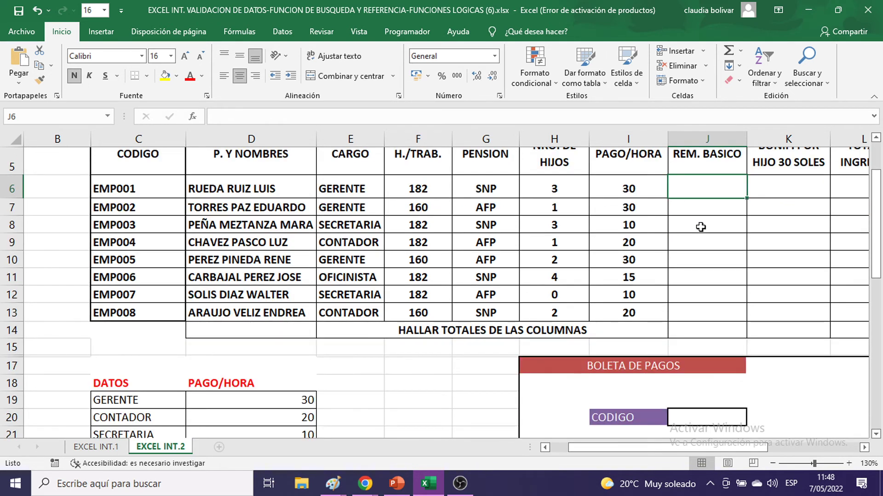
scroll(700, 227, up, 1)
click(619, 199)
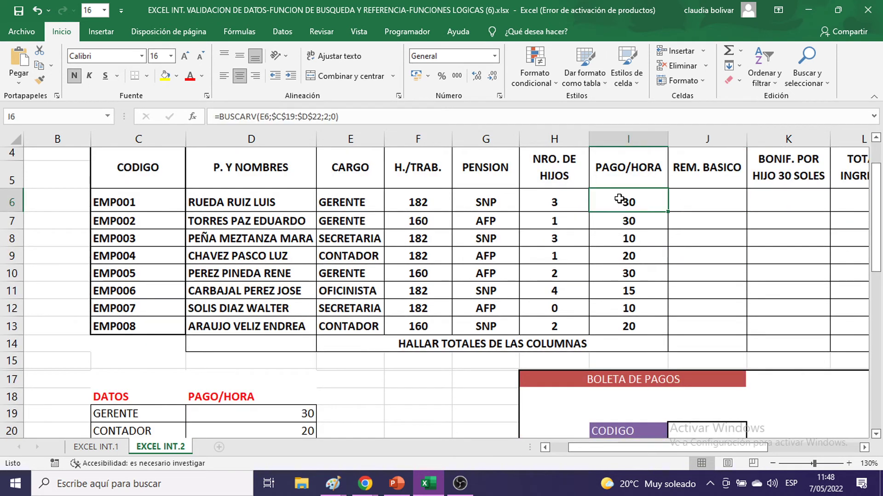
click(723, 194)
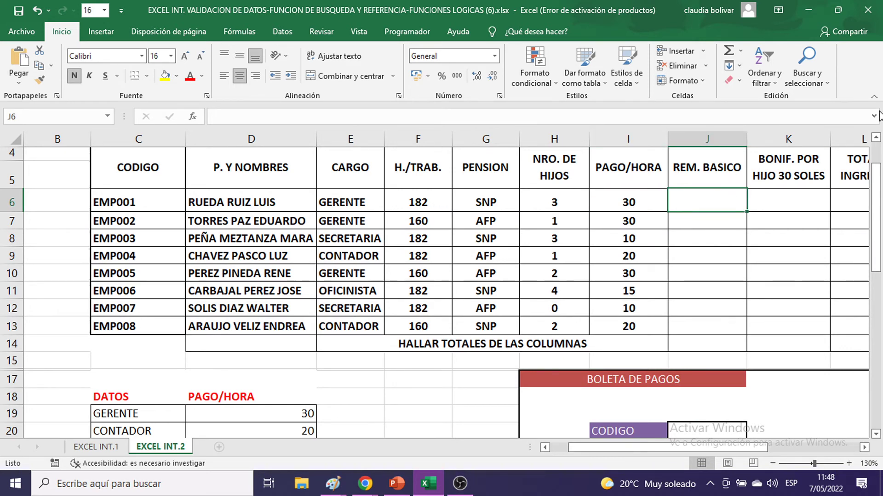
text(=)
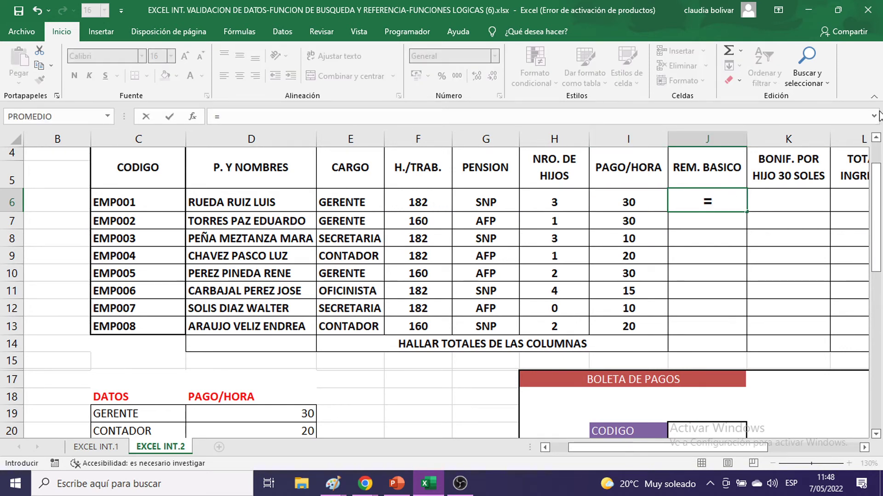
click(398, 203)
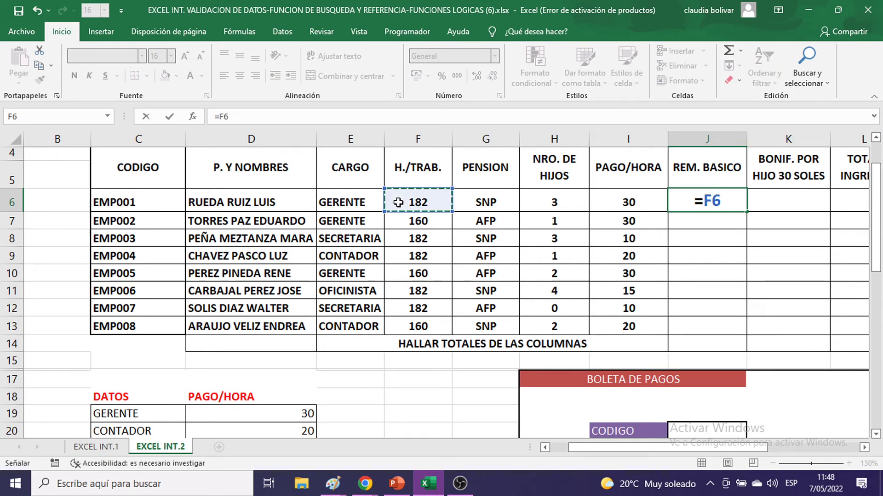
text(*)
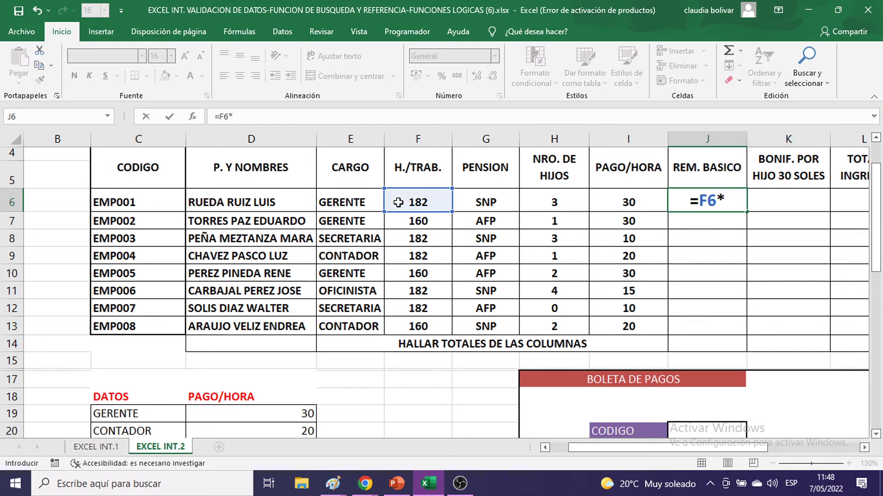
click(624, 208)
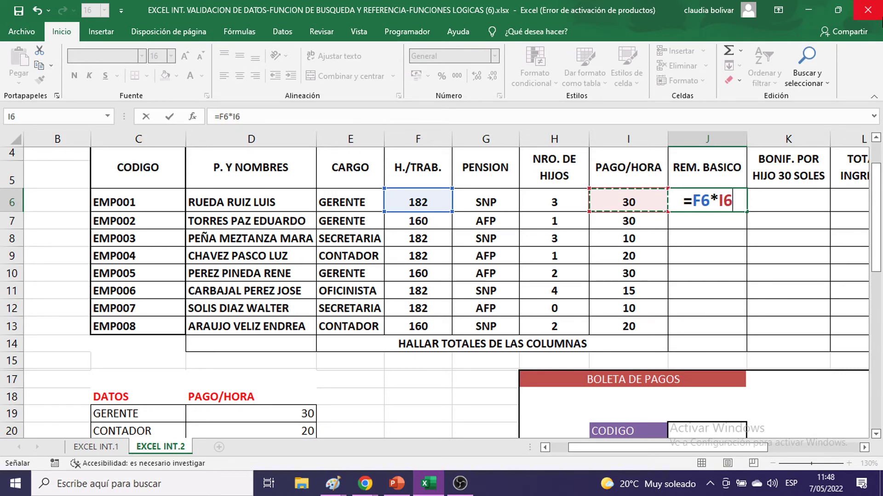
click(469, 488)
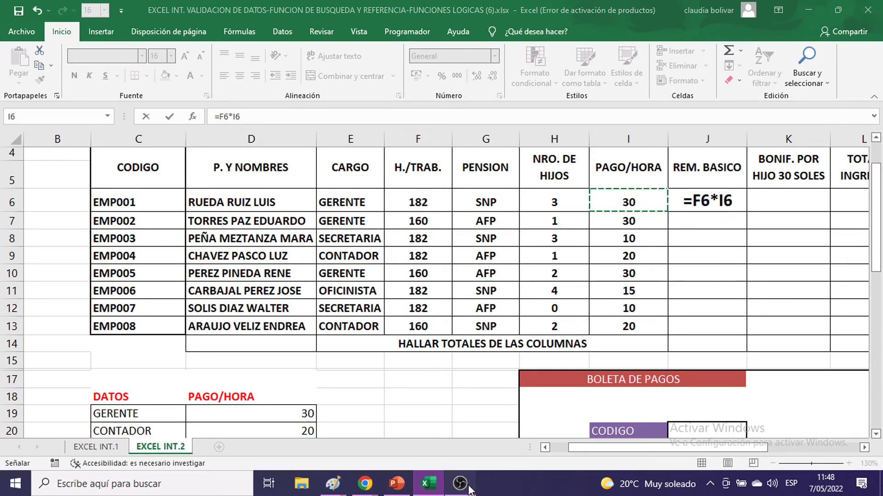
click(469, 488)
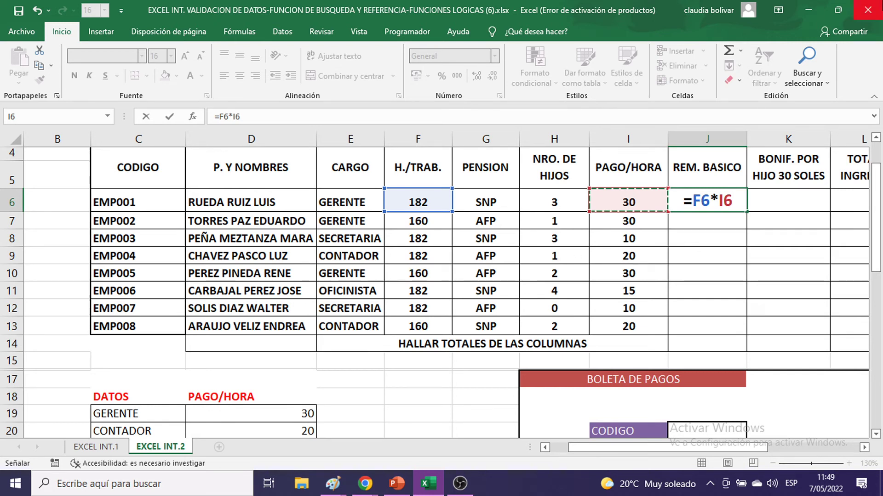
key(Return)
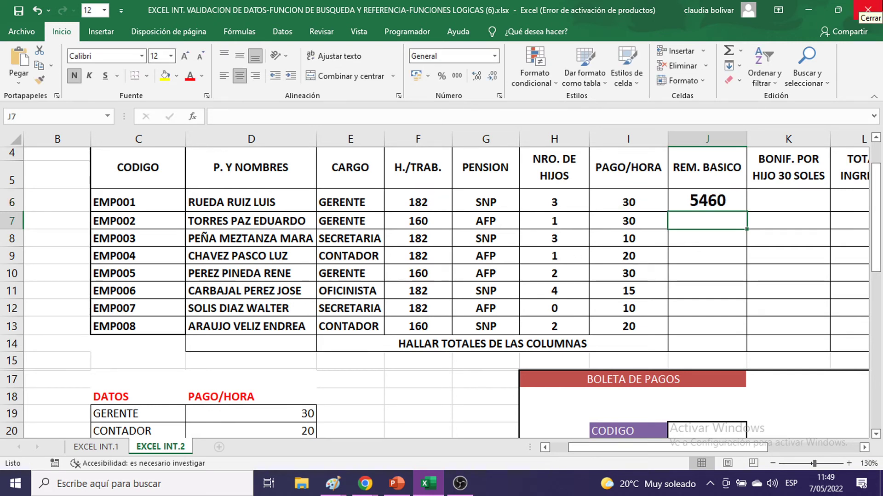
Copy the J6 formula down the REM. BASICO column through J13 and set its font size to 11.
click(699, 203)
drag(747, 213, 736, 315)
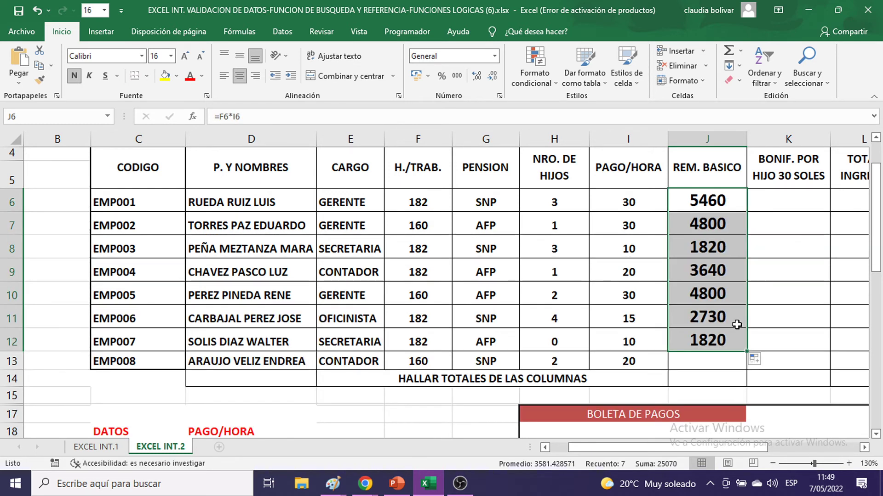
click(171, 55)
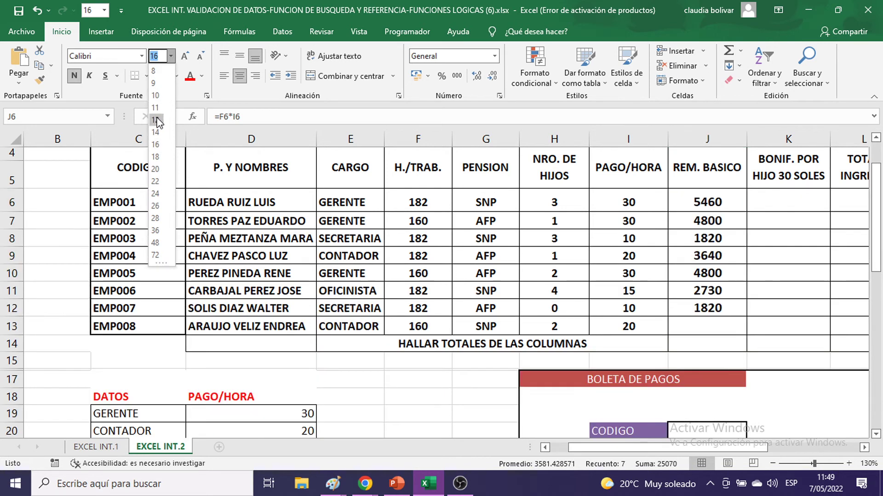
click(155, 108)
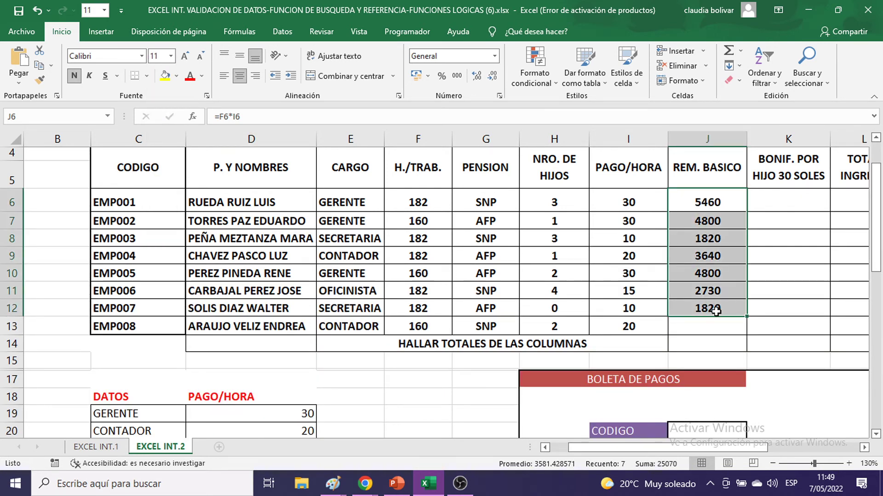
drag(748, 319, 743, 330)
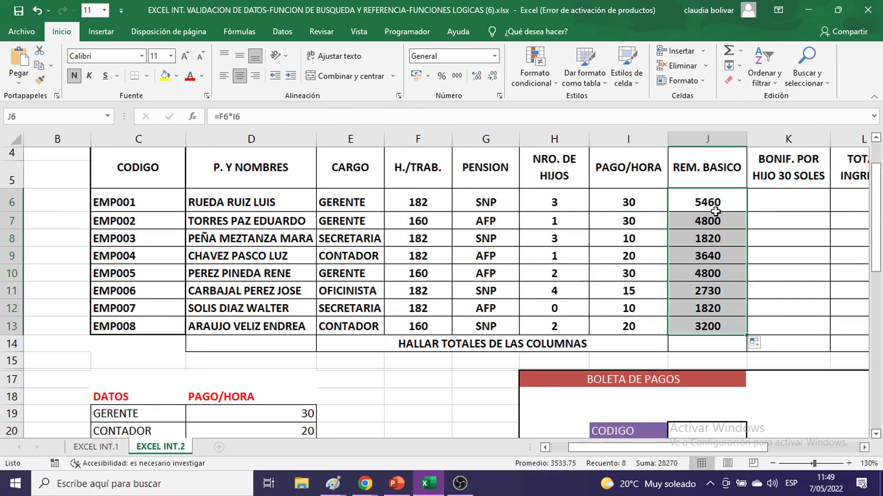
Apply the S/ Español (Perú) accounting format to REM. BASICO J6:J13 and PAGO/HORA I6:I13.
click(429, 76)
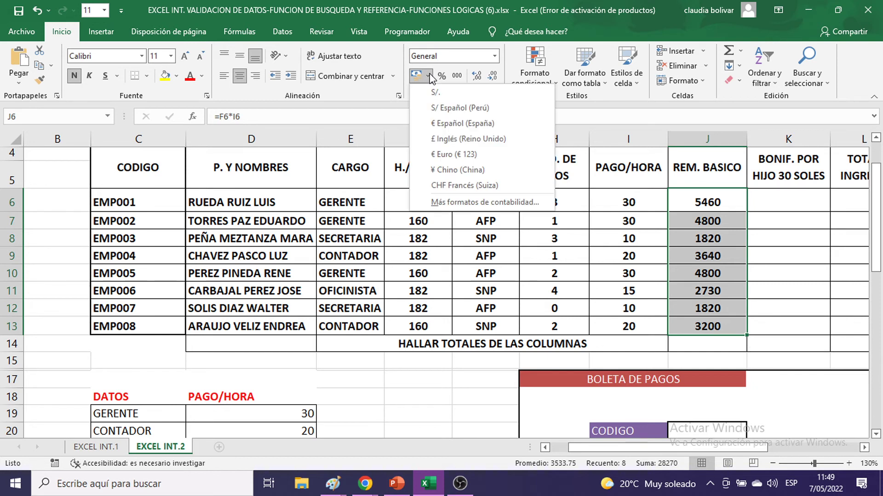
click(448, 108)
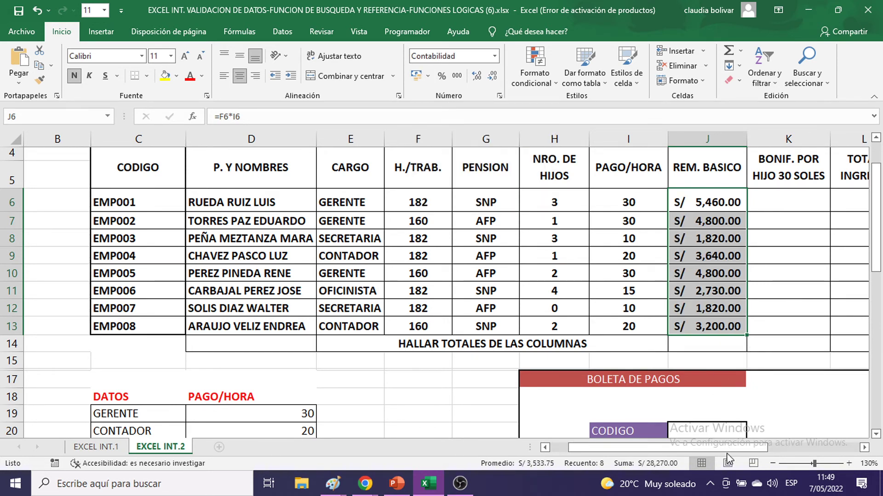
drag(718, 453, 773, 453)
drag(335, 193, 335, 326)
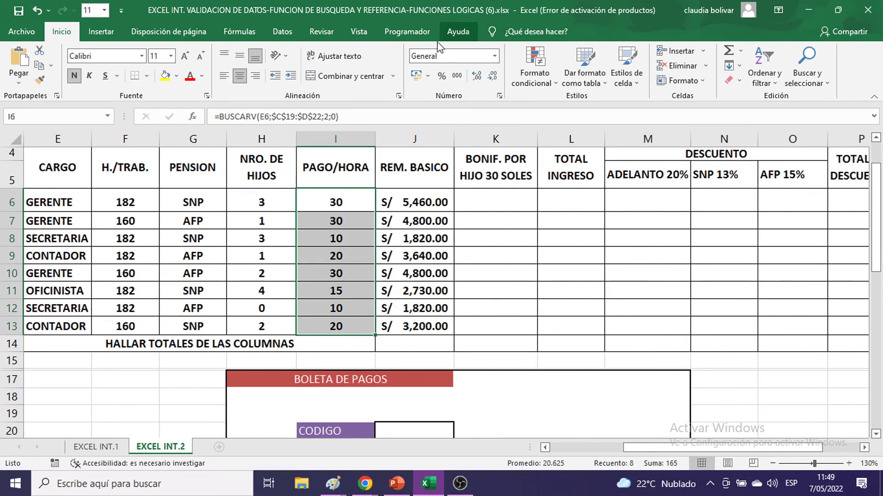
click(425, 76)
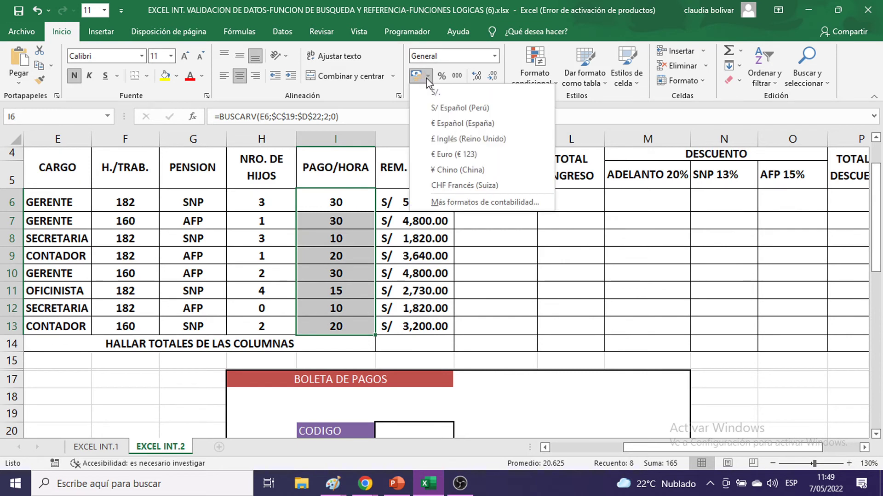
click(436, 104)
Enter the formula =H6*30 in K6 to calculate BONIF. POR HIJO from the number of children.
click(489, 196)
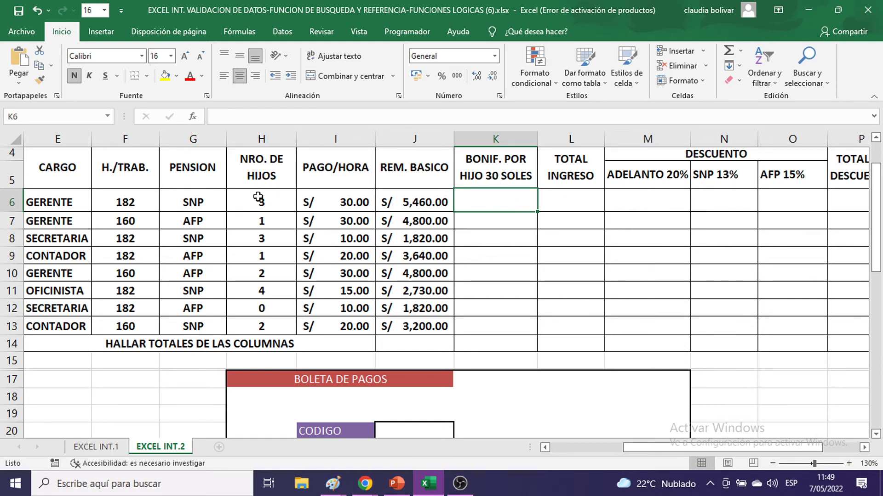
drag(258, 199, 262, 307)
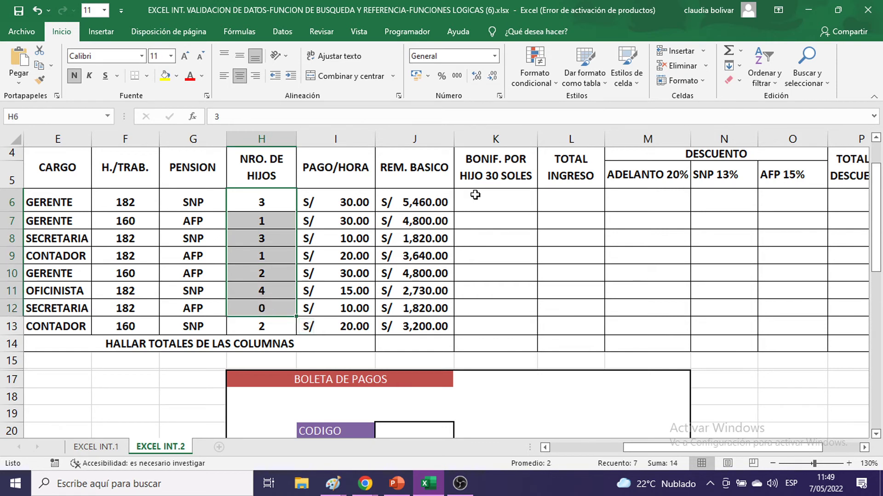
click(501, 198)
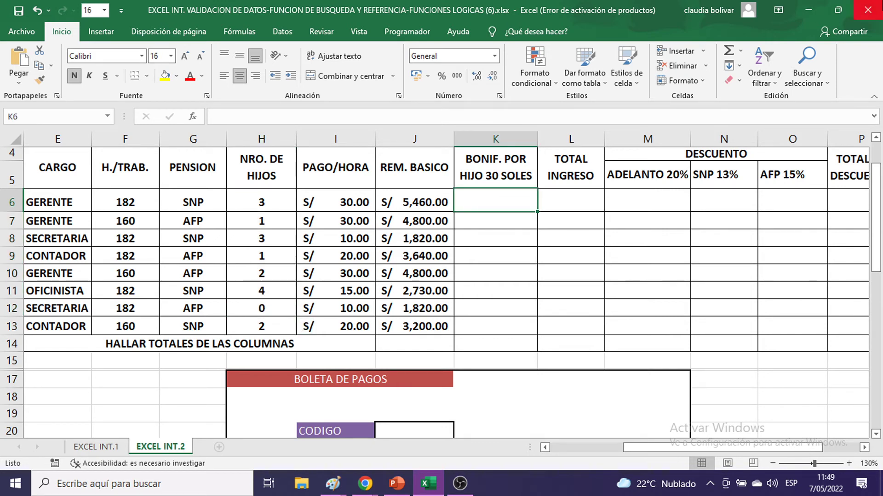
text(=)
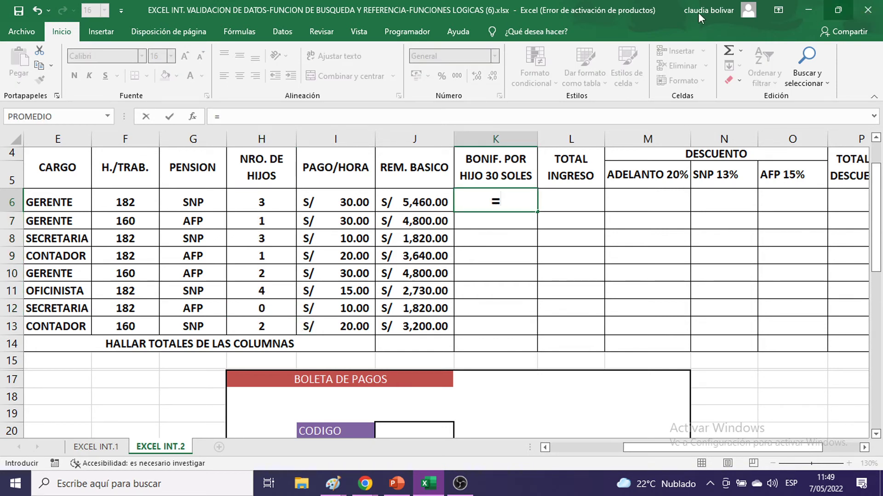
click(261, 203)
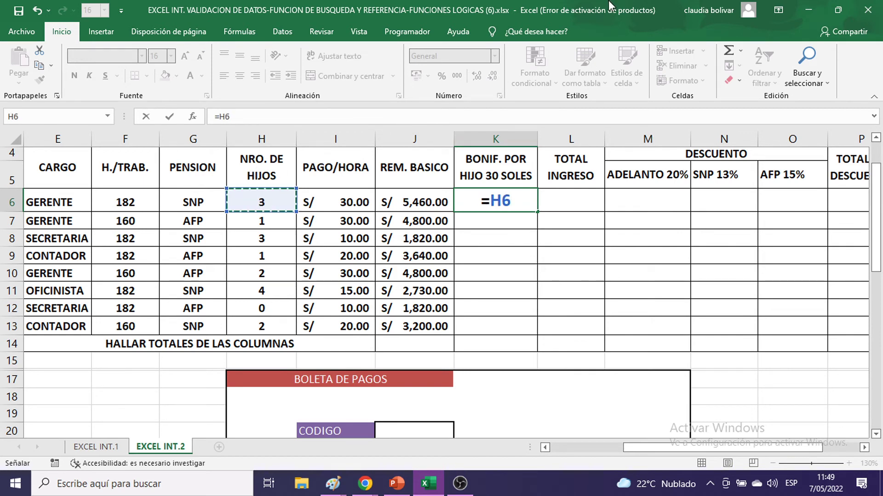
text(*30)
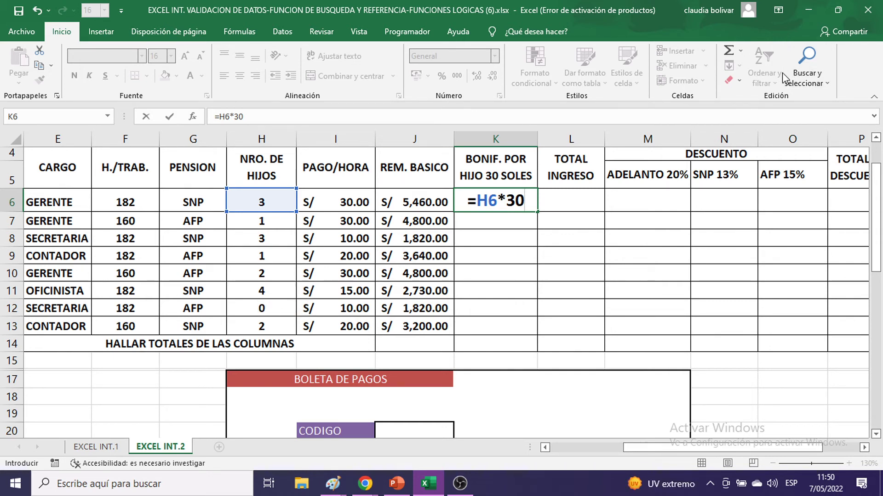
key(Return)
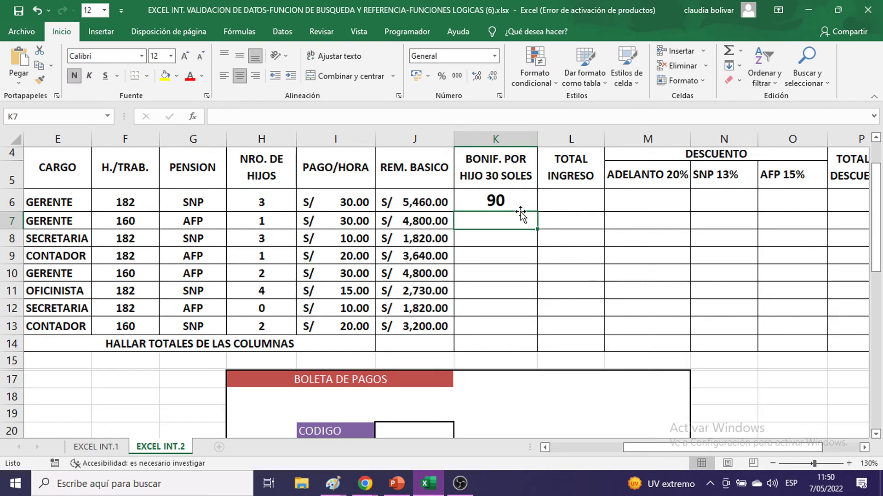
double_click(492, 205)
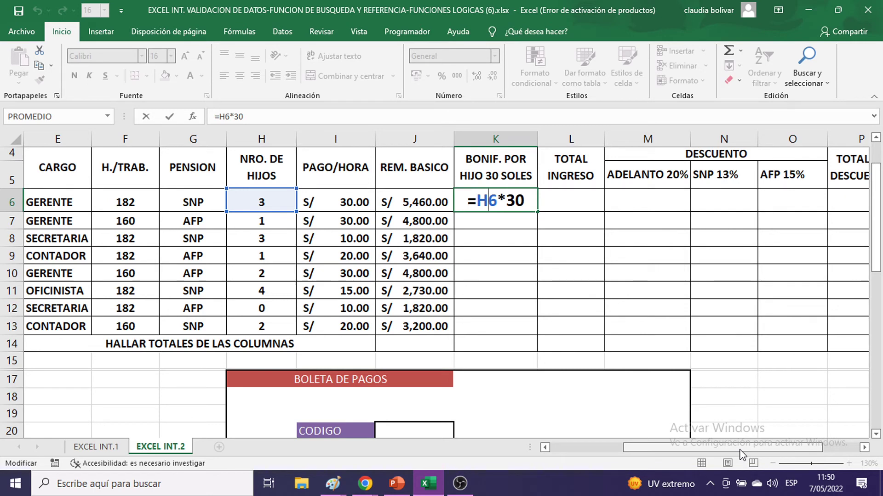
key(Return)
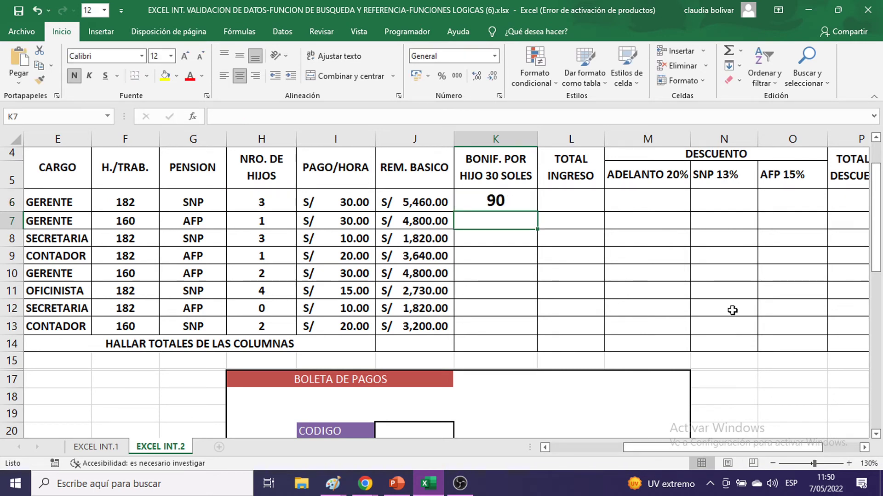
Copy the K6 formula down the BONIF. POR HIJO column through K13 and set its font size to 11.
click(518, 203)
drag(536, 214, 525, 328)
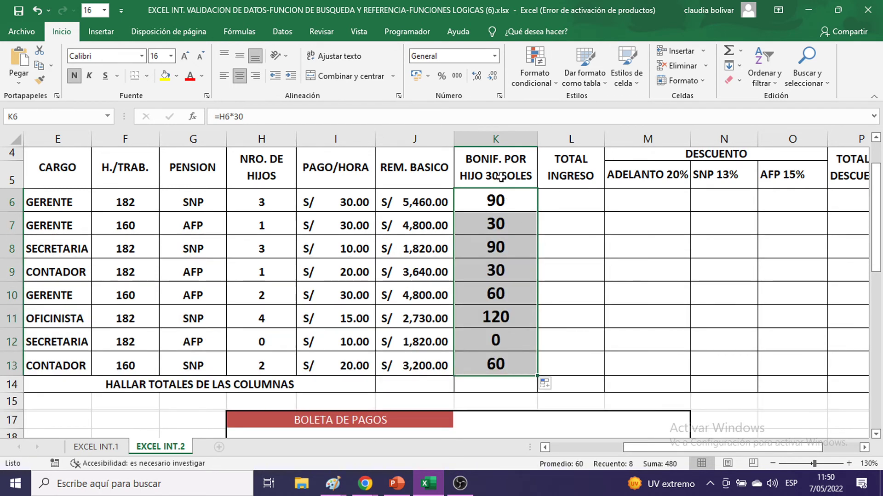
click(502, 179)
double_click(495, 179)
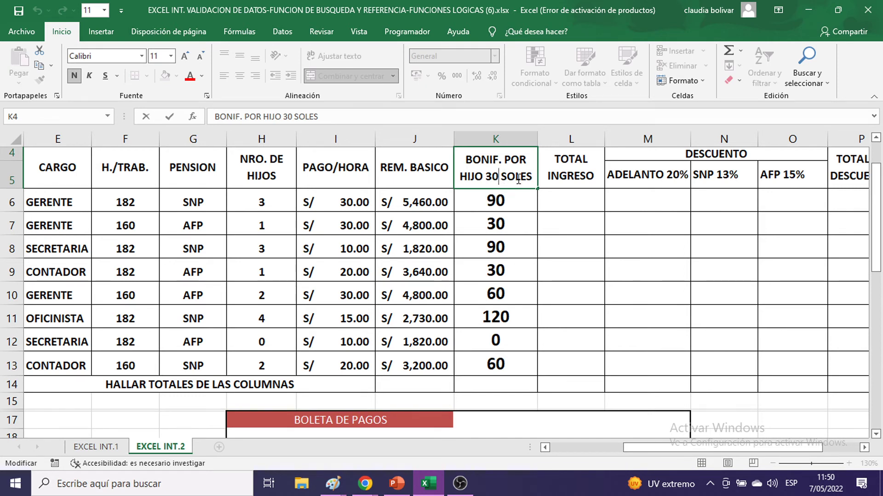
click(506, 192)
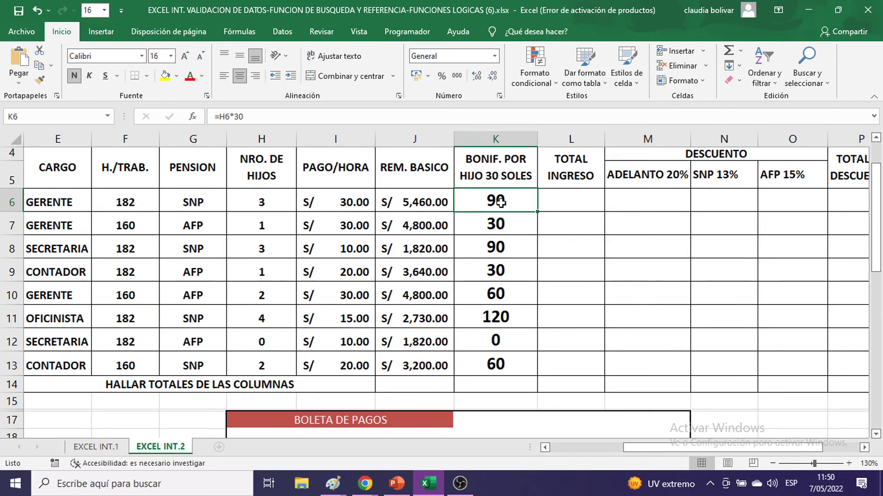
double_click(500, 203)
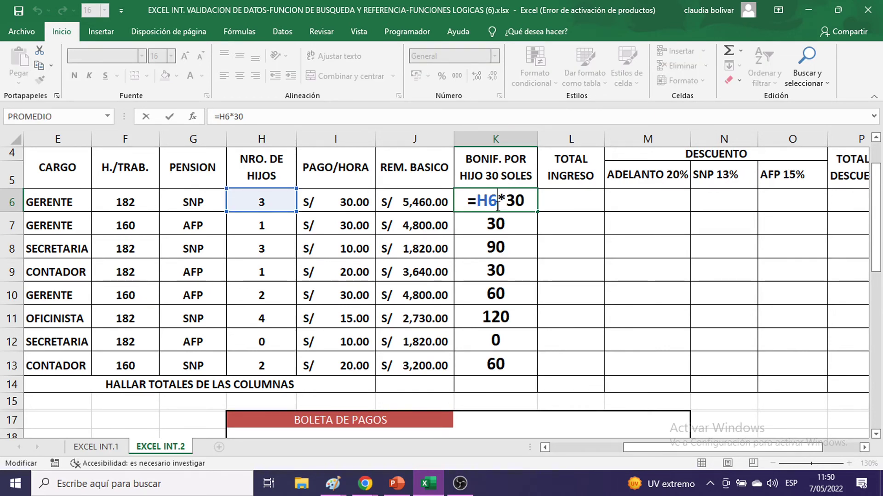
key(Return)
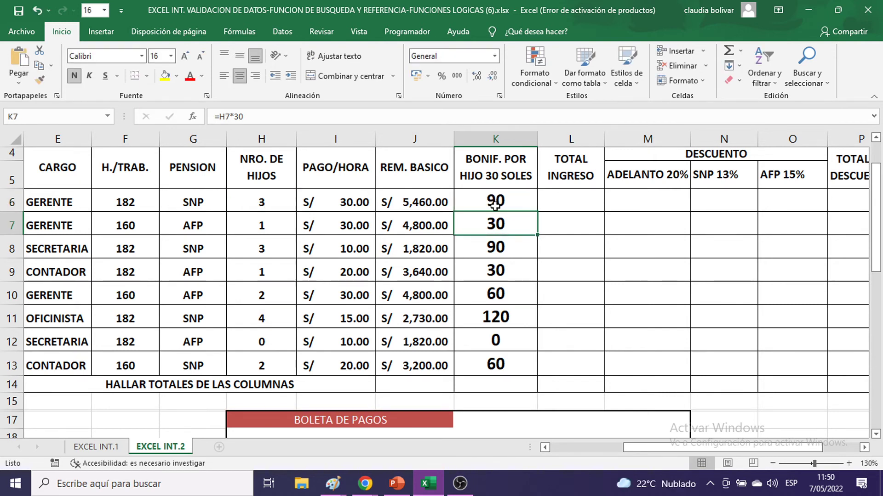
drag(495, 205, 465, 365)
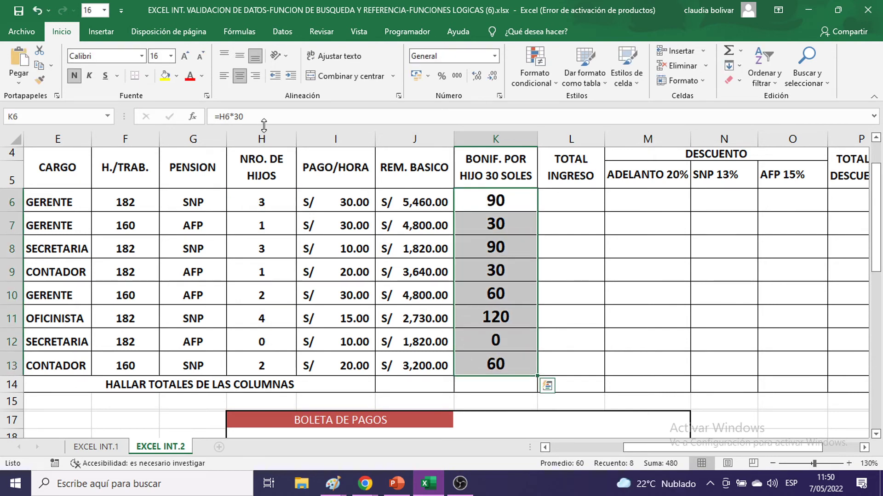
click(171, 56)
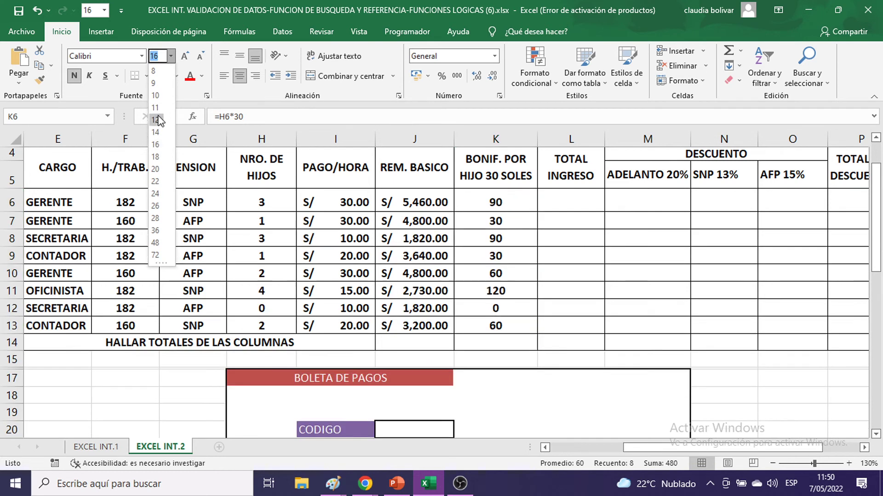
key(Escape)
Sum REM. BASICO and BONIF. POR HIJO (J6:K6) into the TOTAL INGRESO cell L6 with AutoSum.
click(581, 188)
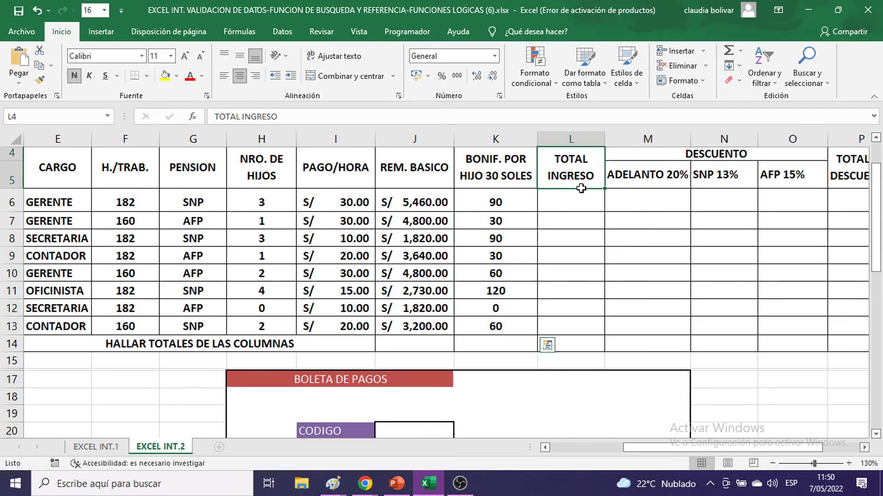
scroll(582, 189, up, 1)
click(435, 248)
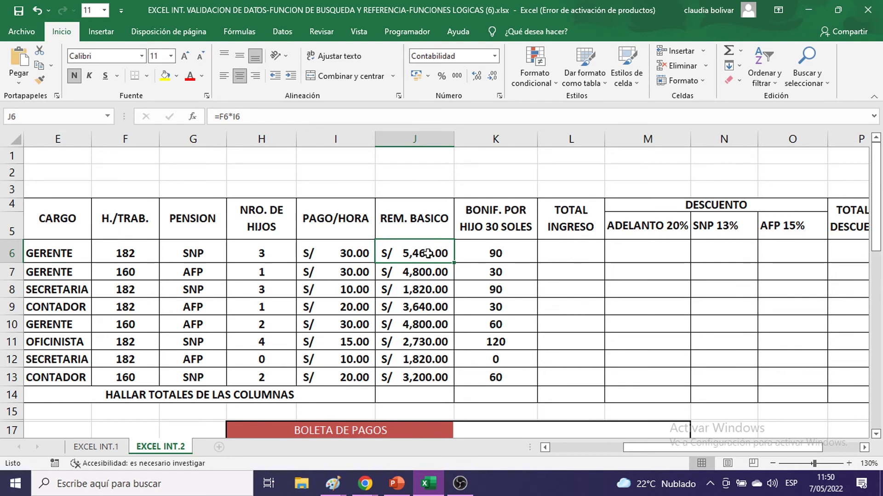
drag(428, 253, 558, 253)
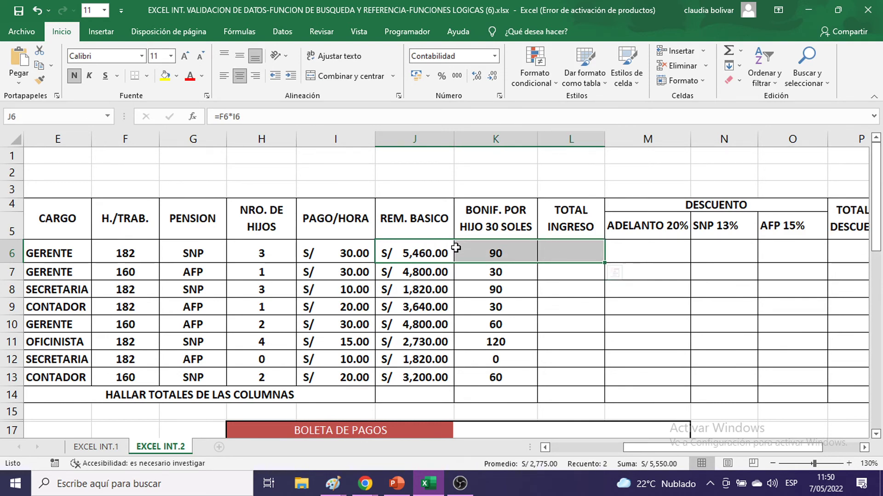
drag(422, 251, 551, 252)
click(729, 51)
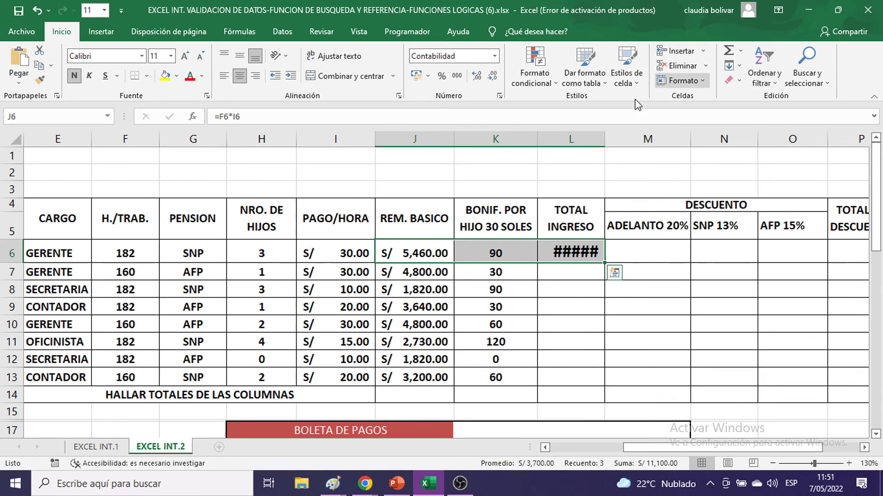
Copy the L6 sum down the TOTAL INGRESO column through L13 and set its font size to 11.
click(591, 258)
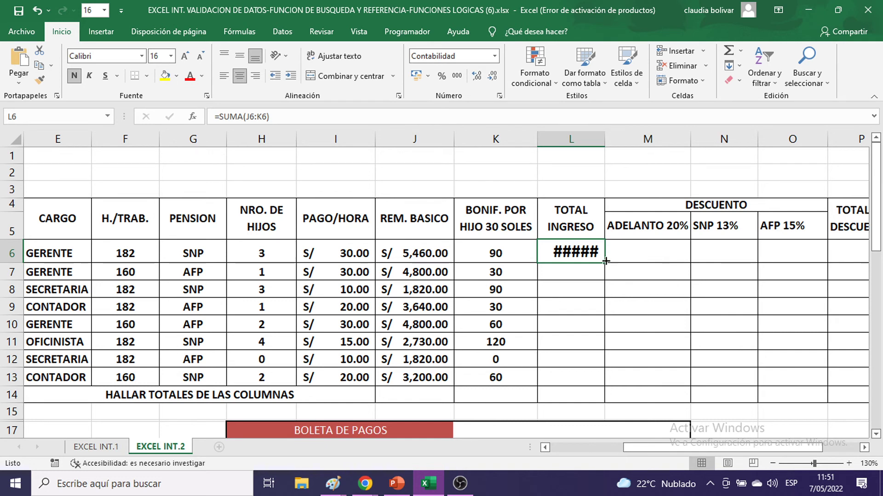
drag(605, 261, 607, 384)
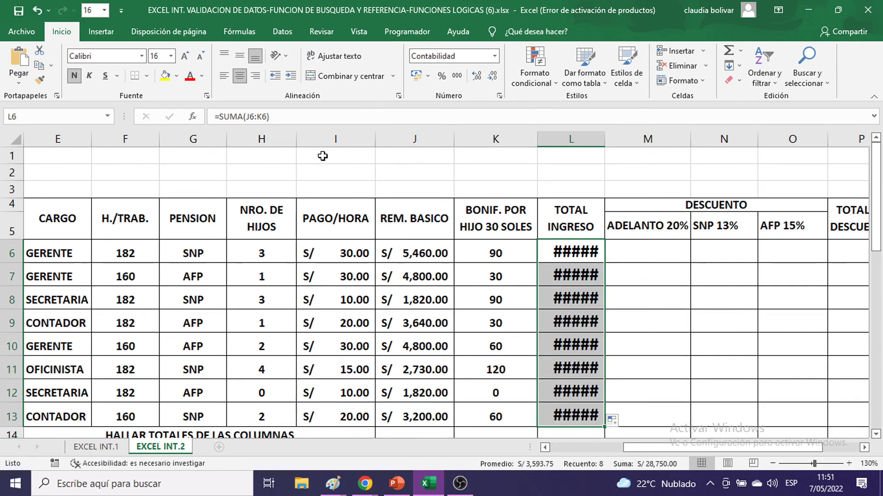
click(170, 56)
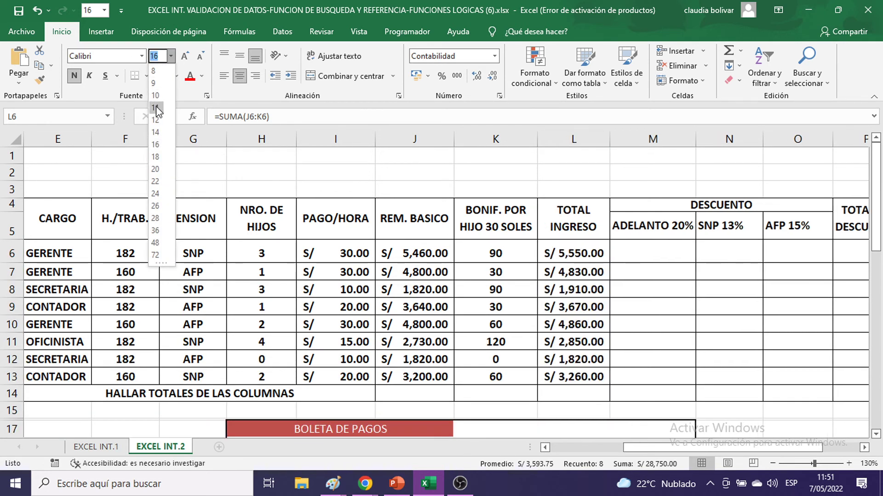
key(Escape)
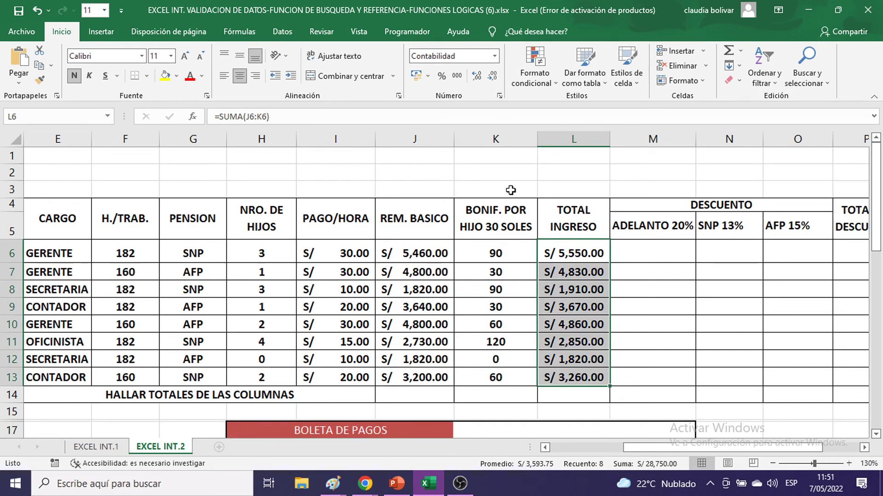
Apply the S/ Español (Perú) accounting format to BONIF. POR HIJO K6:K13.
click(638, 260)
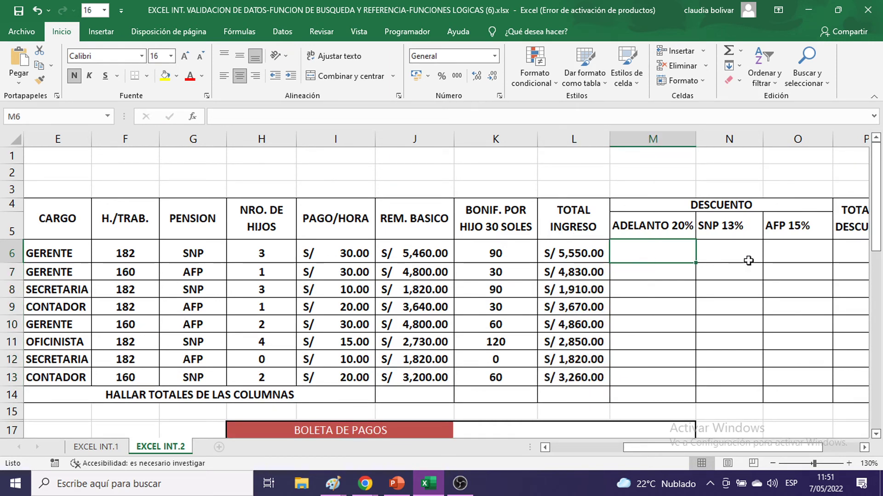
drag(496, 254, 496, 378)
click(428, 76)
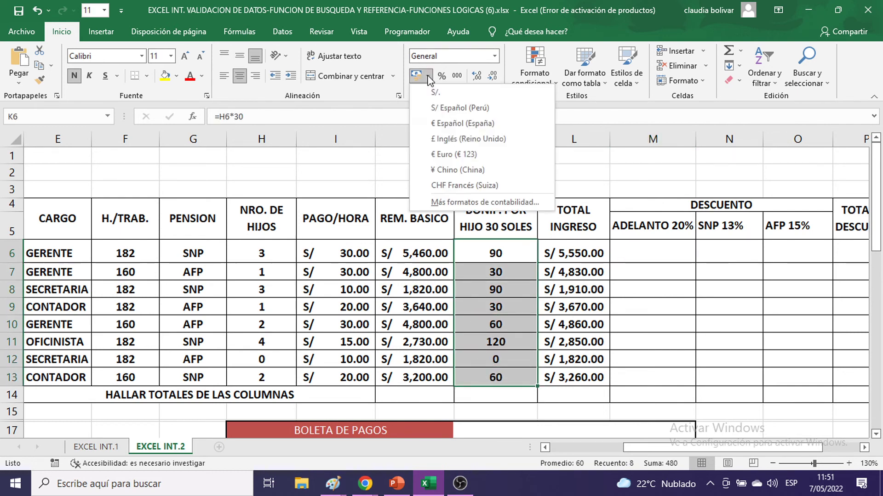
click(636, 256)
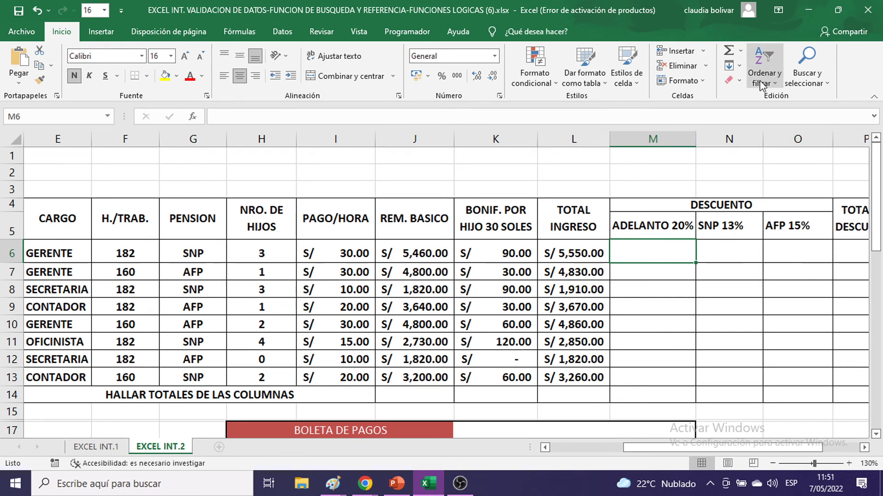
click(864, 448)
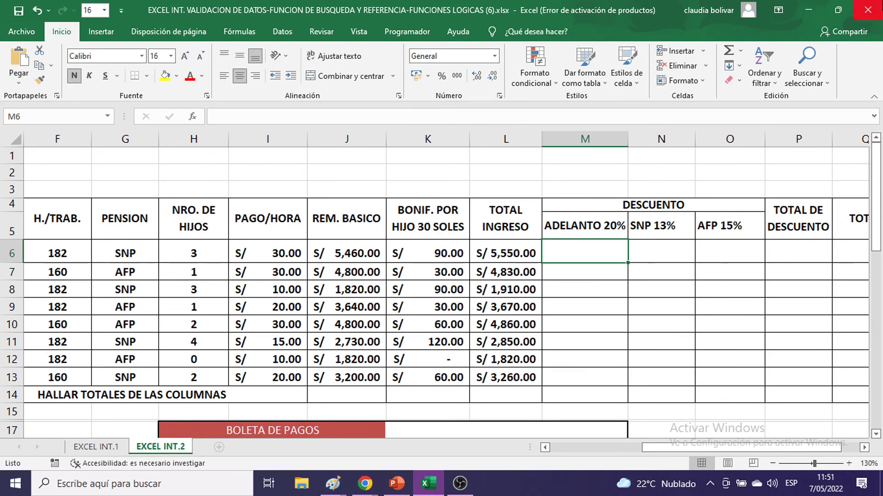
text(=)
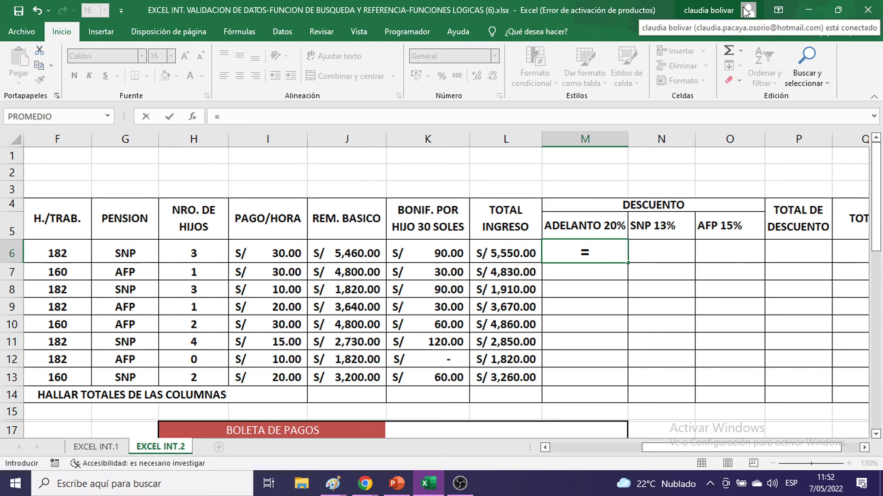
key(Escape)
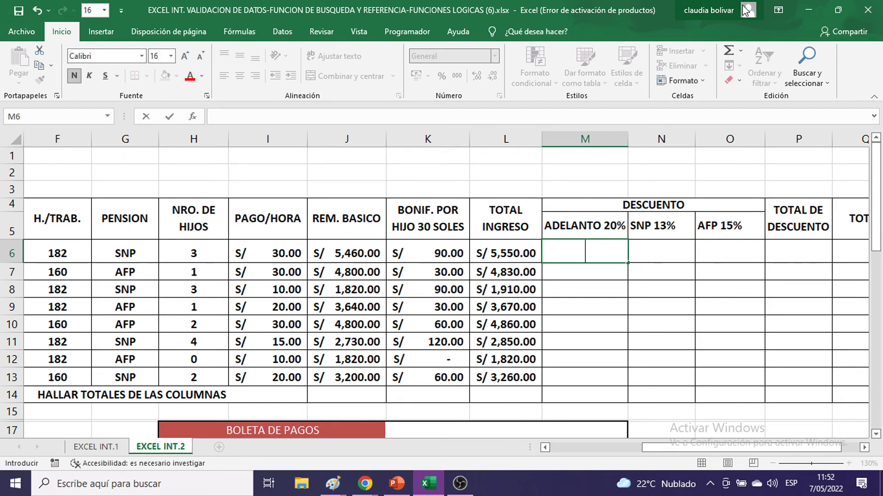
key(Return)
double_click(497, 251)
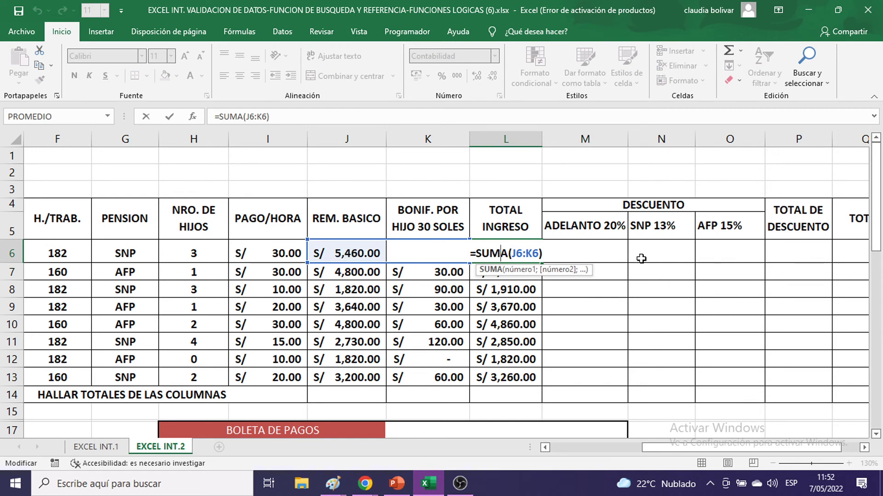
key(Return)
key(Up)
key(Right)
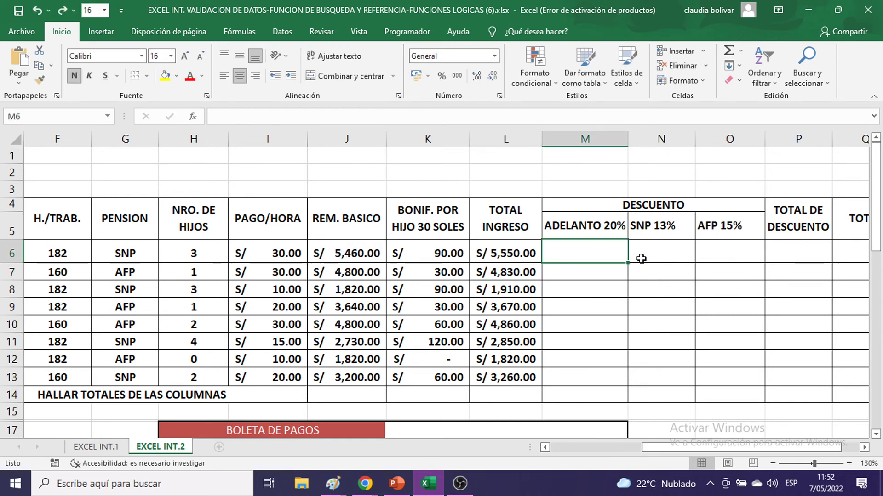
Undo the accounting format in K6:K13 and all TOTAL INGRESO changes, back to an empty L6.
key(ctrl+z)
key(ctrl+z)
key(ctrl+z)
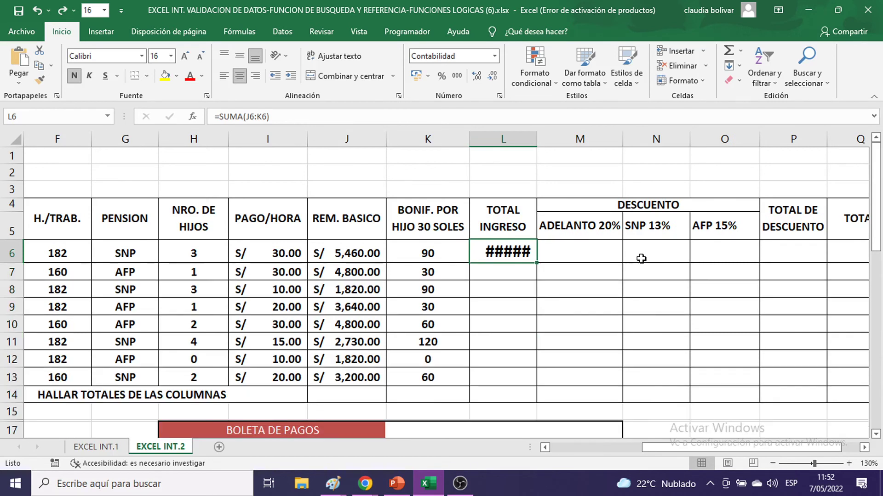
key(ctrl+z)
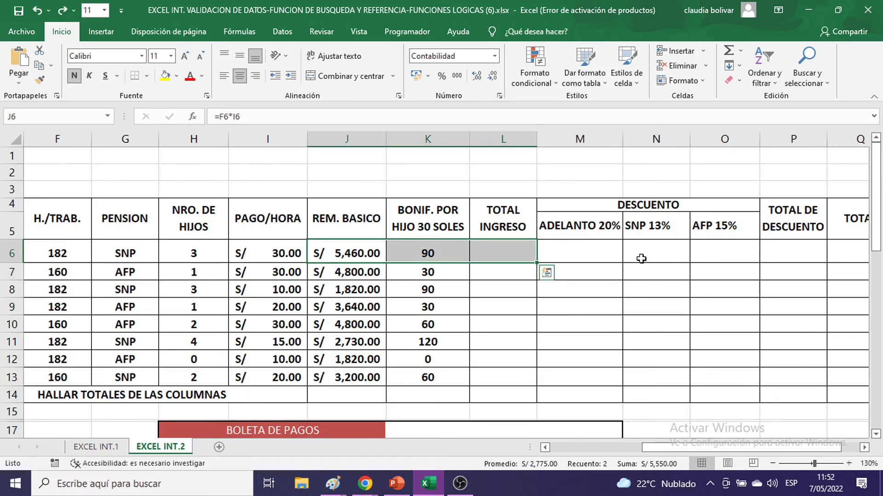
Sum REM. BASICO and BONIF. POR HIJO (J6:K6) into TOTAL INGRESO L6 with AutoSum and copy it down through L13.
click(523, 288)
drag(346, 255, 482, 248)
click(740, 52)
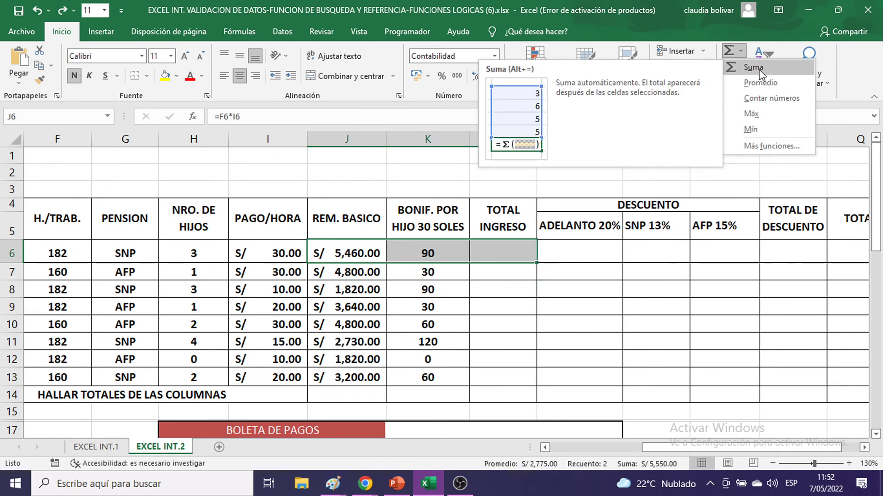
click(753, 67)
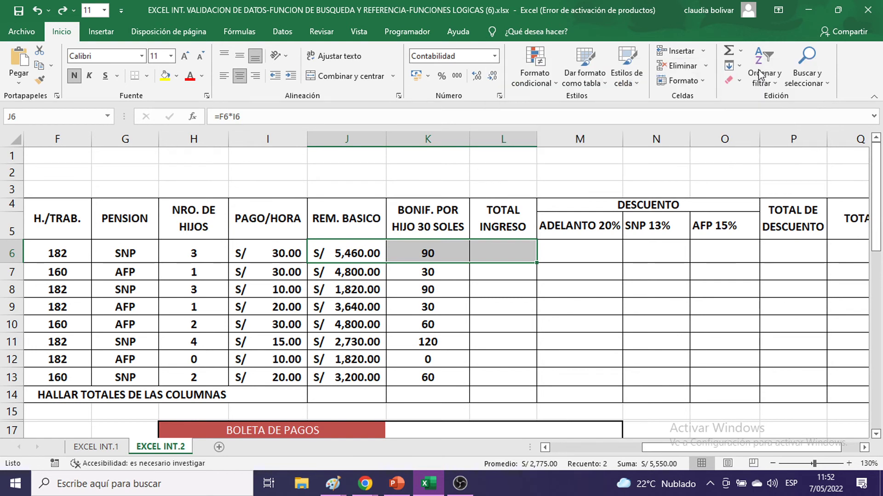
click(529, 258)
drag(530, 259, 523, 384)
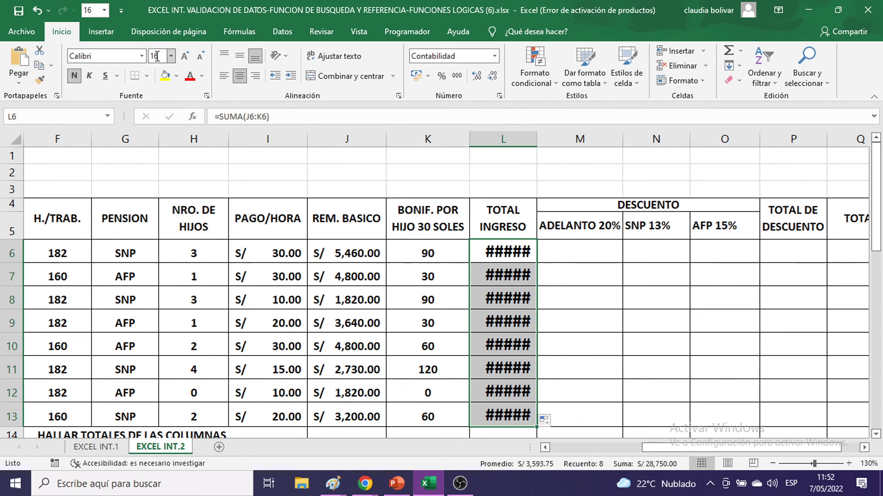
click(171, 56)
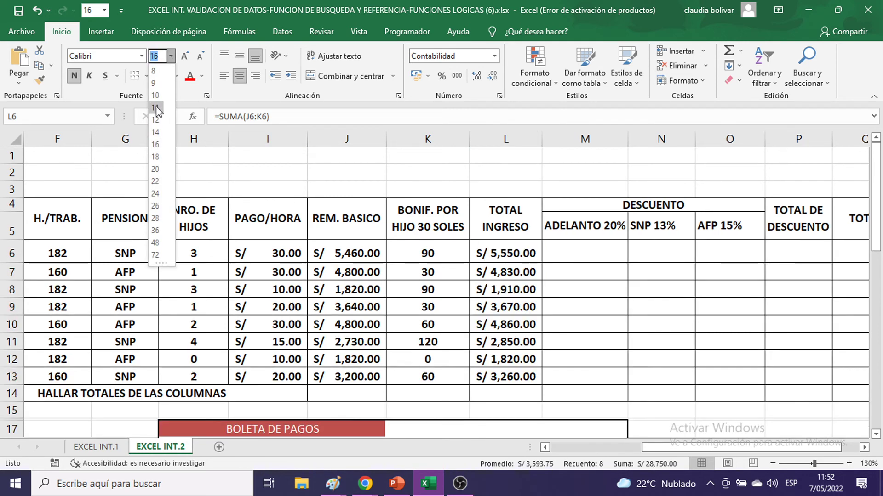
click(573, 272)
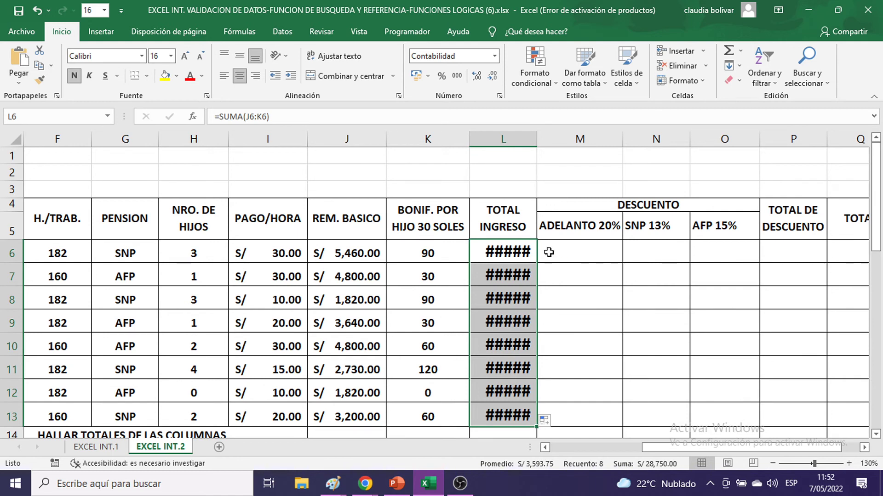
Undo the TOTAL INGRESO copy and its L6 sum, leaving L6:L13 empty.
key(ctrl+z)
key(ctrl+z)
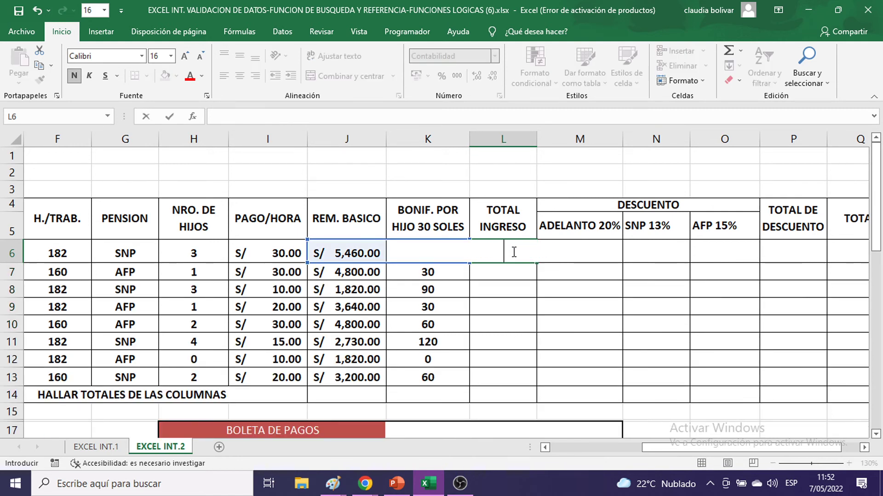
click(488, 270)
click(367, 249)
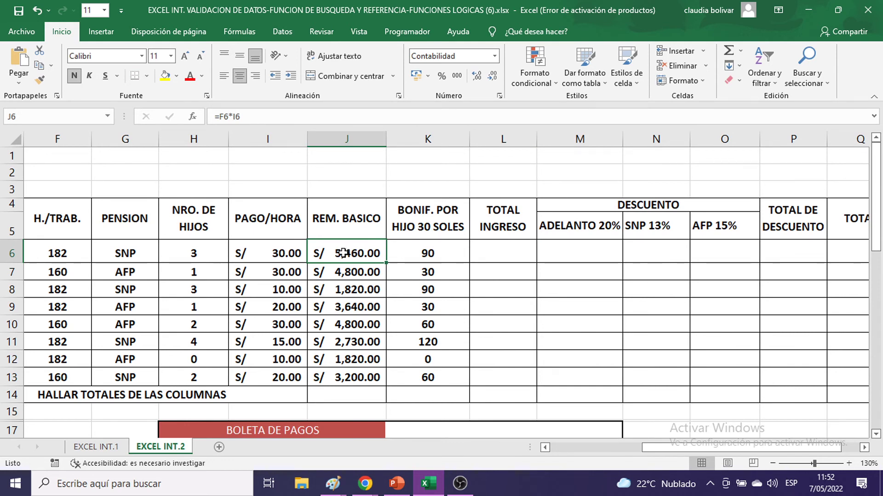
Capture the AutoSum options with J6:L6 selected, then paste and reposition the screenshot in the Sin título image in Paint.
drag(358, 251, 475, 250)
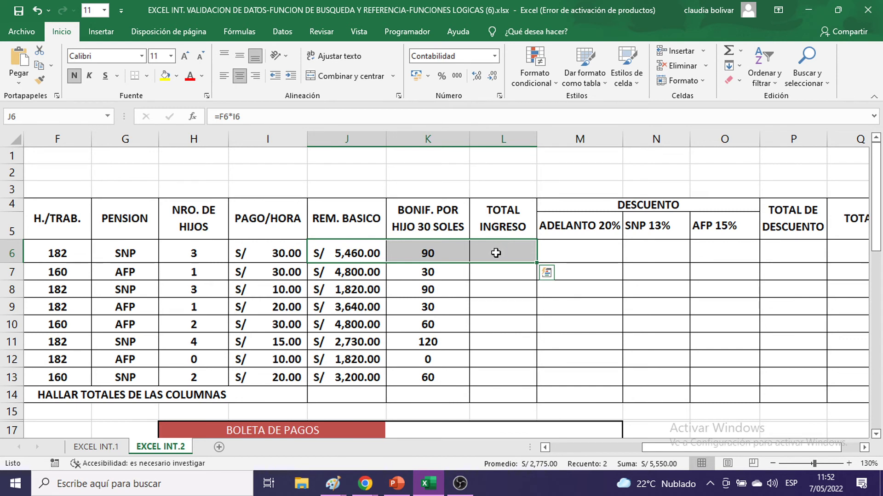
click(741, 51)
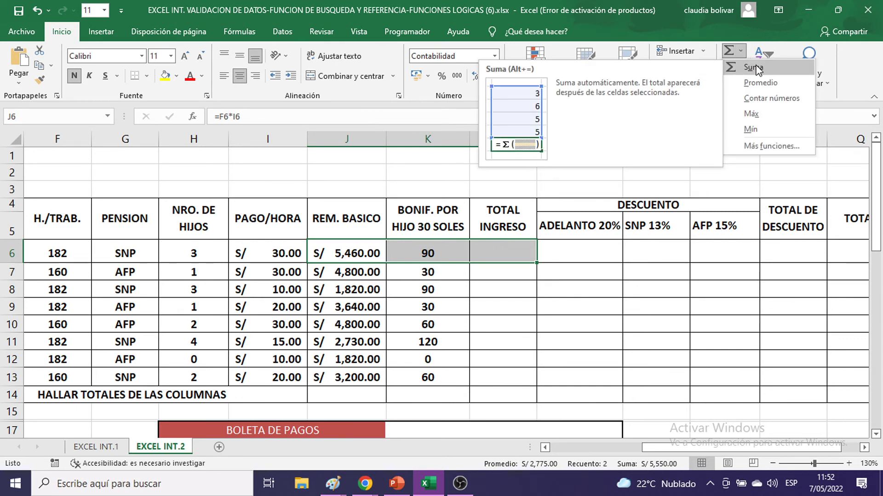
click(333, 484)
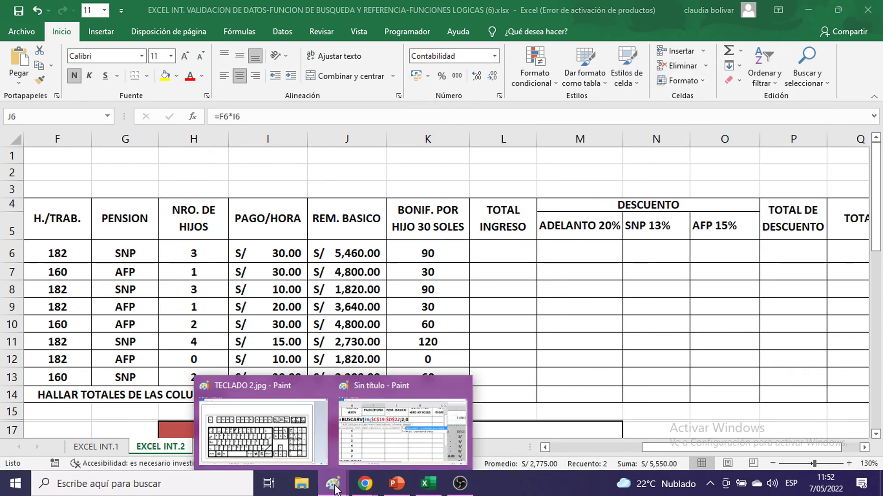
click(378, 414)
key(ctrl+v)
mouse_move(518, 311)
mouse_down()
mouse_move(501, 96)
mouse_move(428, 69)
mouse_move(386, 202)
mouse_move(417, 184)
mouse_move(404, 258)
mouse_move(347, 289)
mouse_up()
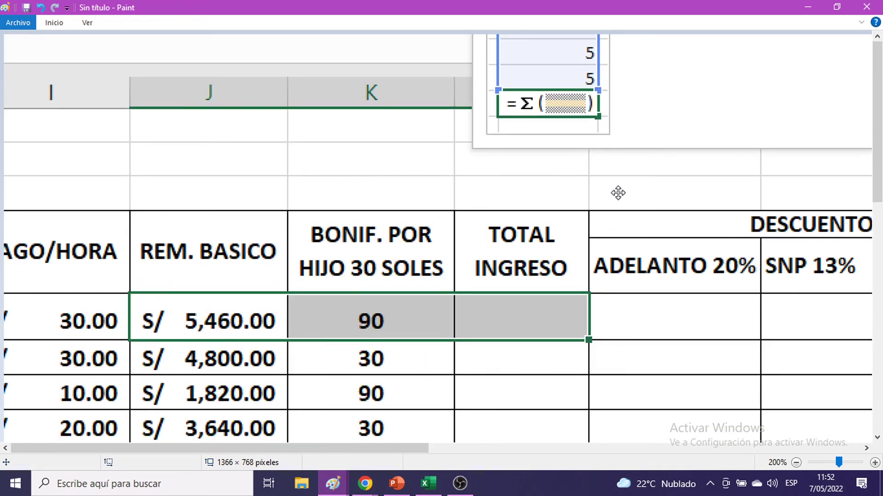
drag(611, 192, 541, 234)
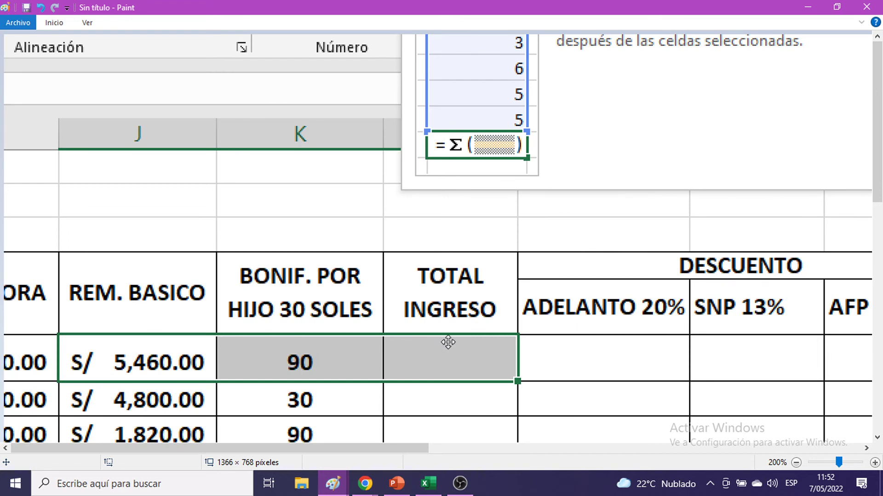
drag(788, 165, 612, 335)
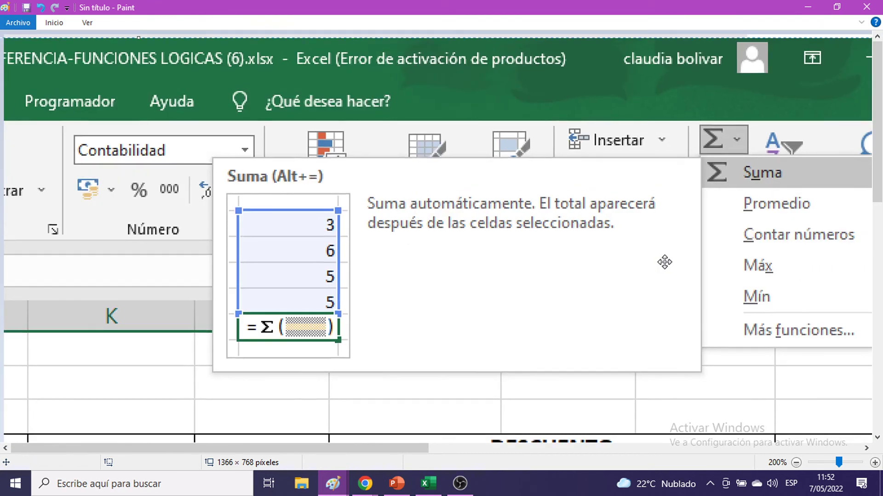
drag(663, 260, 621, 280)
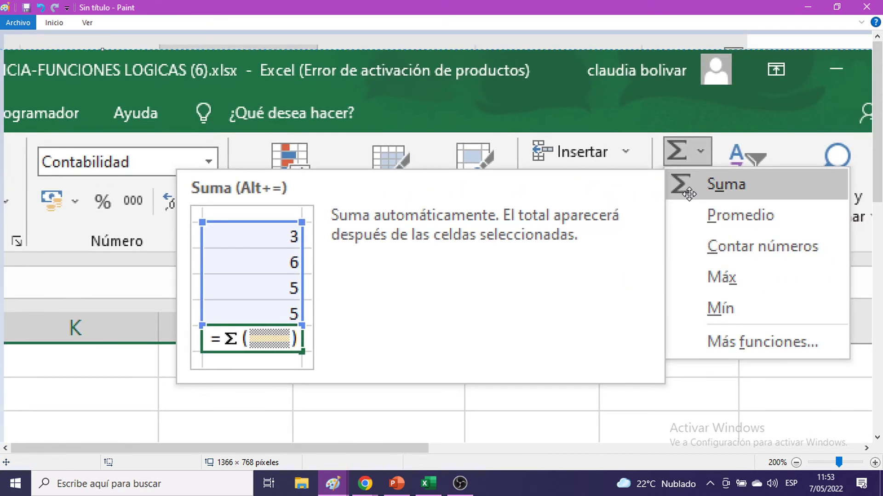
click(812, 7)
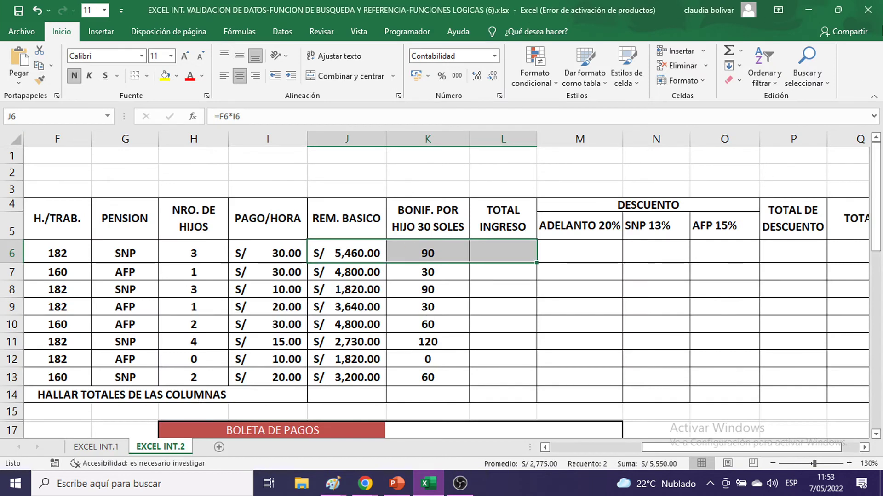
Fill TOTAL INGRESO L6:L13 with the AutoSum of REM. BASICO and BONIF. POR HIJO, at font size 11.
click(729, 50)
click(519, 257)
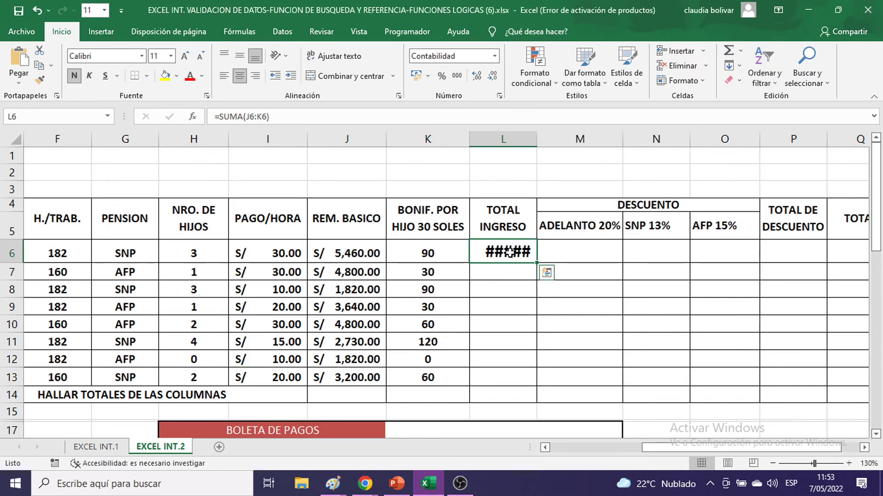
drag(536, 263, 524, 377)
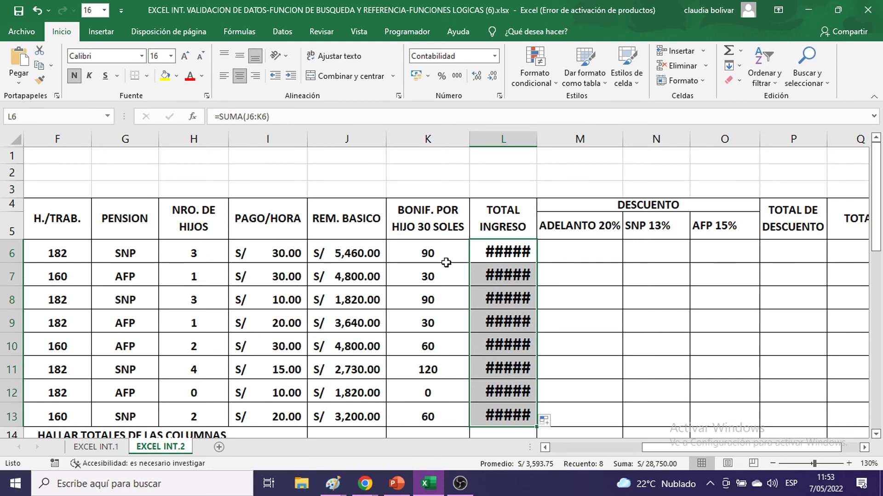
click(170, 56)
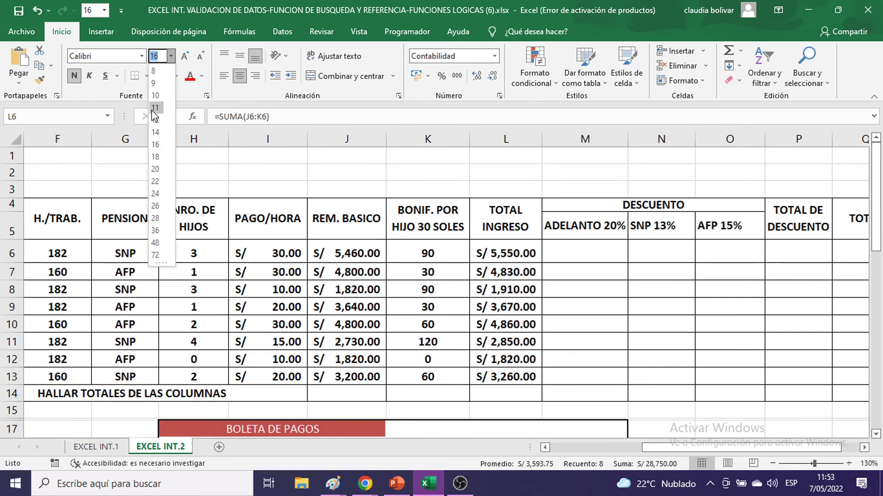
click(155, 108)
Apply the S/ accounting format to the BONIF. POR HIJO values in K6:K13.
drag(428, 254, 427, 377)
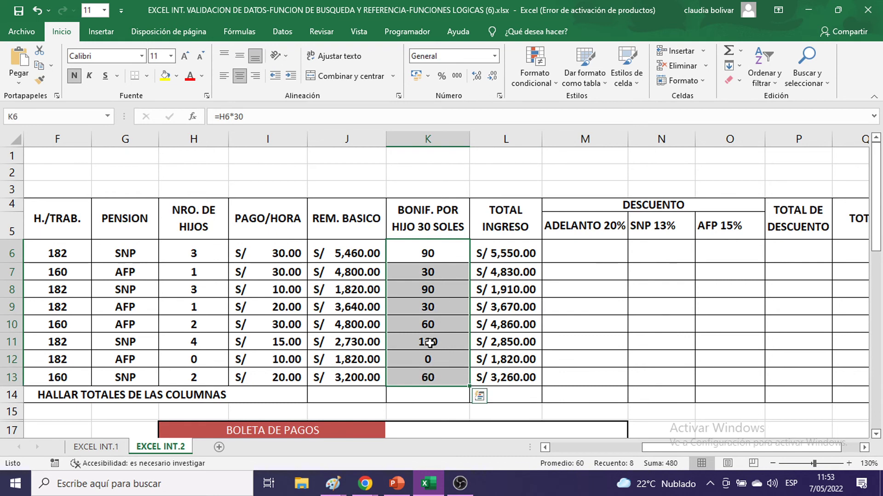
click(427, 76)
click(428, 76)
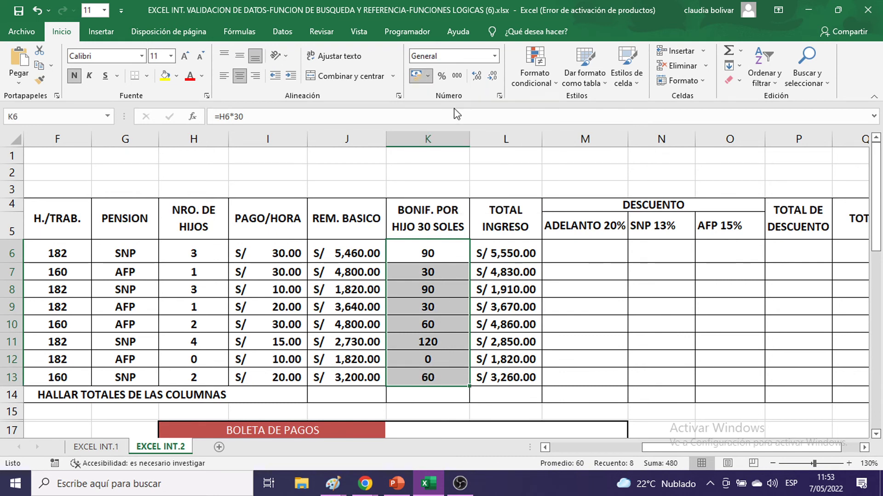
Enter the formula =J6*20% in the ADELANTO 20% cell M6 and review it.
click(563, 253)
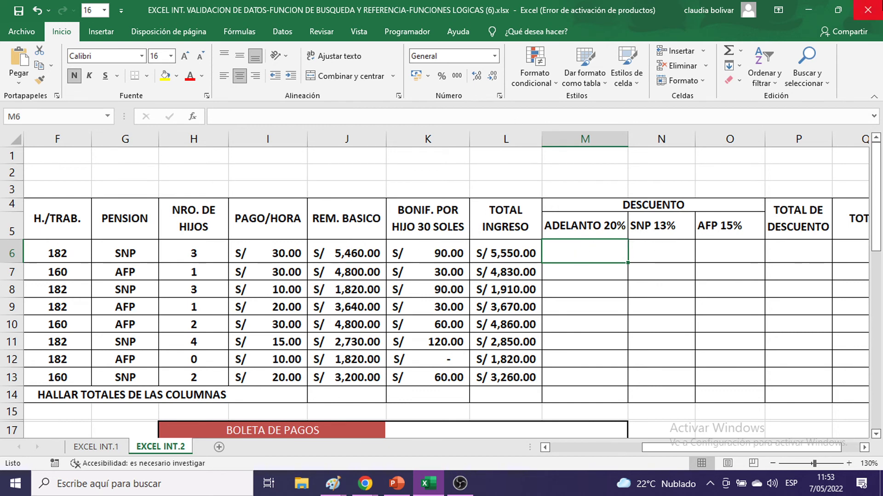
text(=)
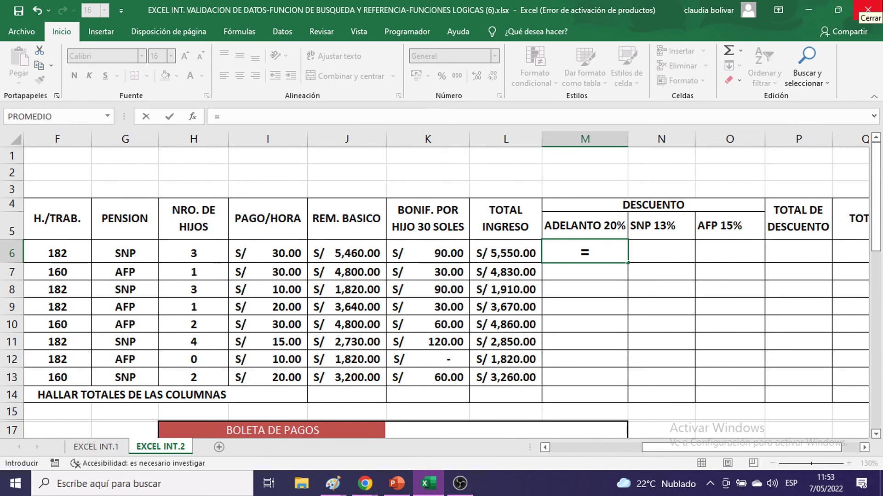
click(317, 255)
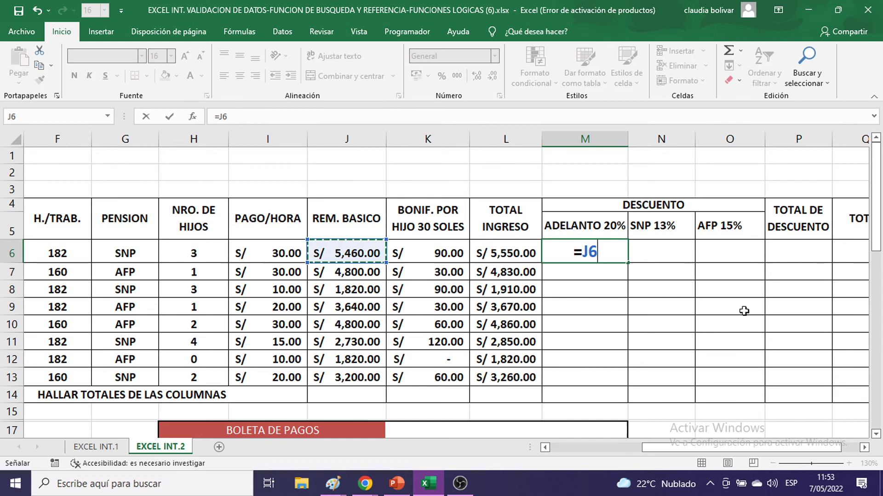
text(*)
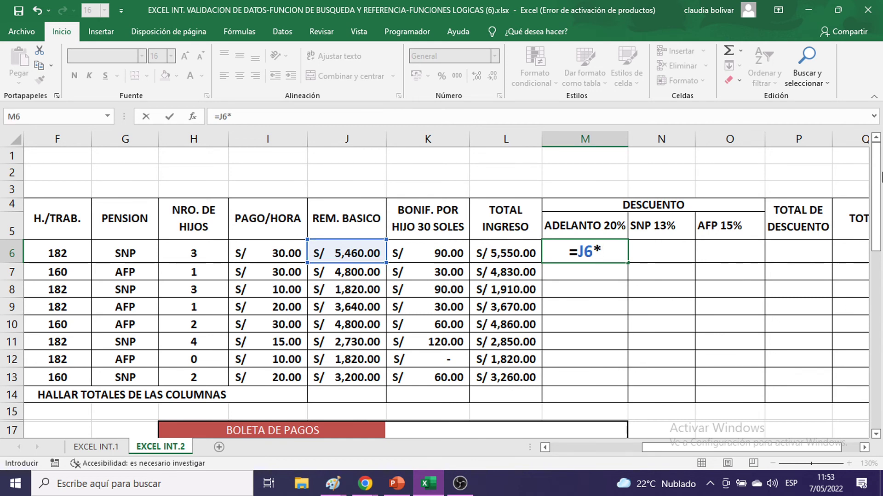
text(20)
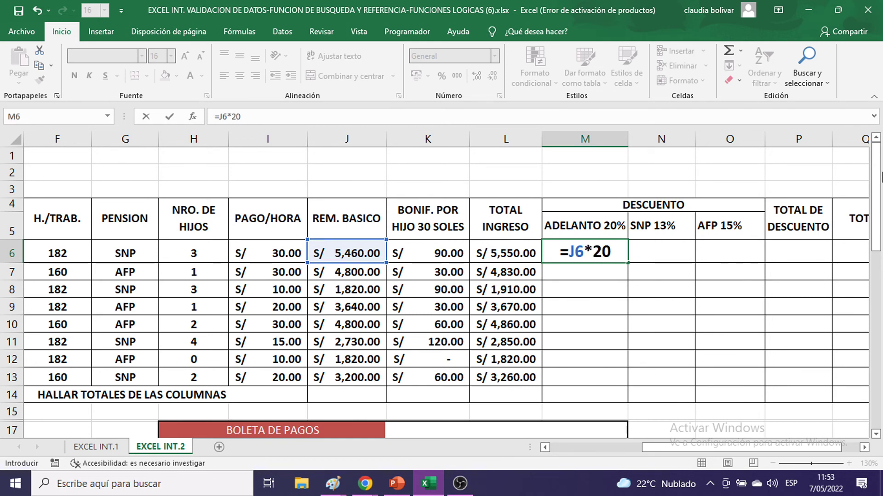
text(%)
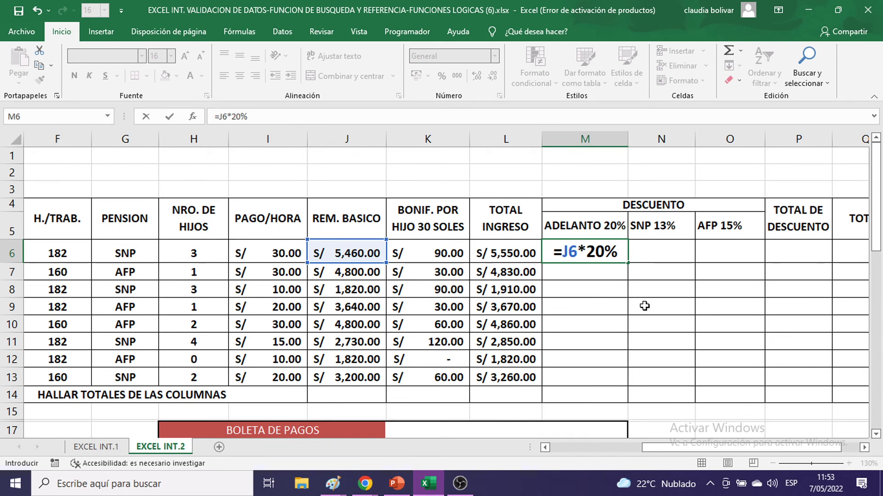
key(Return)
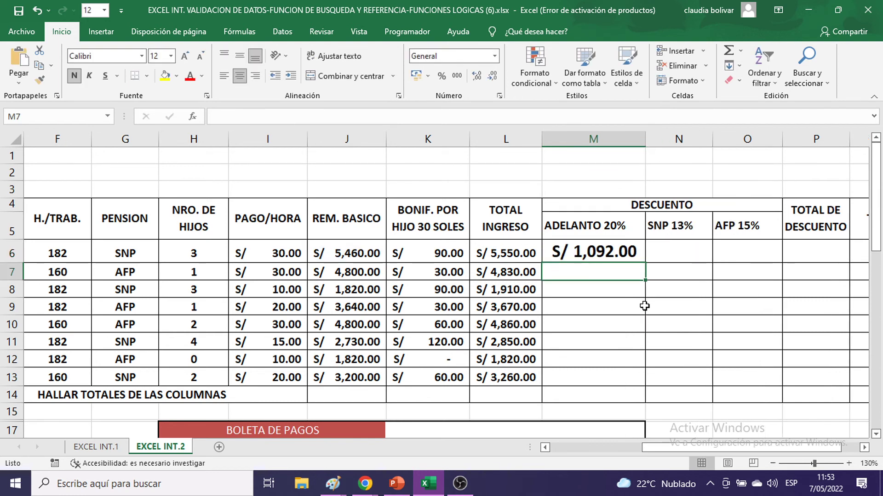
double_click(609, 257)
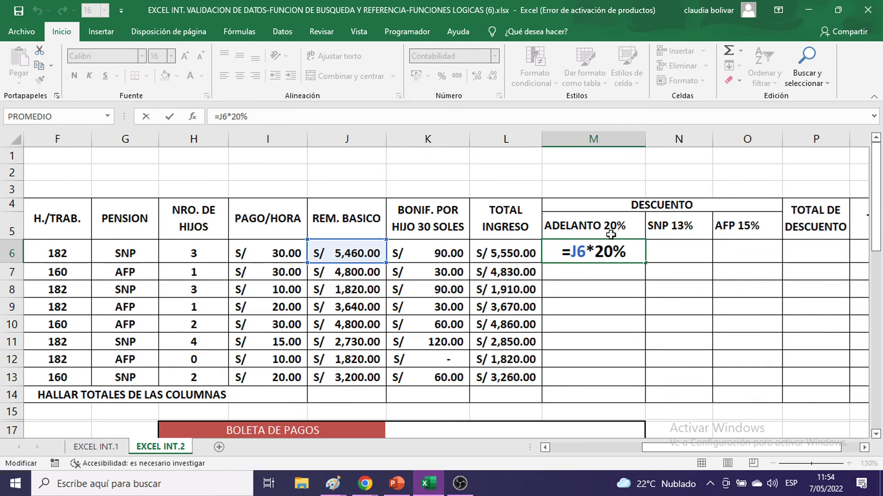
click(604, 271)
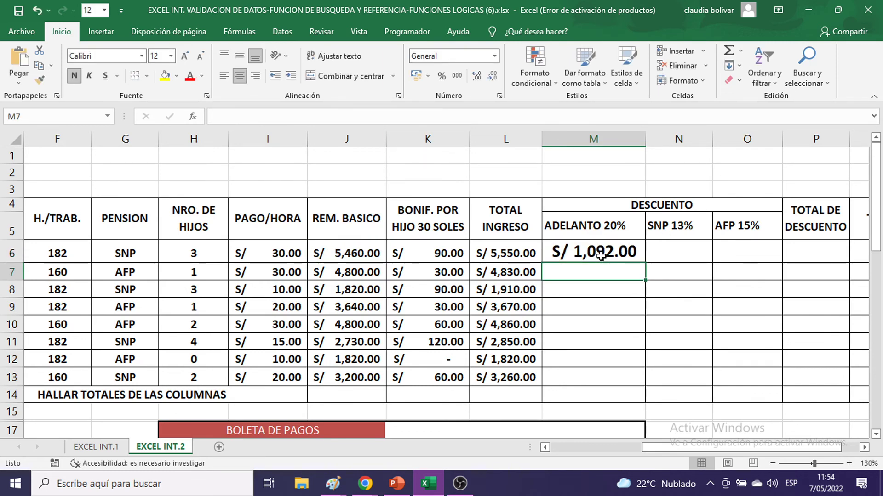
Copy the M6 formula down the ADELANTO 20% column through M13 and set its font size to 11.
click(601, 256)
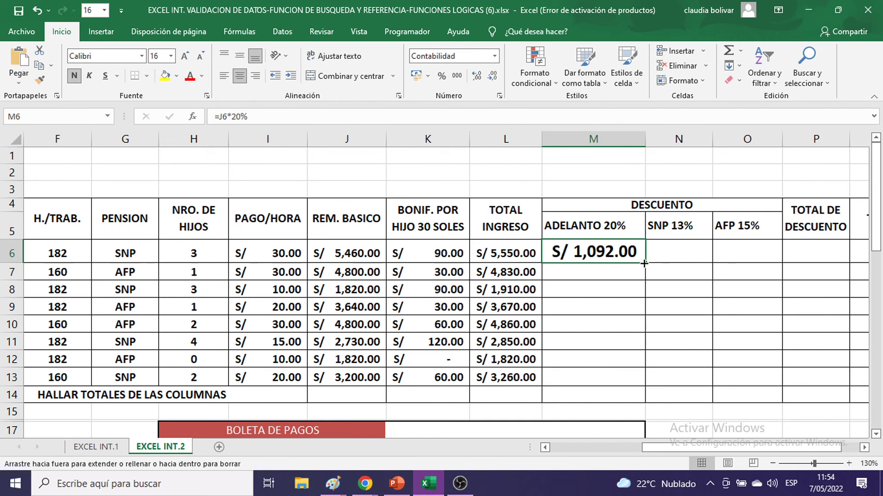
drag(644, 264, 627, 381)
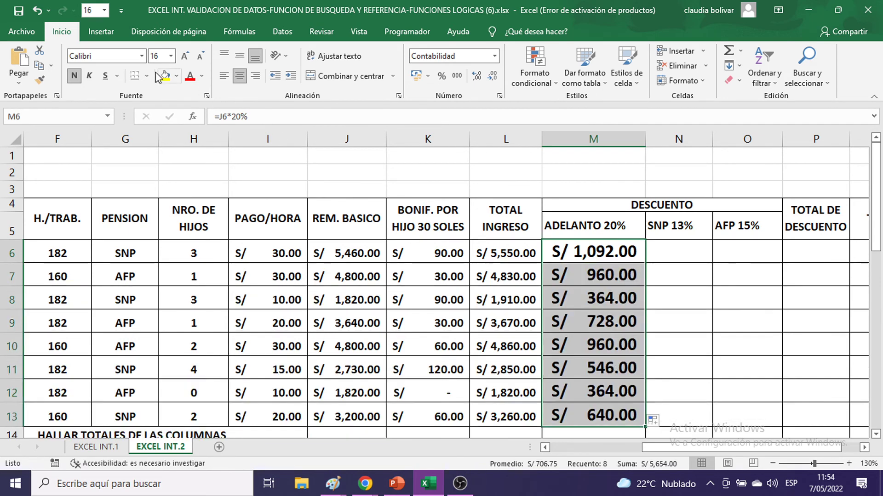
click(171, 56)
click(156, 107)
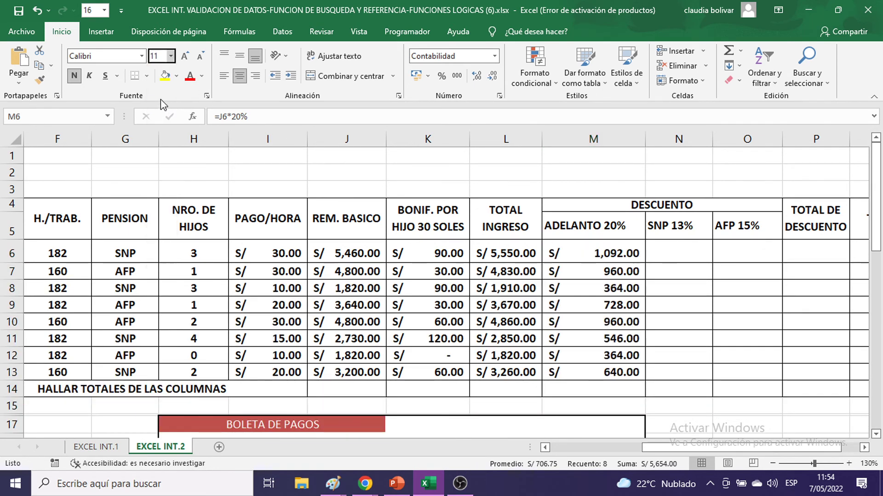
Narrow the ADELANTO 20% column M to fit its heading and values.
click(692, 249)
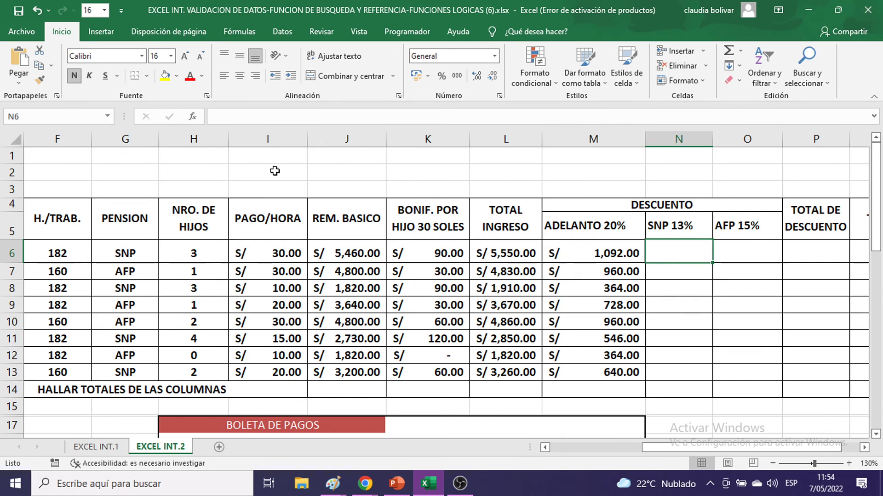
click(112, 140)
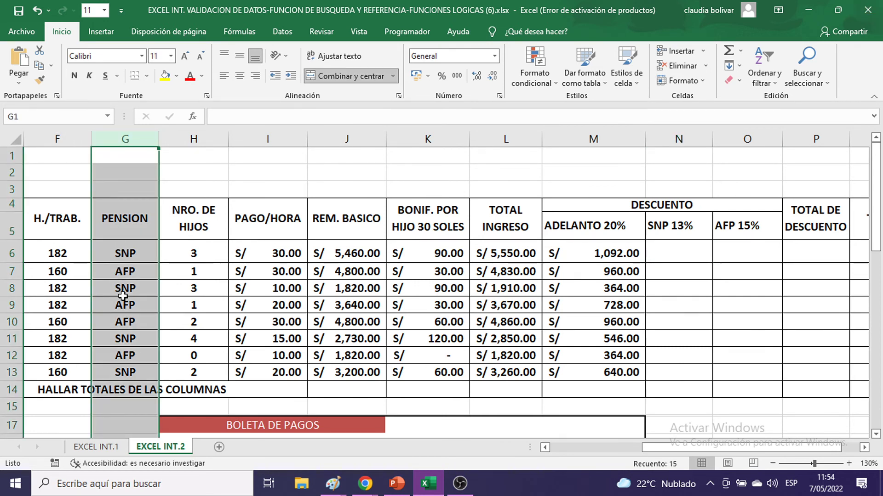
click(677, 251)
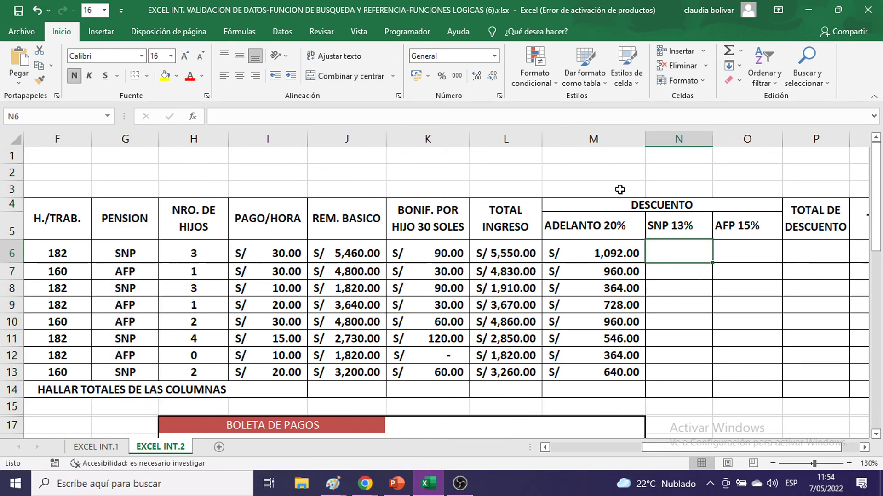
drag(641, 138, 628, 138)
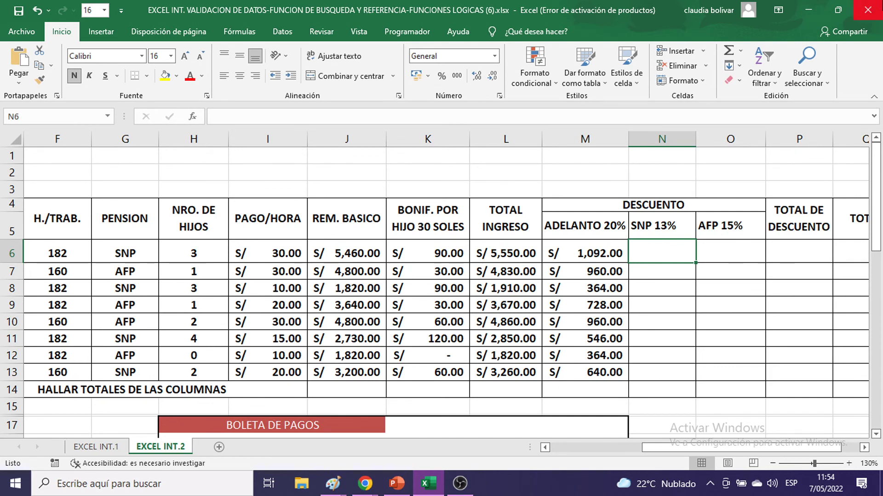
Enter =SI(G6="SNP";13%*J6;0) in the SNP 13% cell N6 and fill it down to N13 at font size 11.
text(=SI)
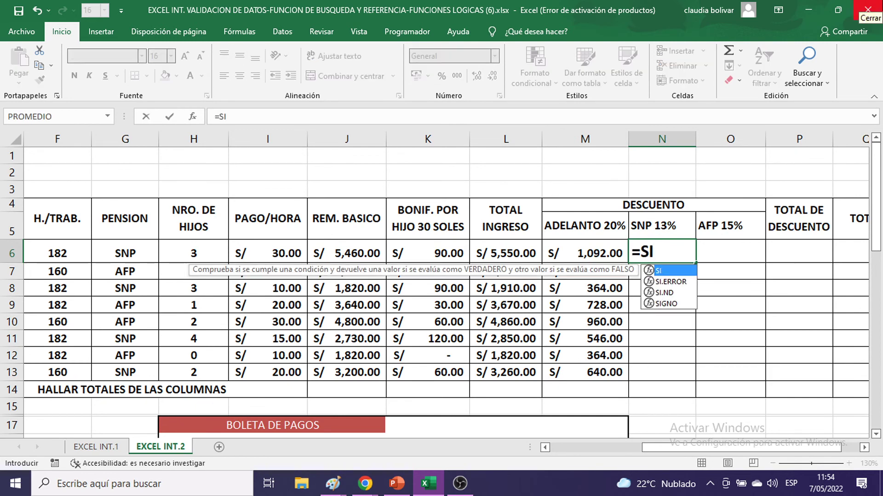
text(()
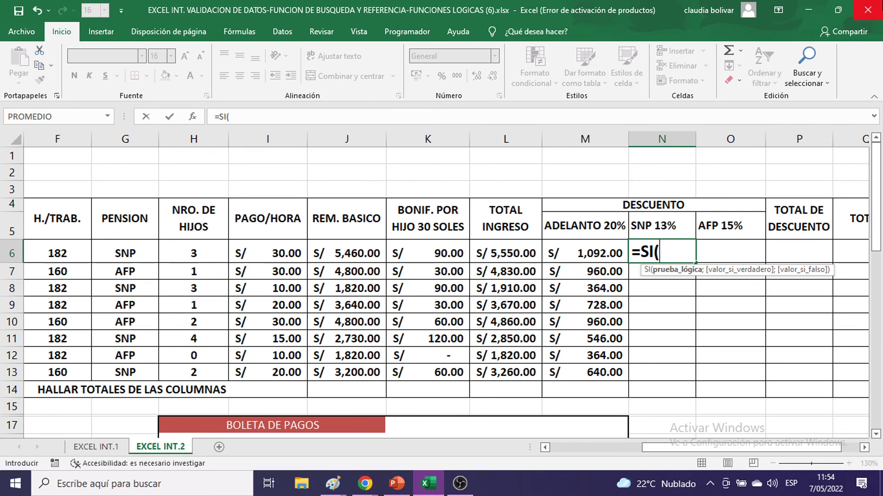
click(130, 253)
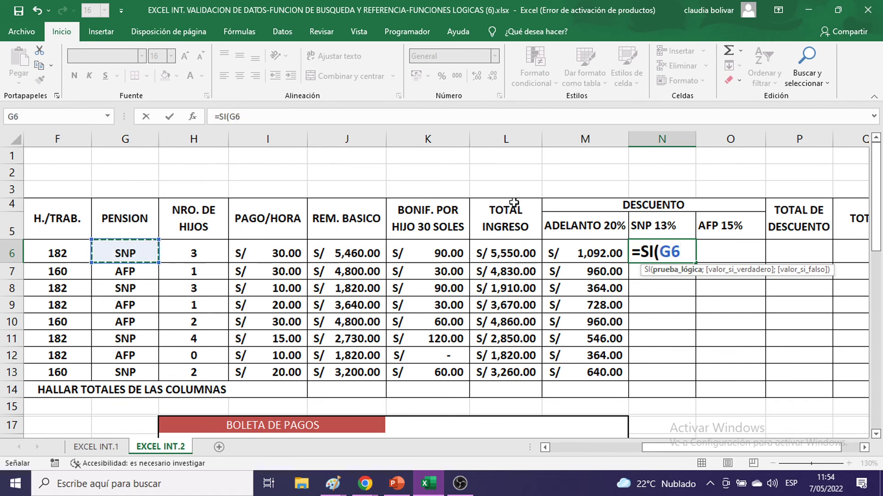
text(=)
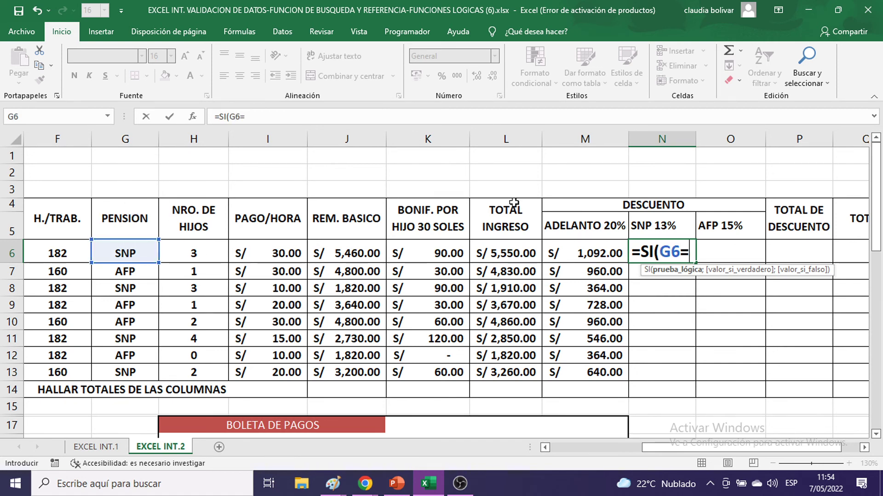
text("SNP)
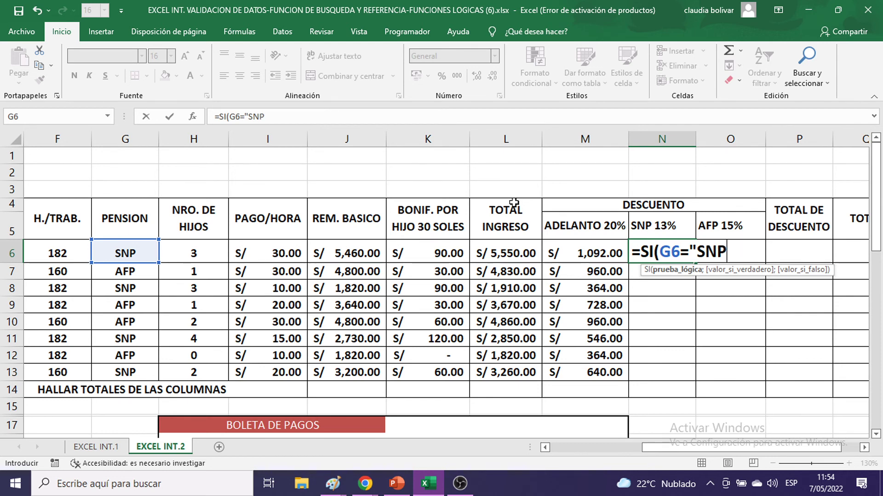
text(")
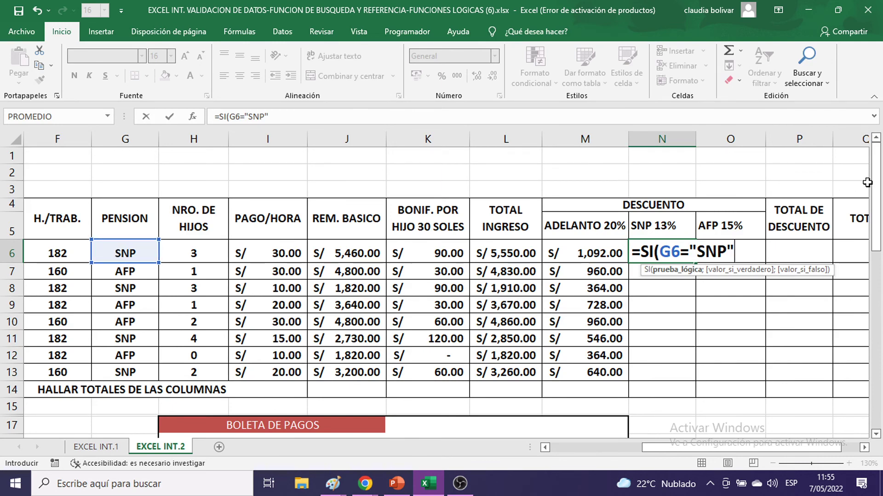
text(;)
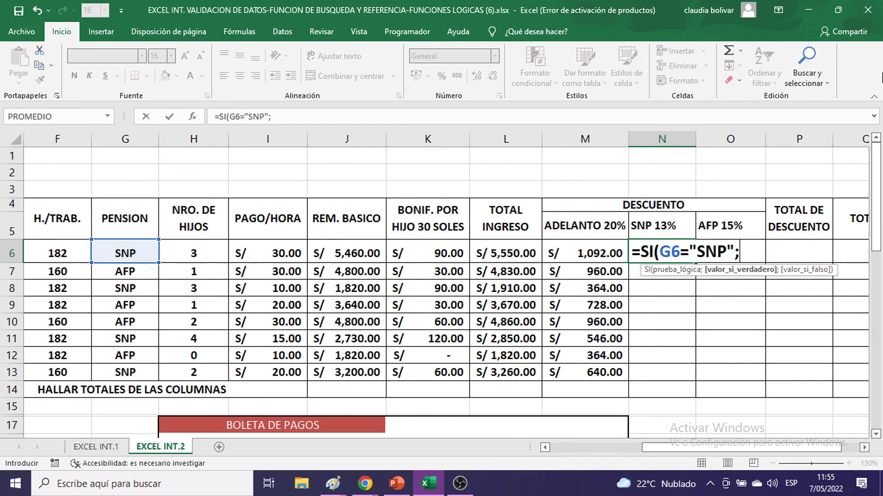
text(13%)
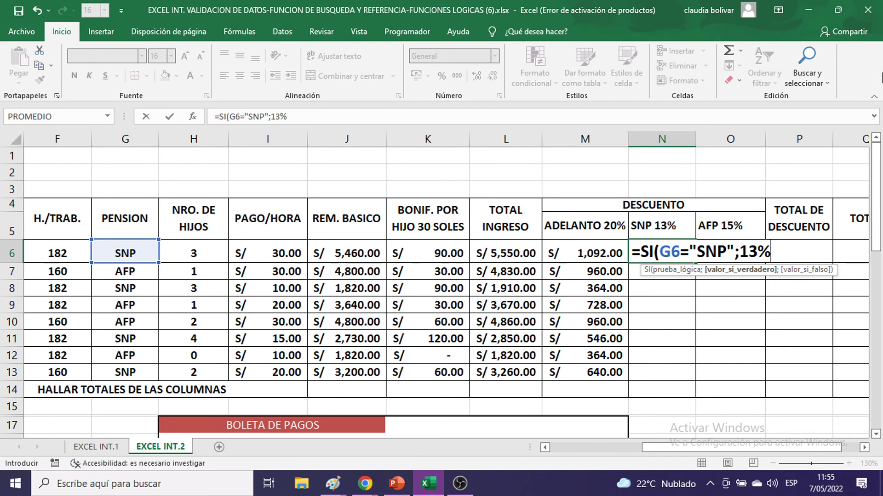
text(*)
click(335, 254)
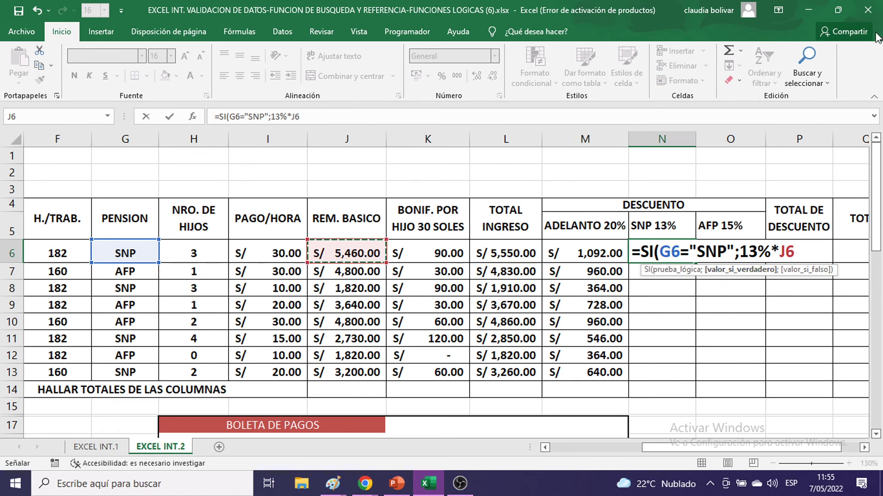
text(;)
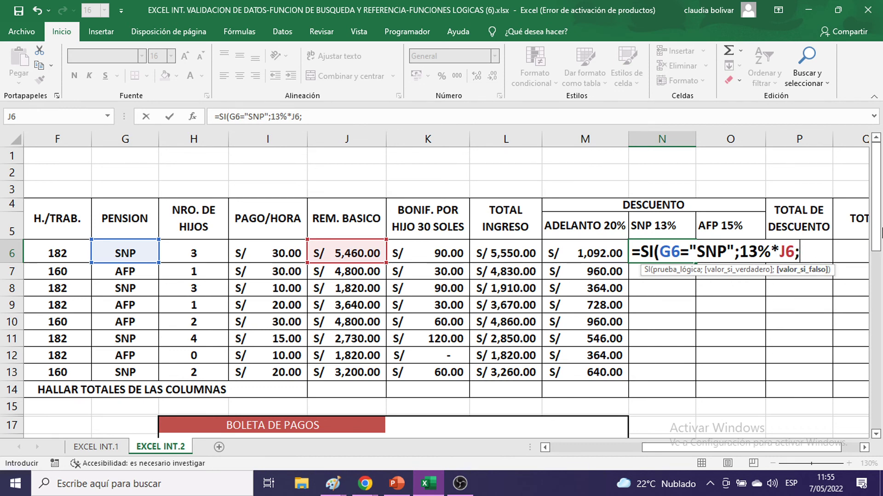
text(0))
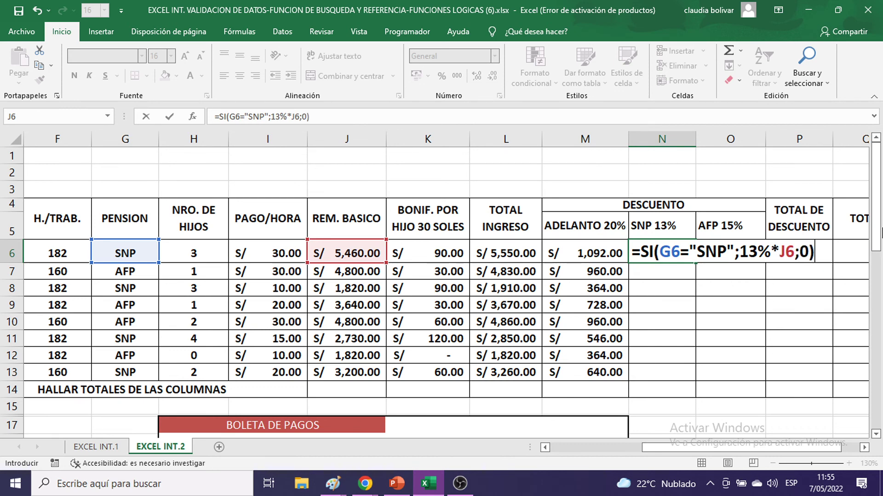
click(775, 254)
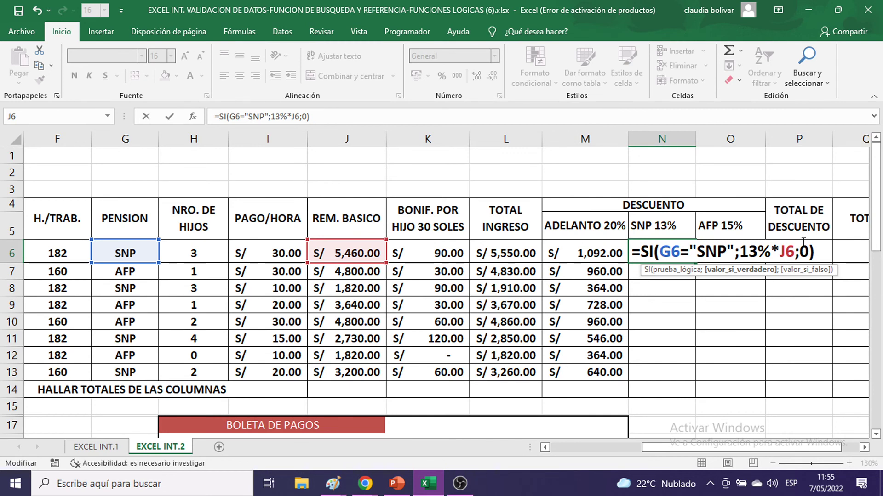
click(11, 254)
click(165, 76)
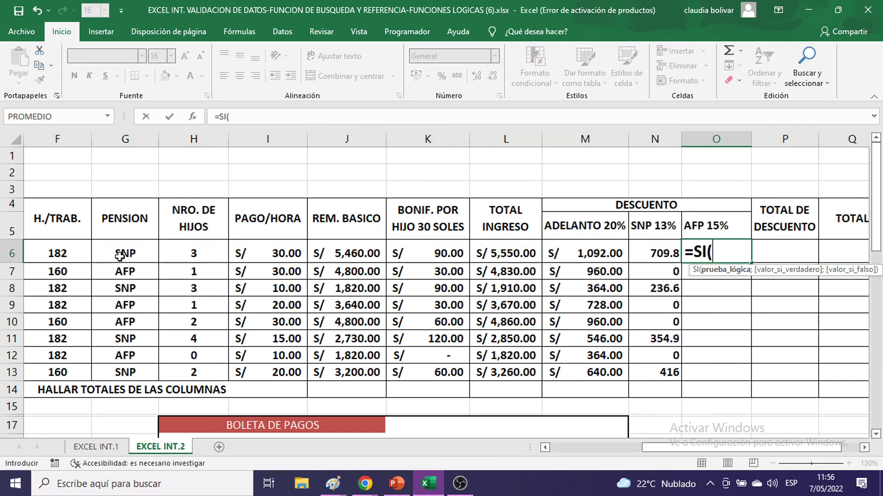
Complete the AFP 15% formula in O6 as =SI(G6="AFP";15%*J6;0).
click(119, 257)
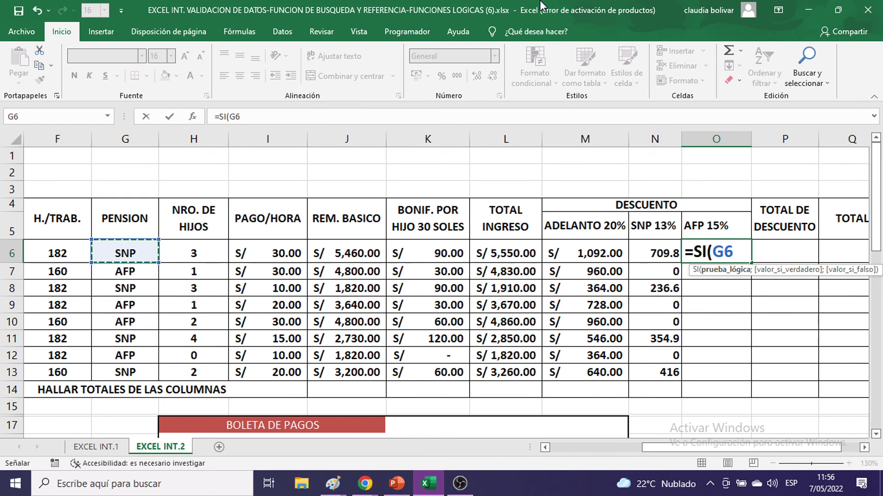
text(="AFP";)
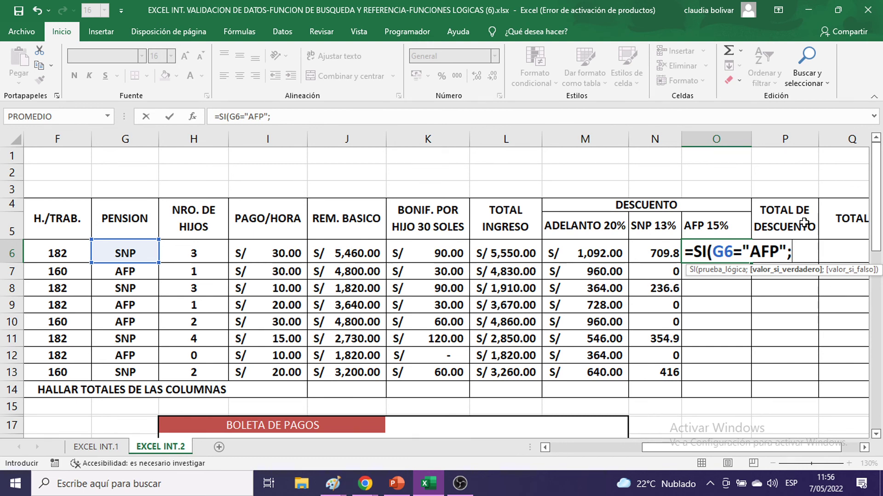
text(15%*)
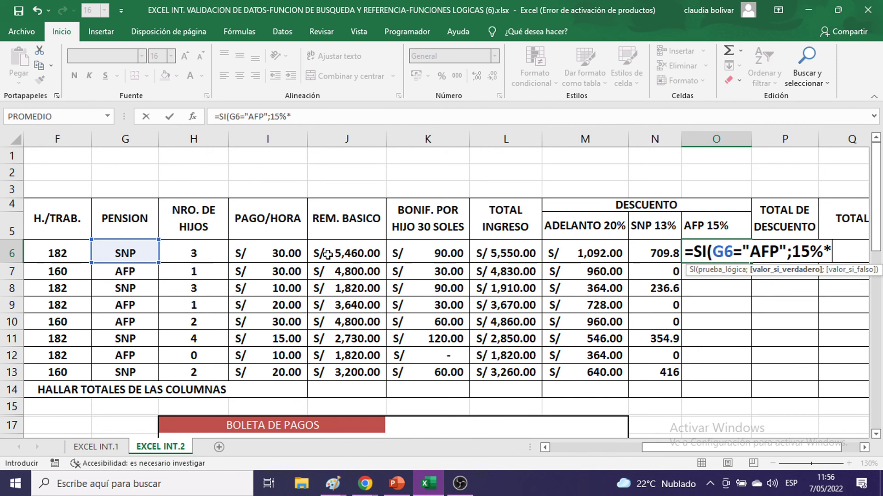
click(327, 255)
text(;)
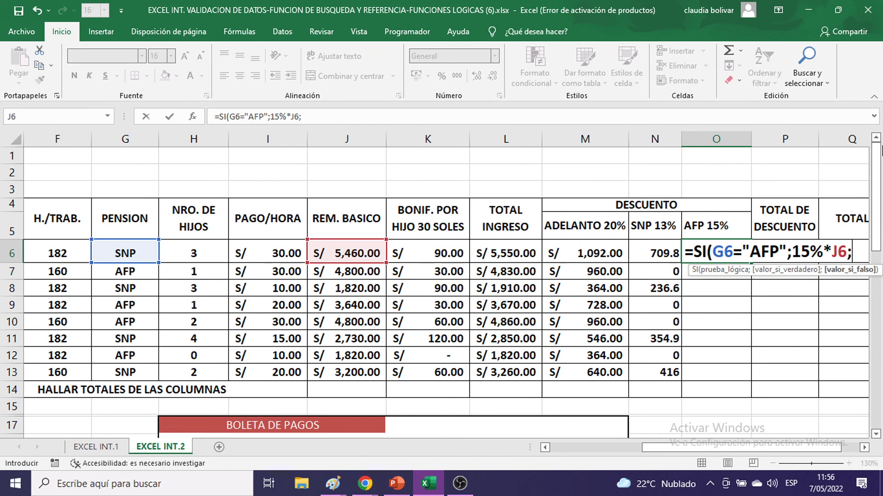
text(0))
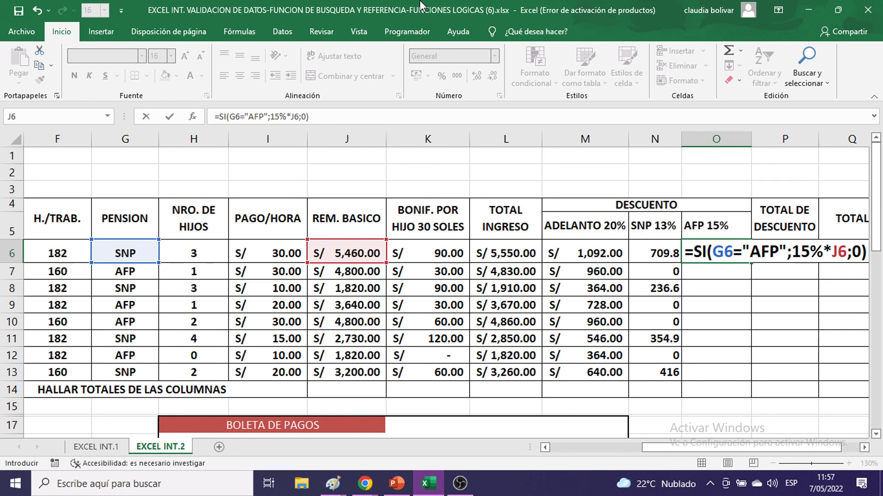
key(Return)
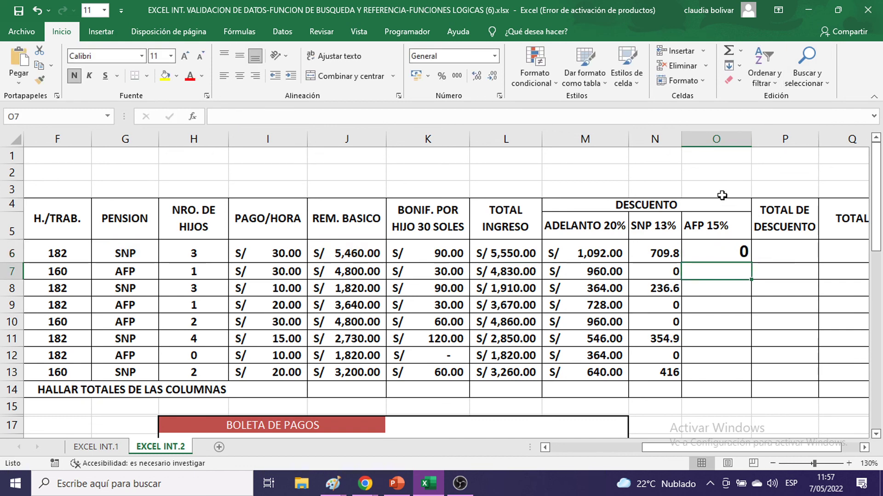
Copy the O6 formula down the AFP 15% column through O13 and compare the row 8 SNP and AFP formulas.
click(697, 247)
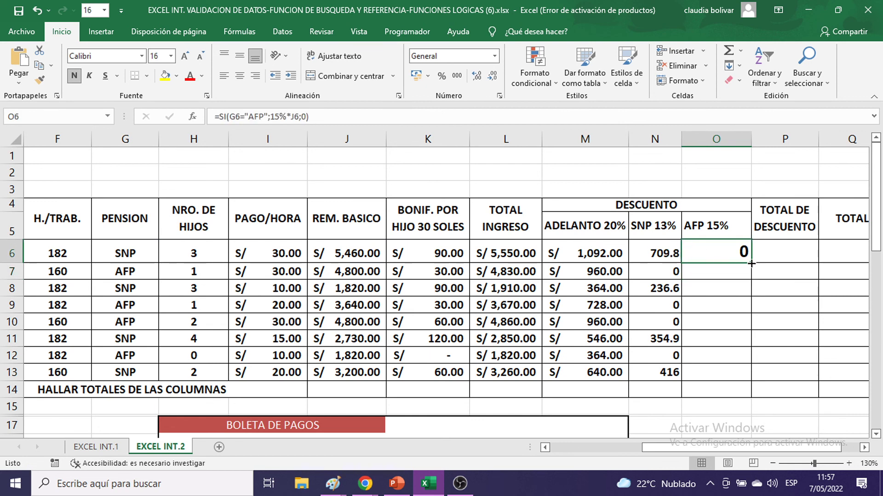
drag(750, 263, 729, 374)
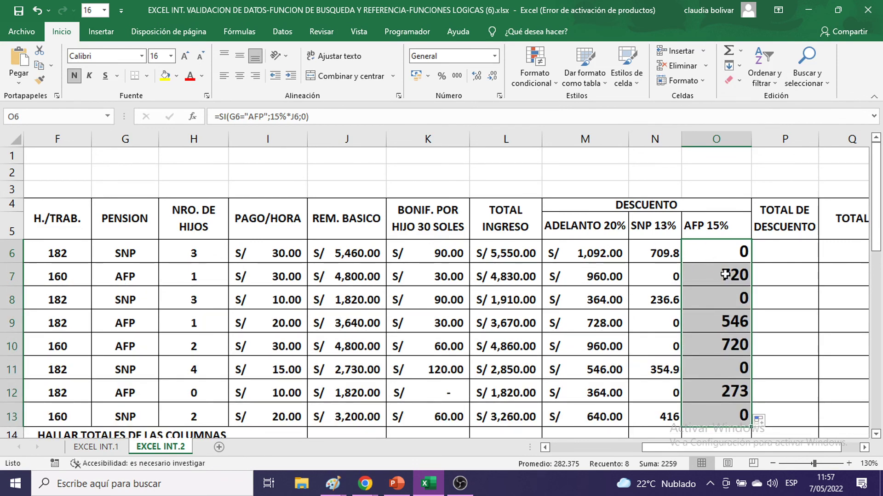
click(667, 301)
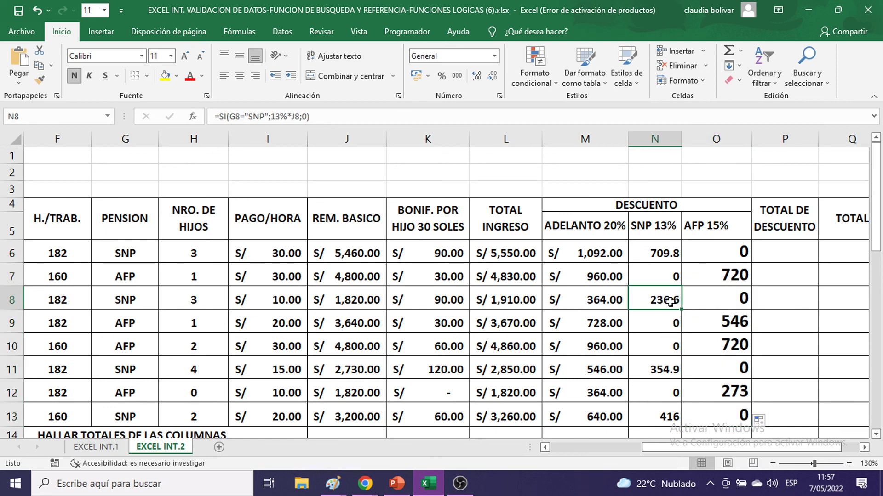
click(706, 299)
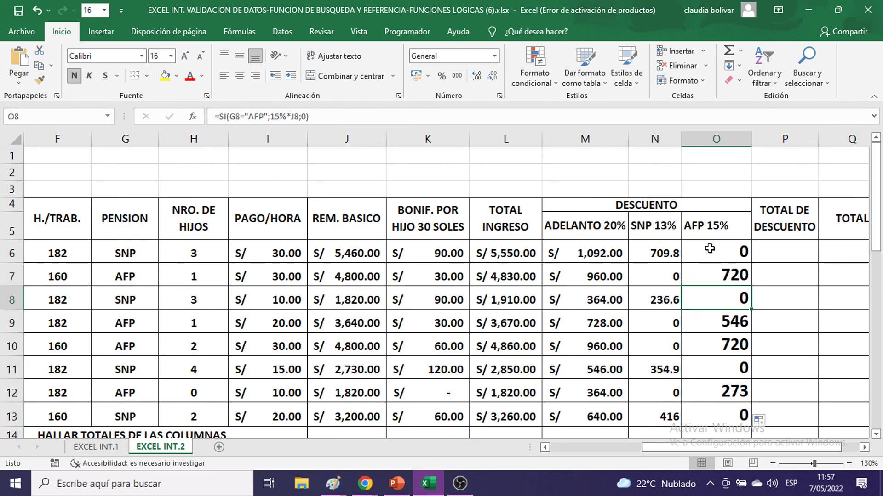
drag(716, 255, 719, 384)
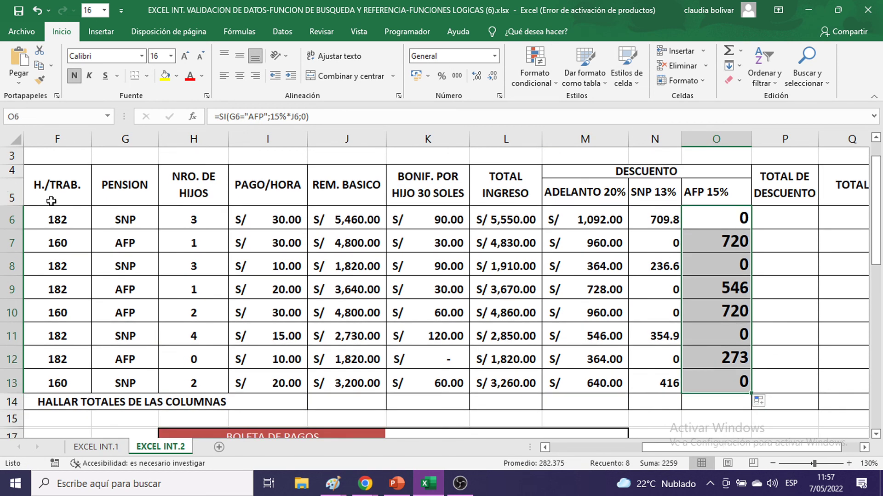
Highlight the AFP workers' rows 7, 9, 10 and 12 with yellow fill.
click(14, 243)
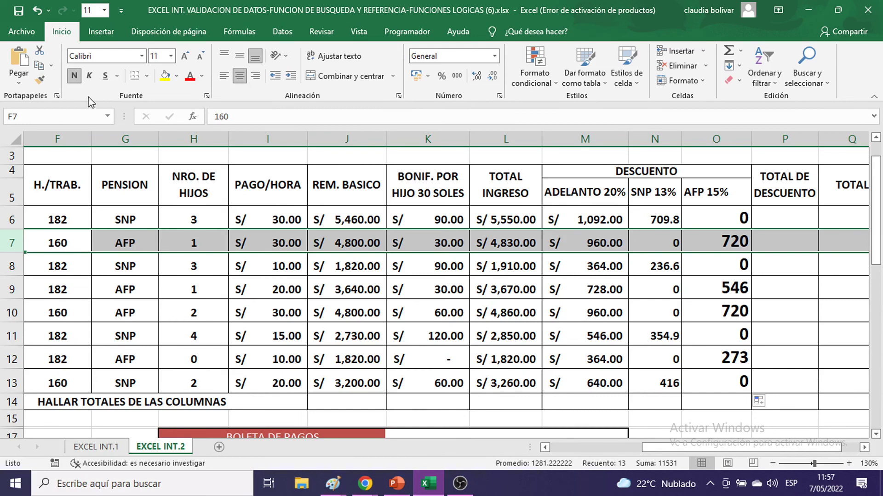
click(164, 76)
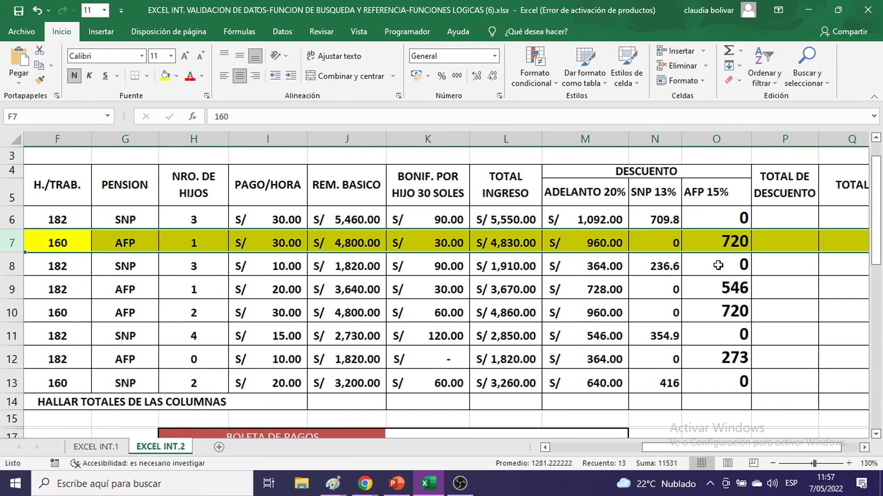
click(9, 289)
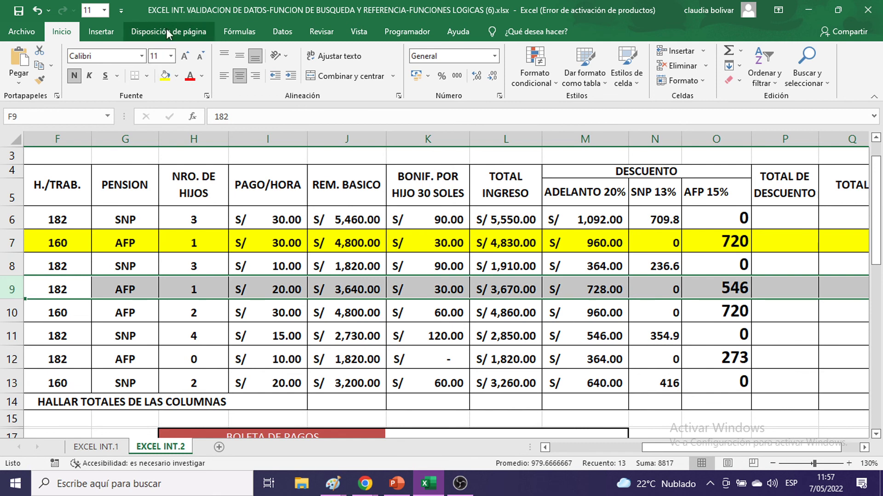
click(167, 77)
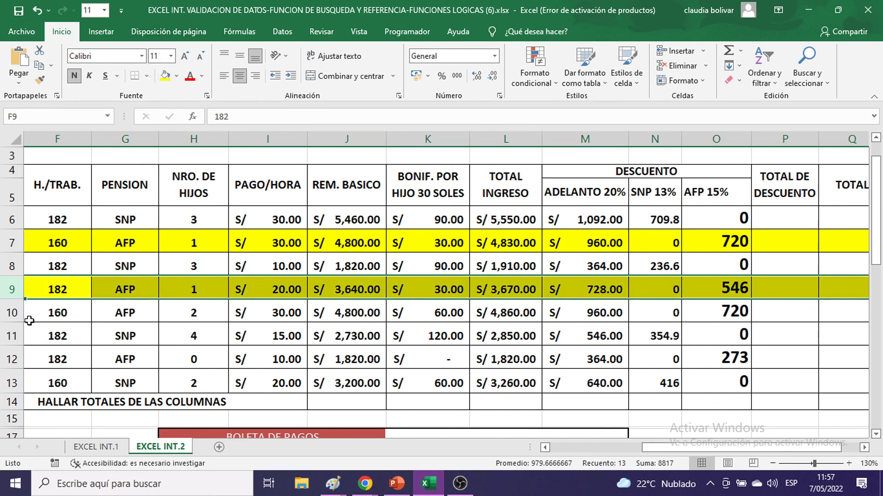
click(15, 312)
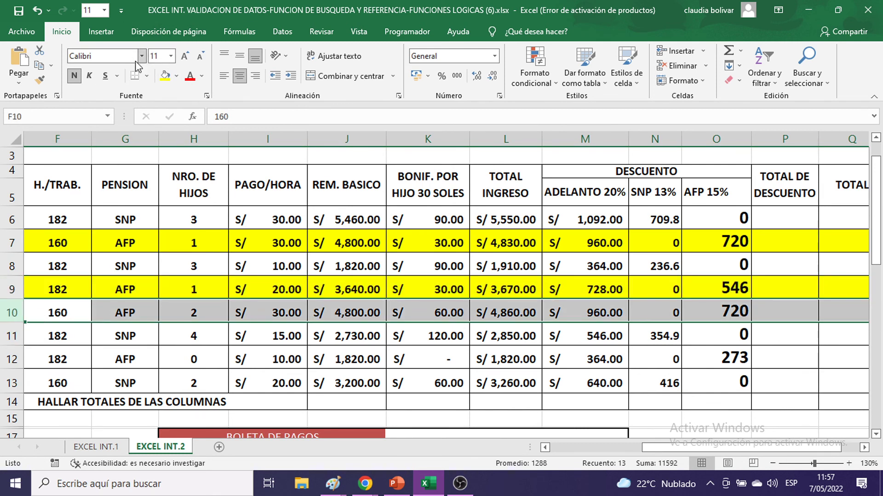
click(164, 77)
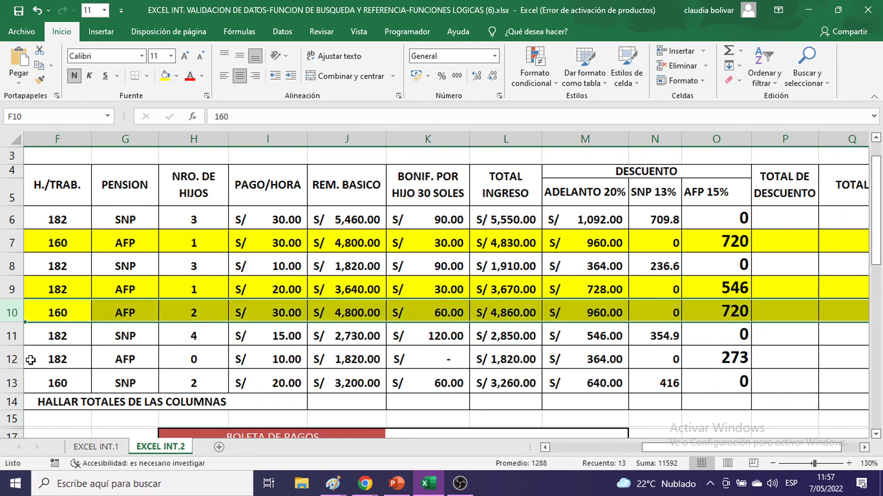
click(12, 360)
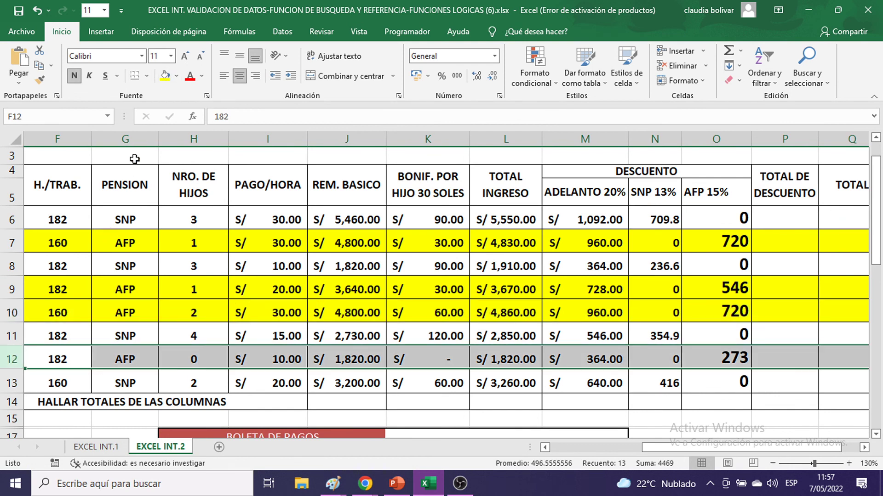
click(165, 76)
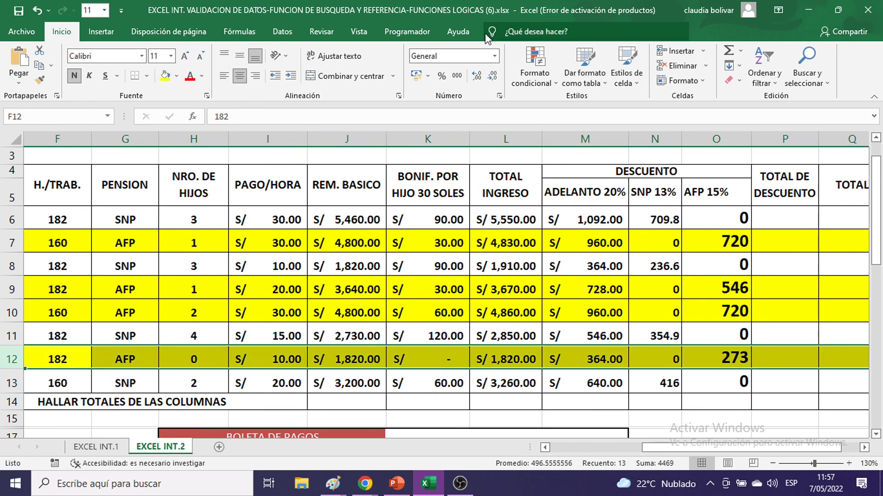
Undo the yellow fills on rows 7, 9, 10 and 12.
key(ctrl+z)
key(ctrl+z)
key(ctrl+z)
key(ctrl+z)
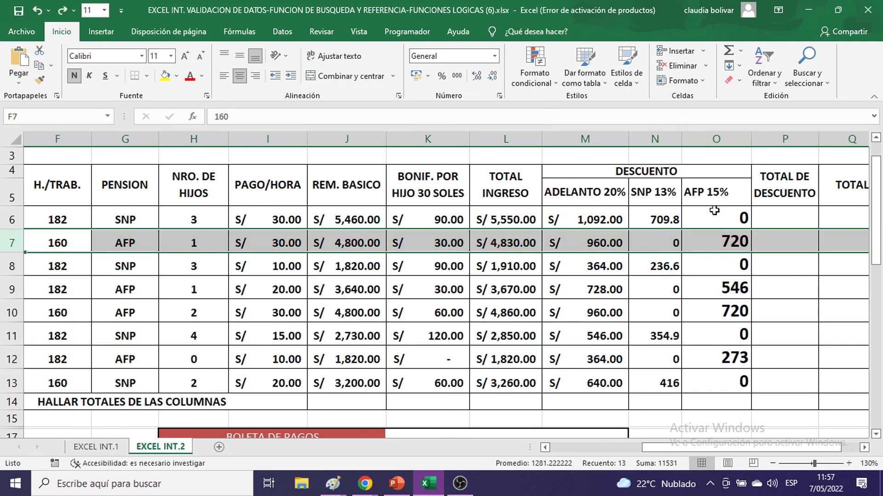
Set the AFP 15% values O6:O13 to font size 11 and apply the S/ Español (Perú) accounting format to N6:O13.
drag(714, 212, 712, 389)
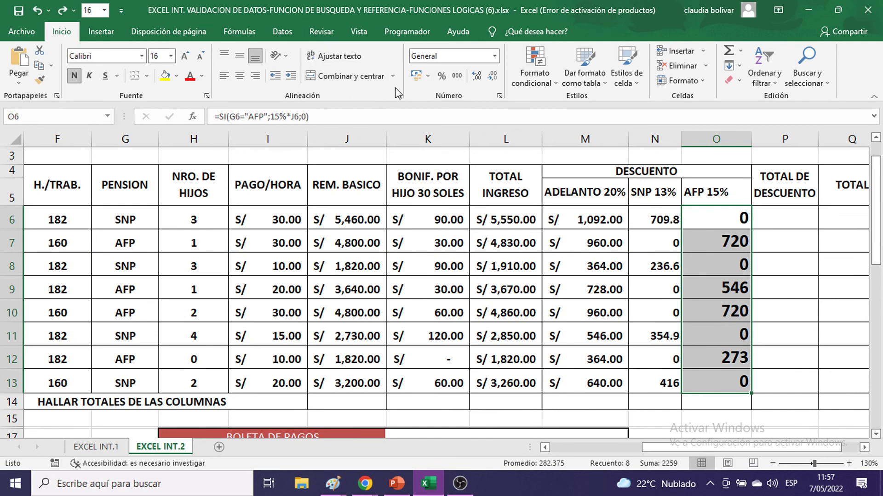
click(171, 57)
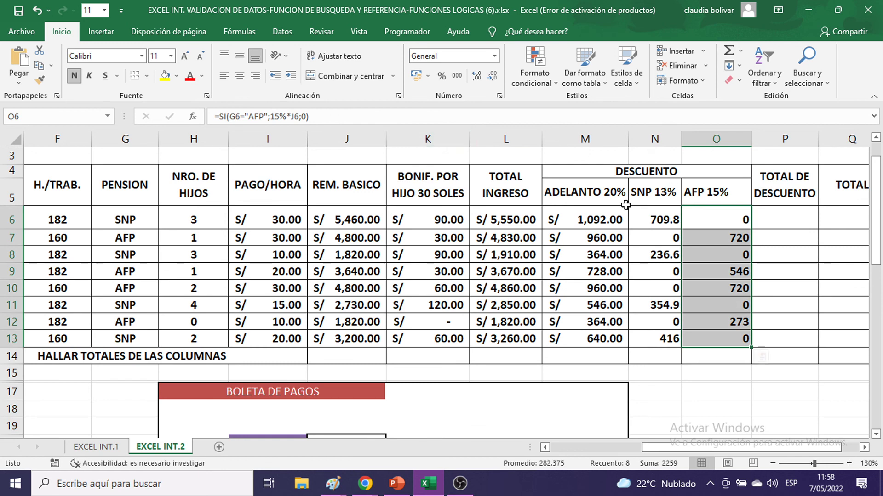
drag(636, 223, 711, 340)
click(431, 76)
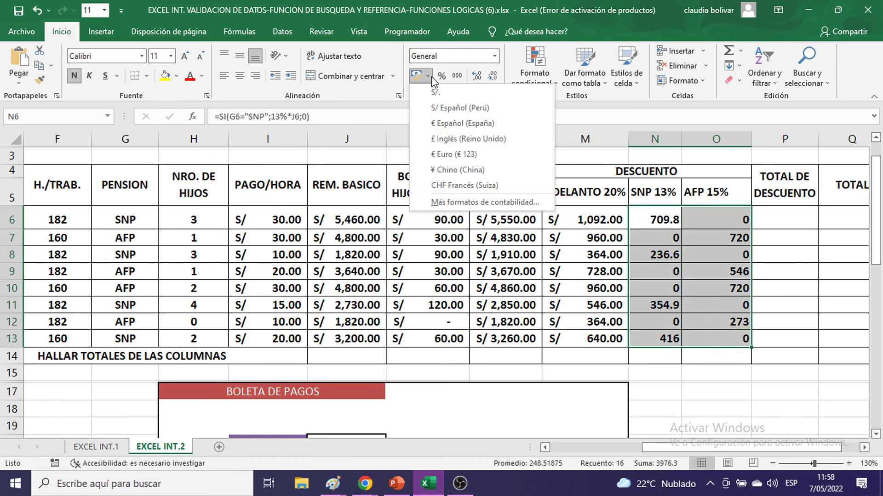
click(451, 107)
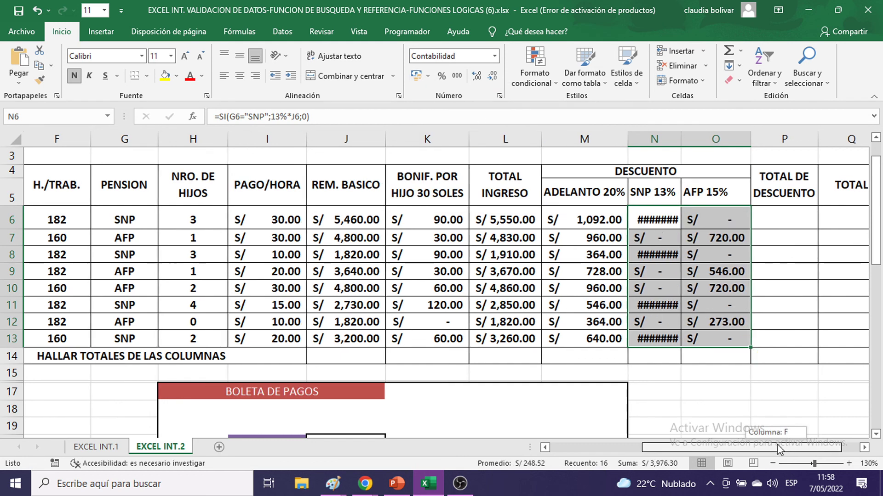
Widen the SNP 13% column N so its currency amounts fit.
drag(777, 444, 795, 443)
drag(612, 141, 631, 141)
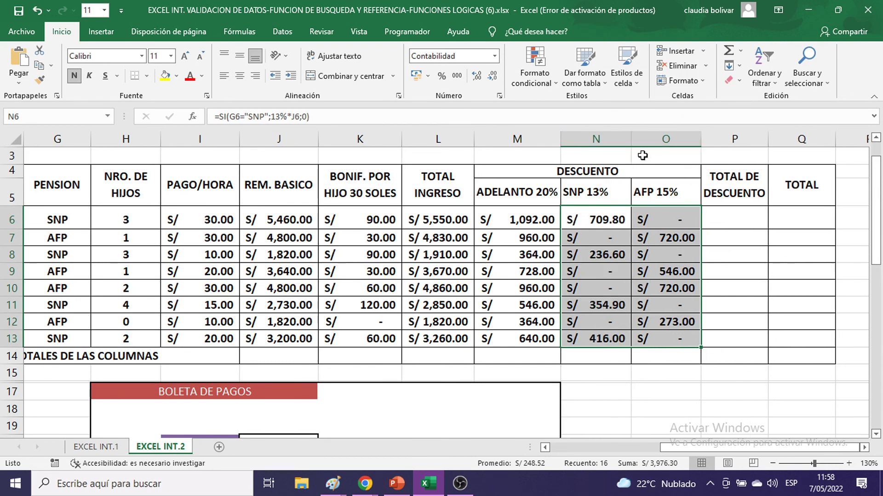
mouse_move(634, 142)
mouse_down()
mouse_move(603, 141)
mouse_move(642, 141)
mouse_up()
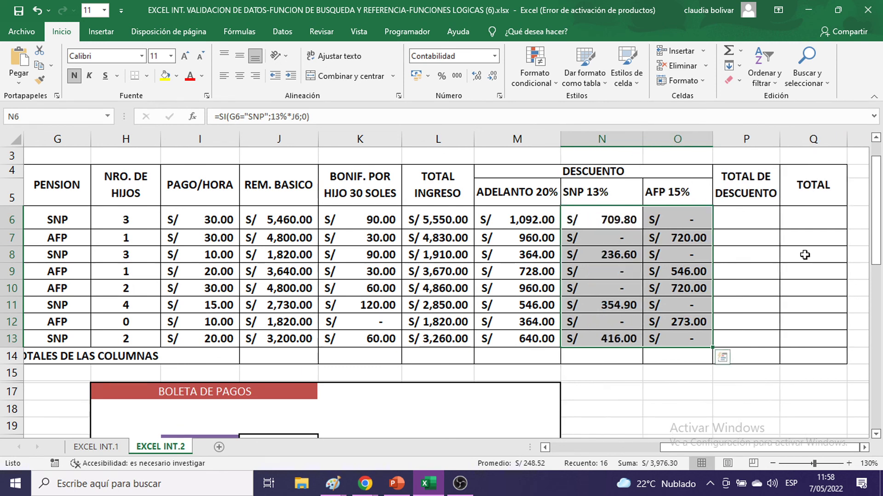
Sum the row 6 discounts M6:O6 into the TOTAL DE DESCUENTO cell P6 with AutoSum.
click(729, 213)
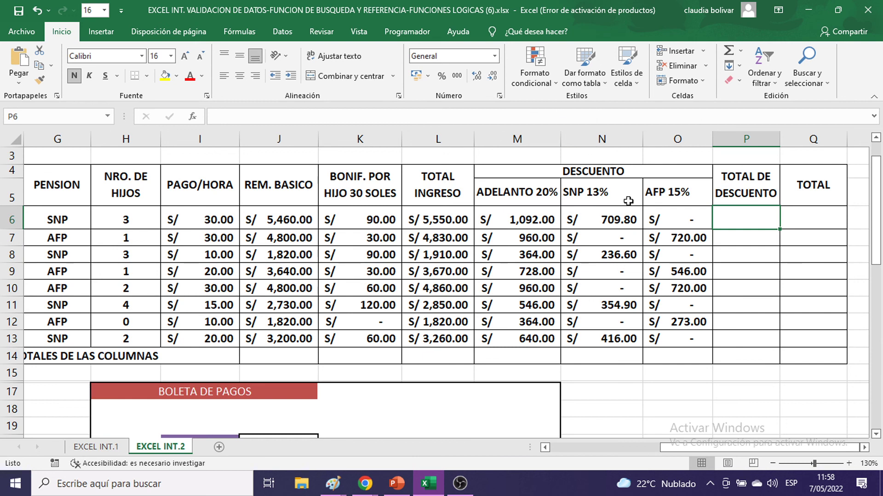
click(503, 221)
drag(526, 220, 724, 221)
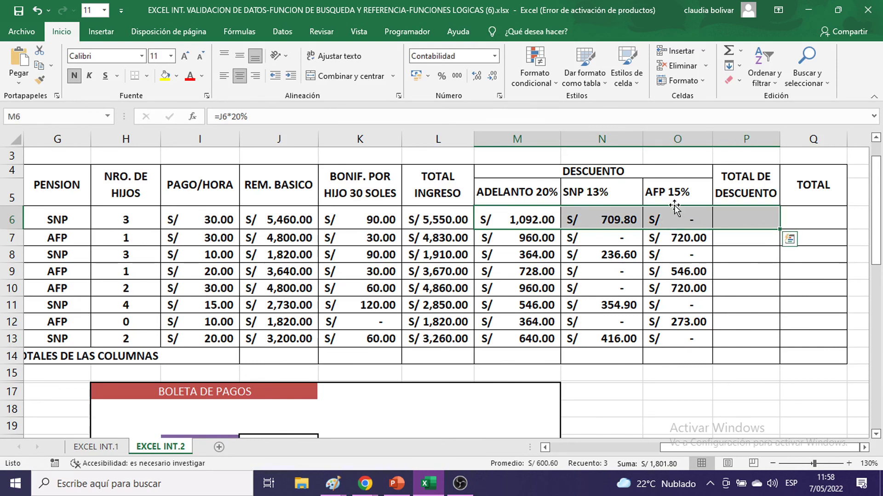
click(507, 218)
drag(507, 217, 740, 223)
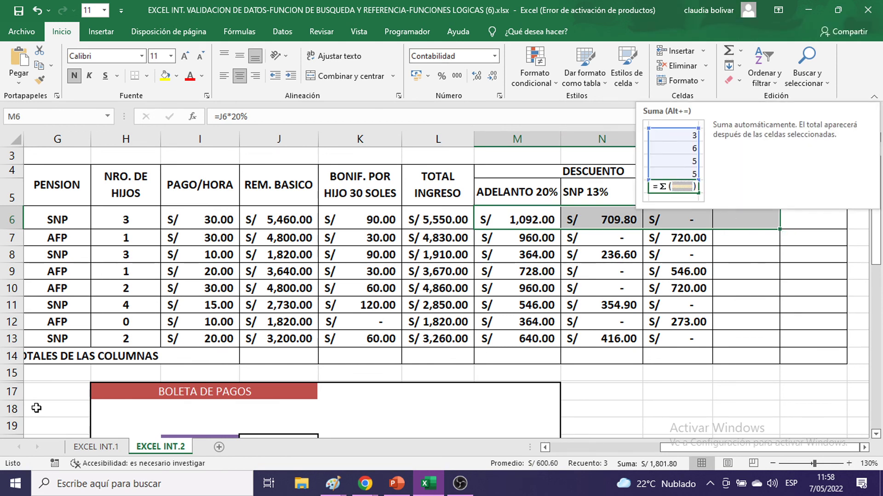
click(729, 50)
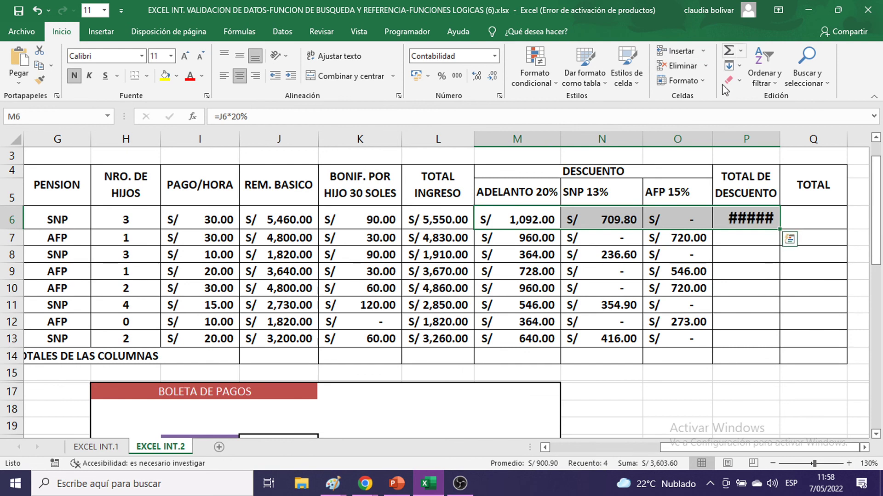
Copy the P6 sum down the TOTAL DE DESCUENTO column through P13 and set those cells to font size 11.
click(725, 222)
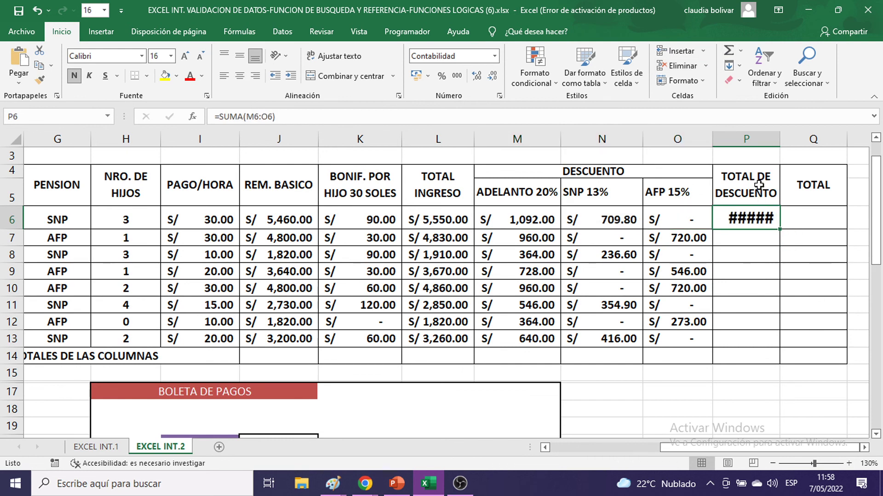
click(780, 140)
drag(778, 230, 777, 332)
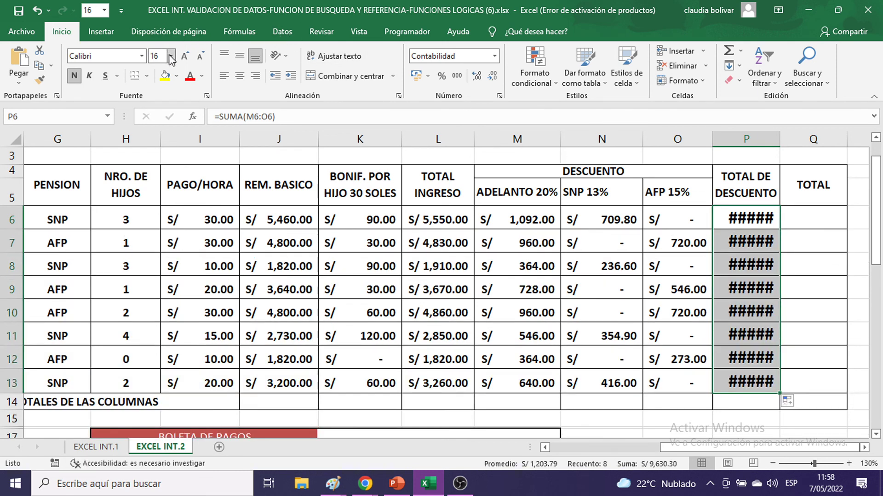
click(170, 56)
click(155, 108)
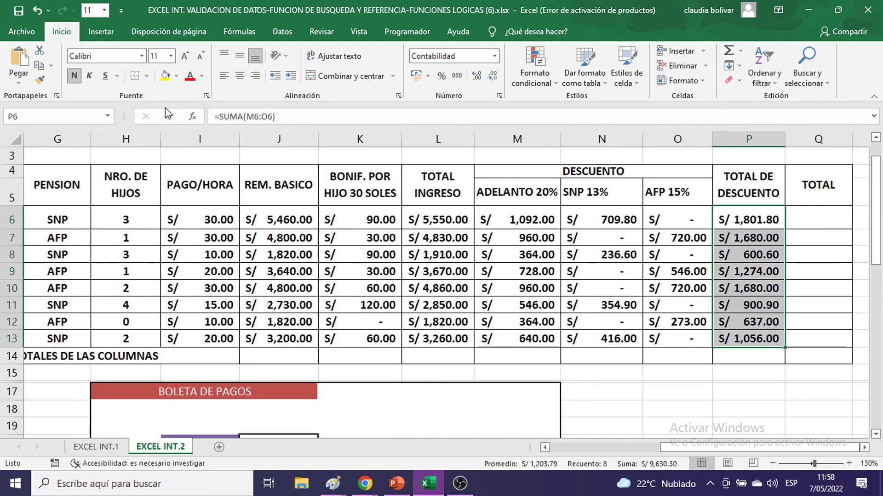
Enter =L6-P6 in the TOTAL cell Q6 to subtract total discounts from total income.
click(809, 221)
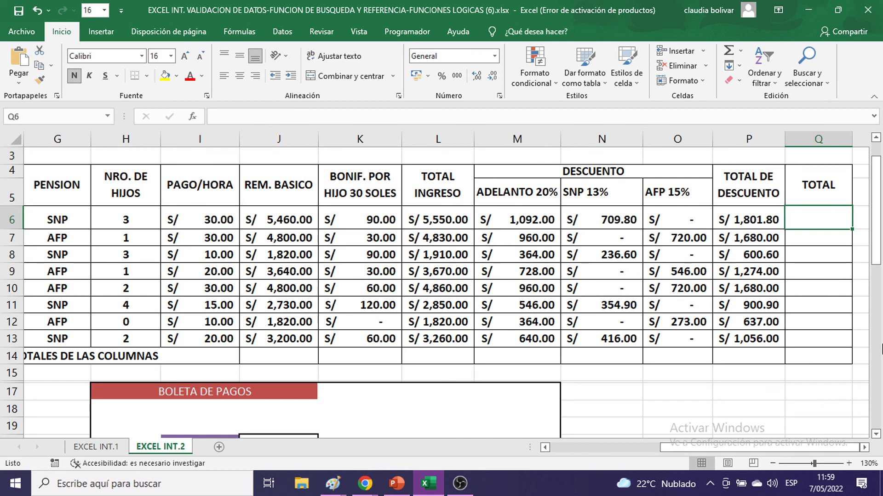
text(=)
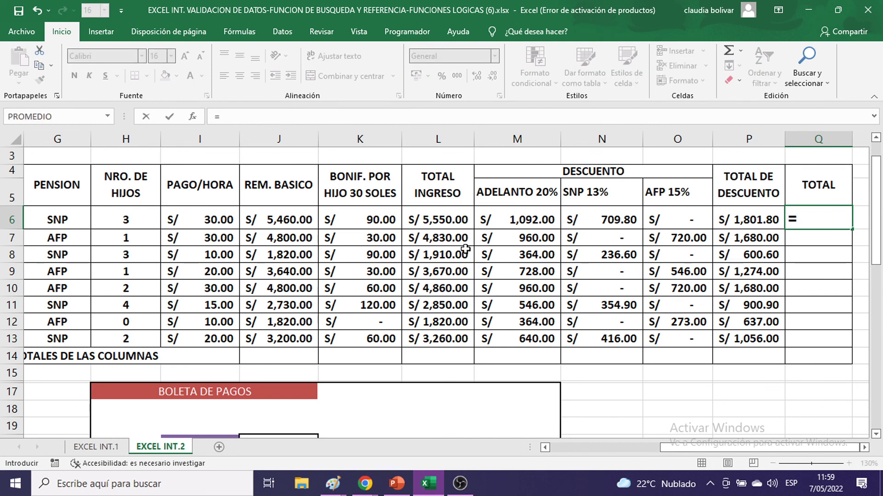
click(445, 219)
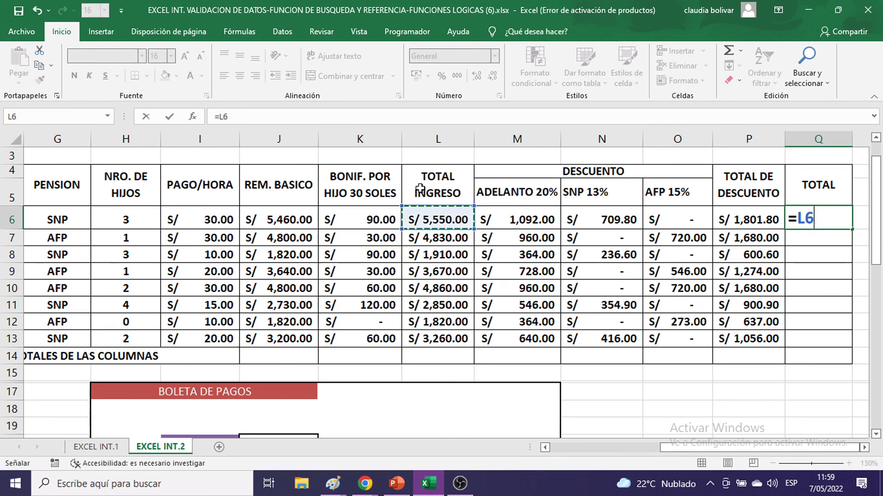
text(-)
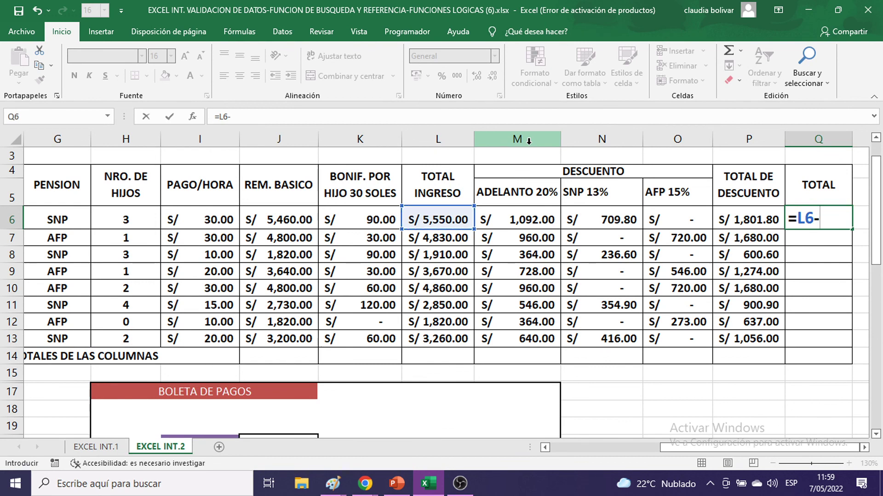
click(751, 218)
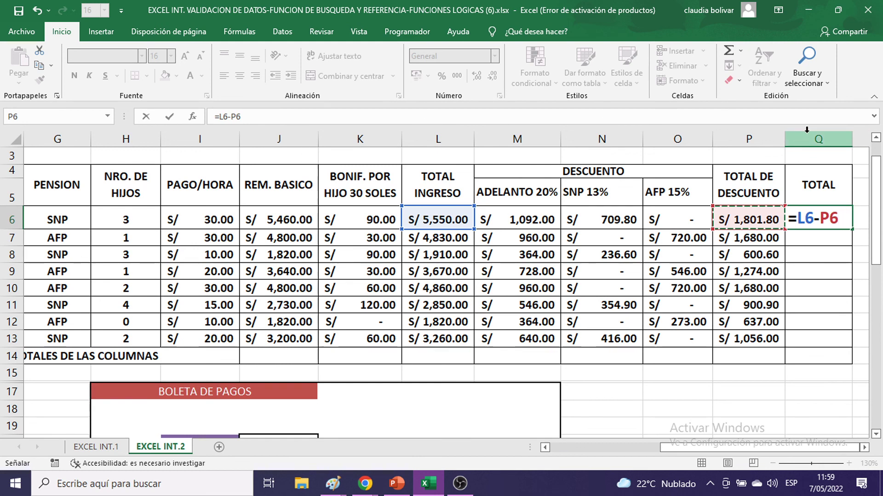
key(Return)
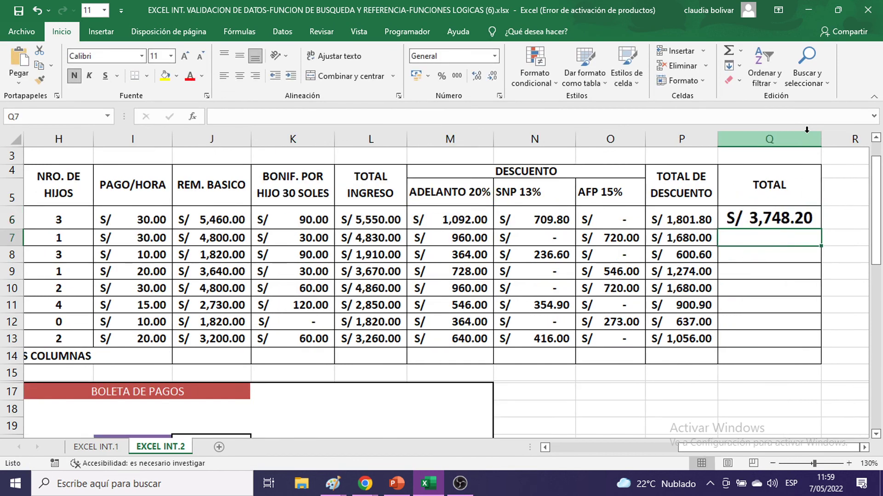
Check the Q6 formula, then copy it down the TOTAL column through Q13 at font size 11.
click(756, 222)
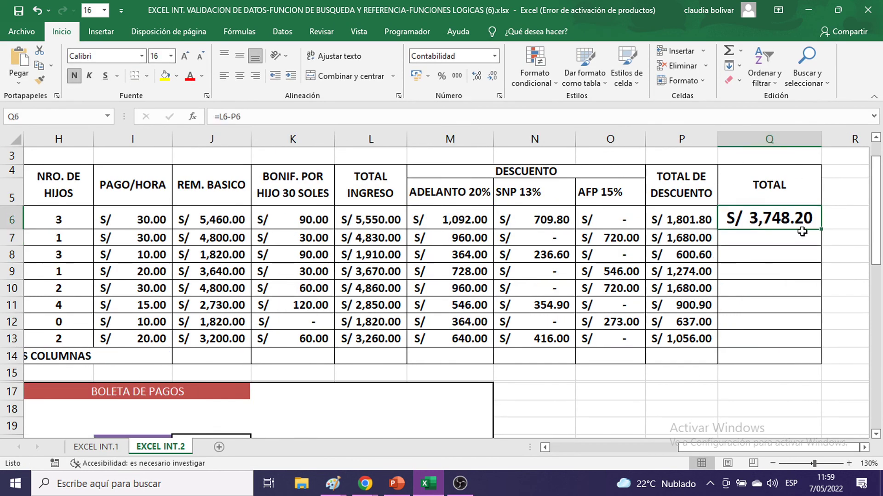
double_click(787, 218)
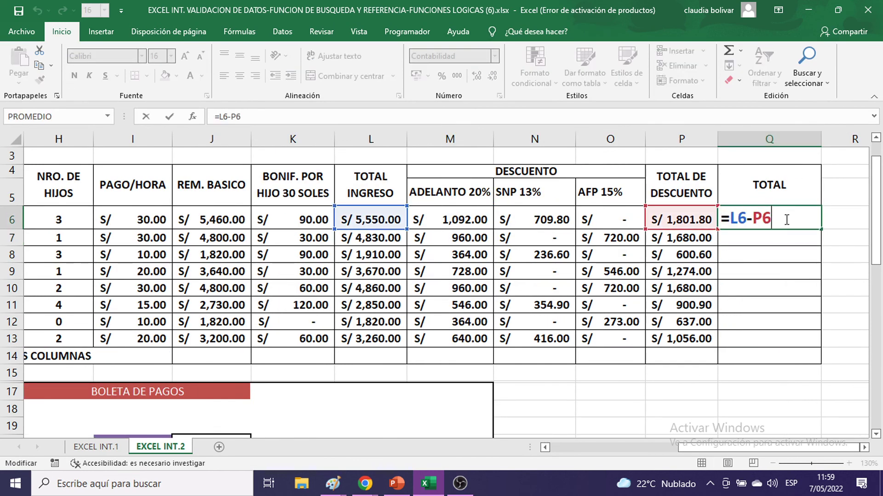
key(Escape)
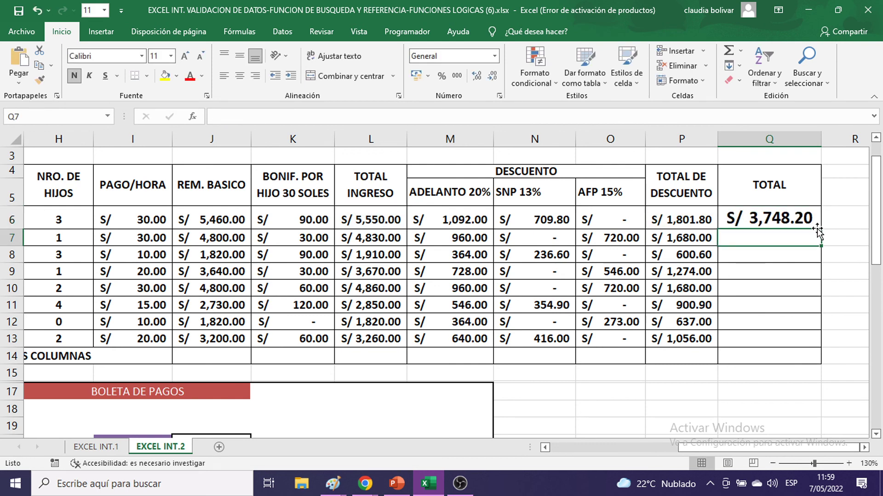
drag(820, 228, 808, 343)
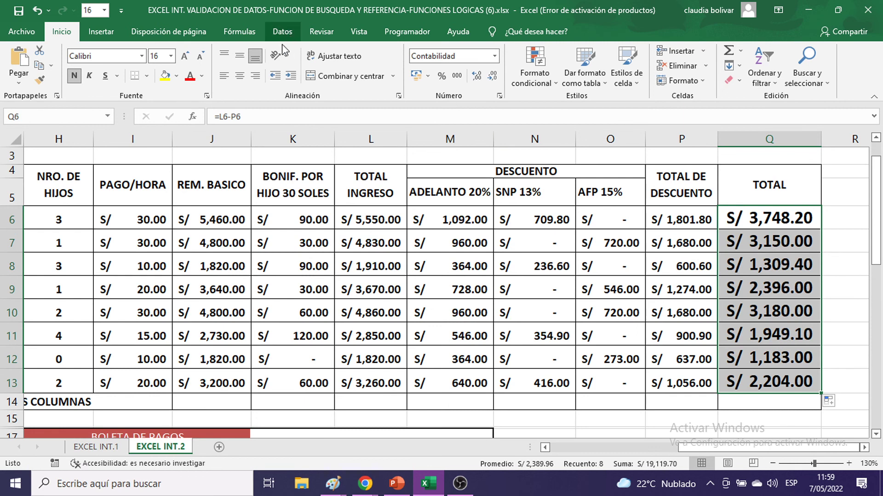
click(170, 58)
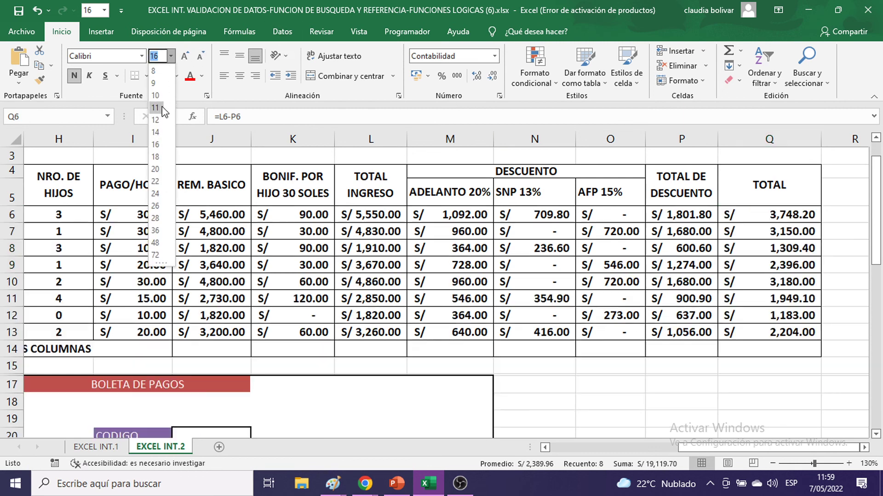
click(164, 112)
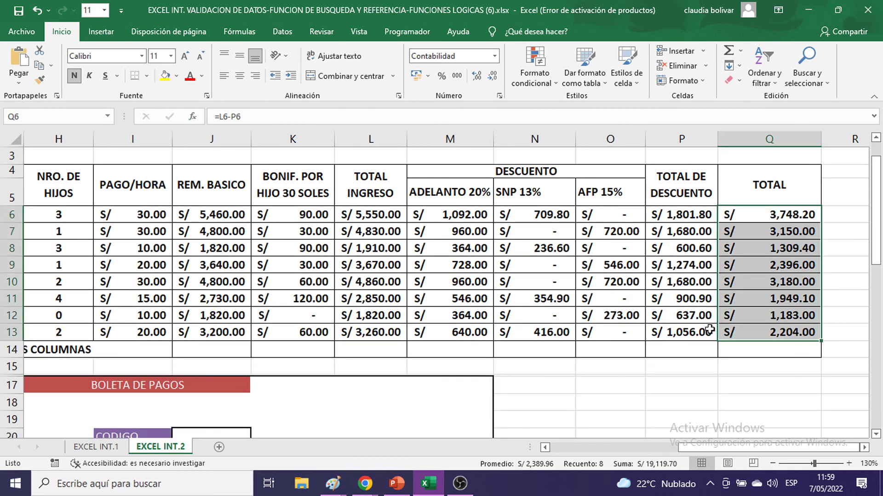
Review the column-totals cells in row 14 and the TOTAL formulas in column Q of the payroll table.
click(696, 350)
click(742, 350)
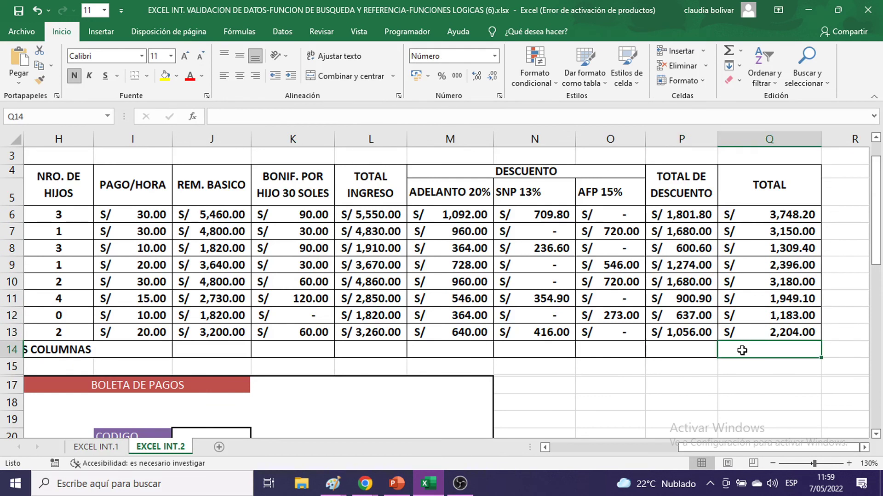
click(617, 348)
click(571, 345)
click(467, 349)
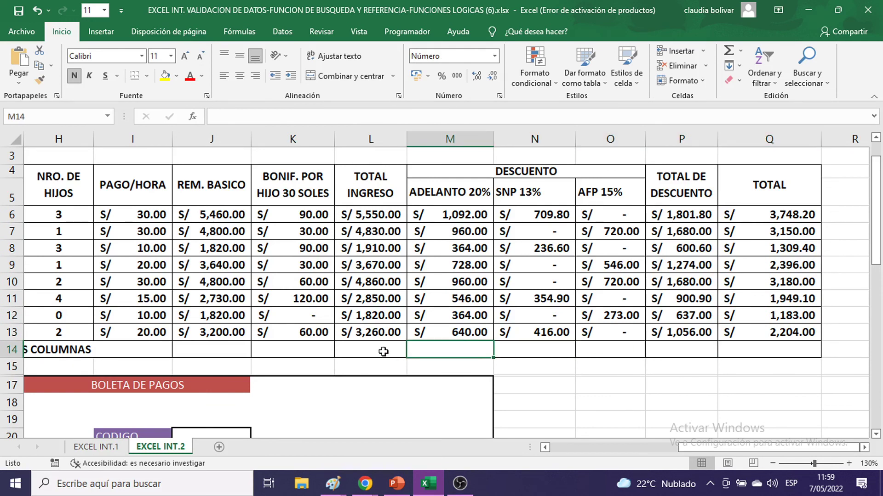
click(374, 346)
drag(575, 343, 610, 328)
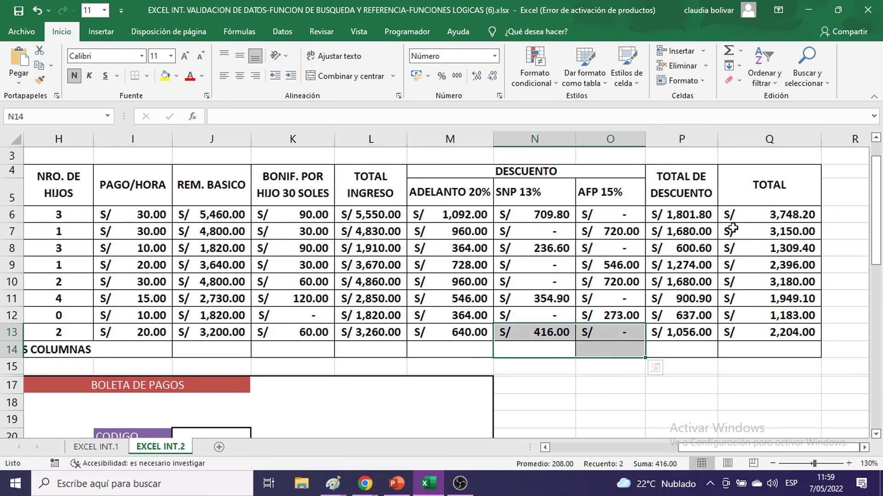
click(765, 260)
click(754, 209)
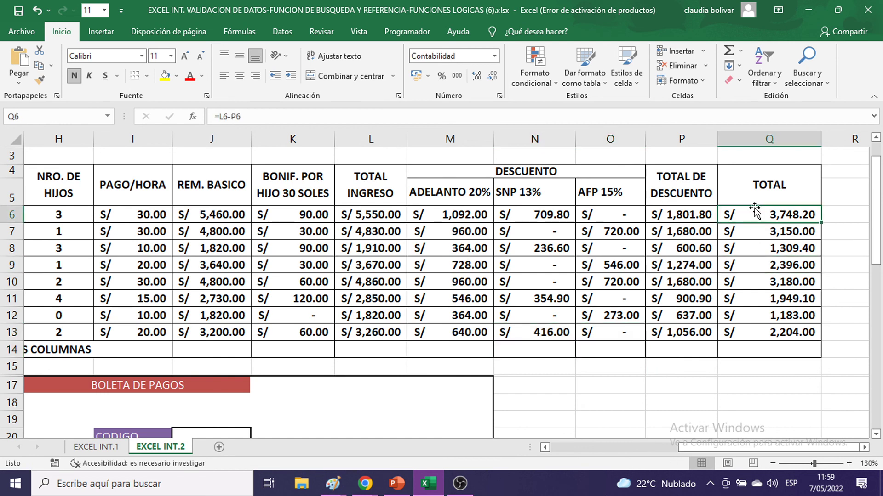
click(763, 244)
scroll(691, 272, down, 1)
scroll(691, 272, up, 2)
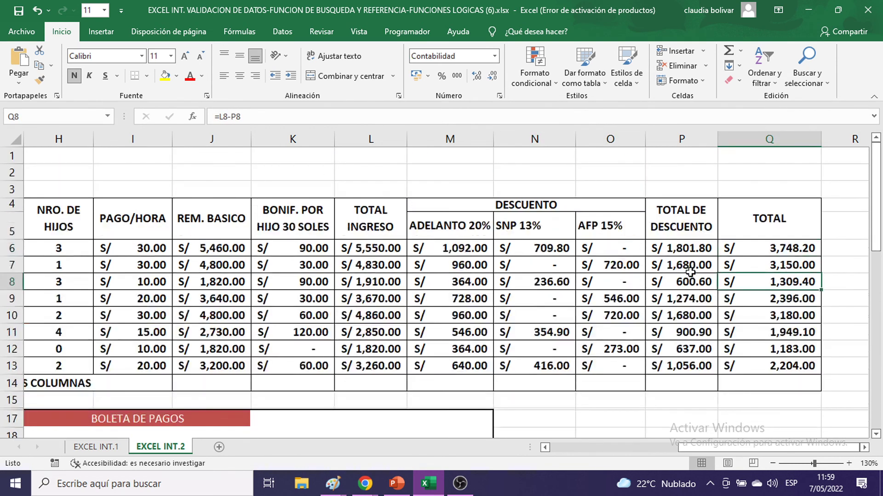
Examine the NRO. and PAGO A: cells of the RESUMEN-1 table and return to the payroll table above.
drag(746, 445, 625, 439)
scroll(632, 354, down, 6)
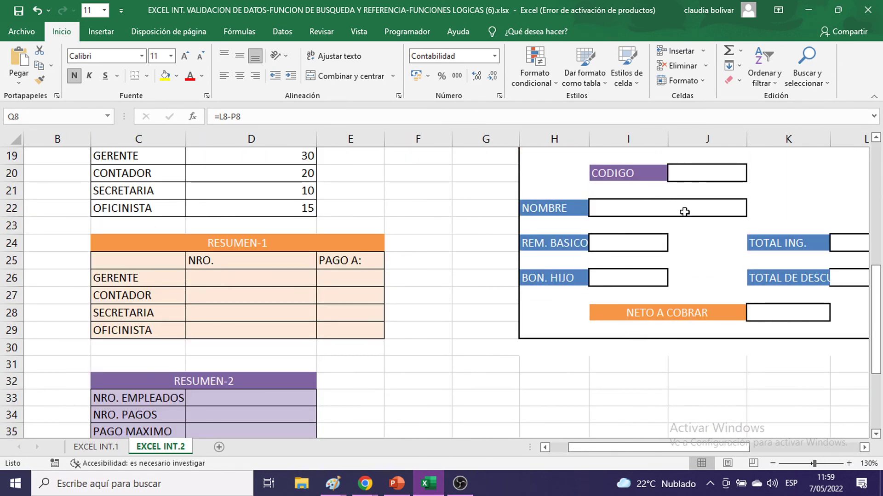
drag(226, 278, 228, 313)
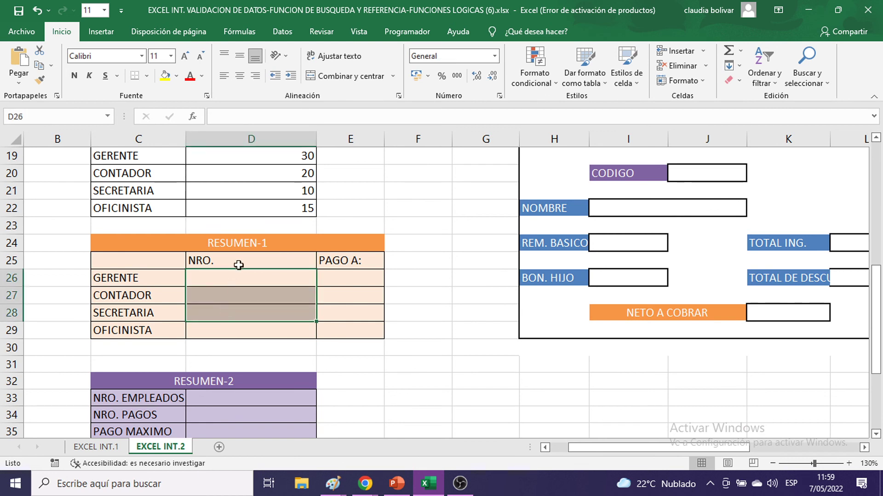
click(247, 275)
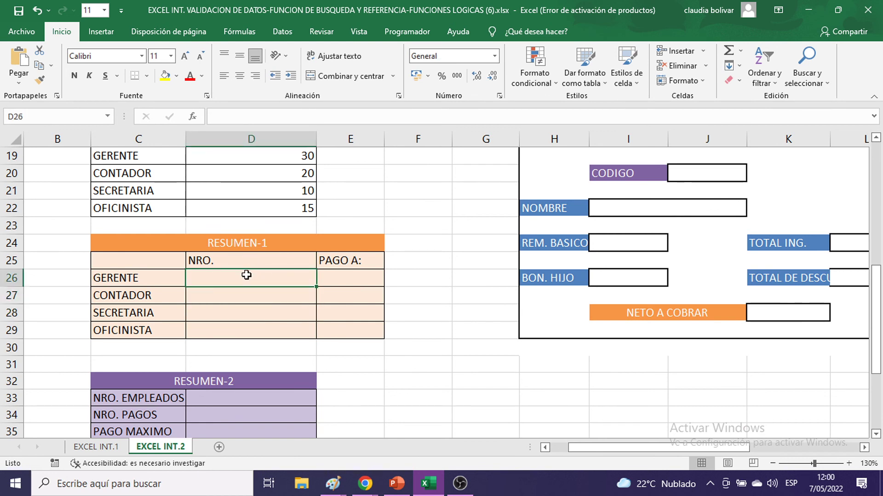
click(237, 294)
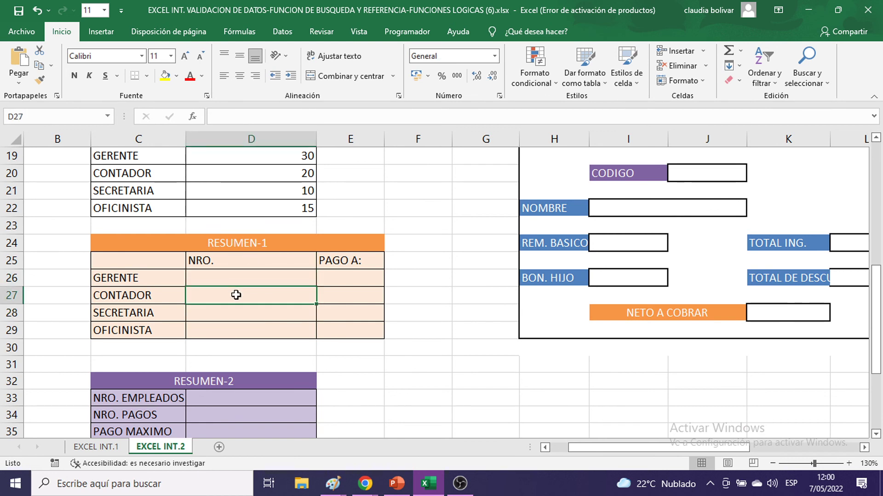
click(332, 283)
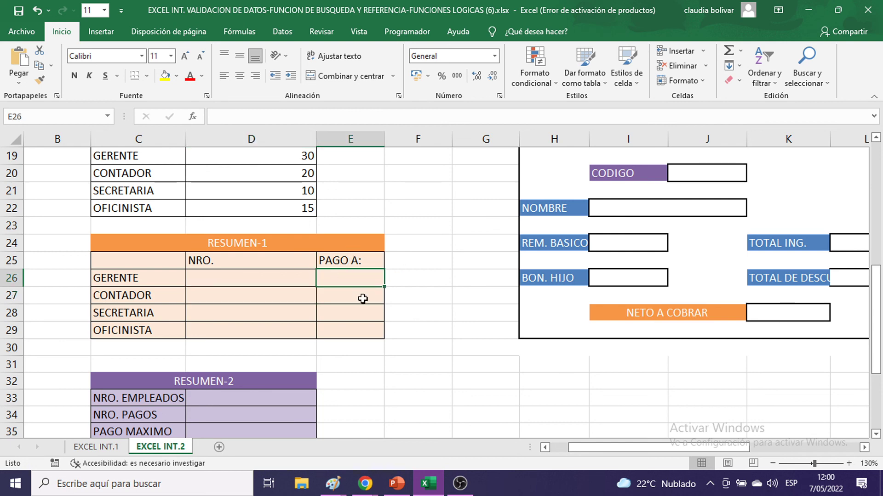
click(424, 197)
scroll(431, 177, up, 6)
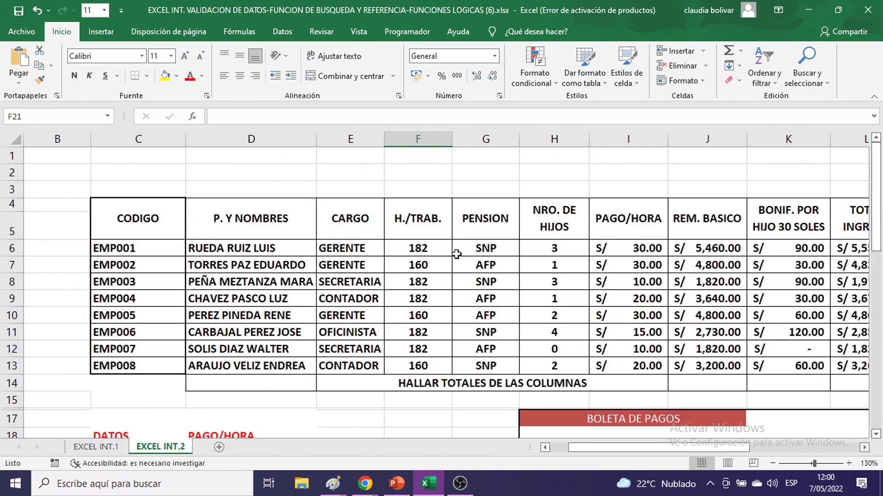
click(503, 177)
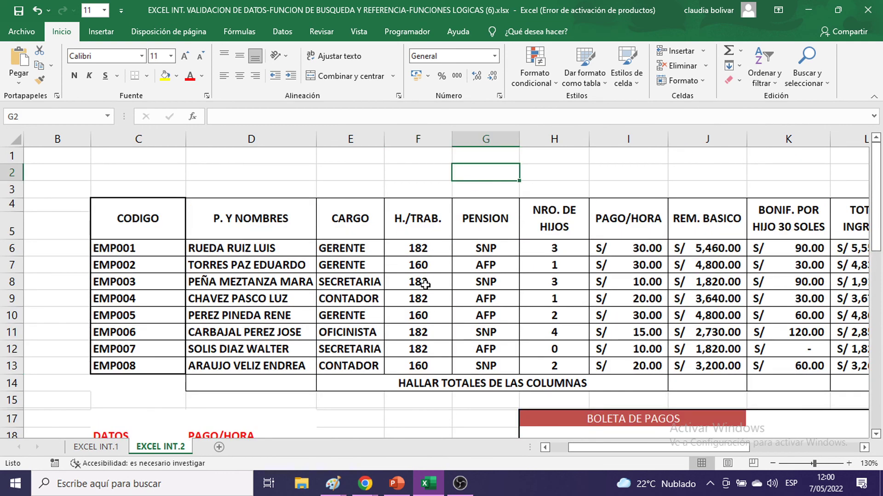